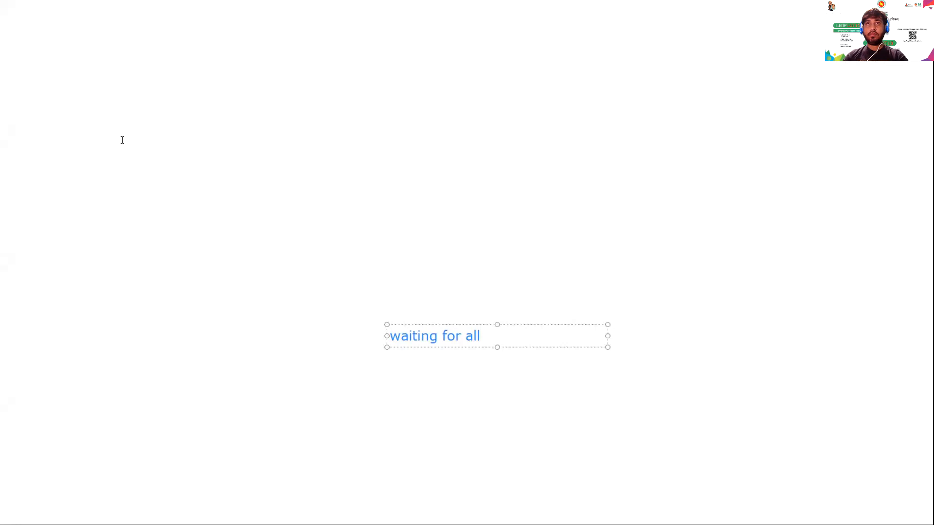
left_click(317, 328)
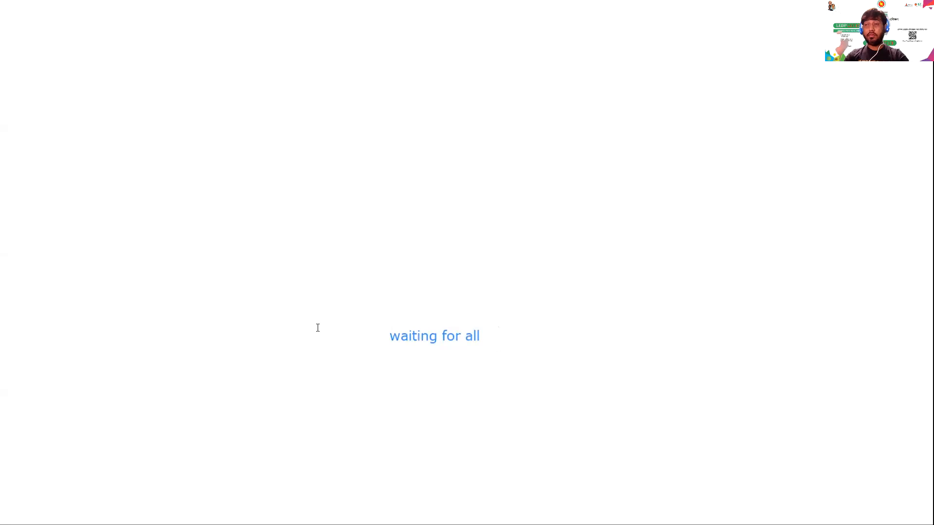
left_click(435, 338)
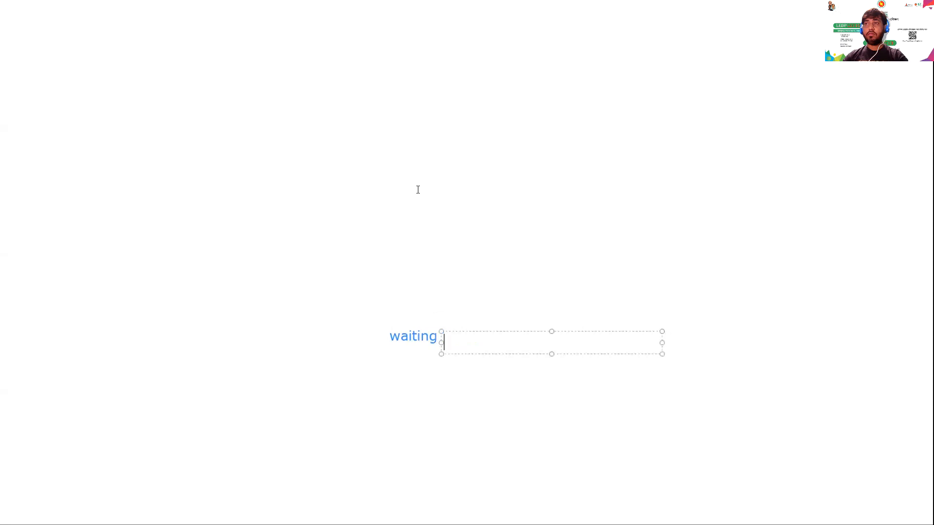
left_click(310, 27)
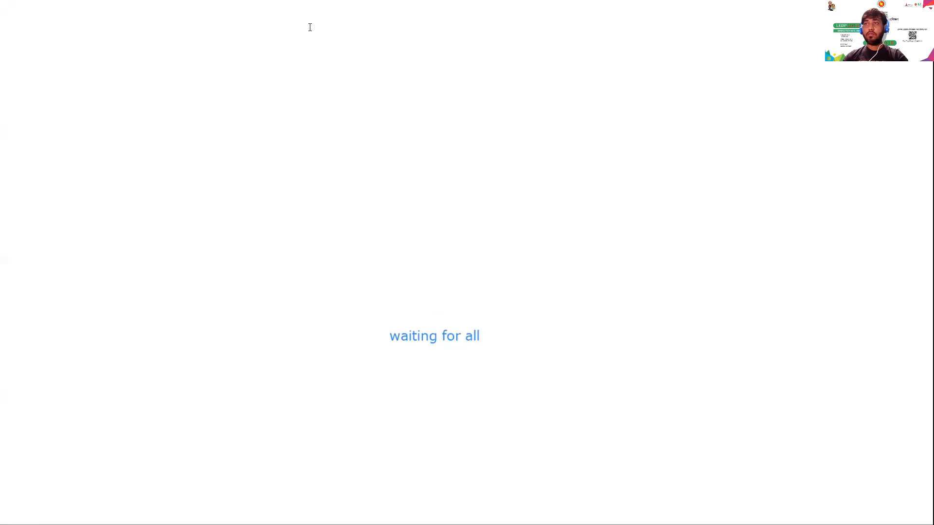
left_click_drag(444, 333, 457, 217)
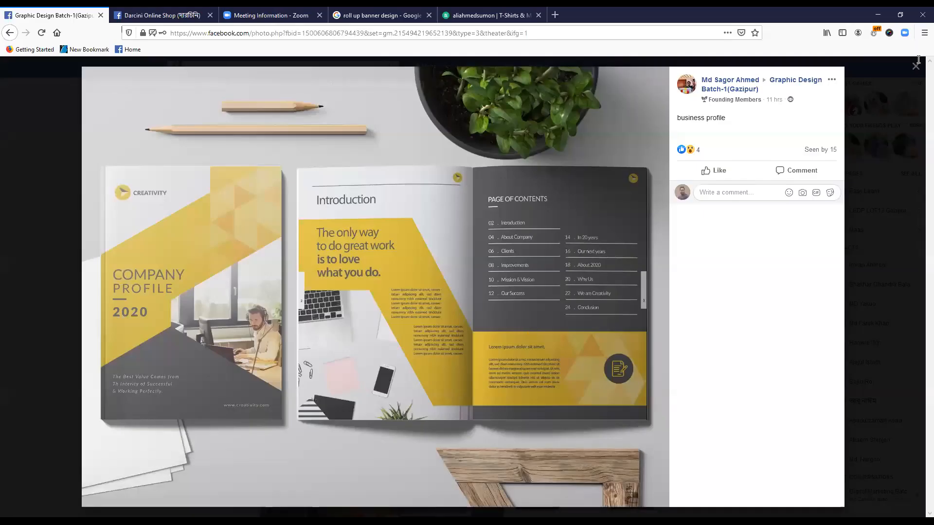
- Close the business profile photo, reload the Graphic Design Batch-1(Gazipur) group page and look through the members' recent design posts
key("Escape")
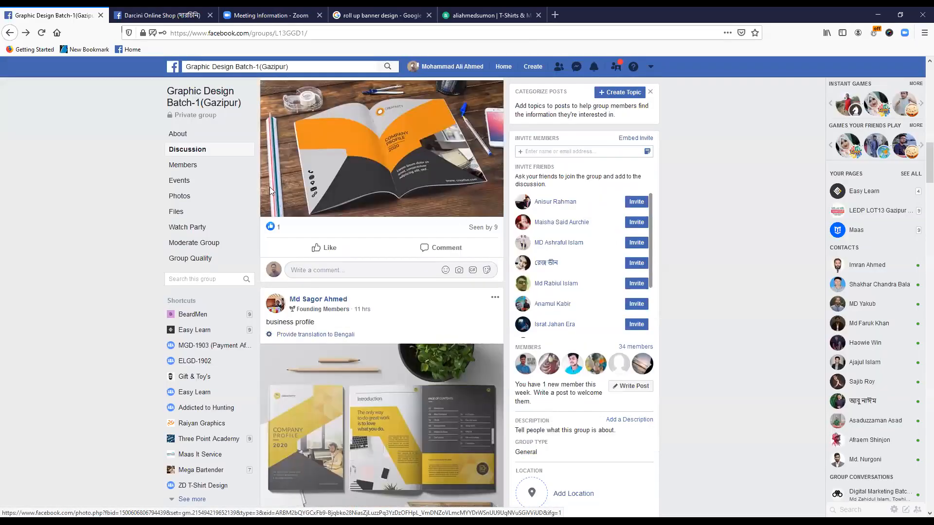
left_click(194, 92)
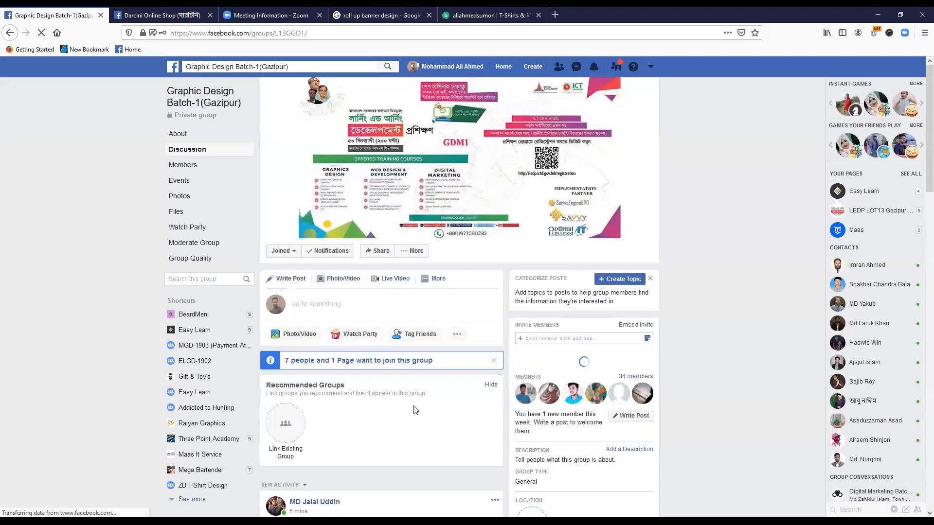
scroll(415, 407, "down", 4)
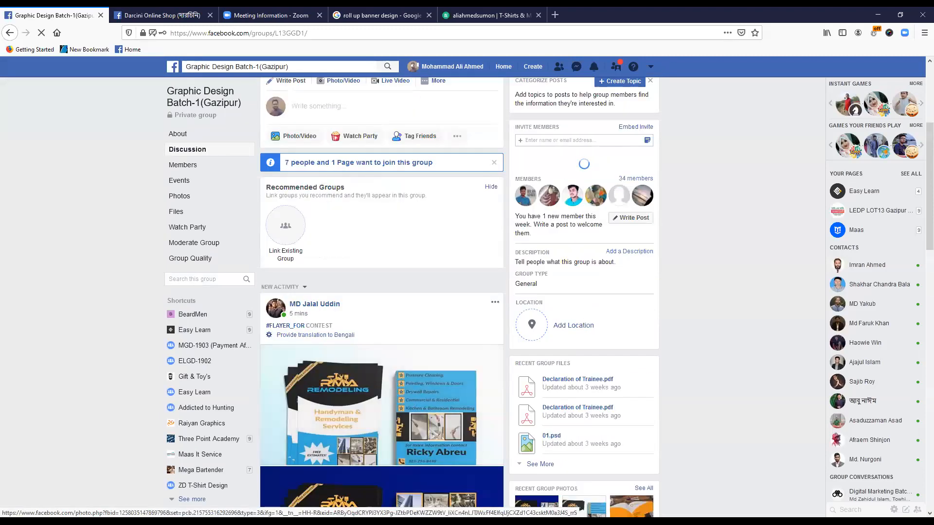
scroll(218, 332, "down", 1)
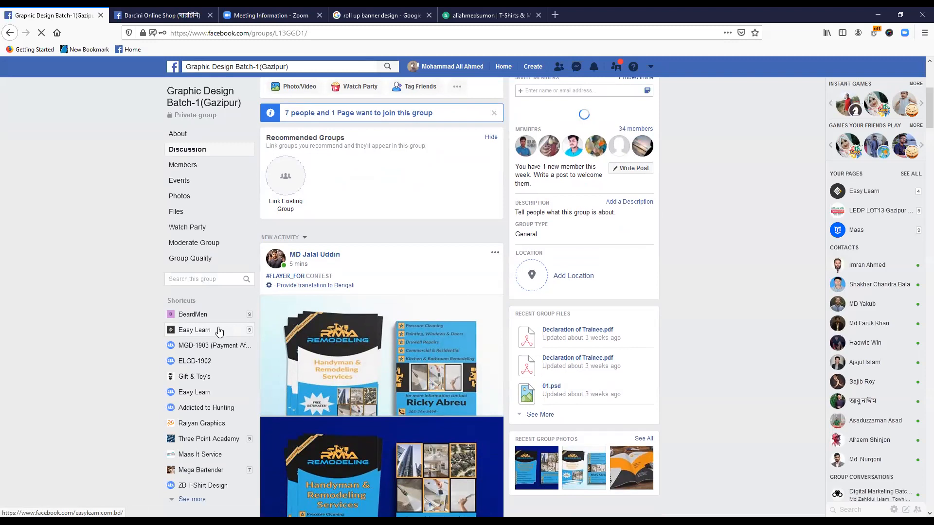
scroll(225, 320, "down", 1)
scroll(224, 319, "down", 10)
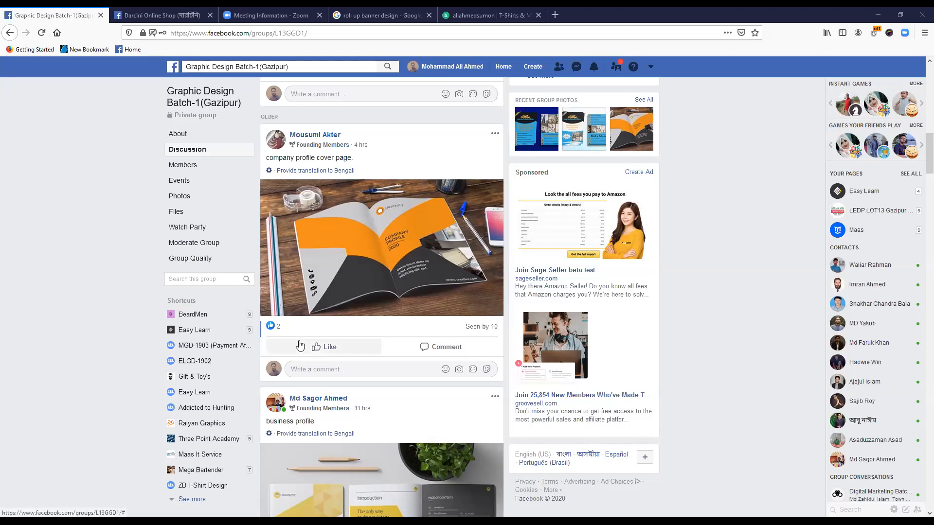
scroll(311, 343, "up", 10)
scroll(299, 345, "up", 3)
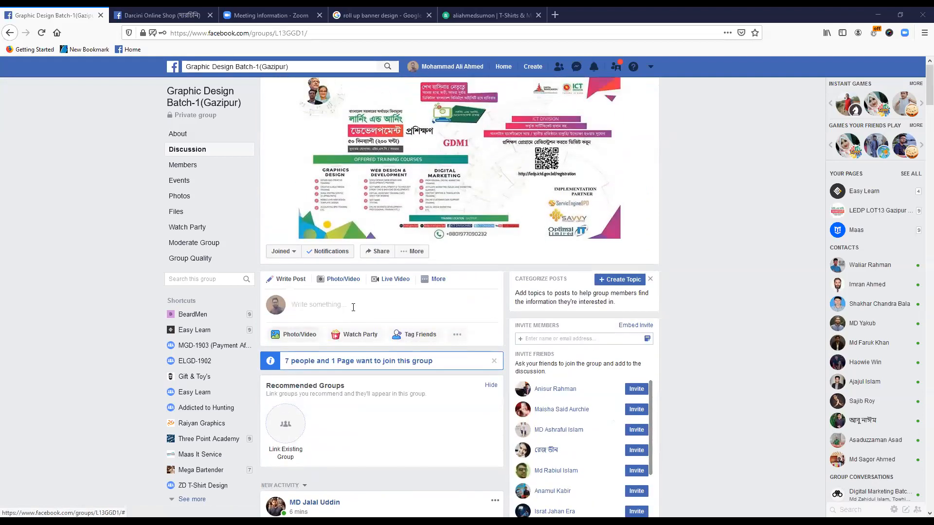
- Reload the group's discussion page and open the first flyer image in the newest flyer contest post
left_click(202, 96)
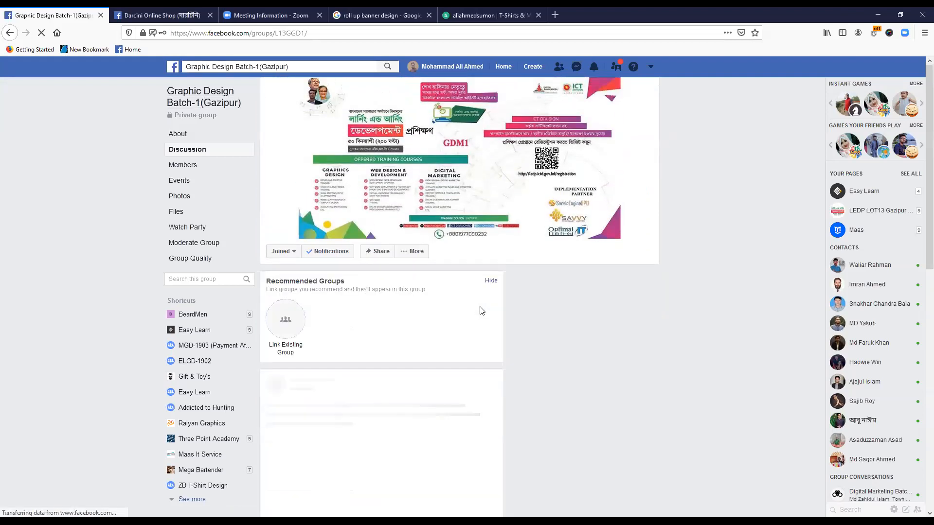
scroll(481, 310, "down", 6)
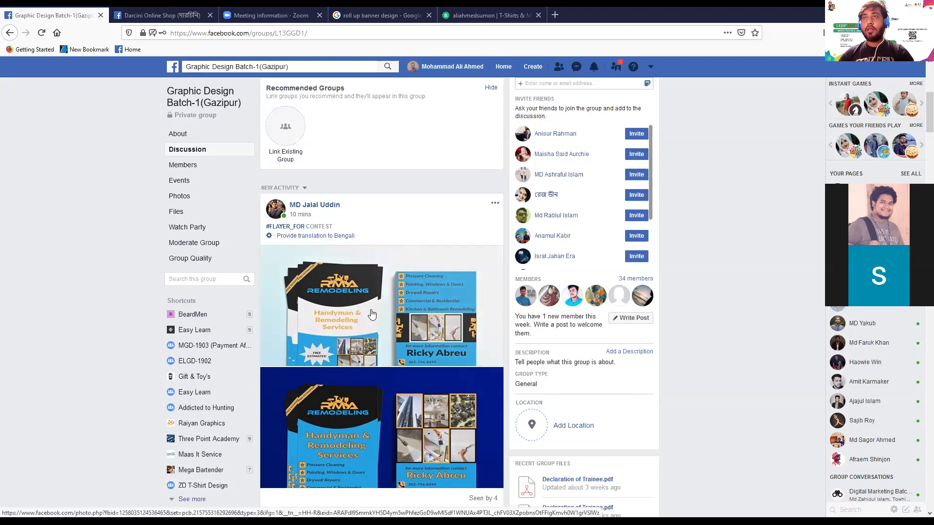
scroll(370, 314, "up", 2)
scroll(411, 391, "down", 3)
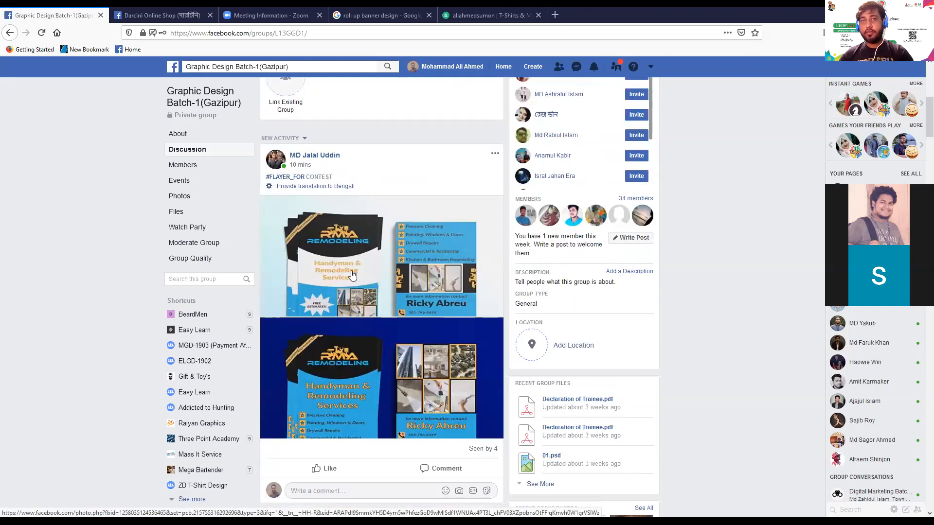
left_click(318, 281)
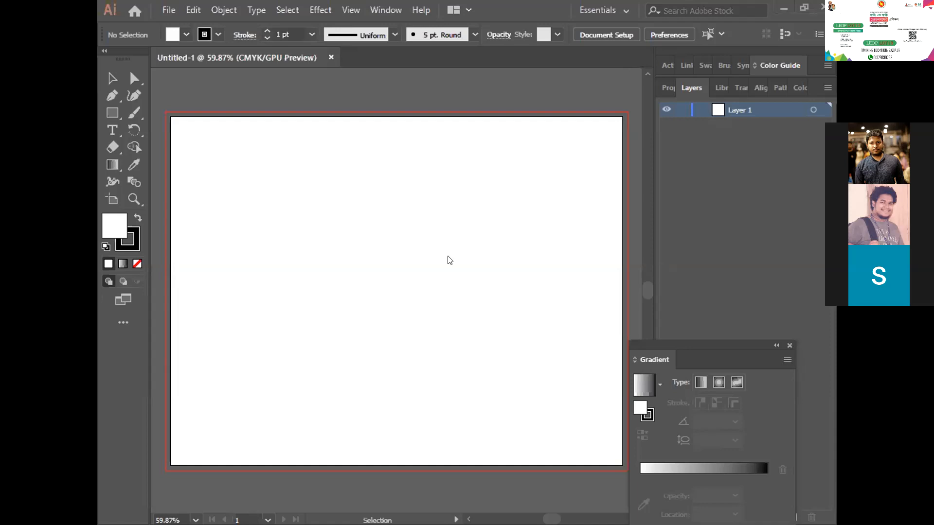
- Place the linked instagram (2).eps icon in the Illustrator document and move it fully inside the artboard
key("ctrl+v")
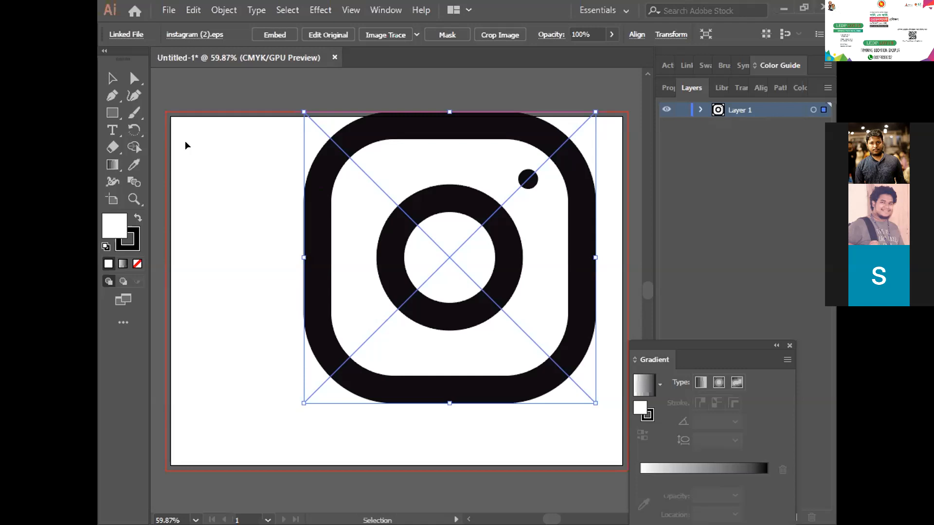
left_click_drag(317, 214, 283, 247)
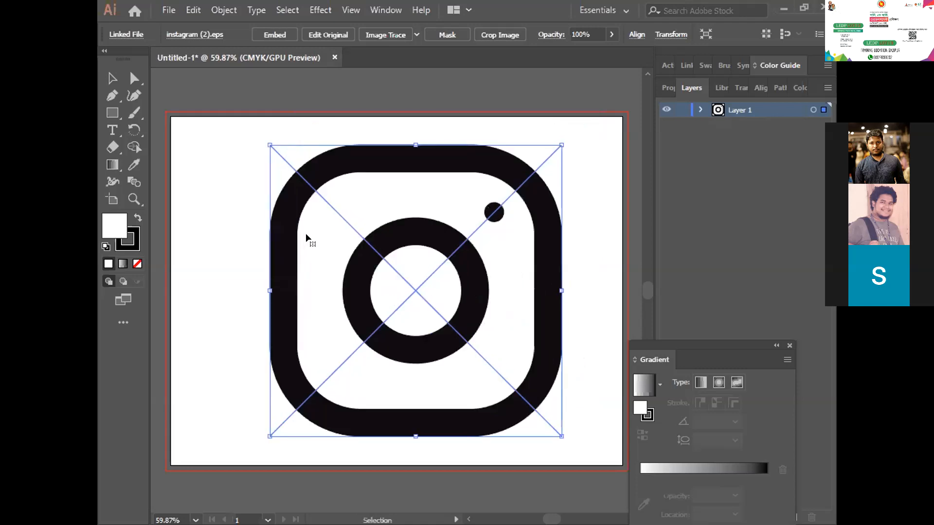
- Isolate the linked Instagram icon and apply Image Trace to it with the default preset
double_click(356, 161)
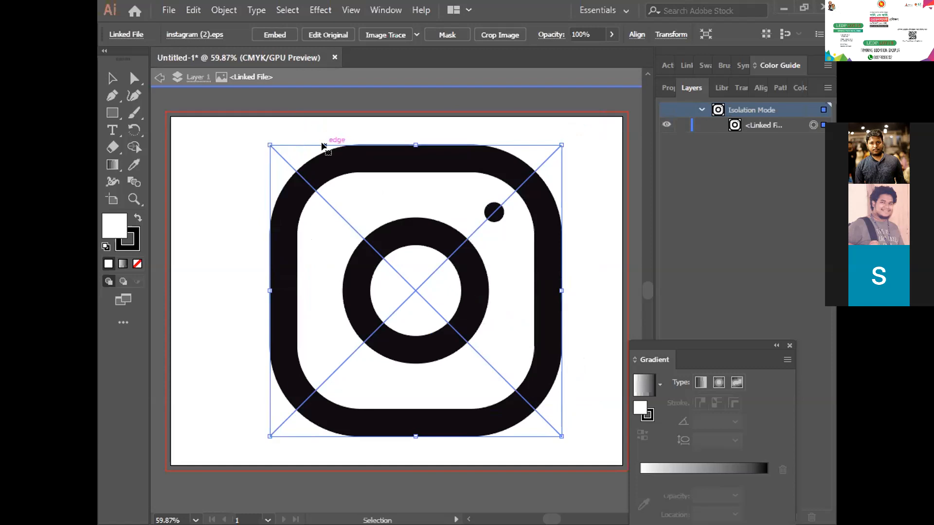
left_click(246, 192)
left_click(273, 182)
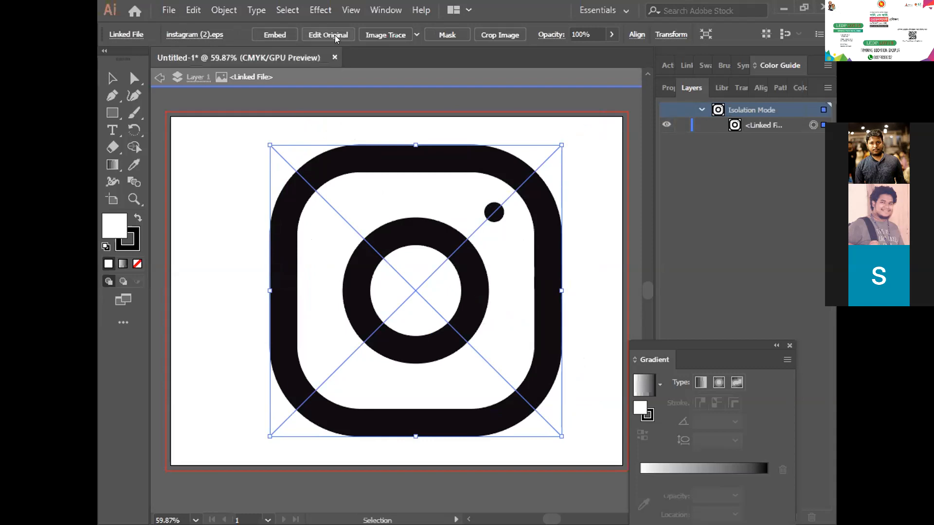
left_click(387, 34)
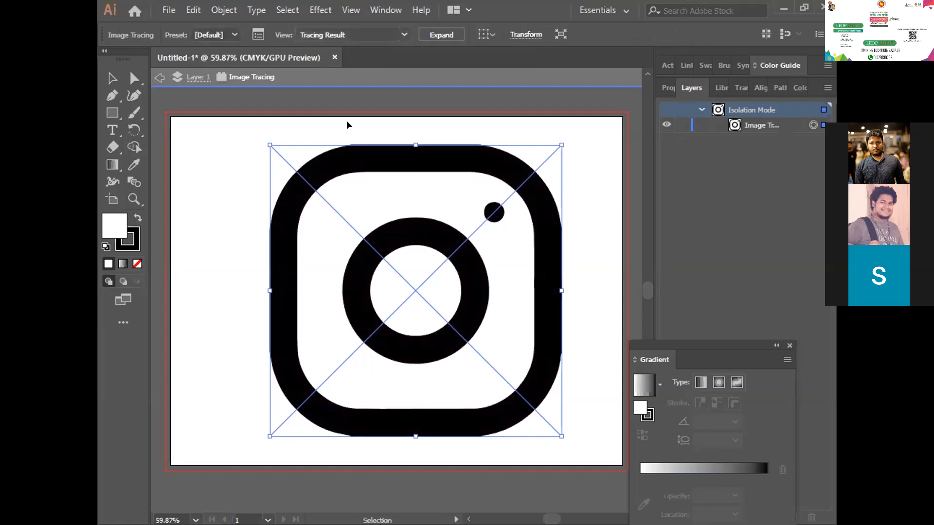
- Expand the traced Instagram icon into editable paths with the Object and Fill options enabled
right_click(346, 156)
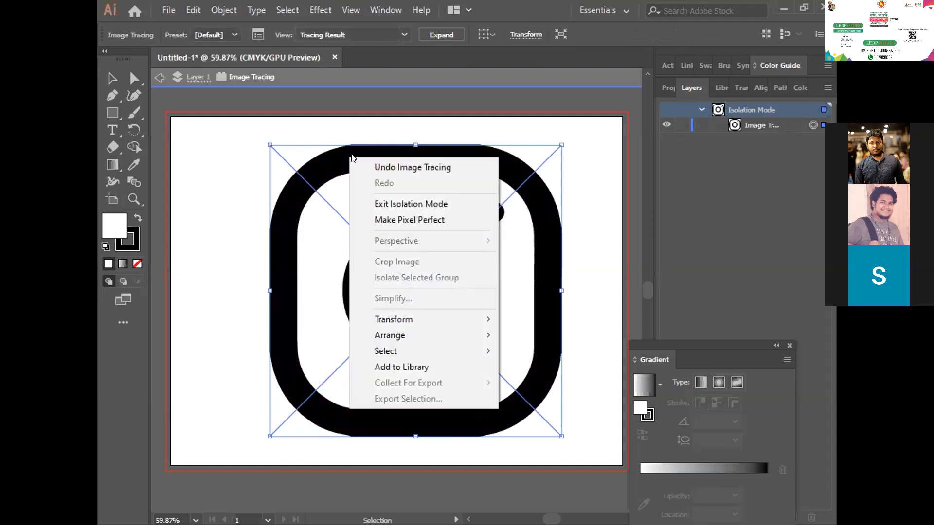
left_click(226, 6)
left_click(226, 5)
left_click(226, 5)
left_click(226, 7)
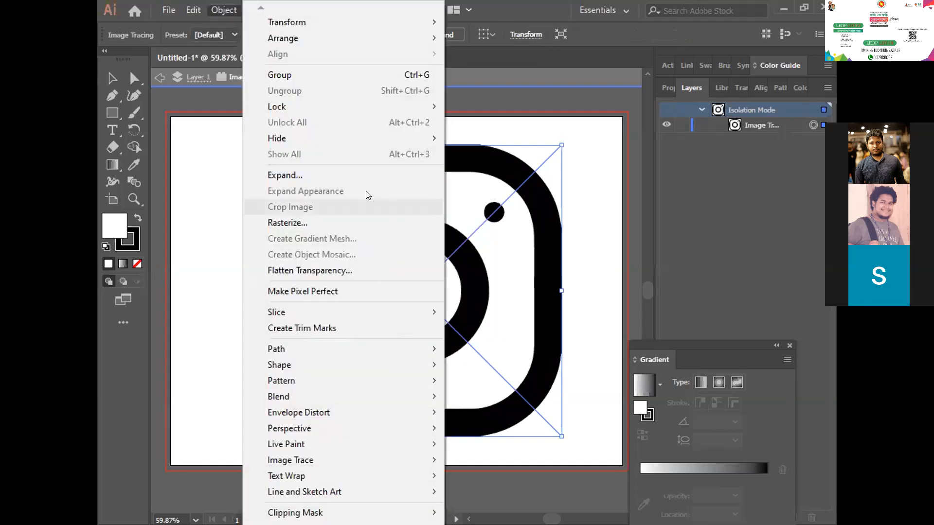
left_click(344, 176)
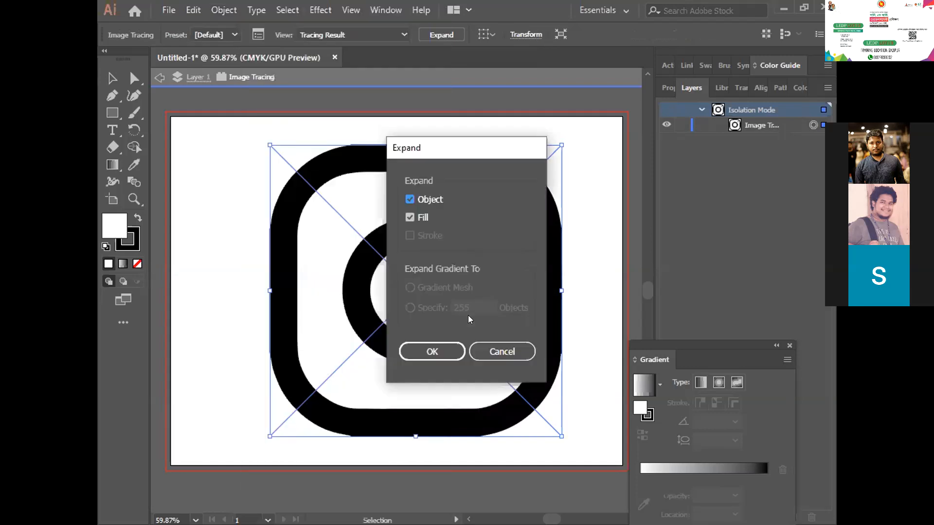
left_click(444, 352)
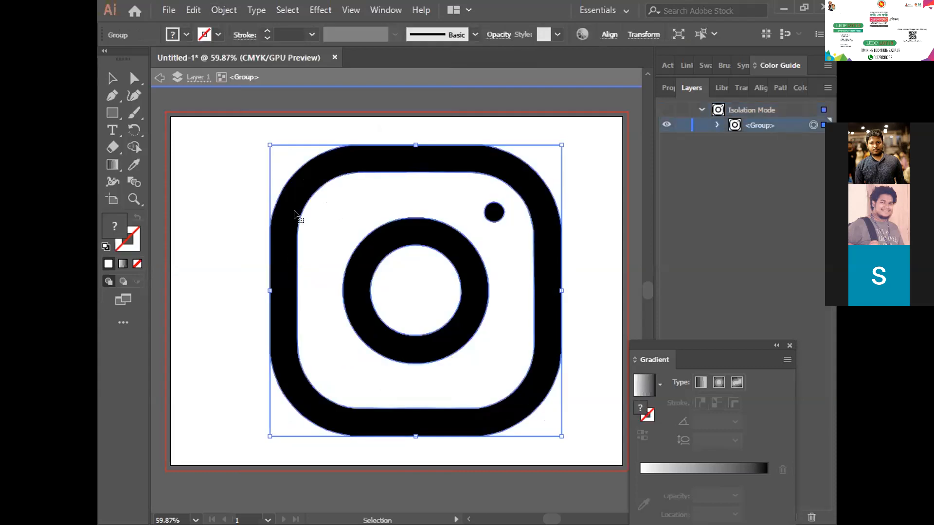
- Move the expanded icon group off the artboard onto the empty canvas just below it and deselect it
left_click_drag(308, 187, 354, 179)
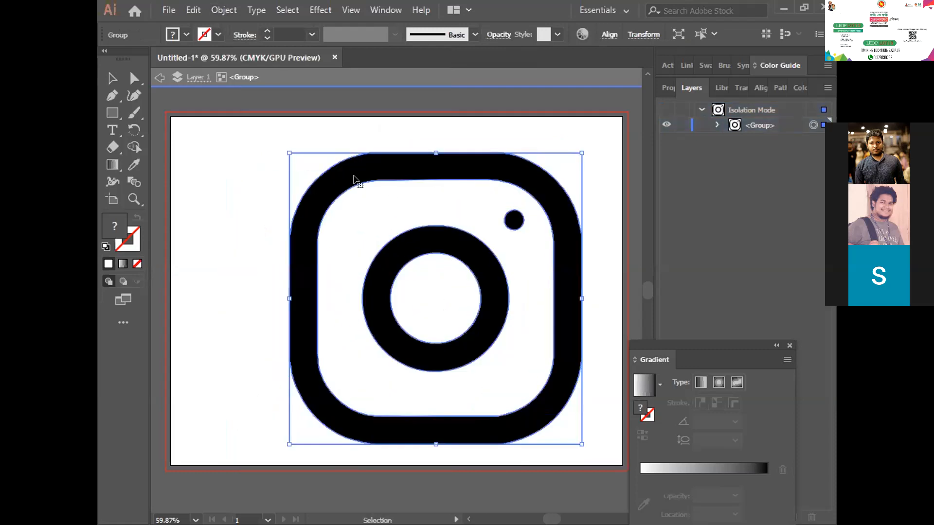
scroll(368, 202, "down", 3)
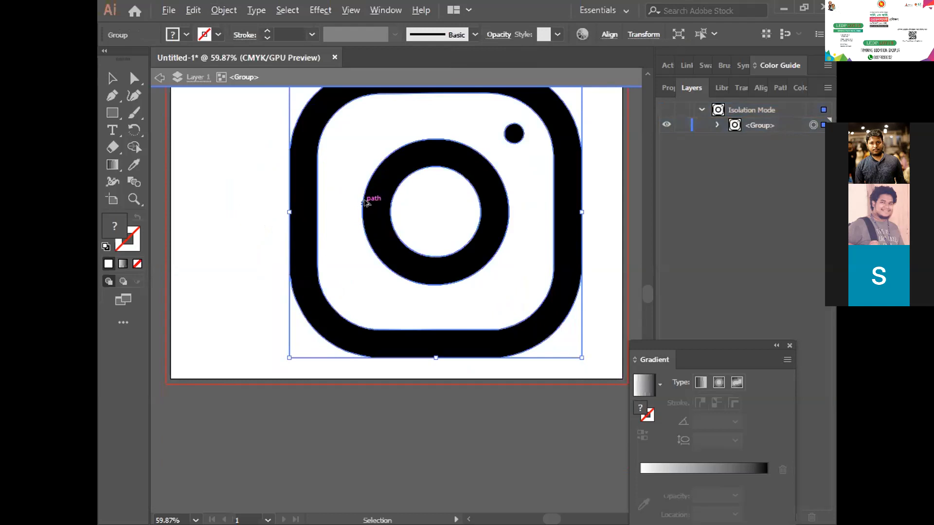
scroll(366, 202, "down", 5)
left_click_drag(357, 180, 384, 272)
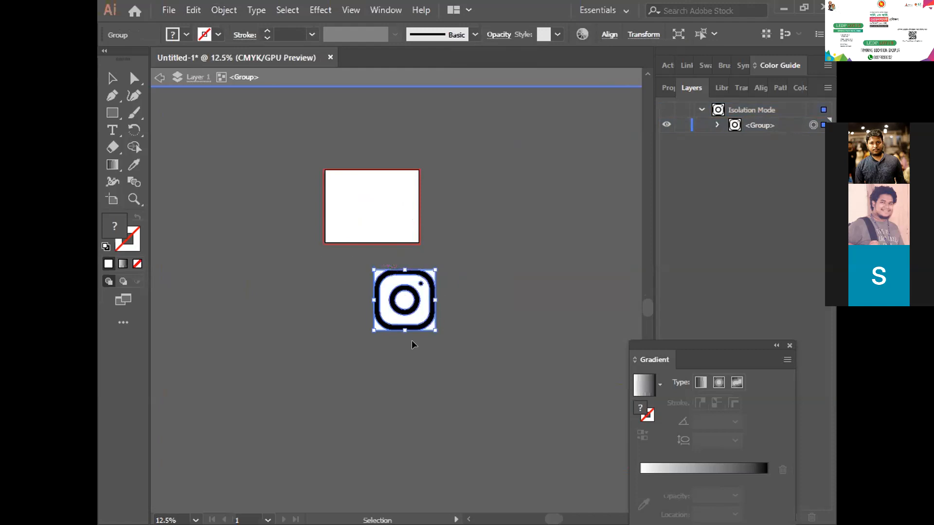
left_click(382, 348)
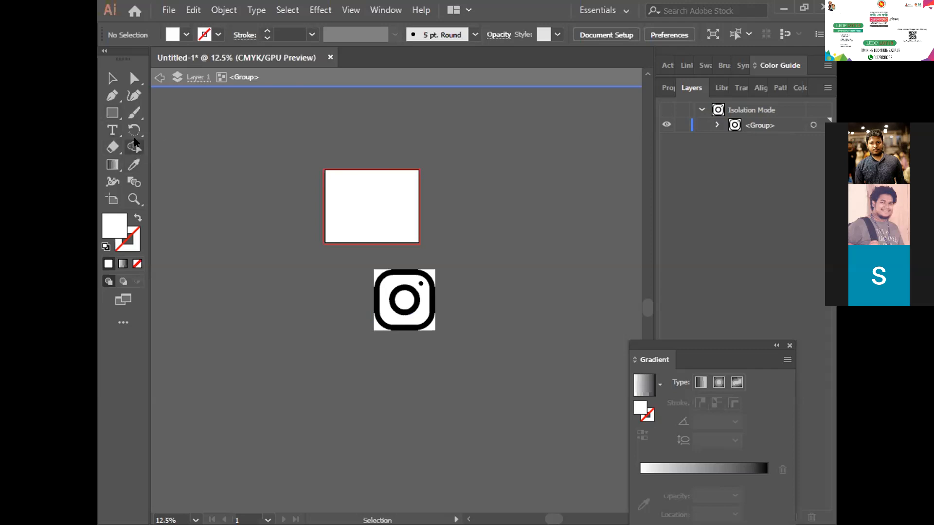
- Switch the tools from the Basic to the Advanced toolbar set
left_click(123, 325)
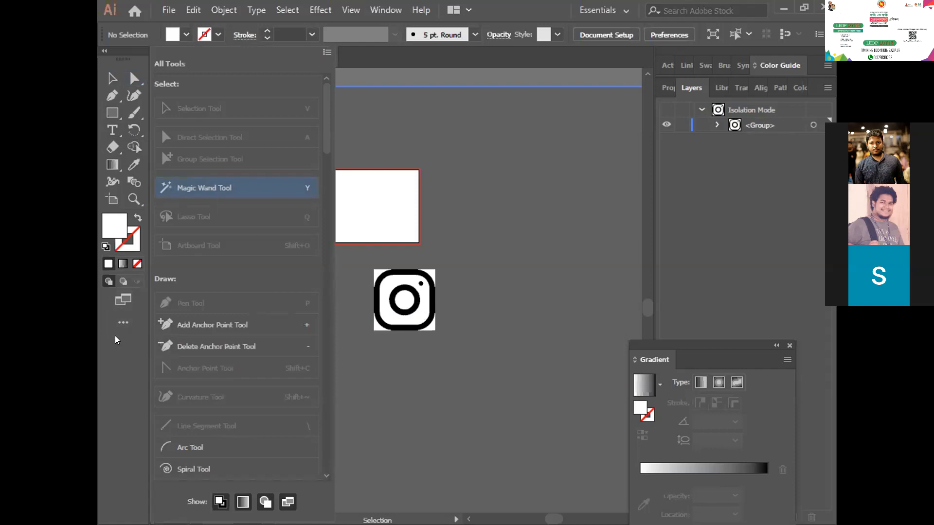
left_click(120, 316)
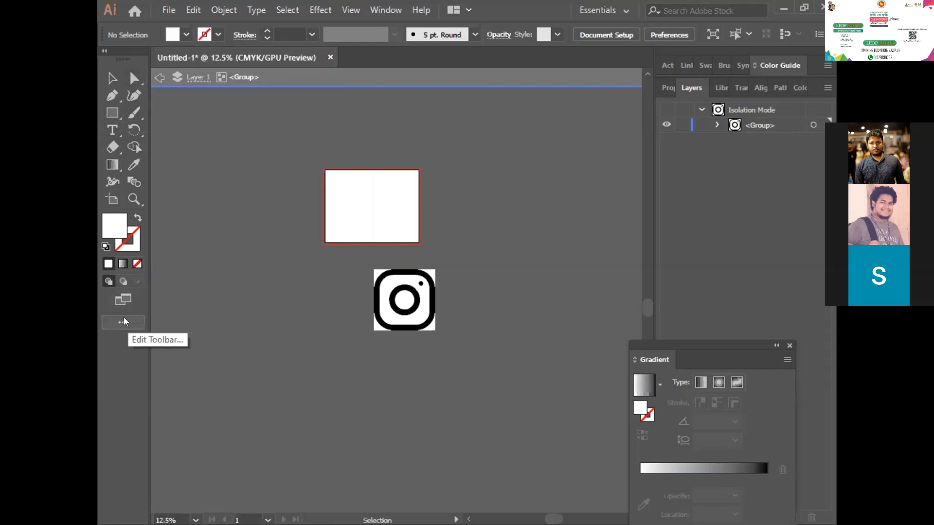
left_click(123, 321)
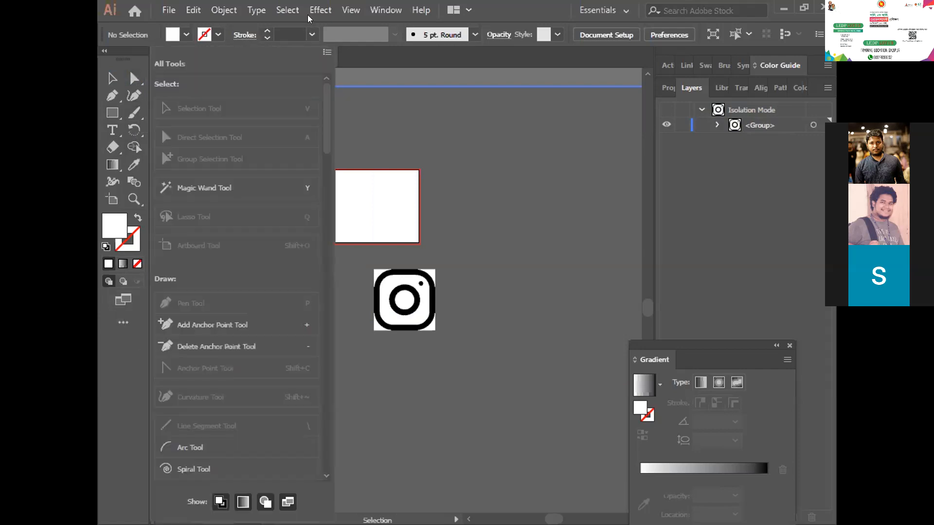
left_click(327, 52)
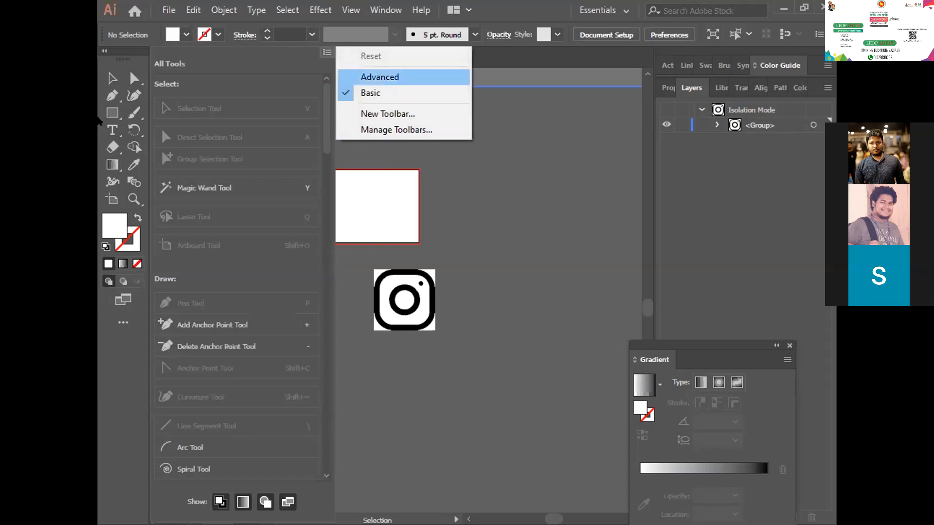
left_click(381, 76)
- Select all white areas of the traced icon with the Magic Wand and delete them, leaving only the black shapes
left_click(112, 96)
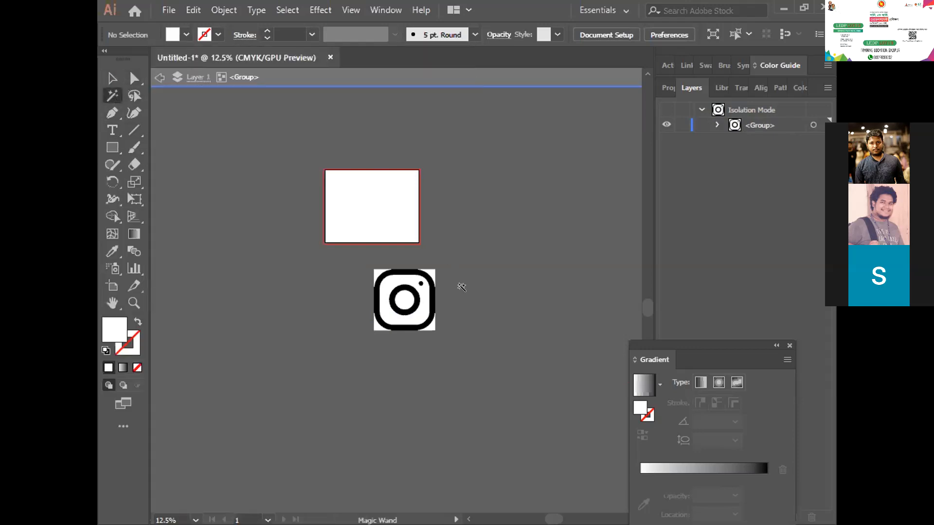
scroll(440, 299, "up", 5)
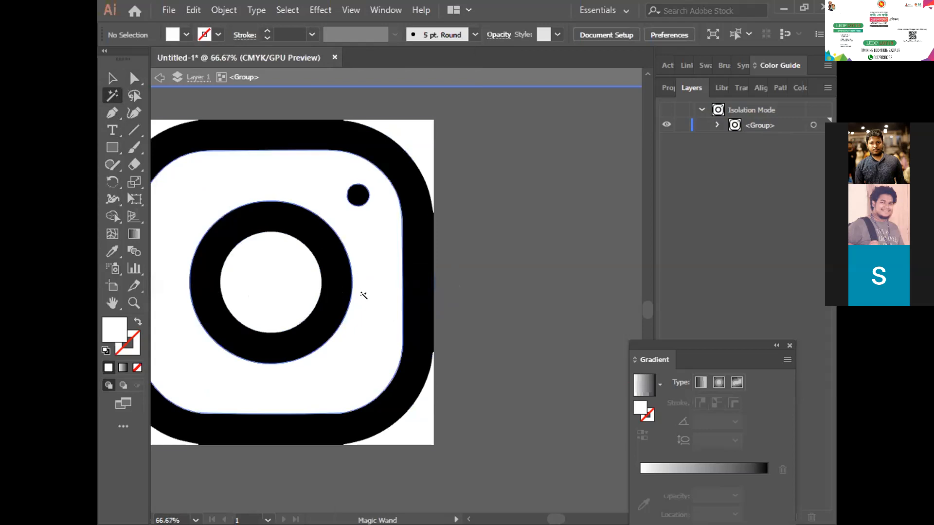
left_click(363, 295)
scroll(381, 251, "down", 5)
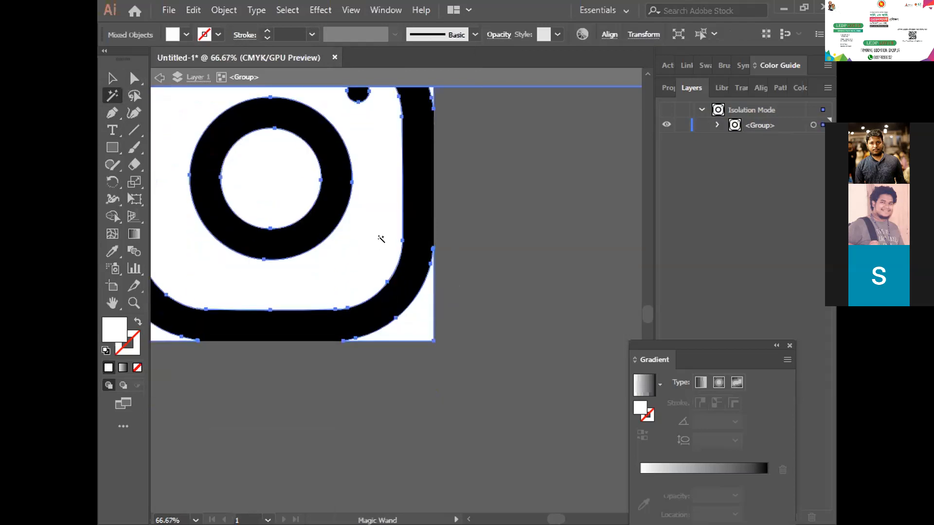
key("Delete")
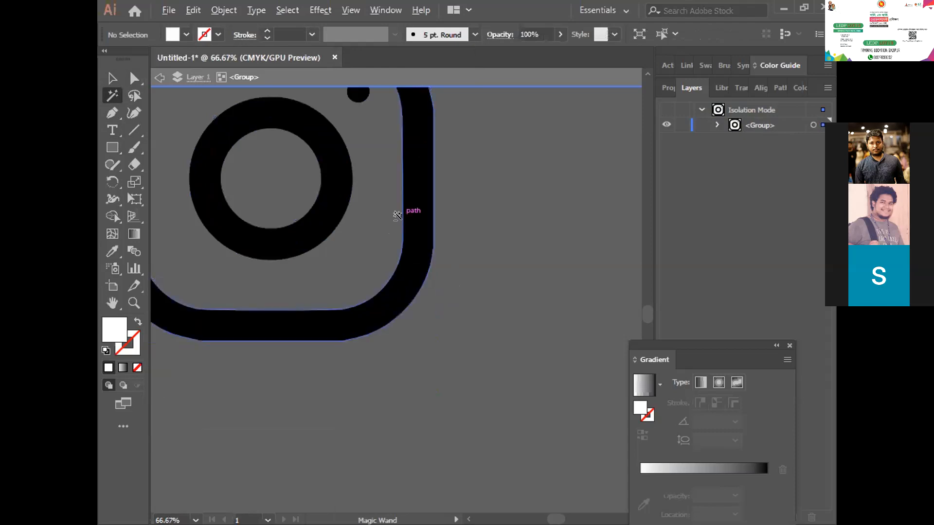
- Move the black Instagram icon group from the empty canvas up onto the artboard, roughly centred
scroll(397, 215, "down", 3)
scroll(269, 158, "up", 5)
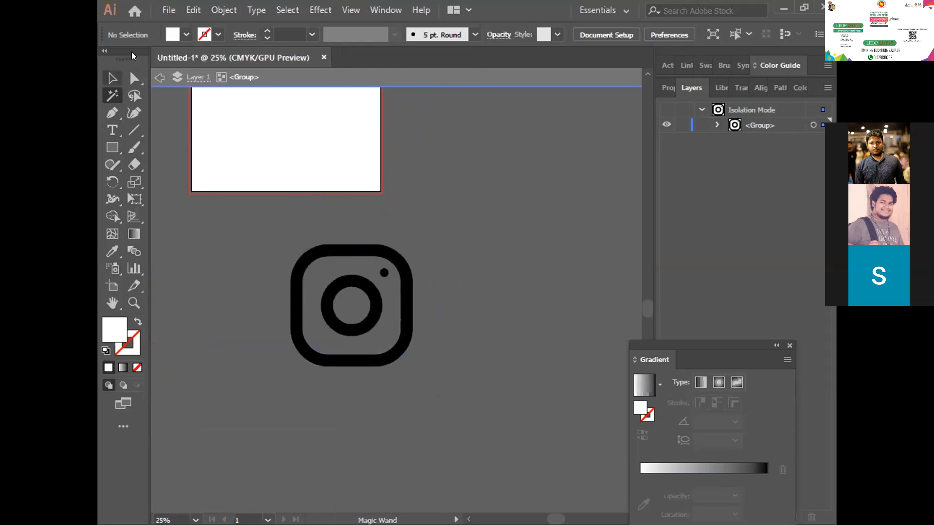
left_click(112, 78)
left_click_drag(383, 272, 294, 125)
scroll(354, 180, "up", 2)
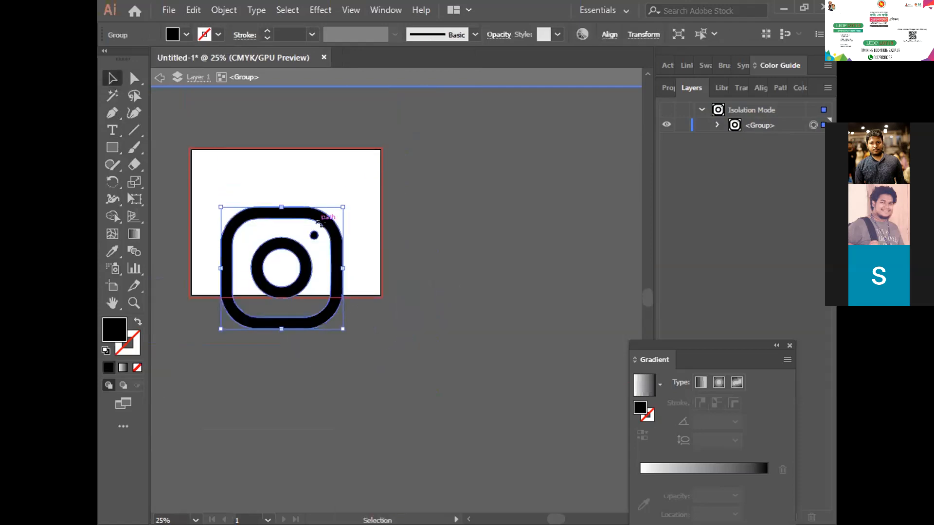
left_click_drag(327, 197, 330, 150)
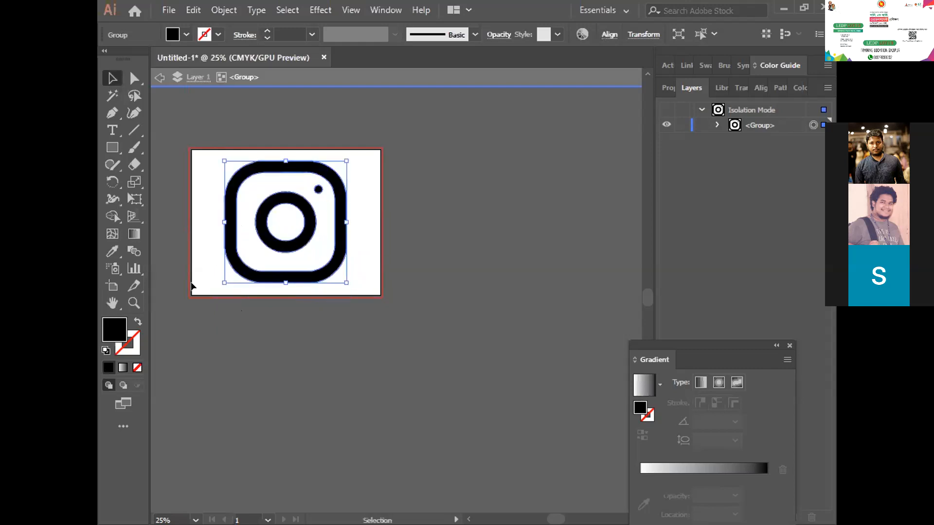
- Fill the whole icon with white (FFFFFF), replace that fill with red (FF0000), and deselect the icon
double_click(116, 333)
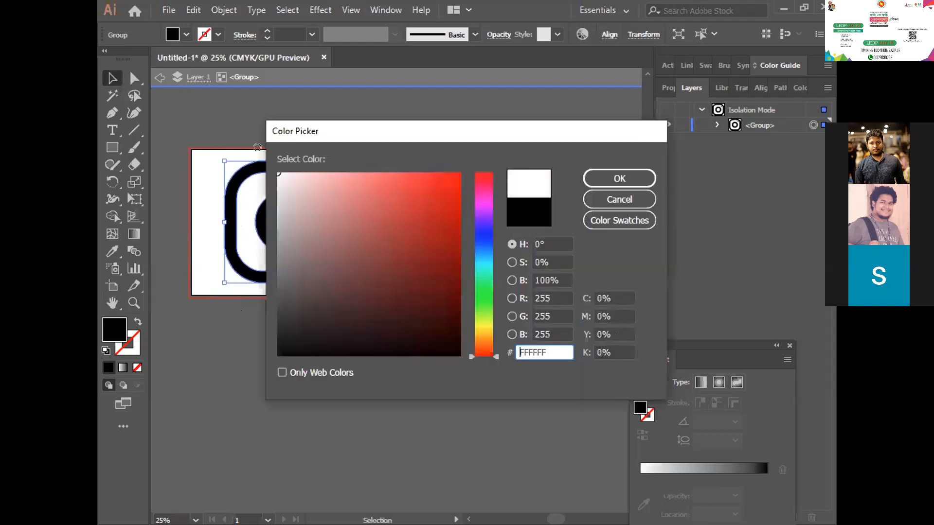
left_click(620, 175)
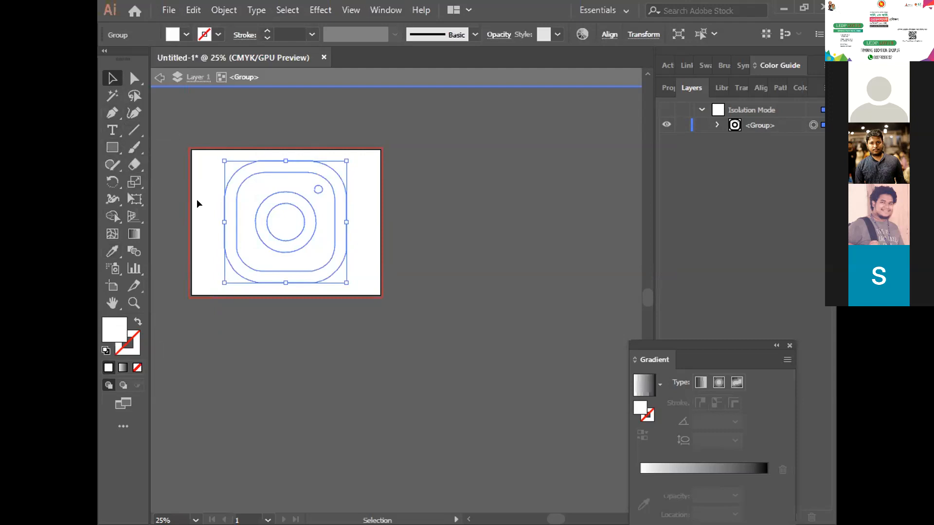
double_click(106, 327)
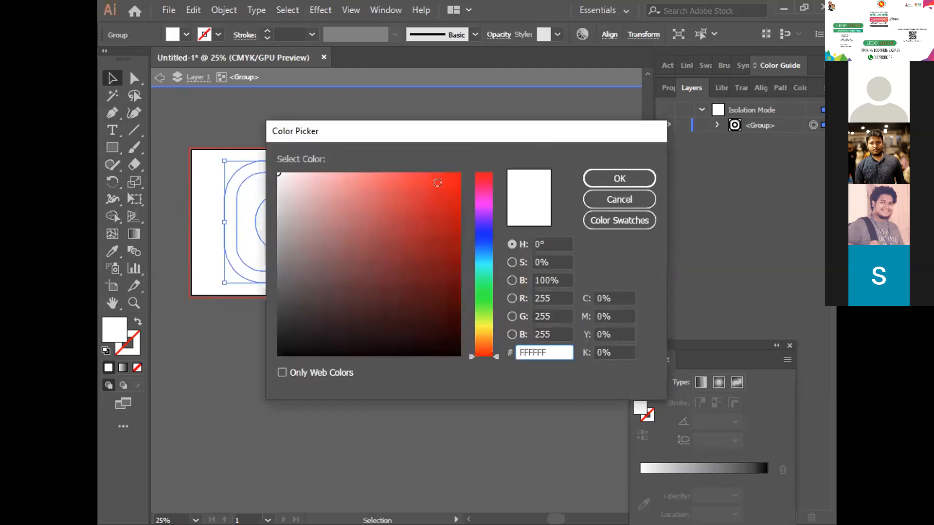
left_click(459, 173)
left_click(620, 178)
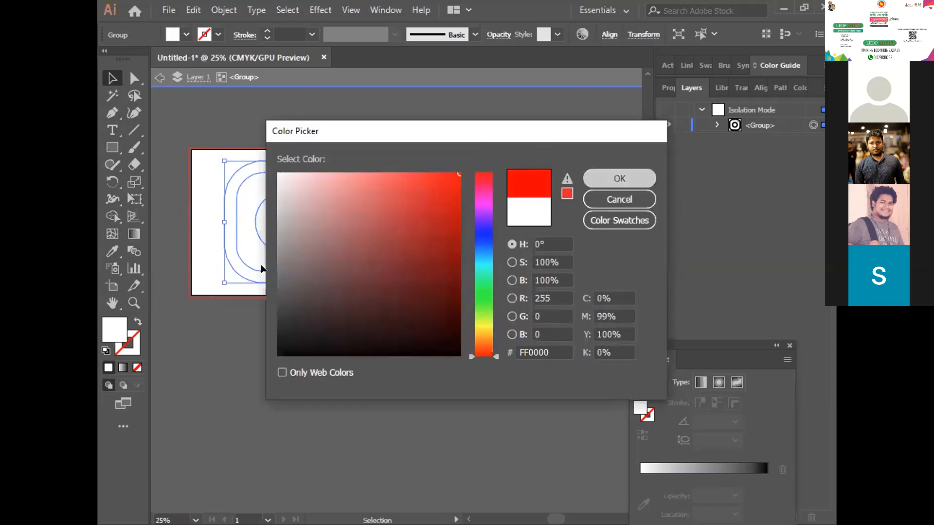
left_click(322, 317)
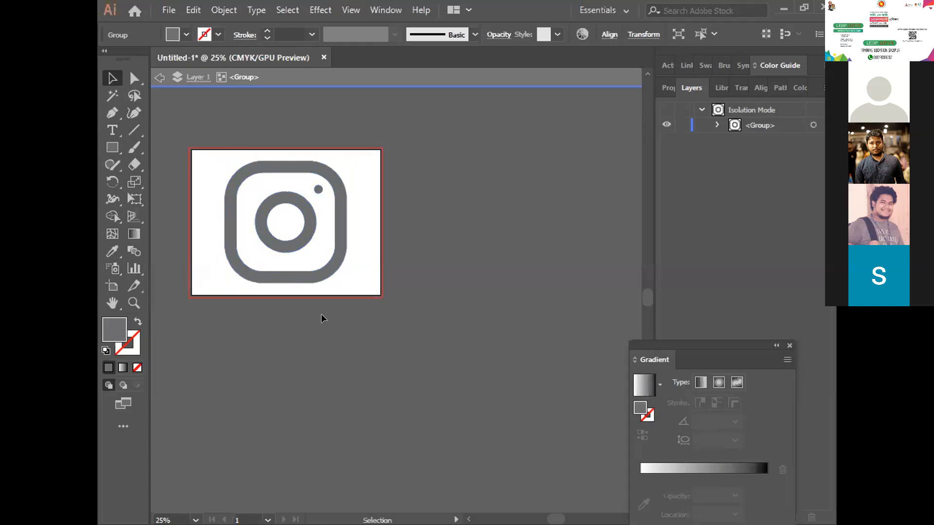
- Select the icon and apply a white-to-black linear gradient to its outer rounded frame with the Gradient tool
left_click(239, 267)
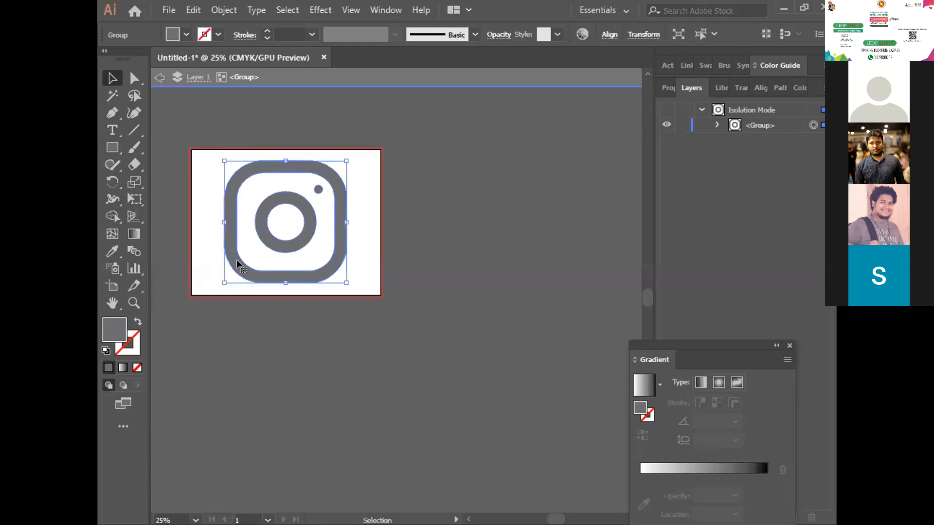
left_click(132, 234)
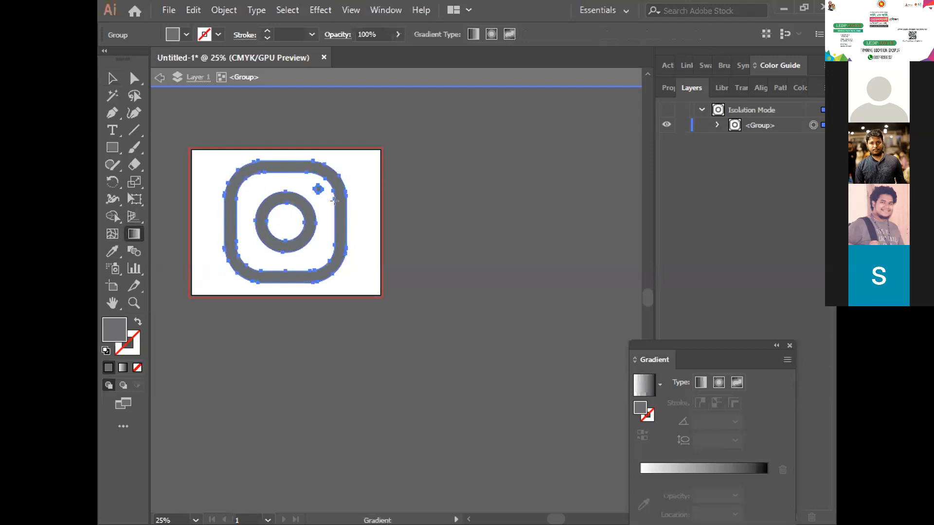
left_click(291, 221)
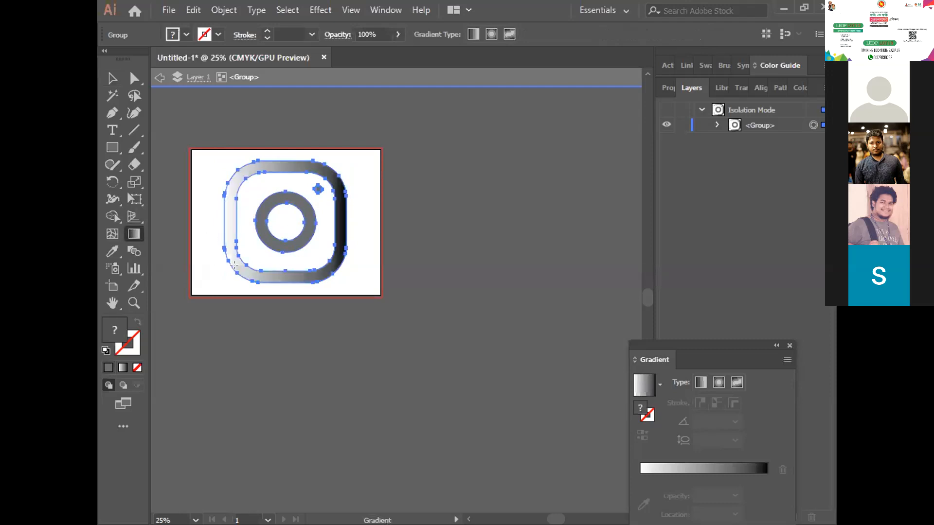
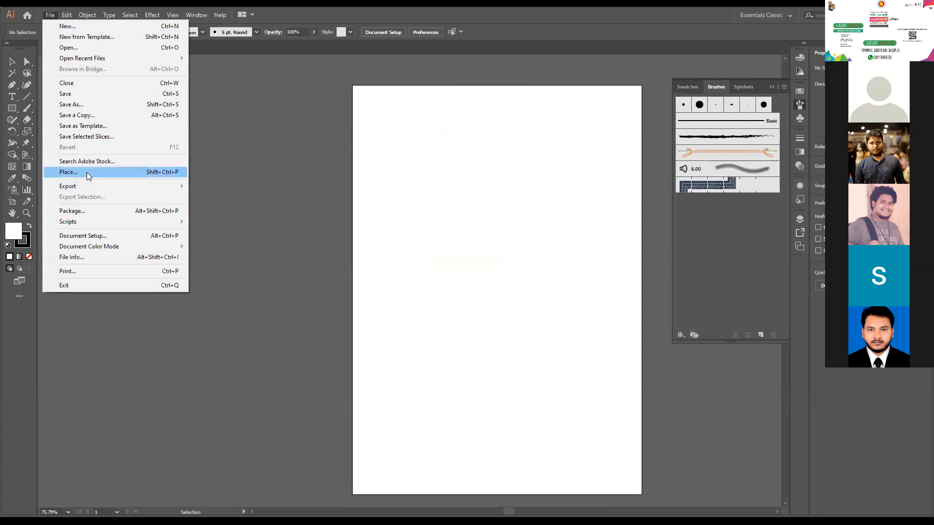
- Place the linked image 31202892.jpg from the Downloads folder into the document at its original size
left_click(89, 173)
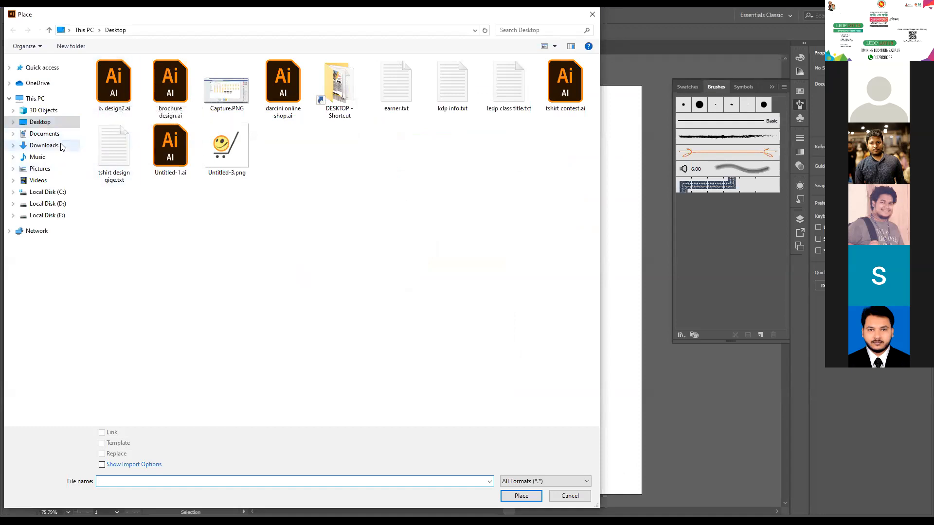
left_click(49, 149)
left_click(109, 93)
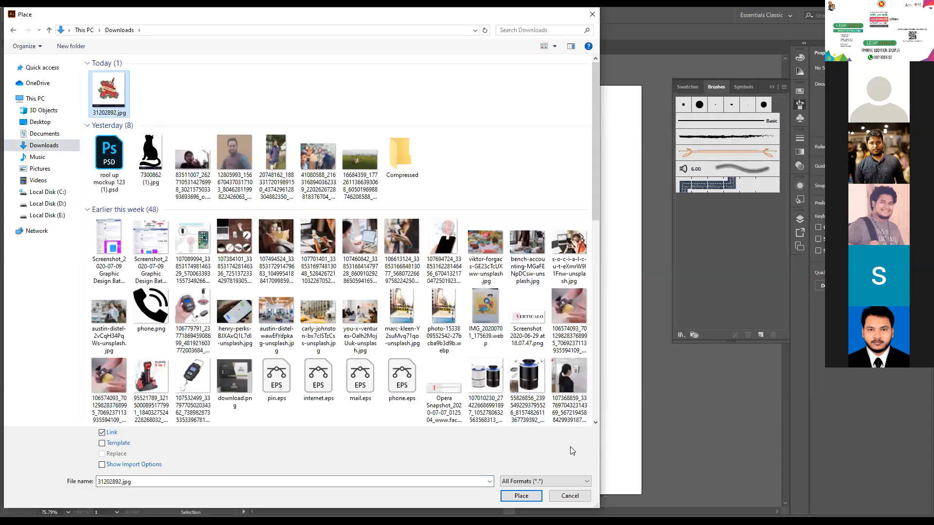
left_click_drag(448, 14, 492, 15)
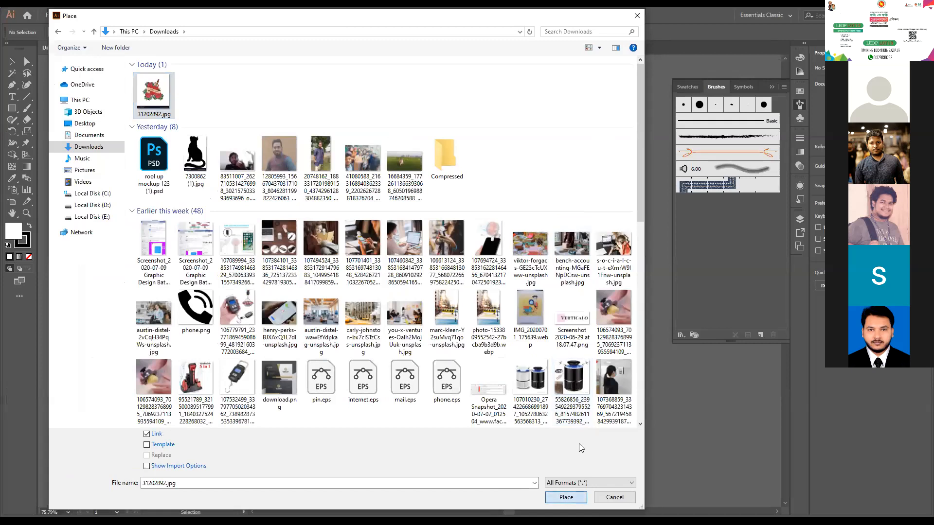
key("Return")
left_click(228, 142)
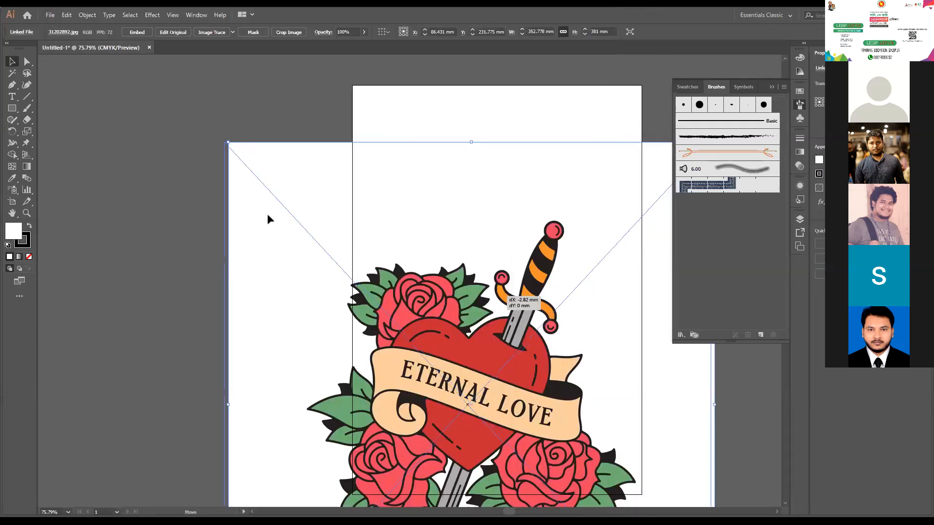
- Move the placed Eternal Love image off the artboard onto the empty canvas to its left
left_click_drag(504, 300, 257, 210)
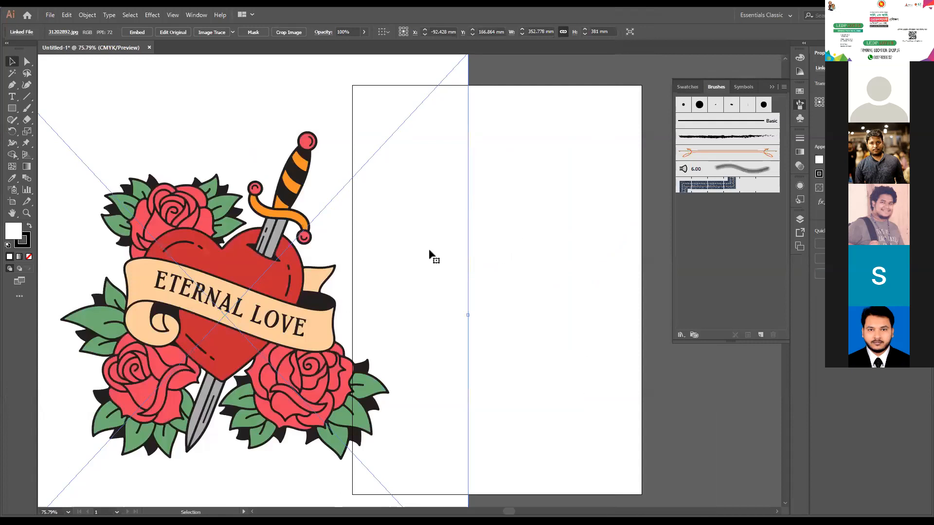
key("ctrl+minus")
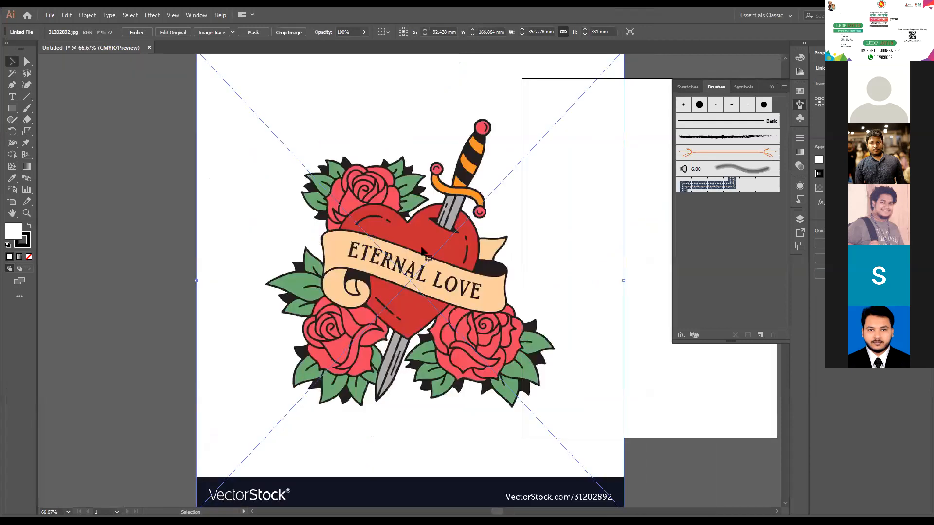
left_click_drag(463, 300, 493, 291)
left_click_drag(493, 292, 400, 322)
left_click_drag(400, 321, 325, 295)
mouse_move(315, 259)
left_mouse_down()
mouse_move(322, 295)
mouse_move(311, 275)
left_mouse_up()
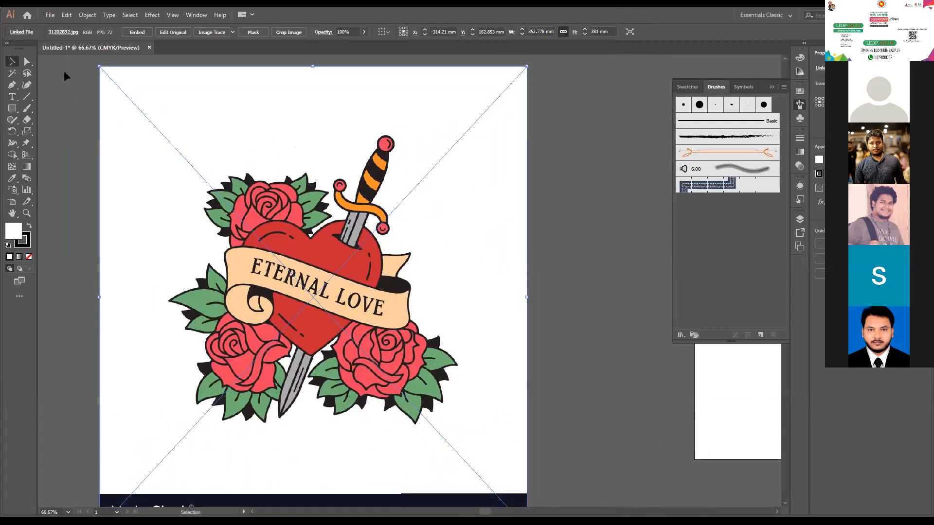
- Image-trace the placed illustration with the 3 Colors preset
left_click(233, 33)
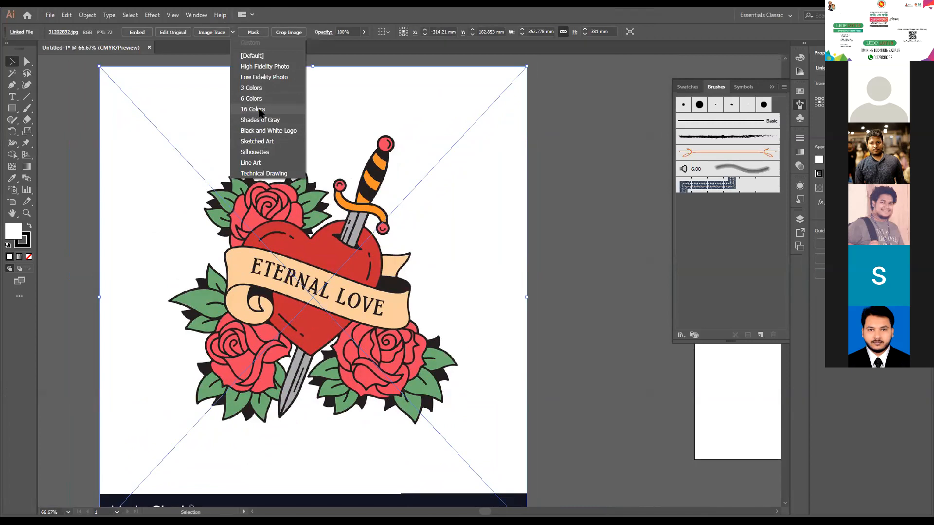
left_click(256, 88)
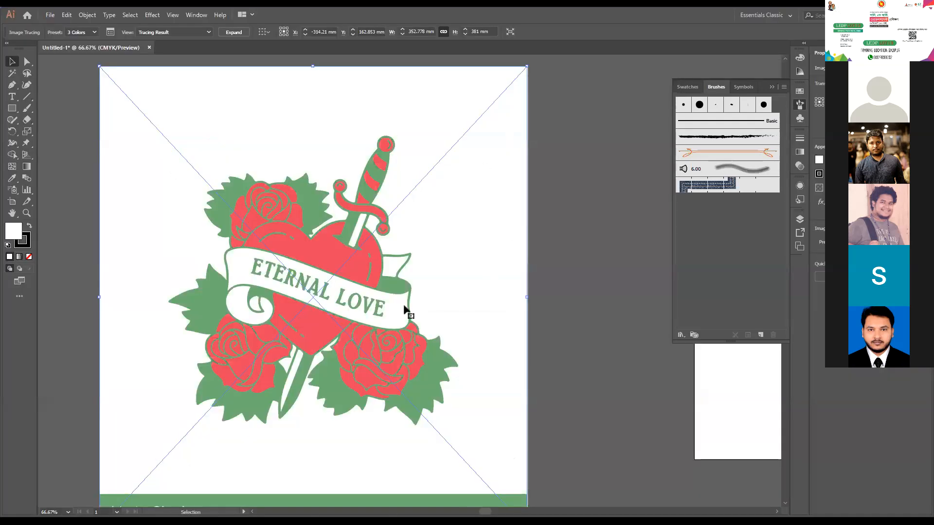
key("space")
left_click_drag(364, 239, 478, 224)
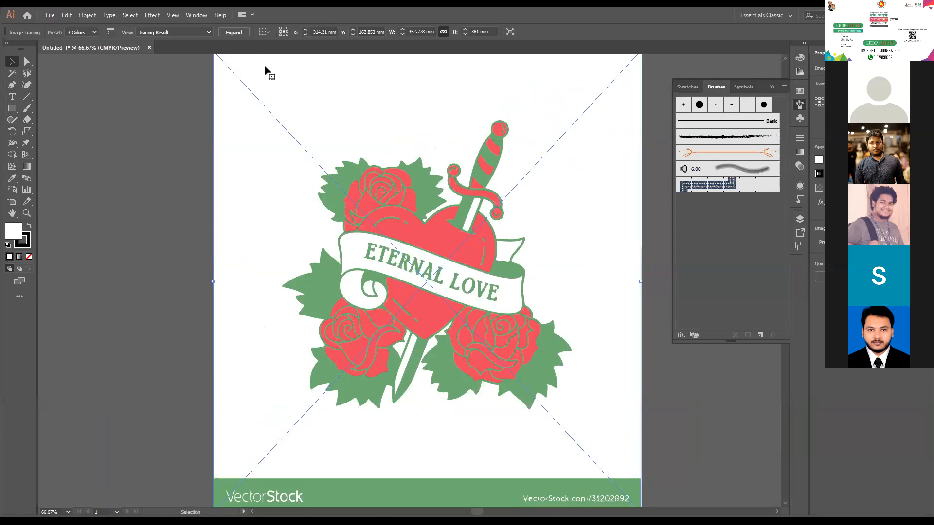
- Display the advanced Image Trace options and set the tracing's maximum number of colours to 6
left_click(115, 36)
left_click_drag(420, 124, 224, 113)
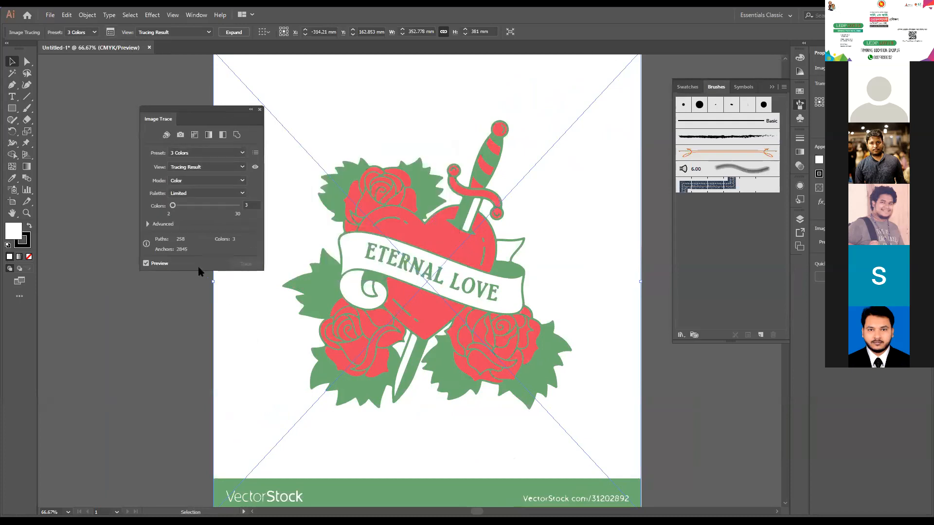
left_click(148, 224)
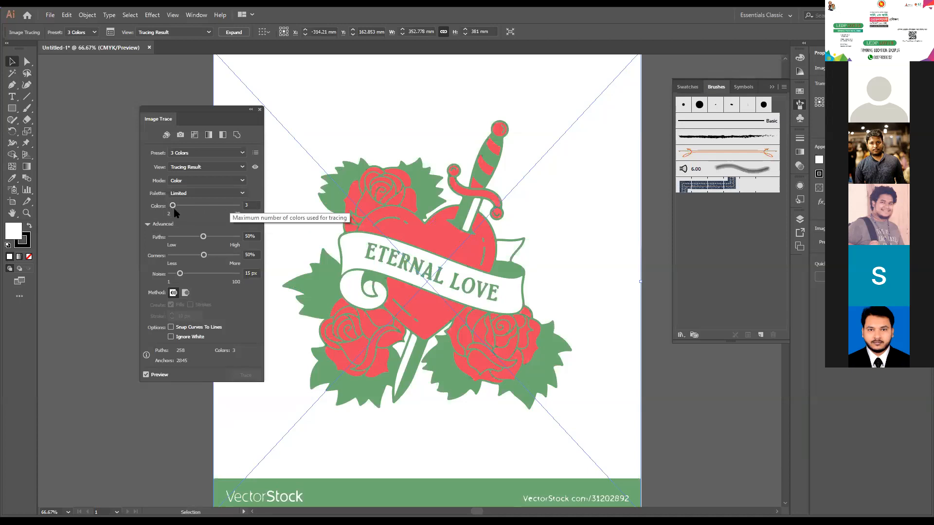
double_click(251, 205)
type("6")
key("Return")
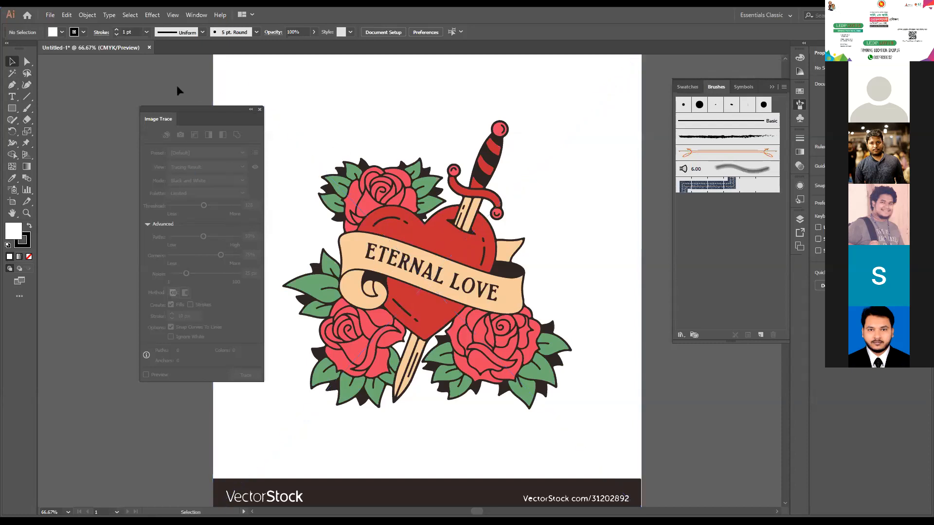
- Close the Image Trace settings, expand the six-colour tracing into editable paths, and deselect it
left_click(259, 110)
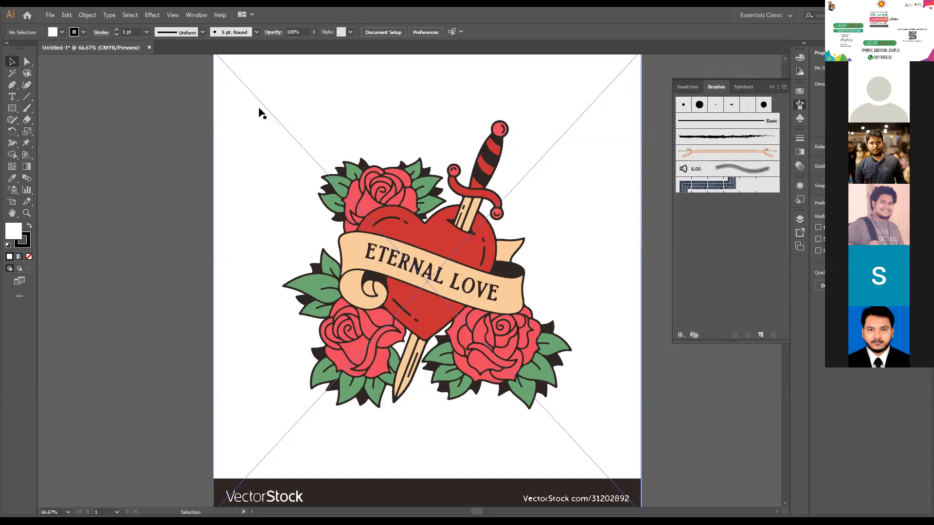
left_click(372, 200)
left_click(233, 32)
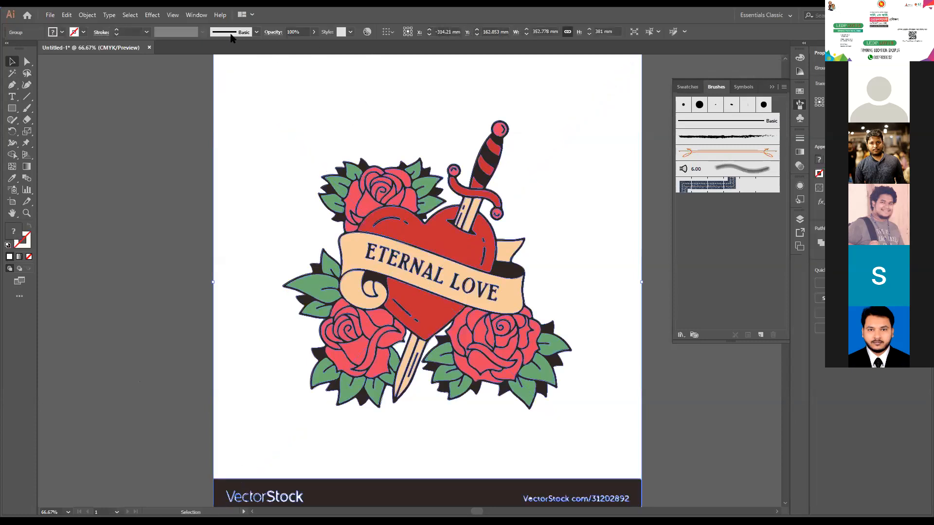
left_click(97, 138)
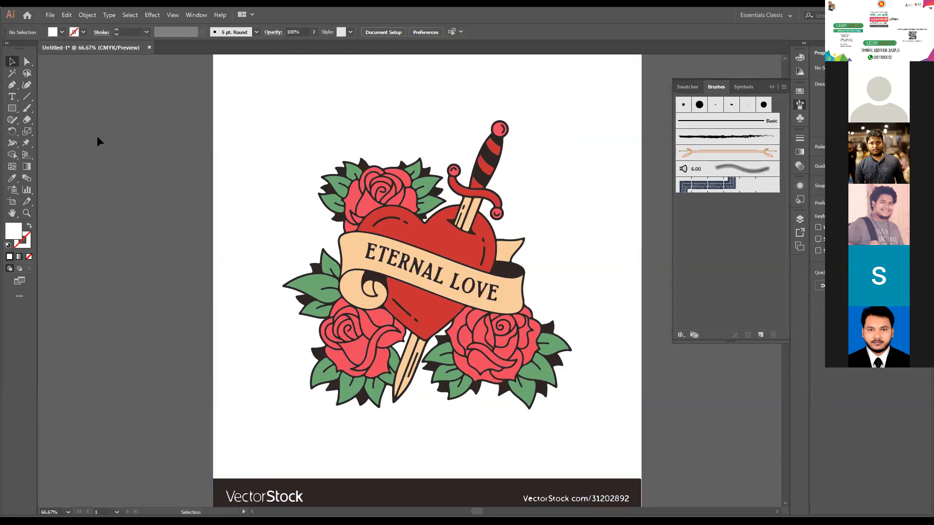
- Ungroup the expanded tracing and delete the large white background behind the heart and roses
right_click(239, 134)
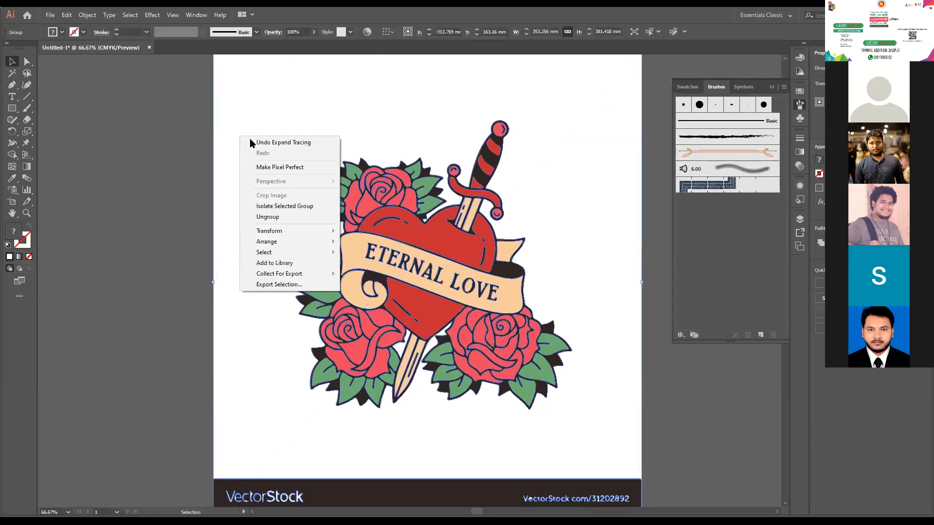
left_click(287, 217)
left_click(115, 185)
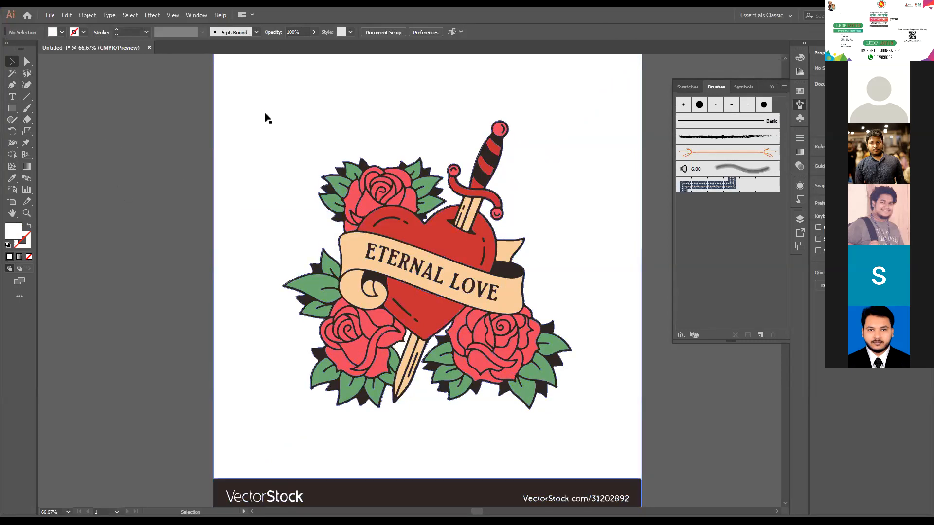
left_click(236, 110)
key("Delete")
- Delete the dark VectorStock bar below the artwork and the leftover white piece between the lower rose and the dagger blade
scroll(226, 125, "down", 5)
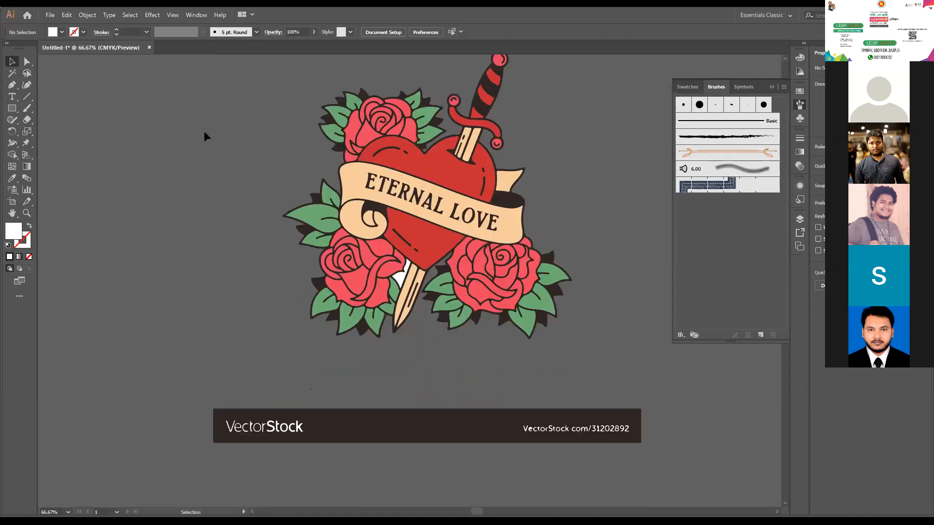
left_click_drag(184, 295, 649, 426)
key("Delete")
scroll(424, 308, "up", 2)
left_click(400, 266)
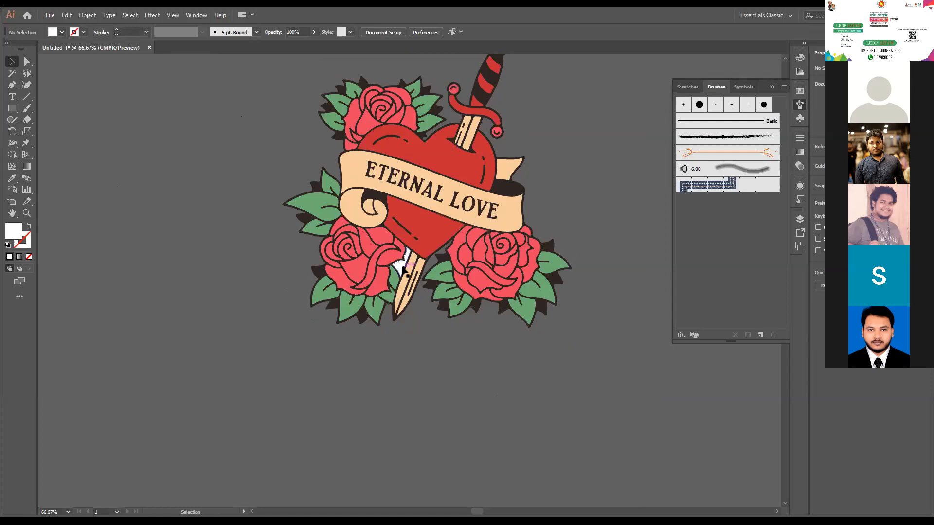
key("Delete")
scroll(579, 270, "up", 4)
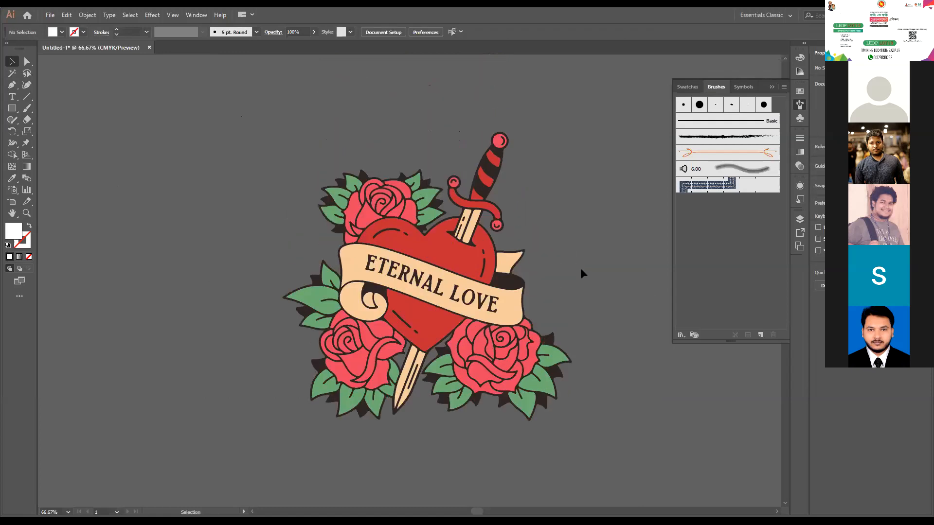
- Examine the cleaned vector artwork up close, checking that the upper red heart shape is separately selectable
key("ctrl+equal")
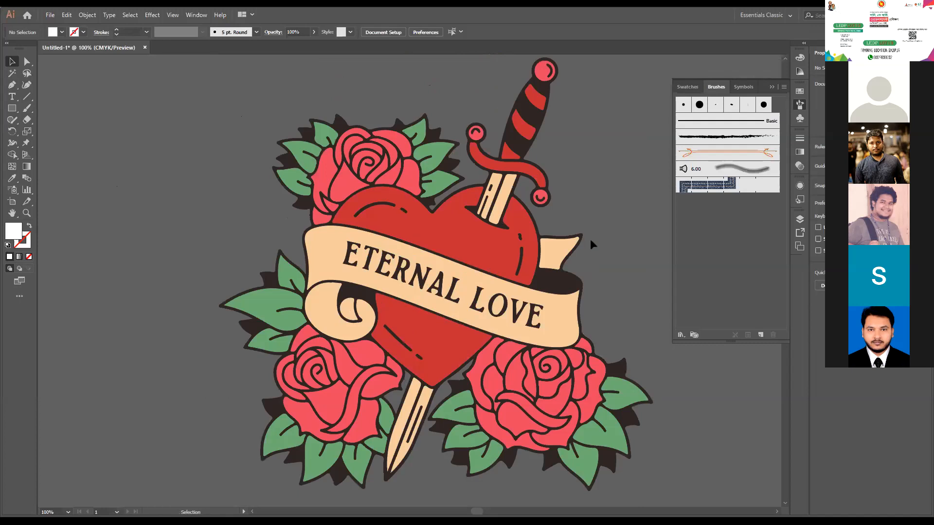
left_click_drag(617, 287, 533, 282)
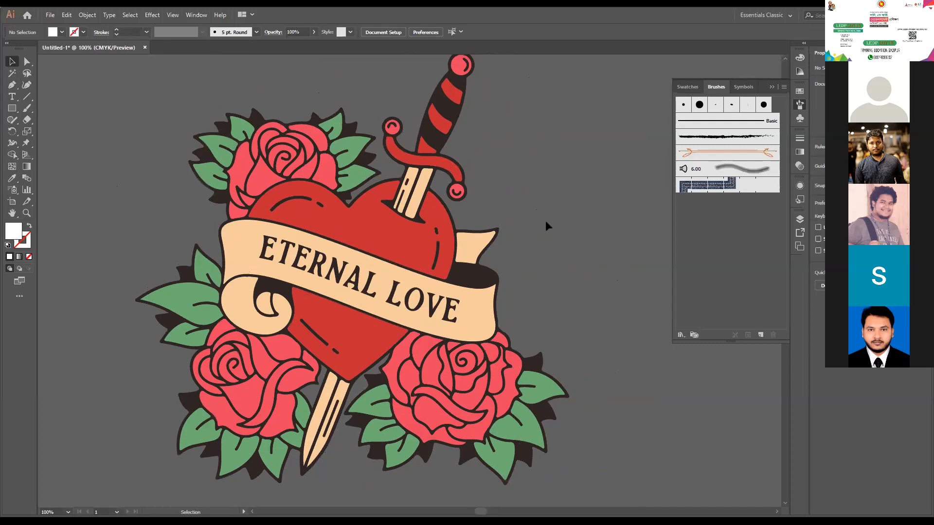
left_click_drag(556, 278, 577, 277)
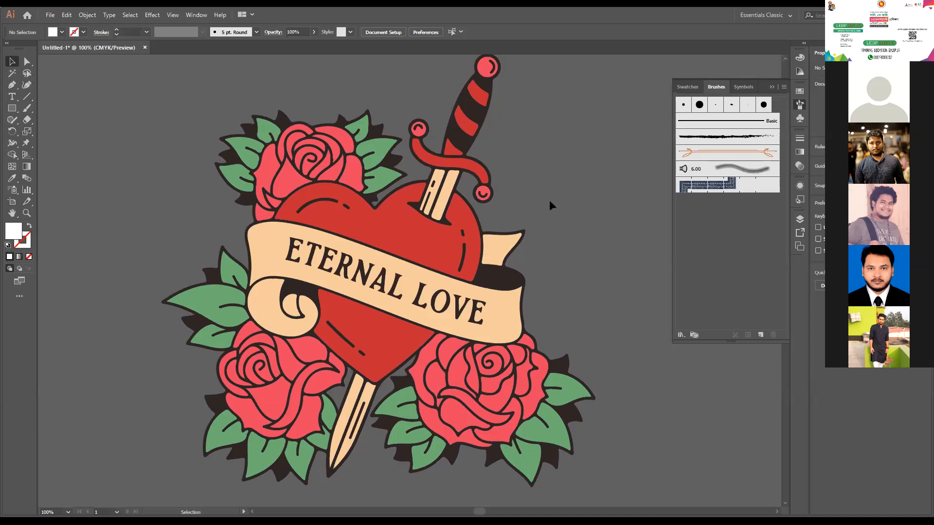
scroll(549, 199, "down", 2)
scroll(527, 159, "up", 1)
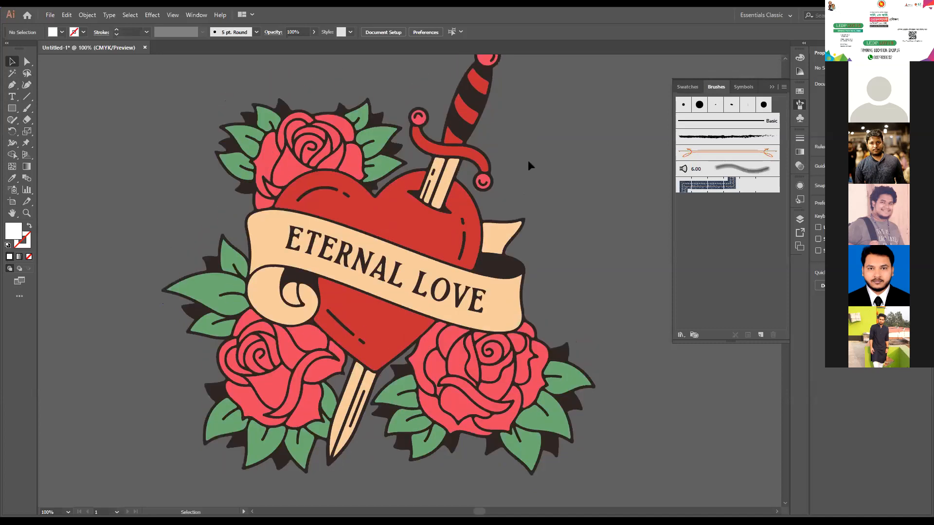
left_click(369, 215)
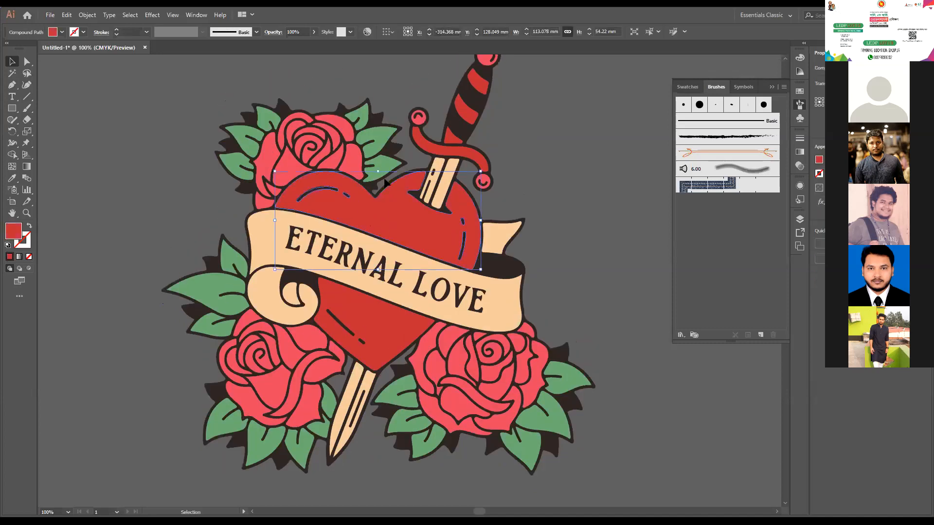
left_click(562, 159)
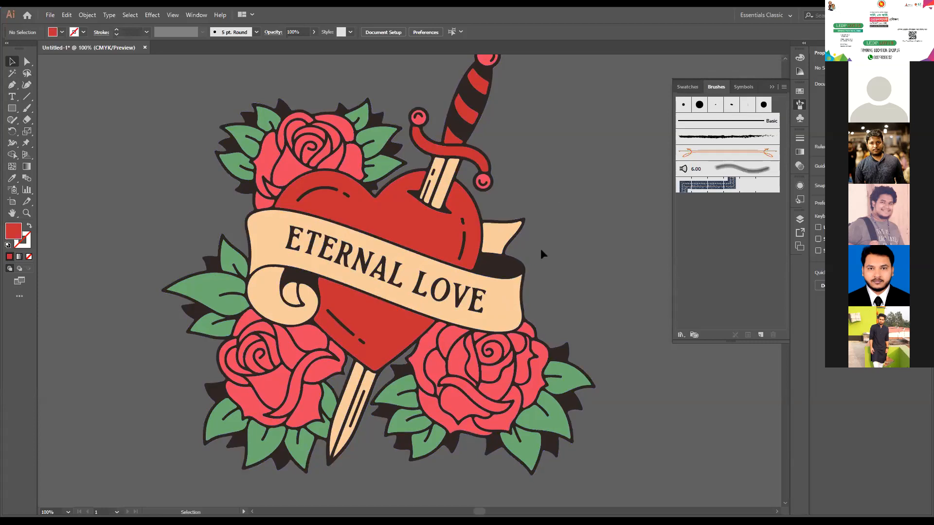
scroll(415, 256, "up", 1)
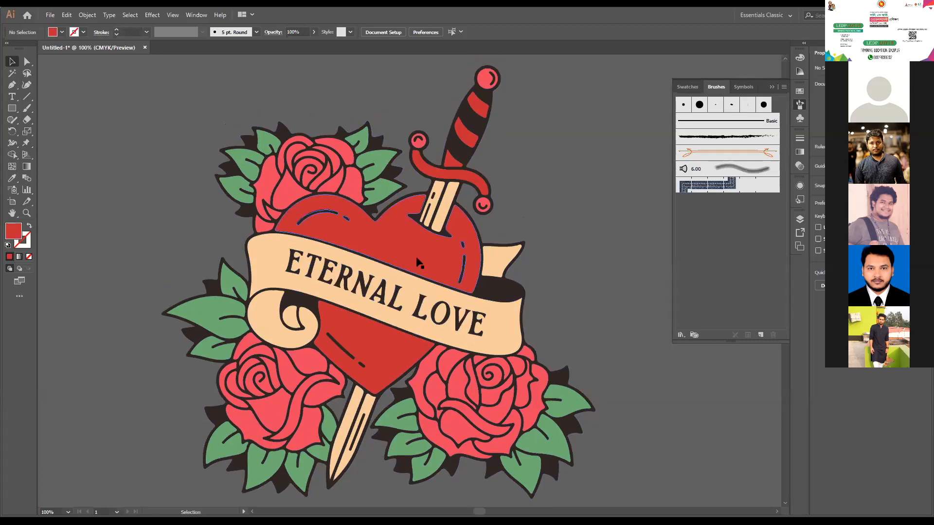
- Try to pull the letters of ETERNAL and the L and O of LOVE off the banner onto the empty canvas
left_click_drag(315, 261, 611, 133)
left_click_drag(304, 263, 608, 200)
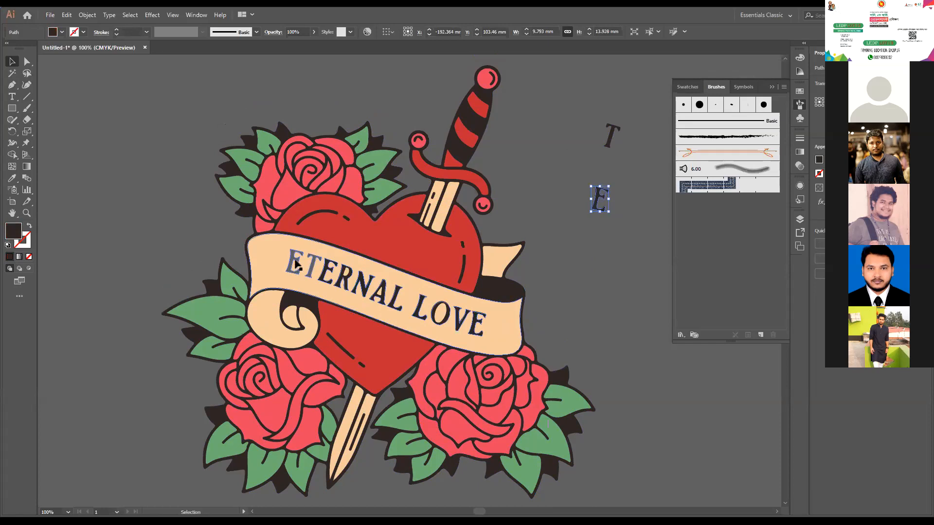
left_click_drag(328, 270, 647, 231)
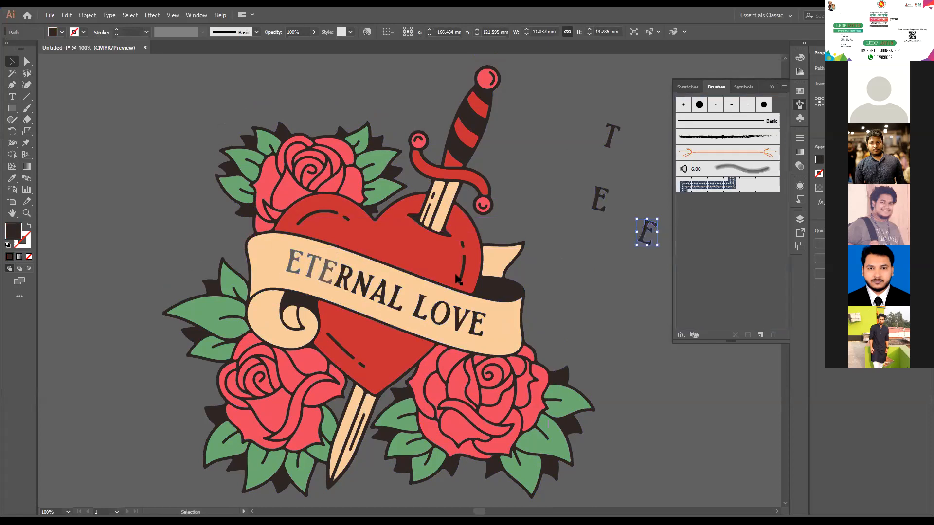
left_click_drag(343, 281, 561, 237)
left_click_drag(364, 287, 548, 202)
left_click_drag(387, 292, 534, 181)
left_click_drag(396, 305, 508, 214)
left_click_drag(420, 314, 581, 289)
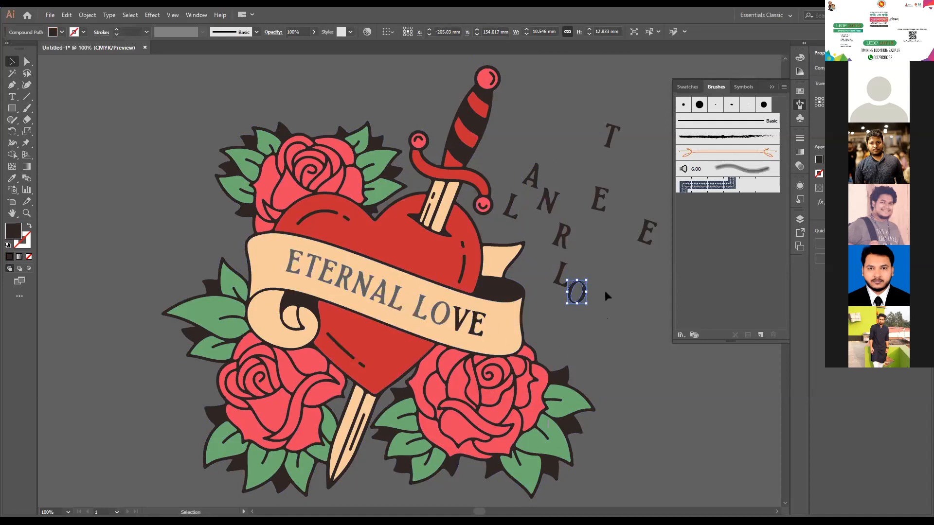
- Undo all the letter moves to restore the ETERNAL LOVE lettering on the banner, and deselect everything
key("ctrl+z")
key("ctrl+z")
key("ctrl+z")
key("ctrl+z")
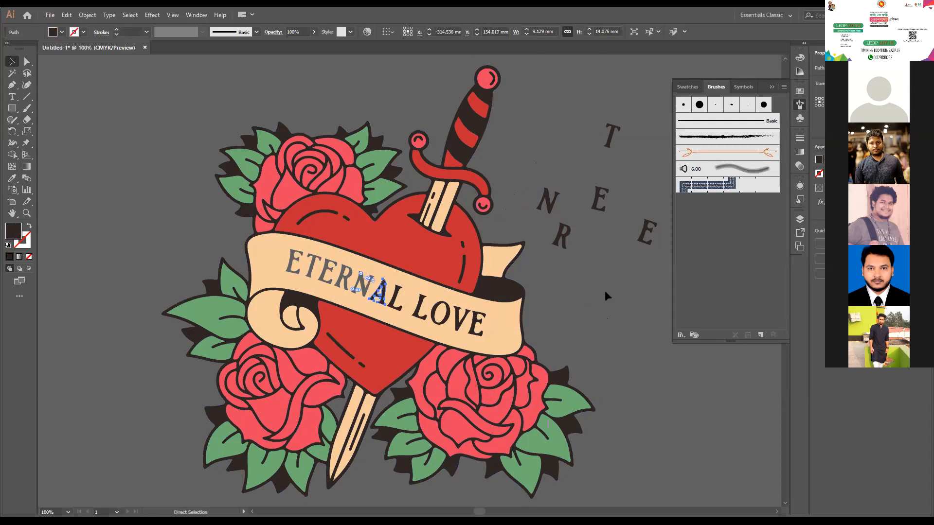
key("ctrl+z")
key("ctrl+z")
key("ctrl+z")
key("ctrl+z")
key("ctrl+z")
key("v")
left_click(634, 352)
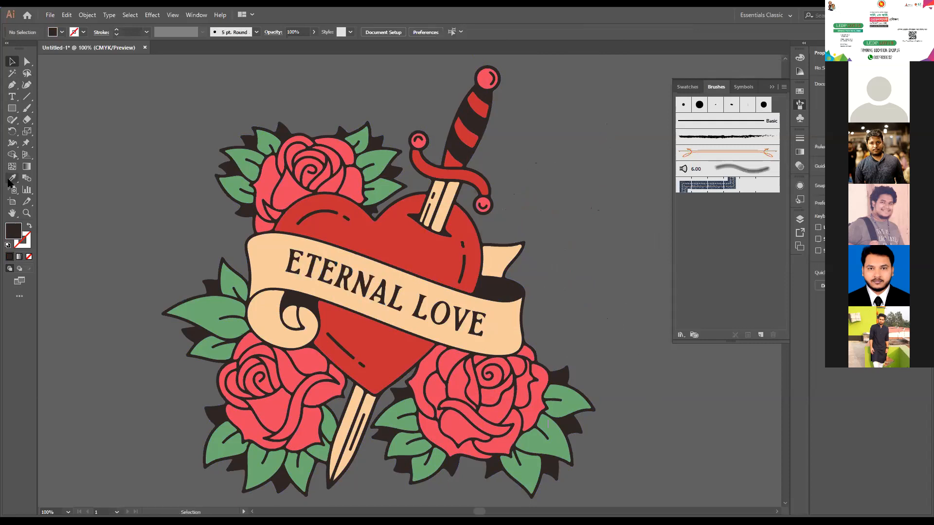
- Draw a closed Pen tool shape over the ETERNAL LOVE lettering, following the slant of the banner
left_click(13, 88)
left_click(269, 274)
left_click(342, 295)
left_click(453, 338)
left_click(486, 341)
left_click(497, 316)
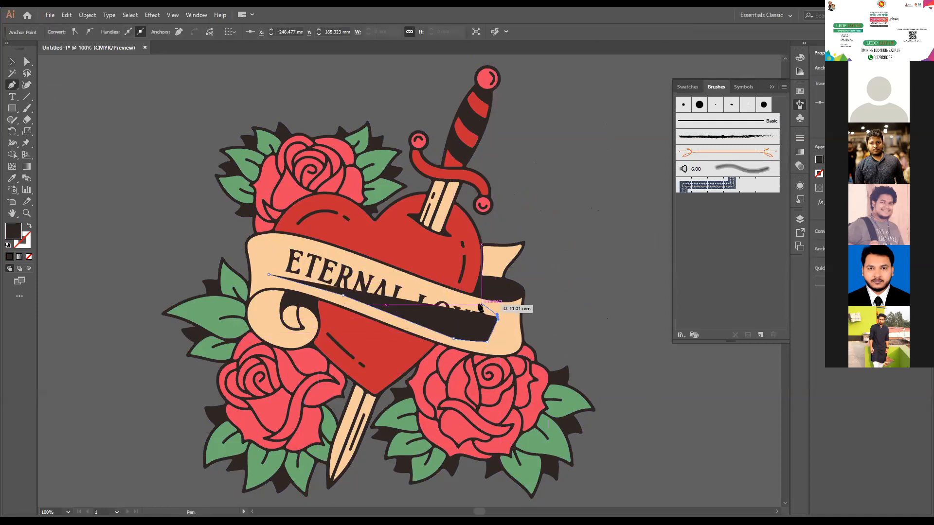
left_click(474, 304)
left_click(408, 282)
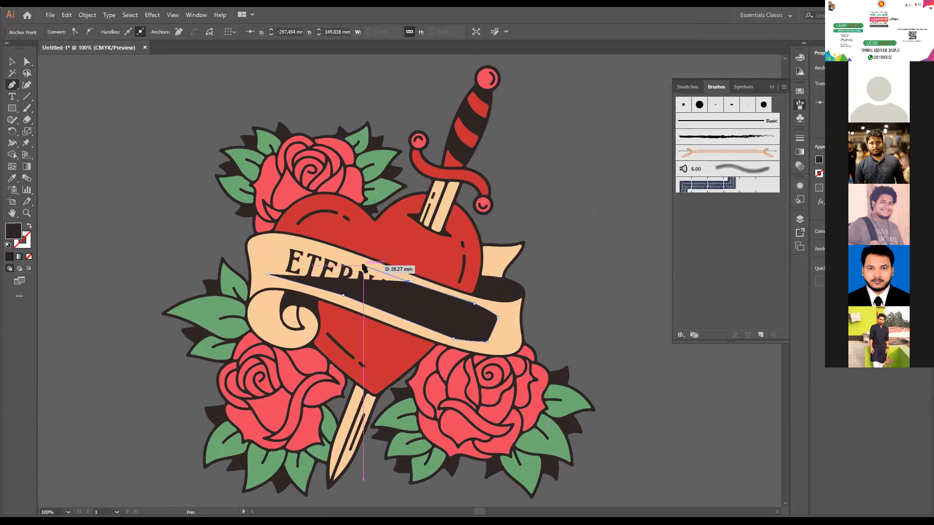
left_click(362, 263)
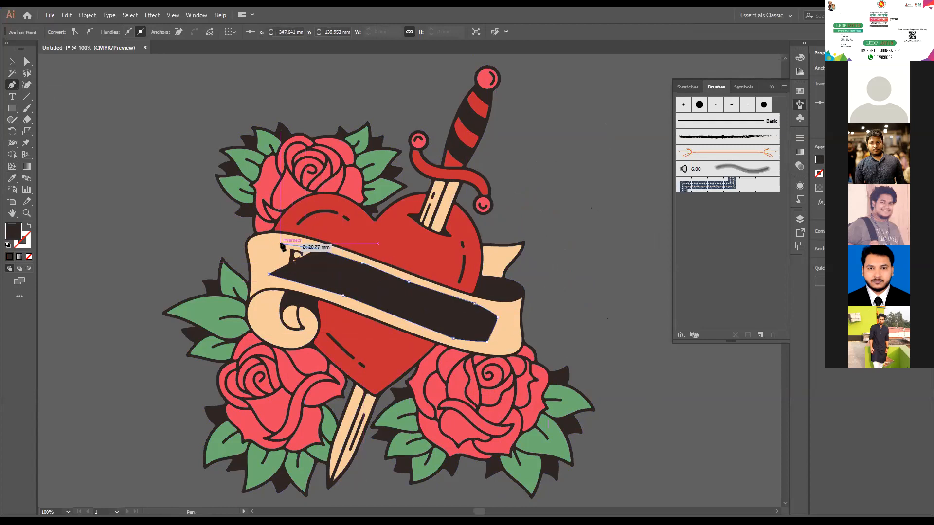
left_click(268, 274)
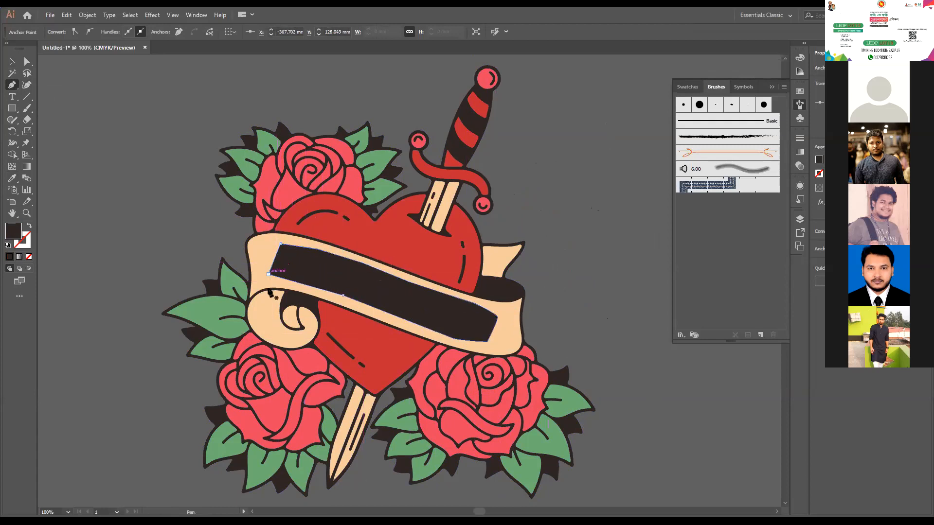
- Fill the drawn shape with the banner's beige colour sampled by the Eyedropper, and deselect it
left_click(13, 179)
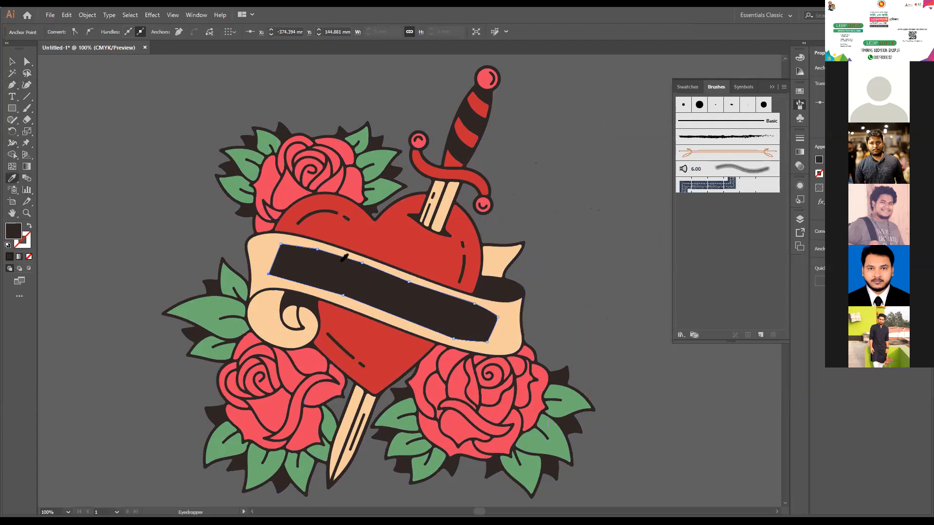
left_click(257, 247)
left_click(12, 61)
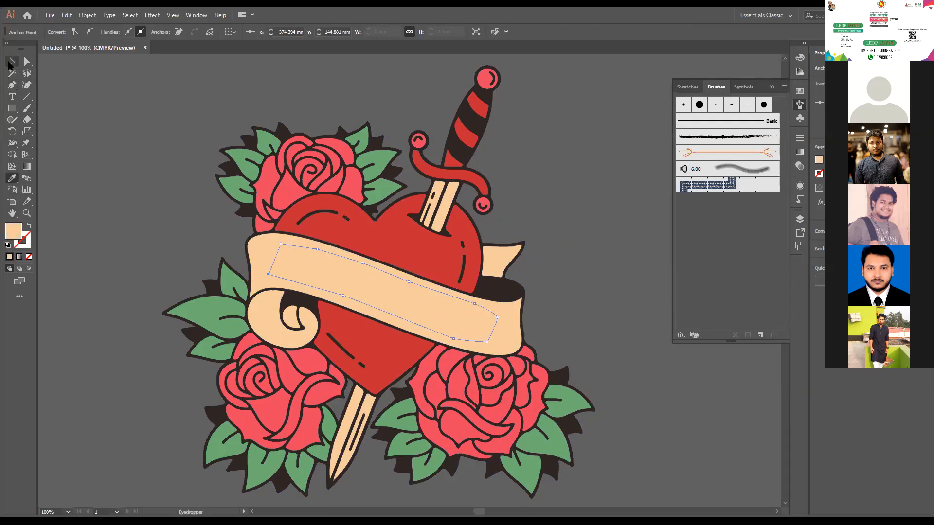
left_click(89, 192)
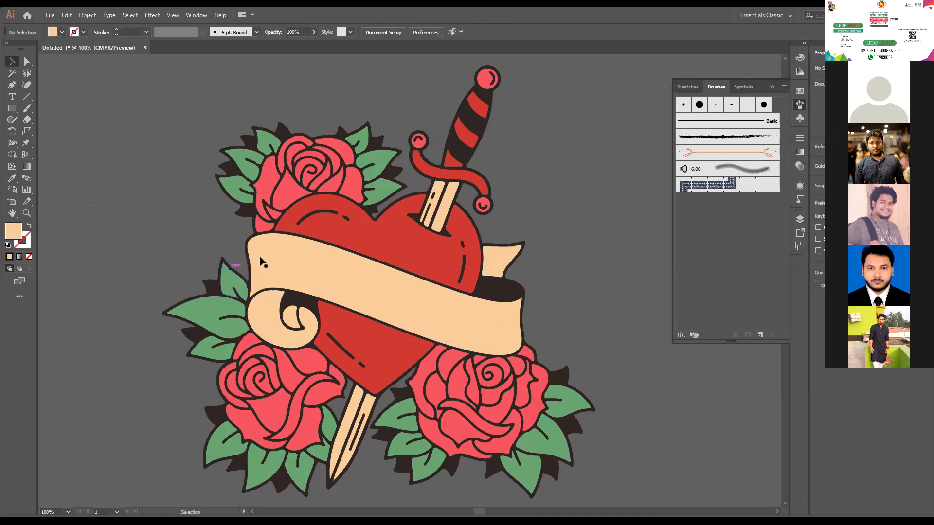
- Select all beige shapes, including the new cover shape, with the Magic Wand and merge them using Pathfinder Unite
left_click(287, 259)
key("Delete")
left_click(197, 16)
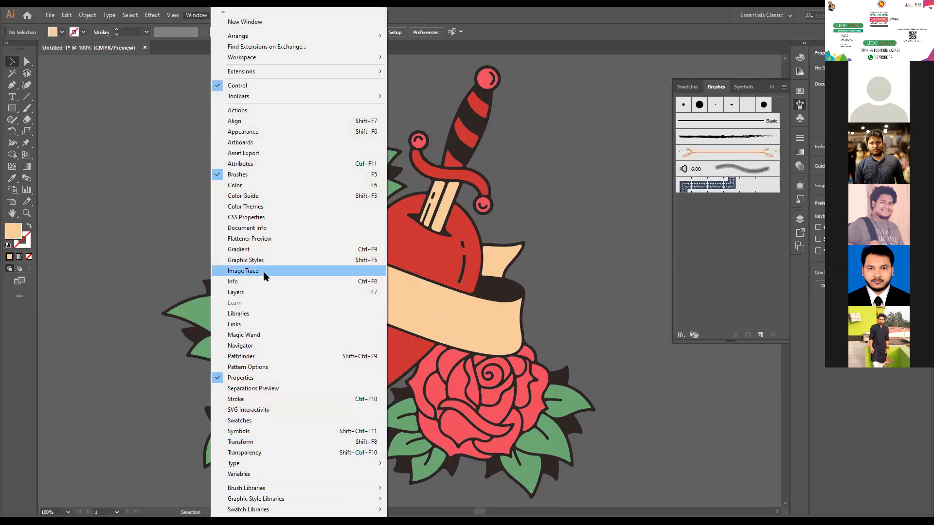
left_click(243, 357)
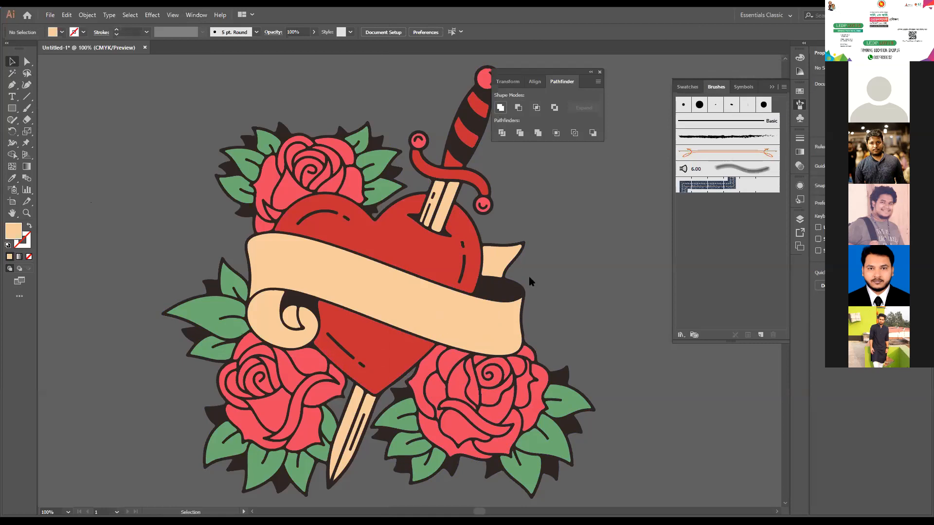
left_click(546, 280)
left_click(573, 276)
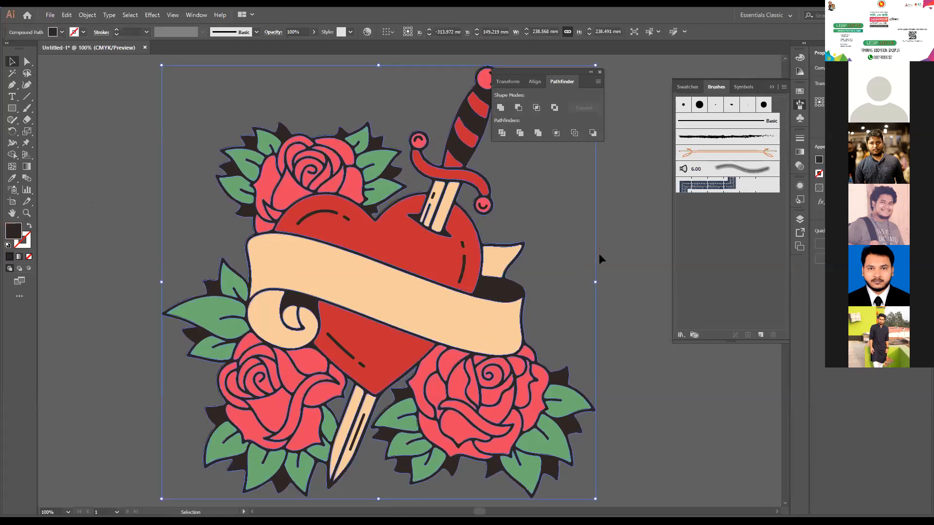
left_click(571, 232)
left_click(13, 74)
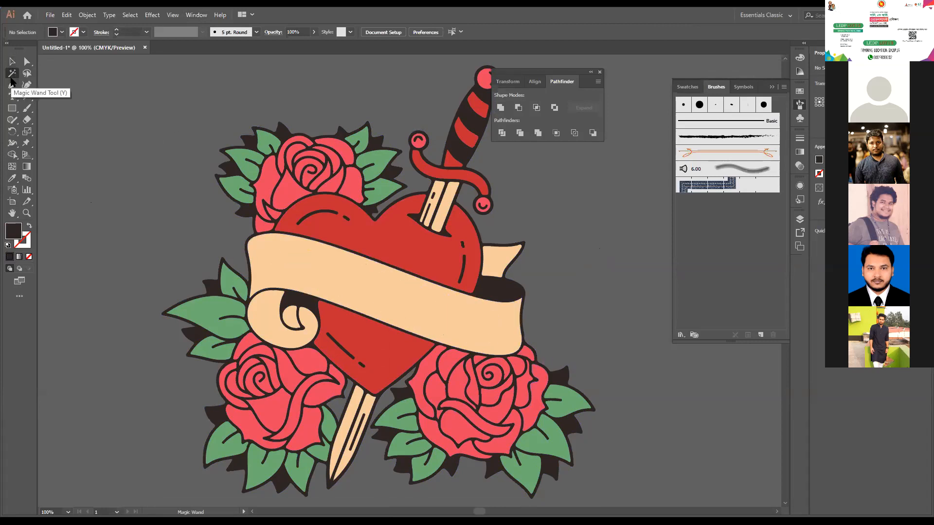
left_click(511, 316)
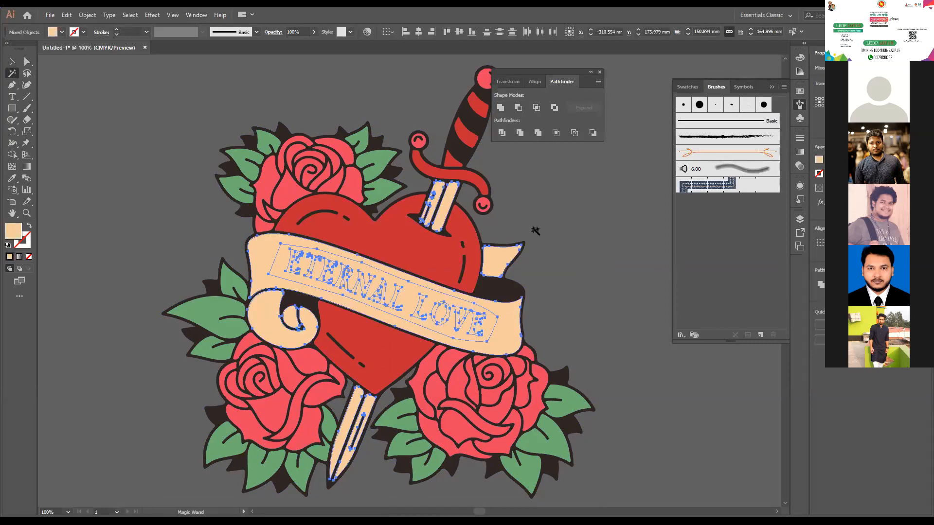
left_click(500, 108)
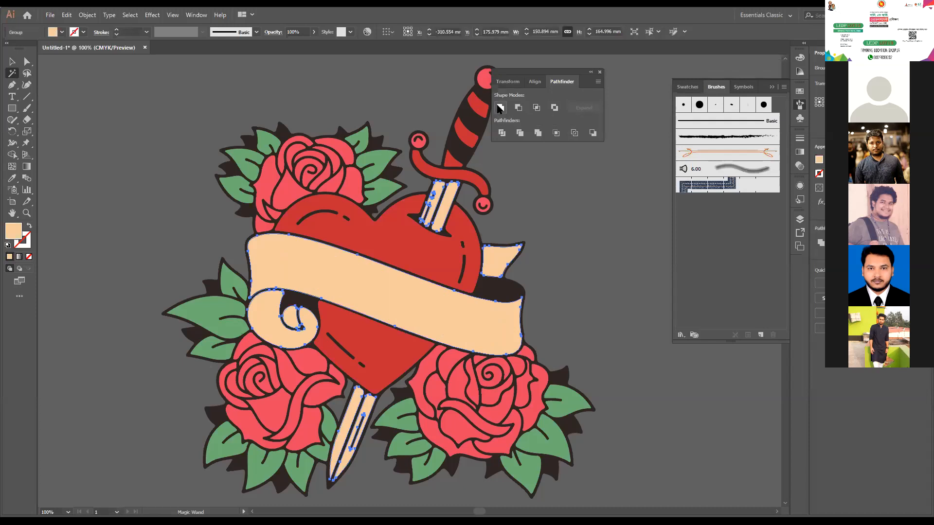
- Try moving the united beige shapes away from the artwork, undo the move and deselect them
left_click(12, 61)
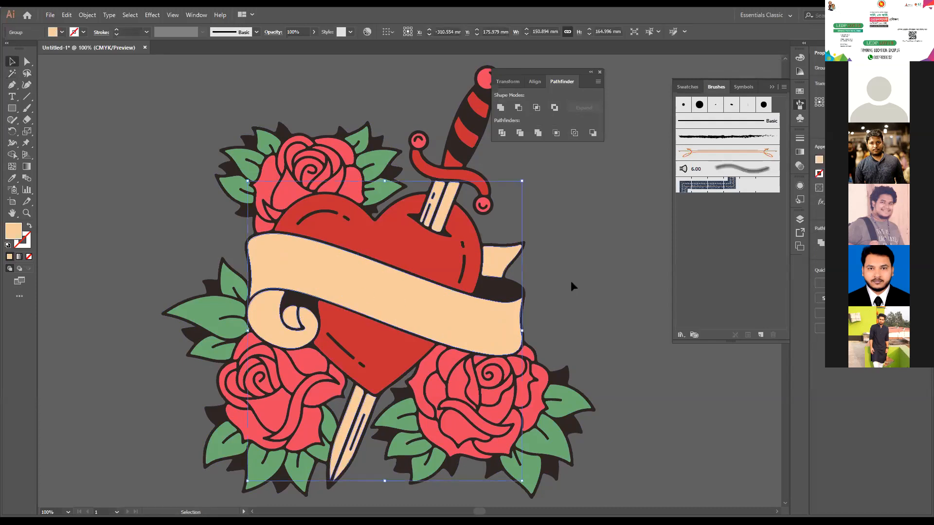
left_click_drag(392, 304, 180, 330)
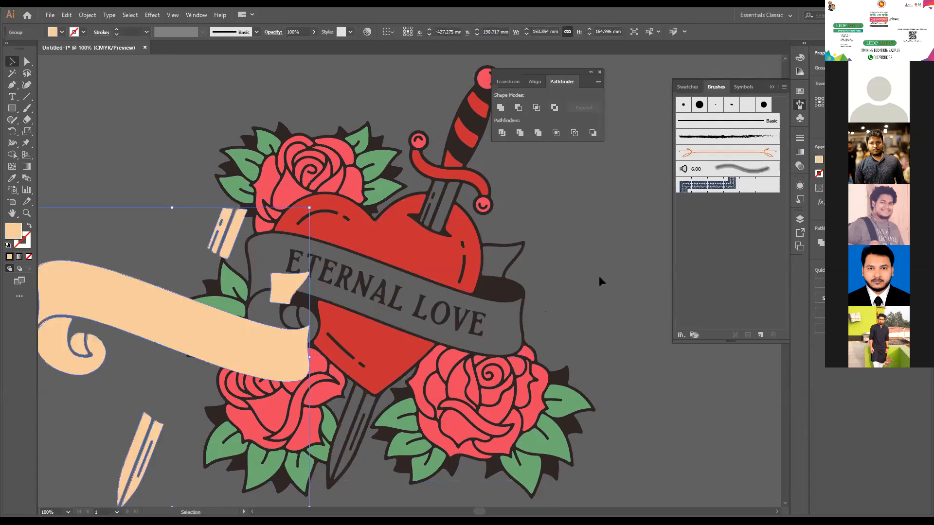
key("ctrl+z")
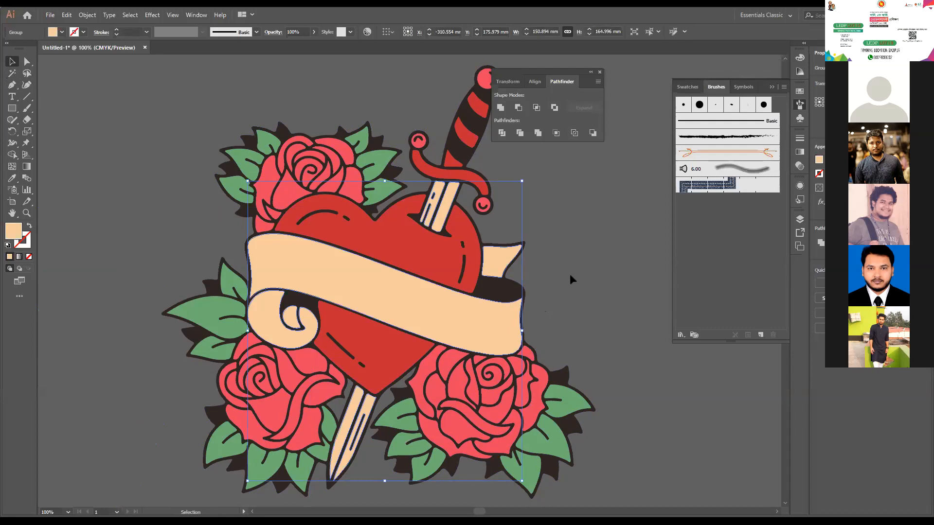
left_click(570, 276)
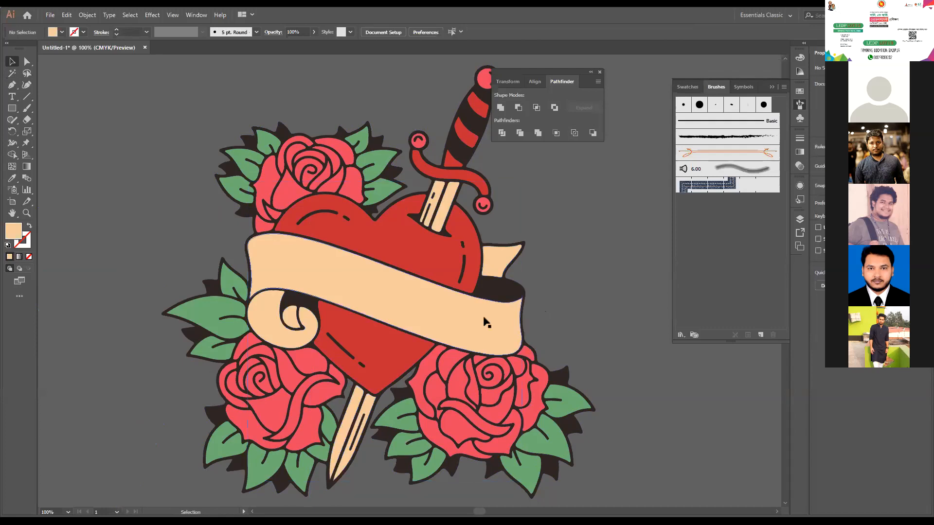
- Delete the united beige shapes and the ETERNAL LOVE letters on the banner
scroll(486, 322, "down", 2)
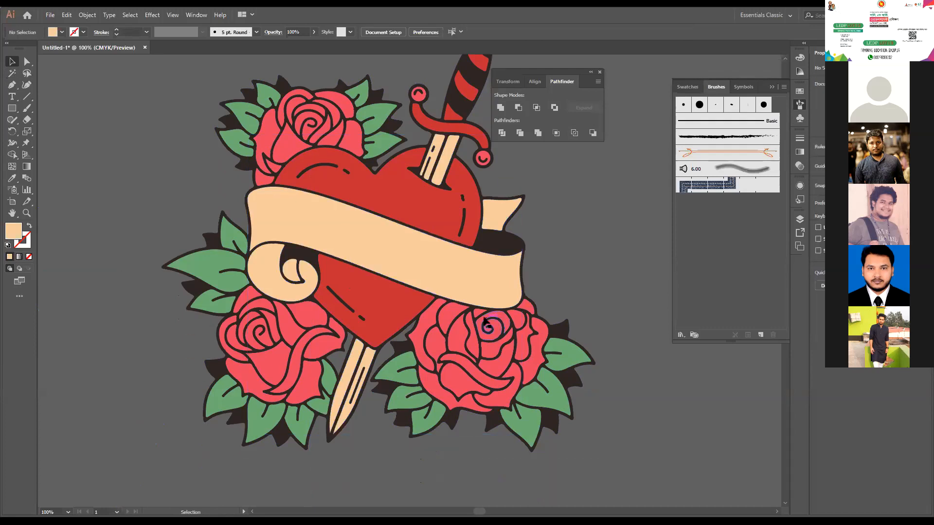
left_click(474, 274)
key("Delete")
left_click(445, 273)
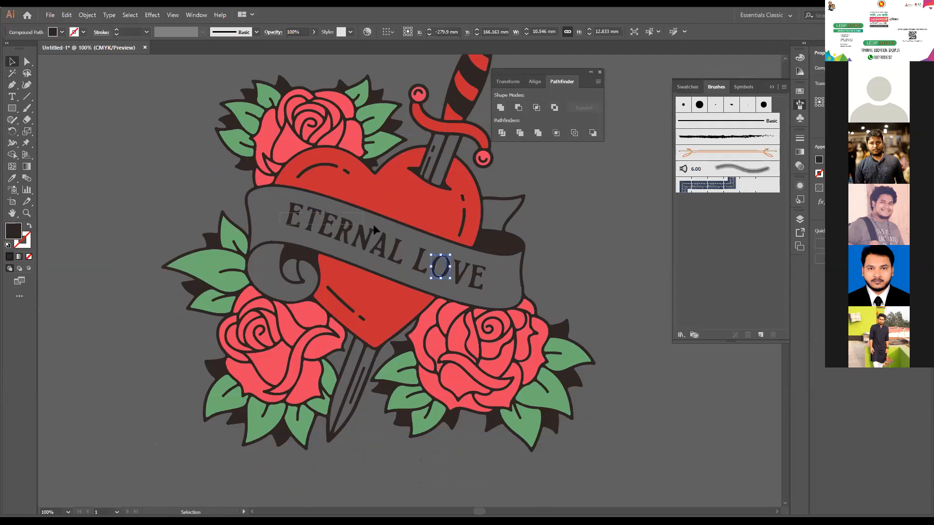
left_click(337, 232)
key("Delete")
left_click(423, 263)
key("Delete")
left_click(351, 238)
key("Delete")
key("Delete")
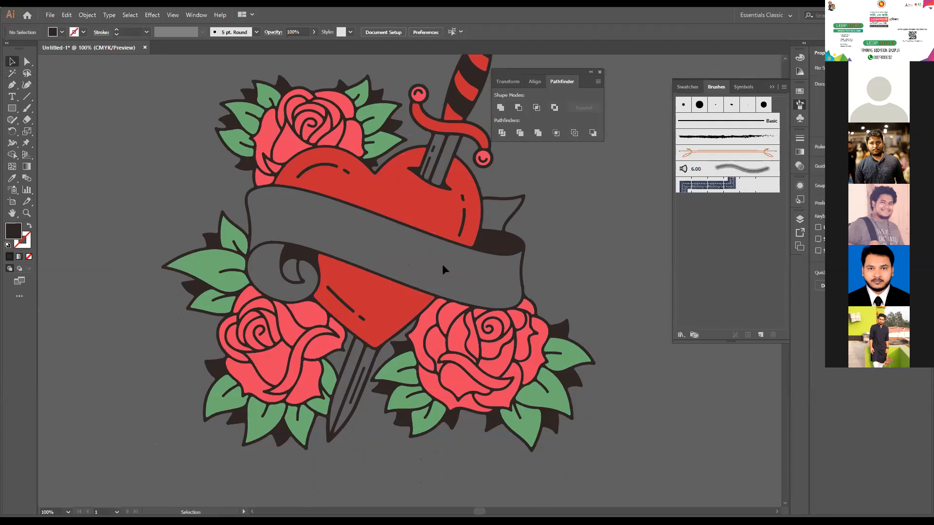
- Restore the deleted beige banner and dagger blade shapes in their original place, and deselect them
key("alt")
left_click(442, 264)
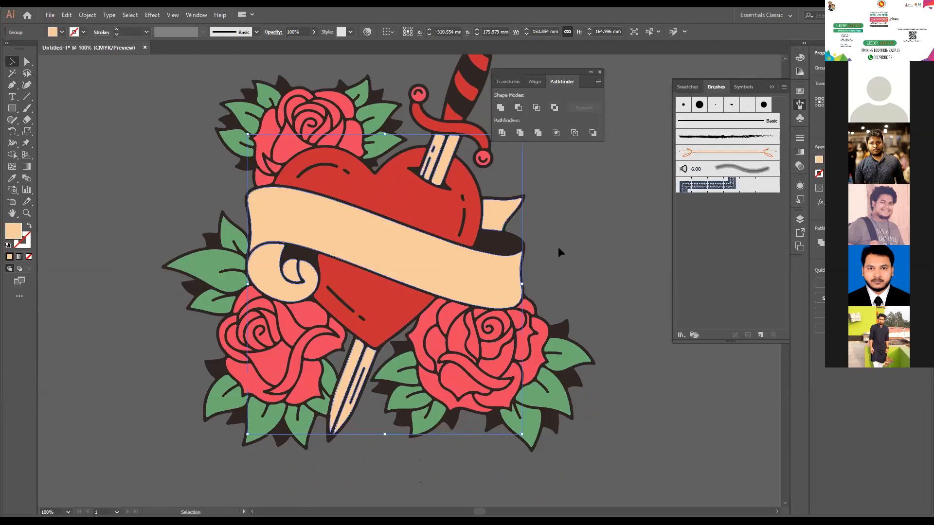
left_click(559, 246)
- Add the text BANGLADESH, enlarge it to about 48 pt and place it on the banner, rotated to match its slant
scroll(558, 247, "up", 2)
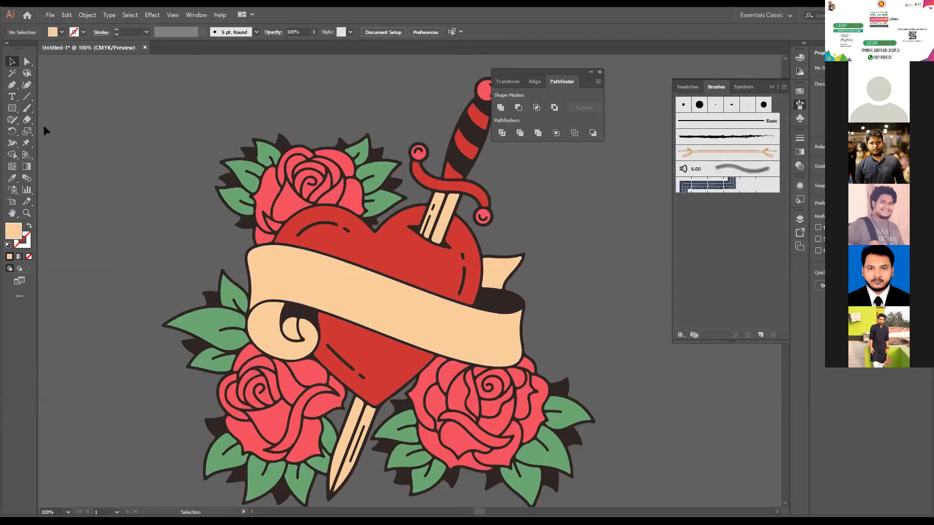
left_click(12, 96)
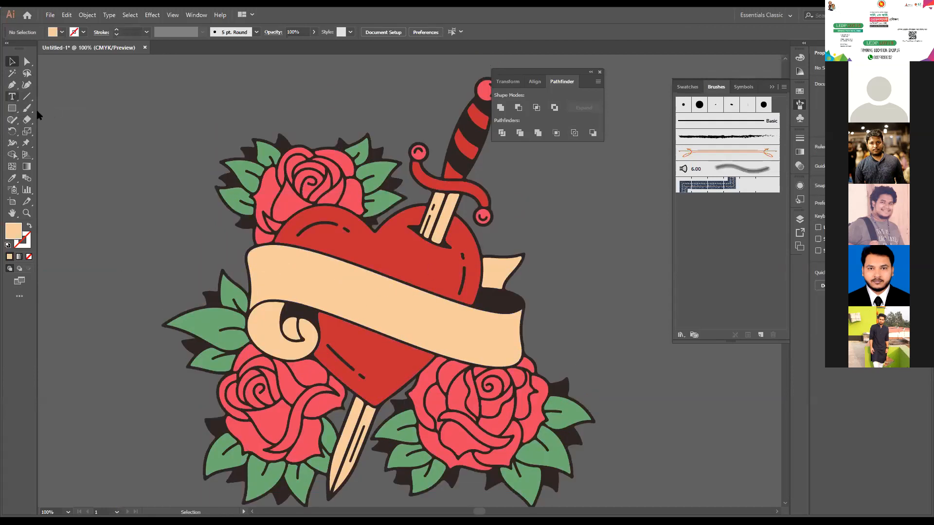
left_click(106, 149)
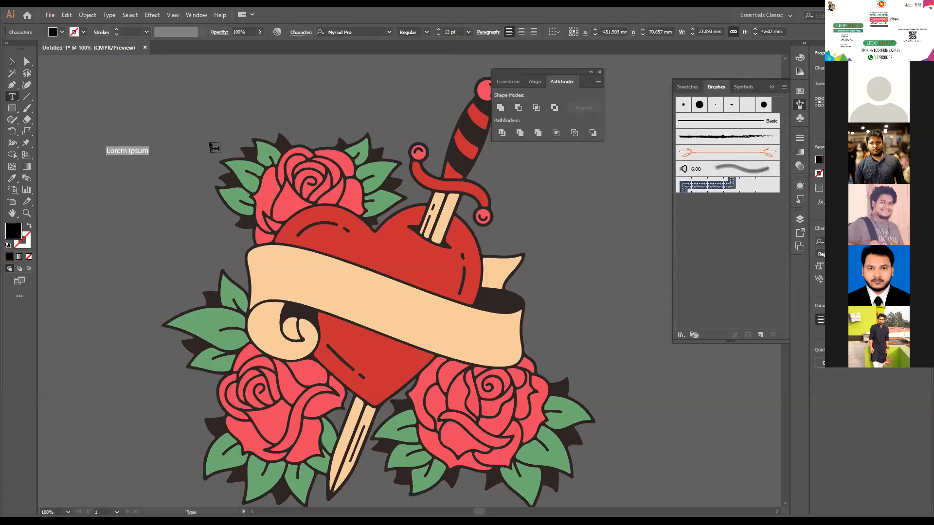
type("BANGLADESH")
left_click(12, 61)
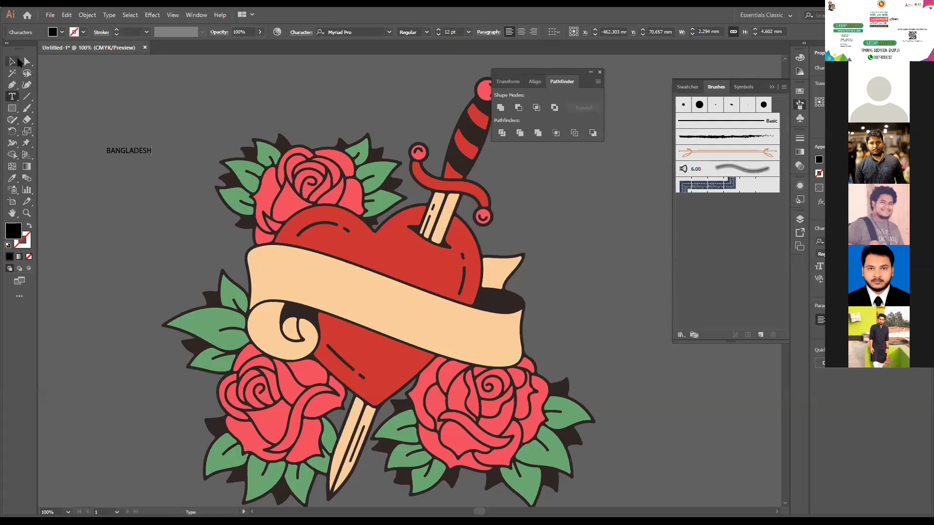
left_click_drag(152, 156, 432, 330)
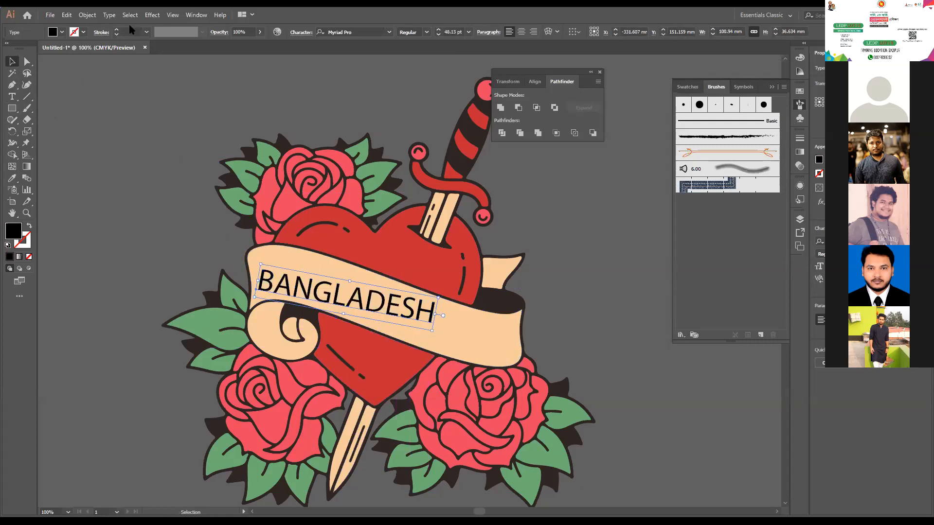
- Start an envelope warp on the BANGLADESH text with the Wave style, keeping the options dialog clear of the banner
left_click(87, 15)
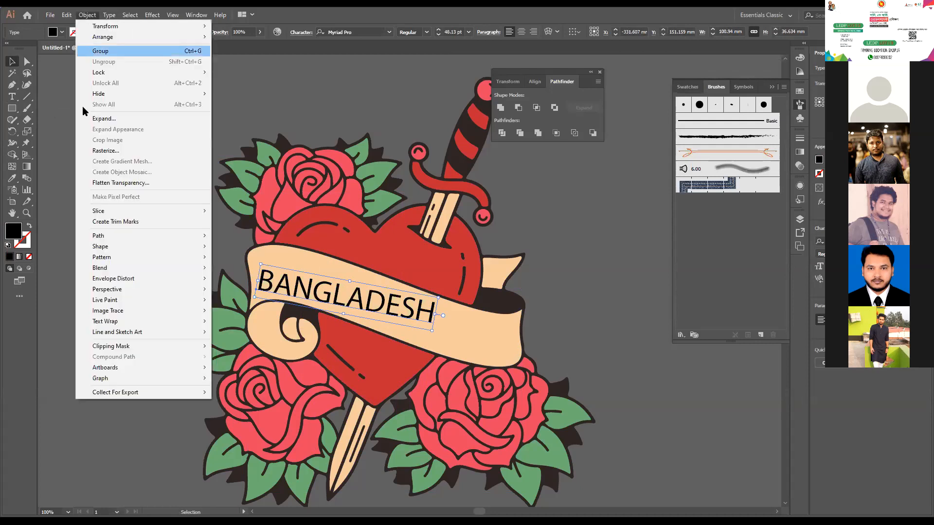
mouse_move(168, 281)
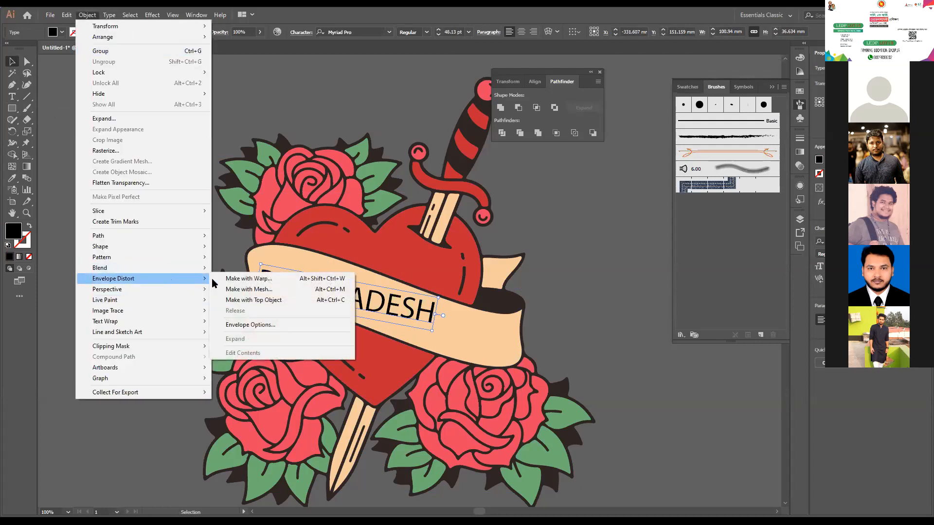
left_click(248, 279)
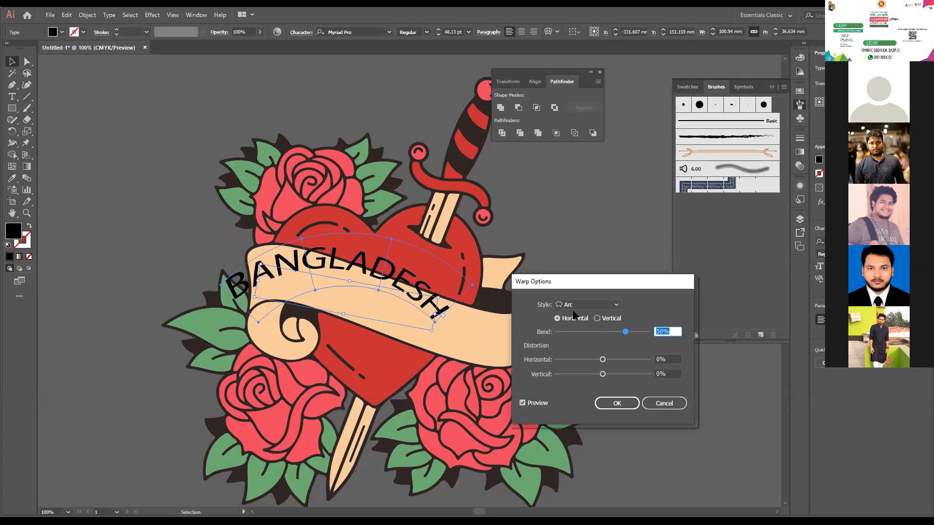
left_click_drag(557, 278, 103, 319)
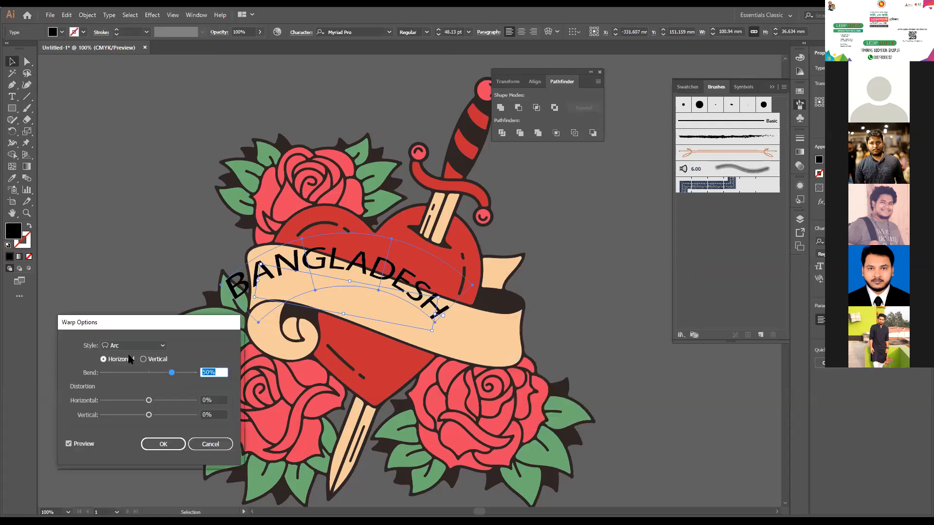
left_click(133, 345)
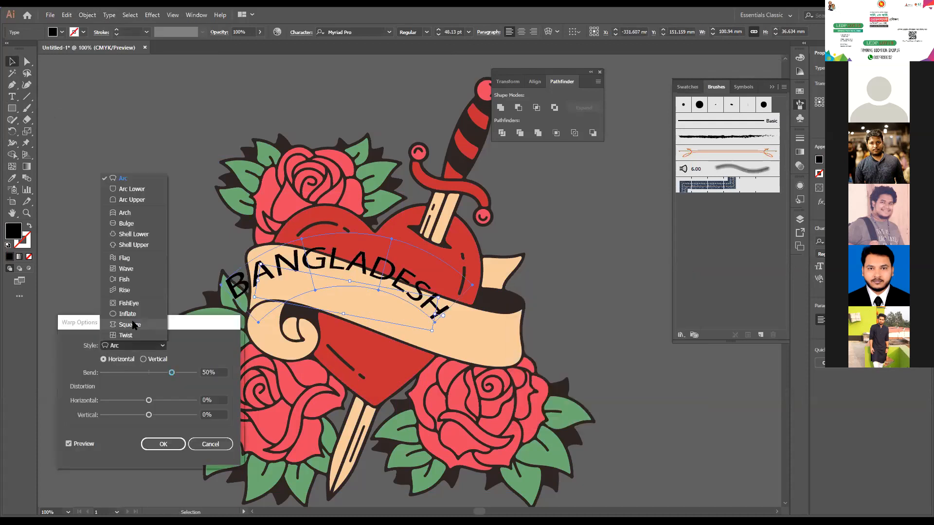
left_click(126, 268)
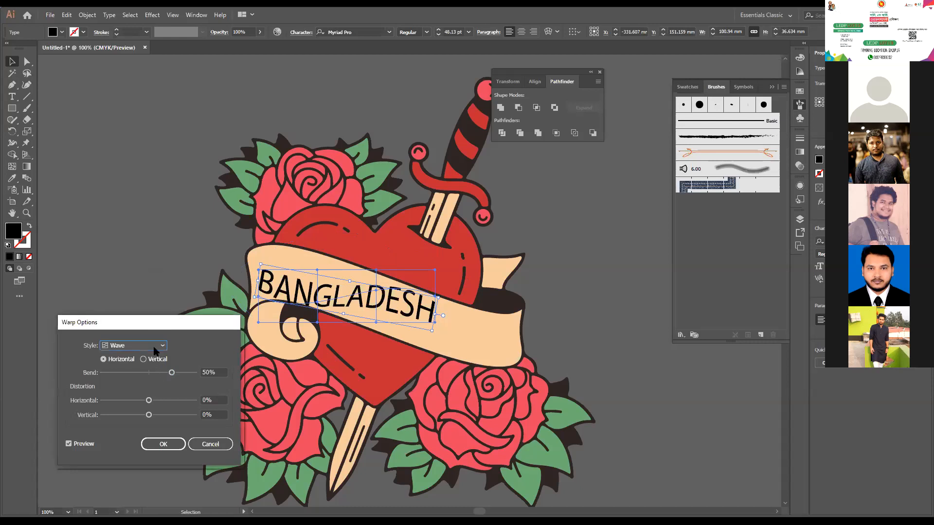
- Try the Flag warp style on the BANGLADESH text with a 12% bend
left_click(139, 345)
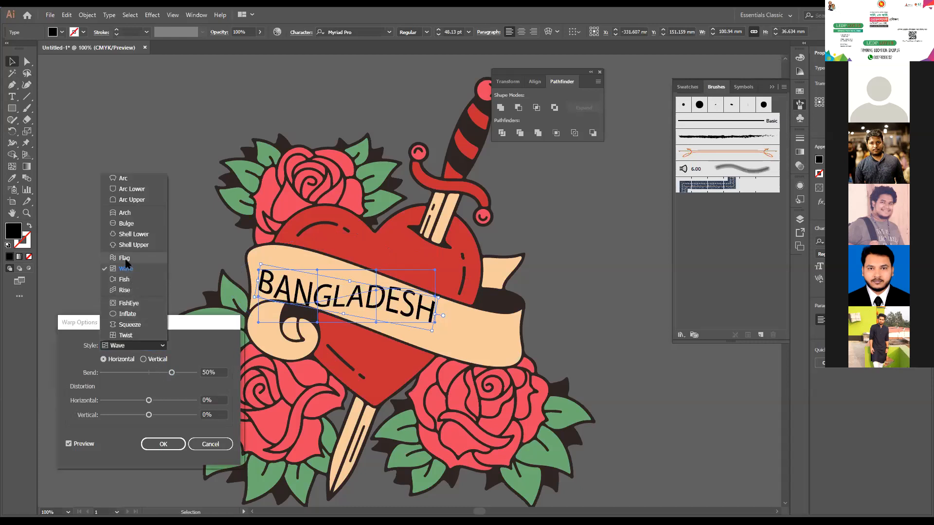
left_click(125, 257)
left_click_drag(172, 372, 152, 373)
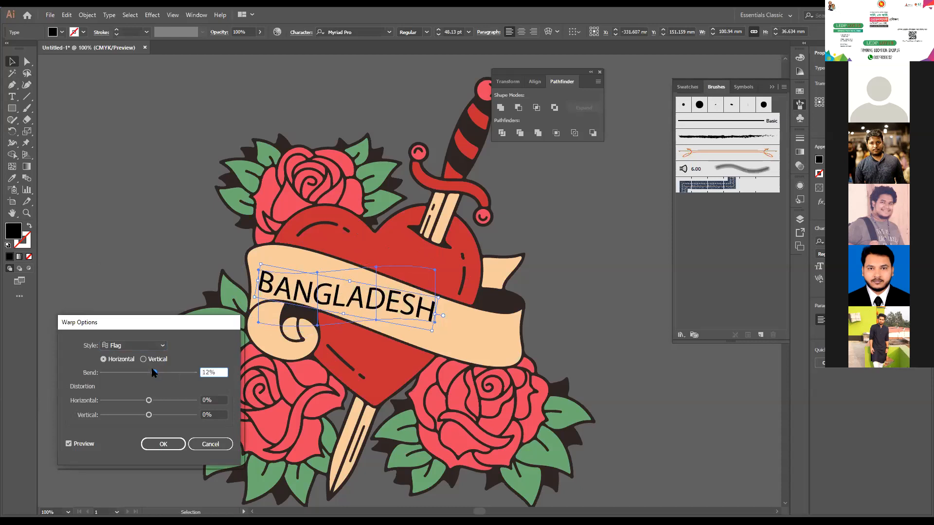
left_click(154, 373)
- Apply the Wave warp style to the BANGLADESH text with a -21% horizontal bend
left_click(146, 346)
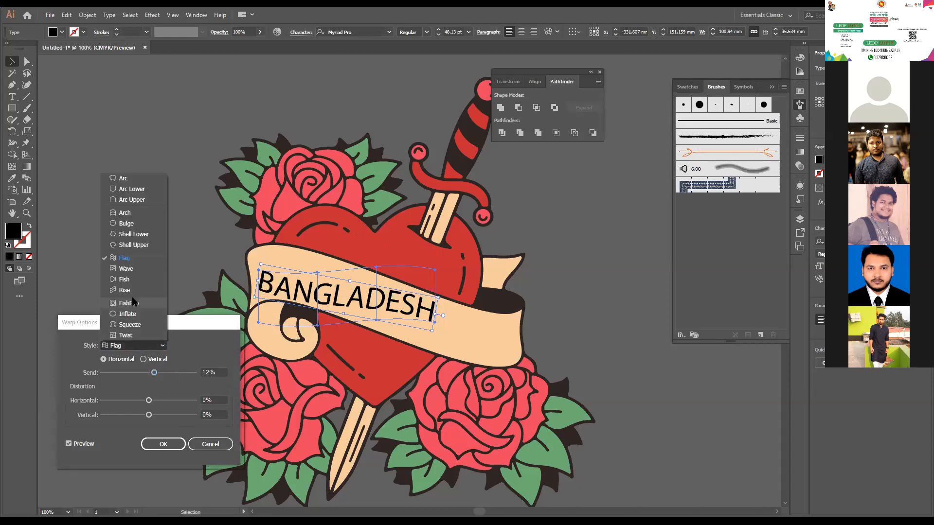
left_click(126, 269)
left_click_drag(155, 373, 140, 369)
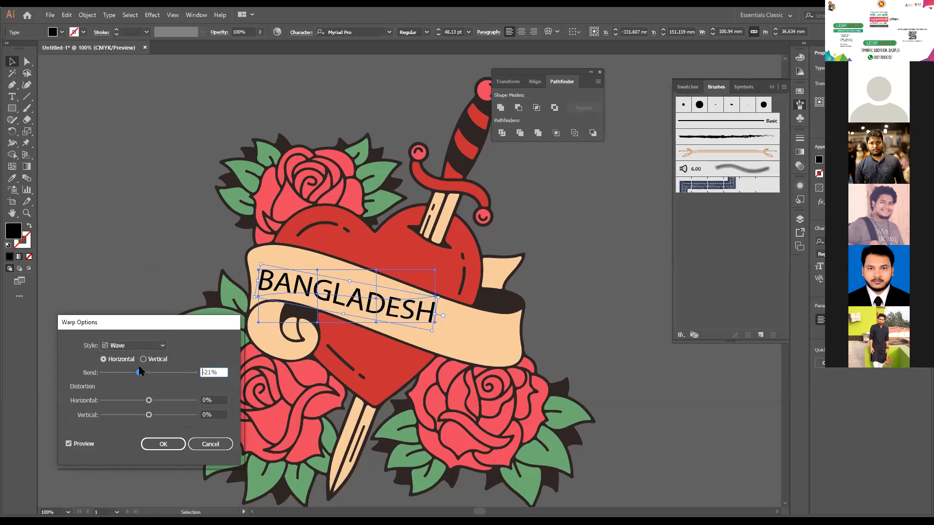
left_click(178, 445)
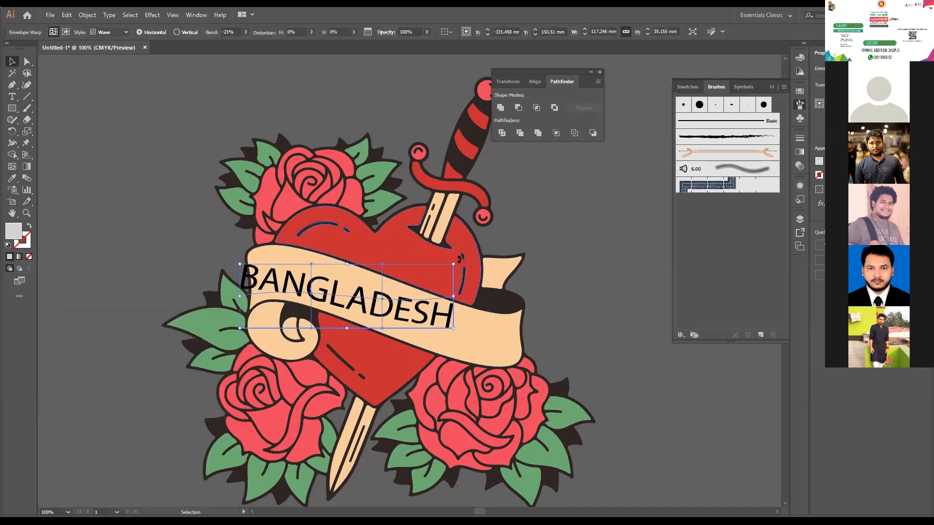
- Rotate the warped BANGLADESH text to follow the banner's slant, centre it on the banner, and deselect it
left_click_drag(458, 260, 474, 286)
left_click_drag(413, 330, 491, 348)
left_click_drag(426, 324, 426, 332)
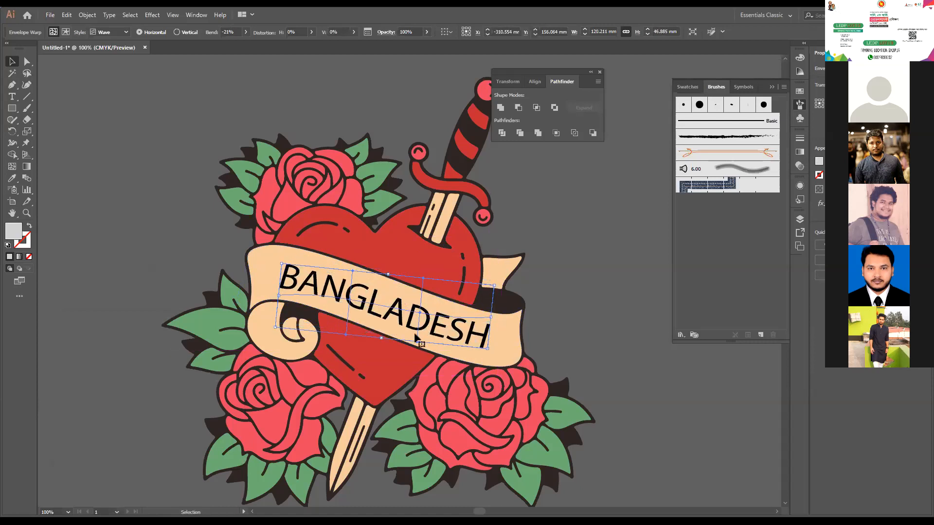
left_click(140, 234)
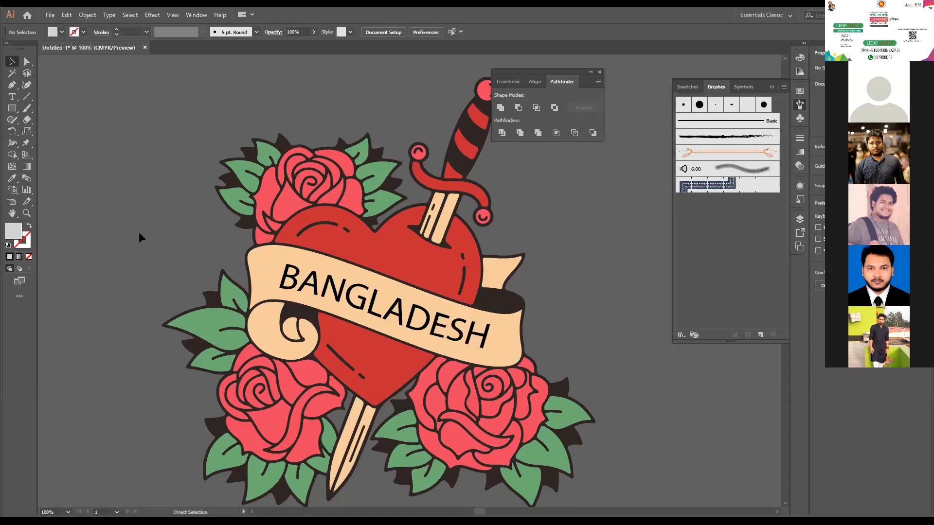
- Examine the complete heart, roses and dagger artwork at 50% and 100% zoom, checking its overall extent
key("ctrl+minus")
key("ctrl+minus")
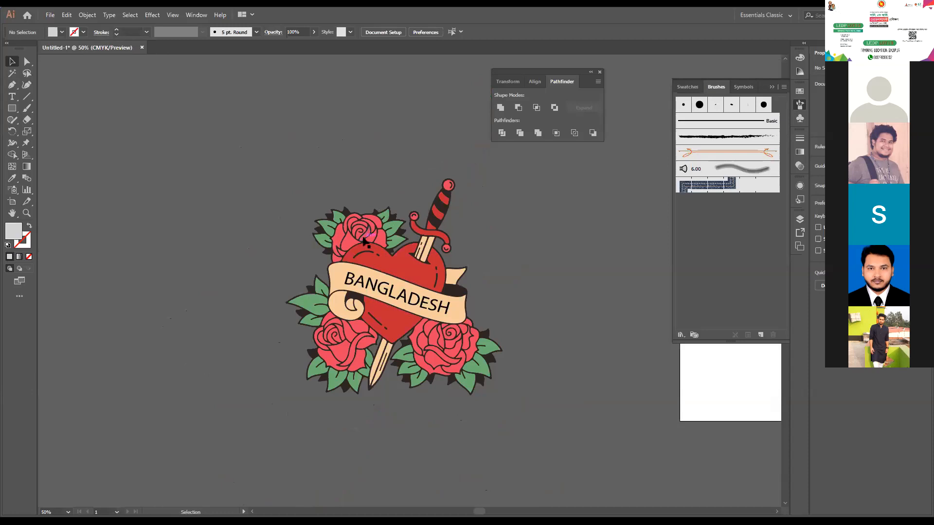
left_click(395, 336)
key("ctrl+a")
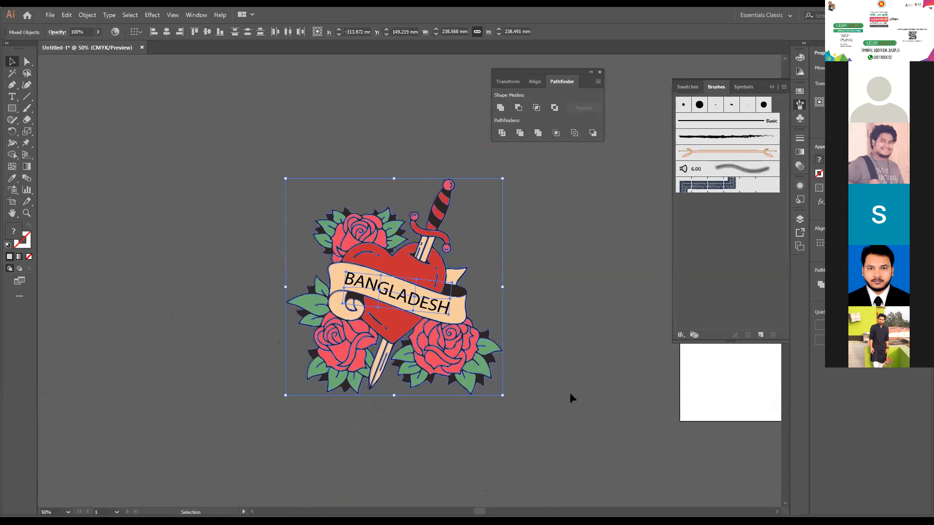
left_click(162, 286)
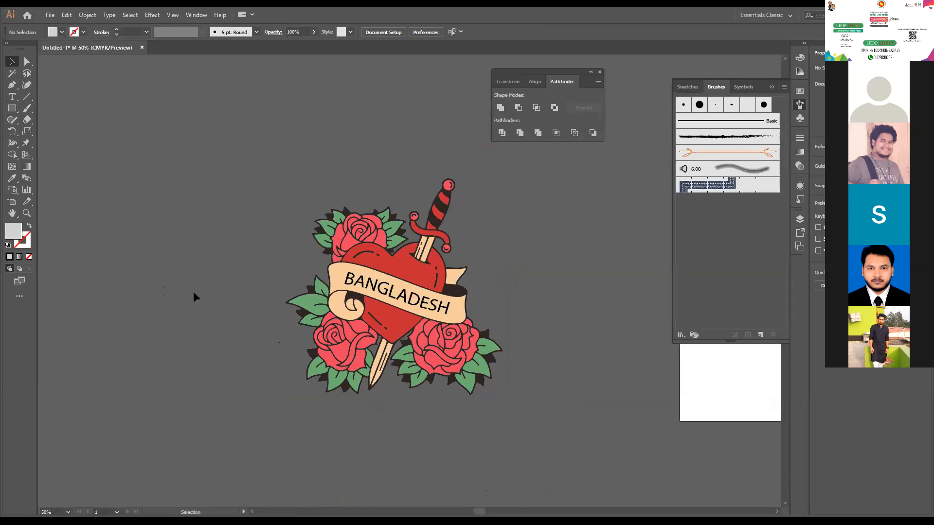
key("ctrl+1")
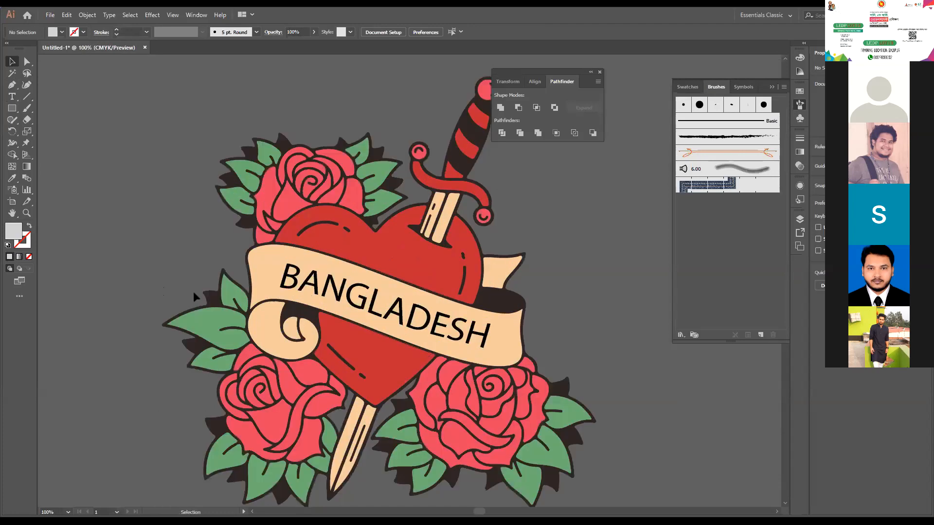
left_click_drag(579, 317, 514, 314)
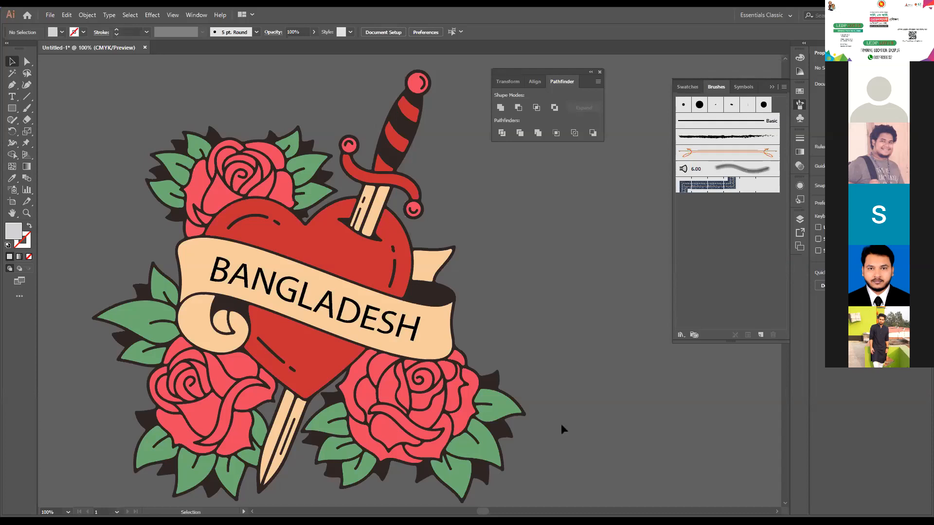
- Examine which attributes the Eyedropper picks up and applies in its options, leaving all settings as they are
double_click(16, 178)
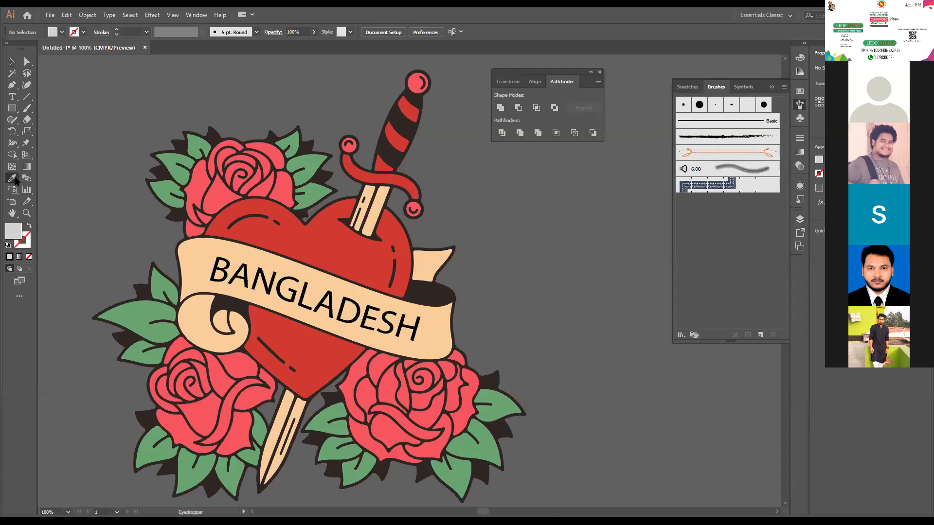
left_click(397, 232)
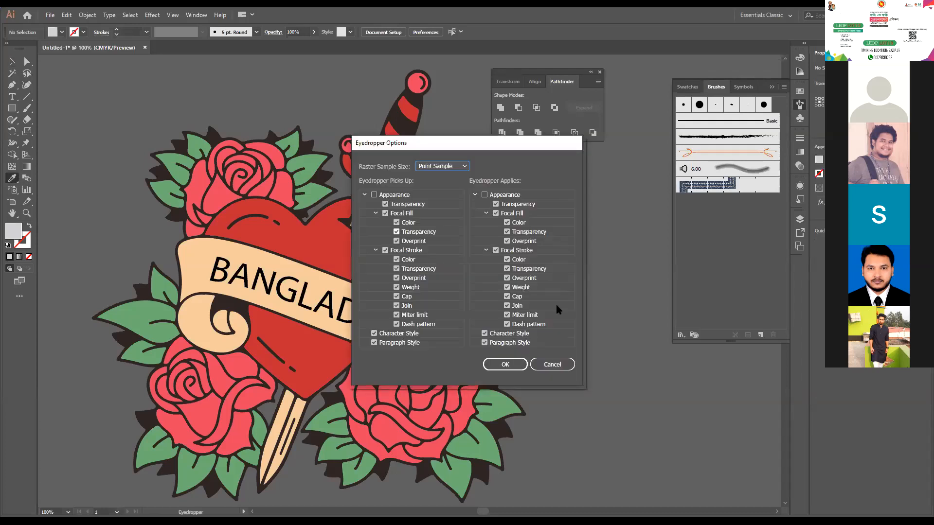
left_click(545, 370)
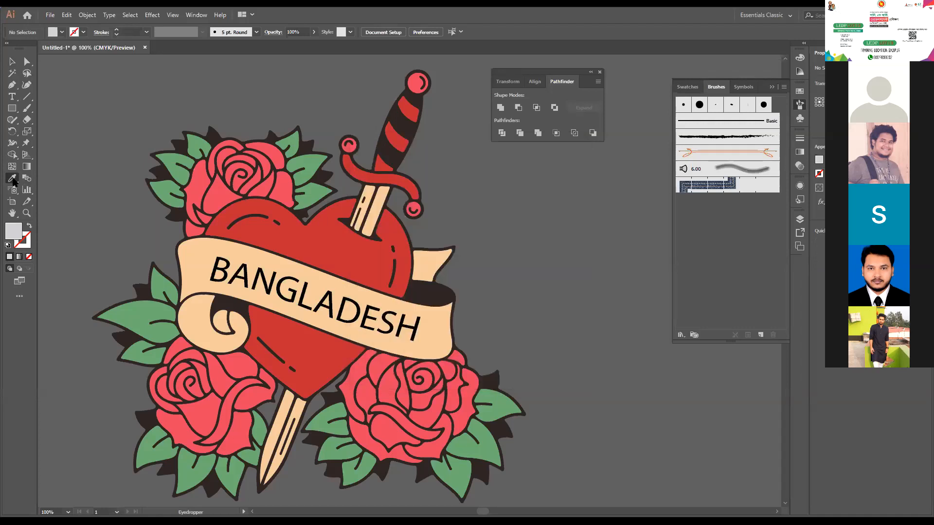
double_click(13, 179)
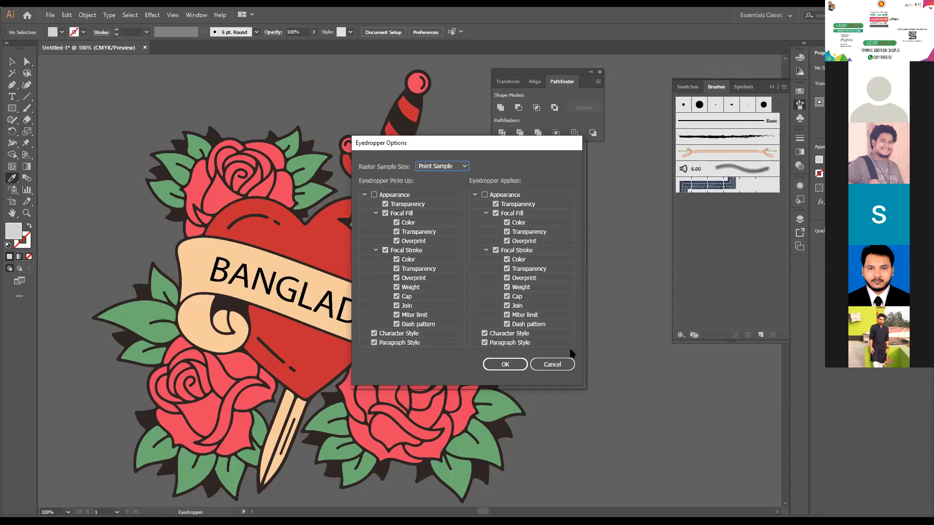
left_click(564, 364)
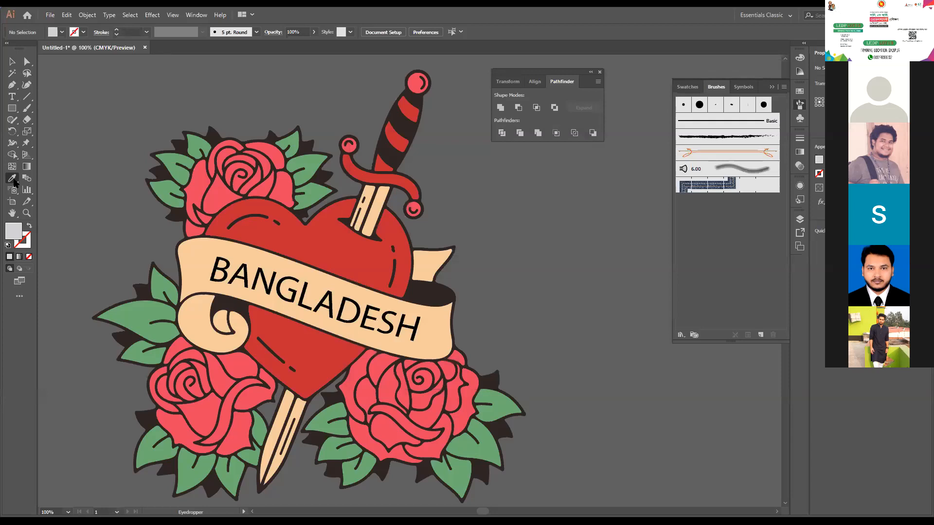
double_click(14, 181)
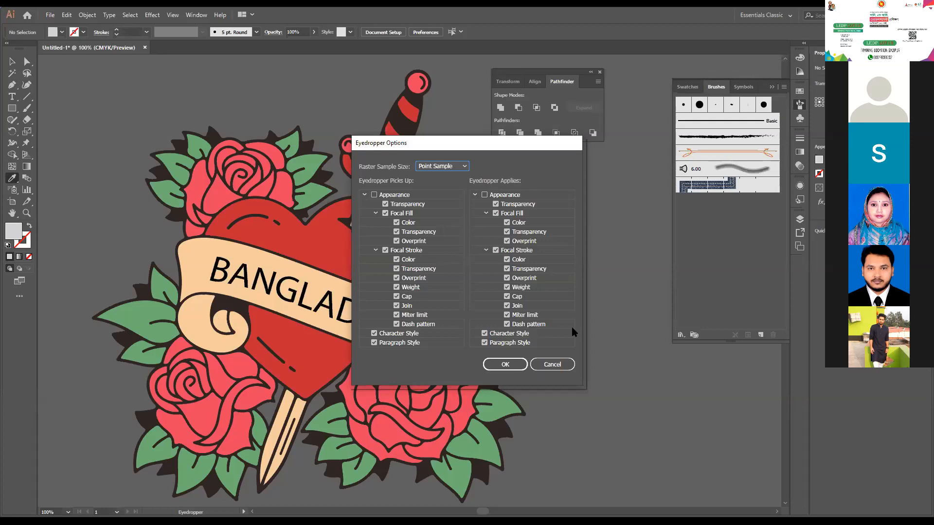
left_click(558, 365)
left_click(558, 366)
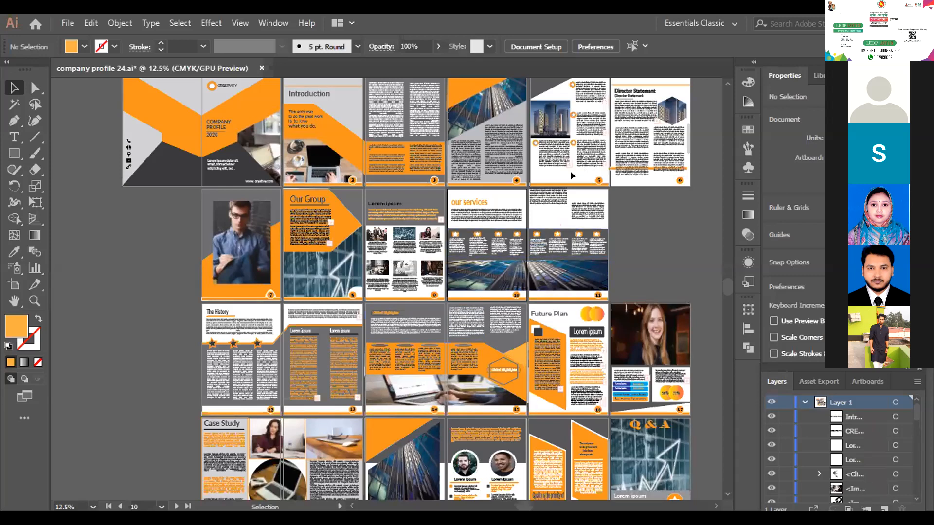
- Examine the layout of the company profile's inner pages up close, from Our Group through the our services spread
key("ctrl")
key("ctrl+plus")
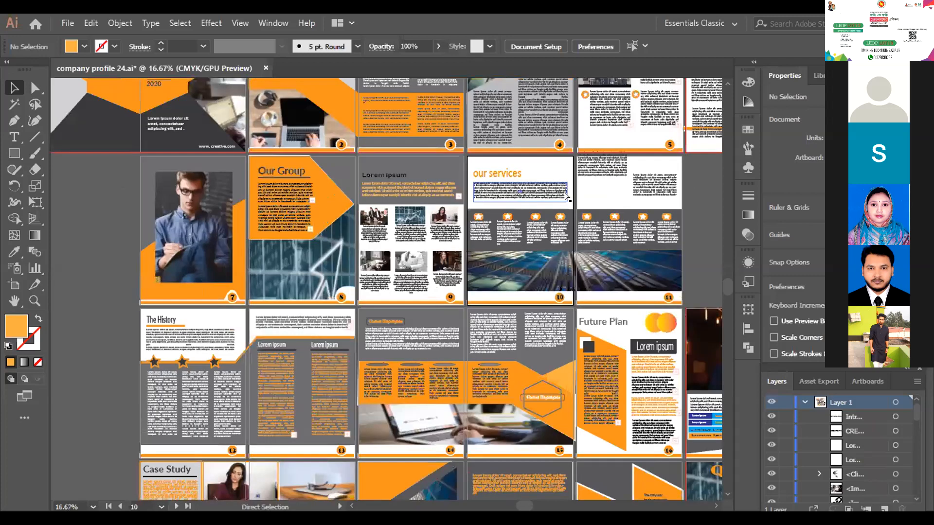
key("ctrl+plus")
key("ctrl+plus")
key("plus")
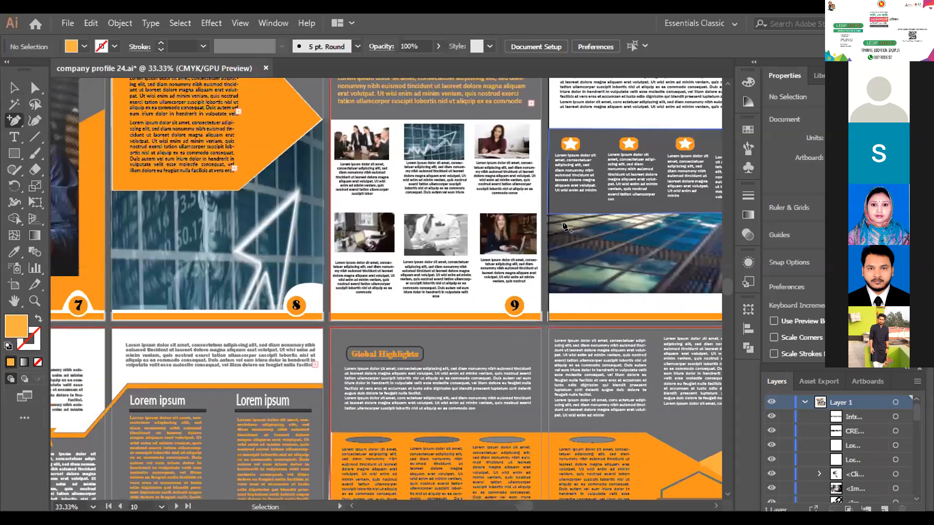
scroll(531, 427, "up", 3)
scroll(531, 427, "up", 2)
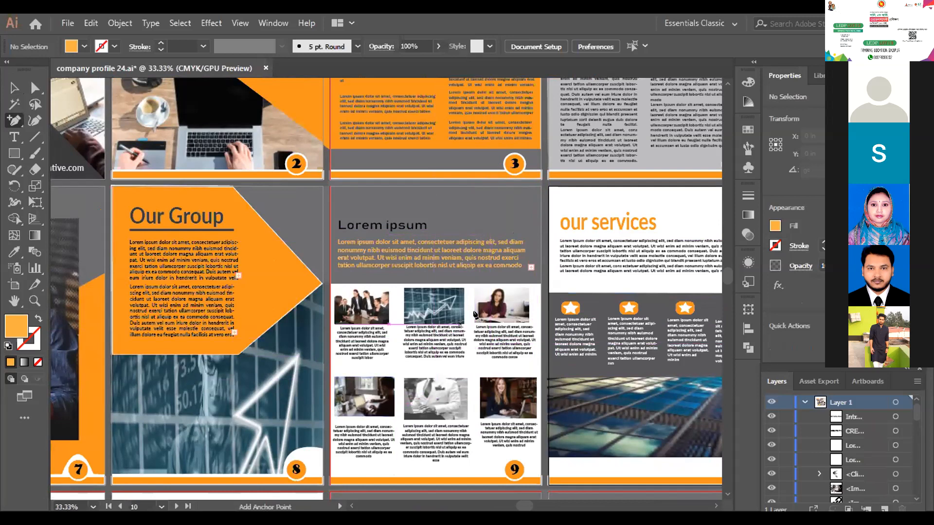
scroll(409, 325, "down", 1)
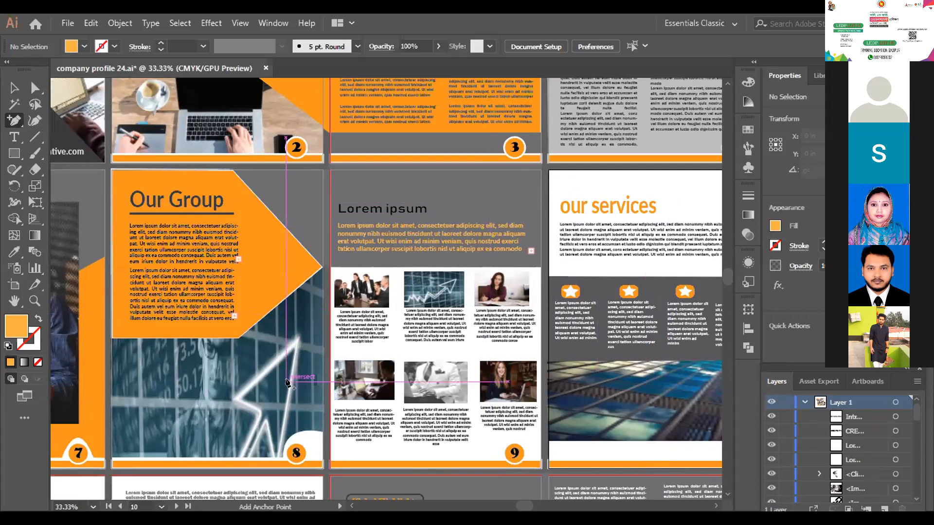
key("v")
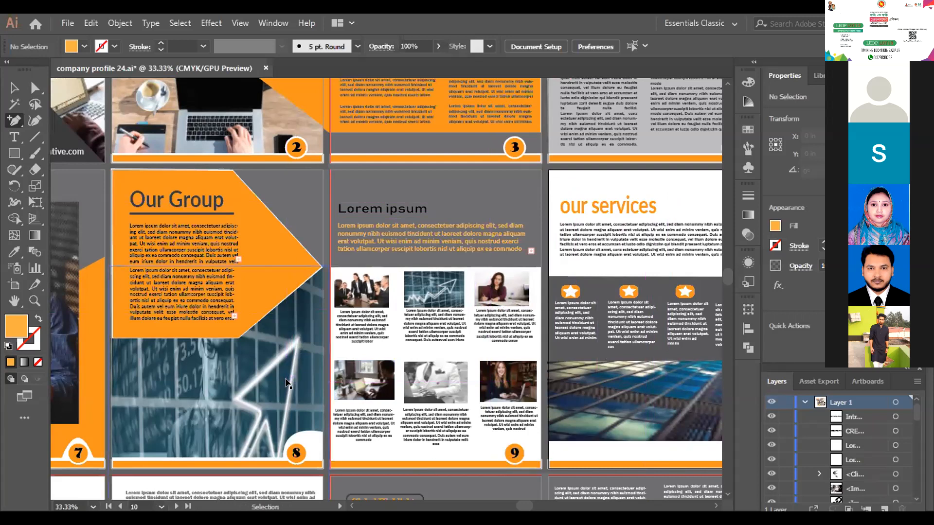
key("ctrl+plus")
left_click(12, 87)
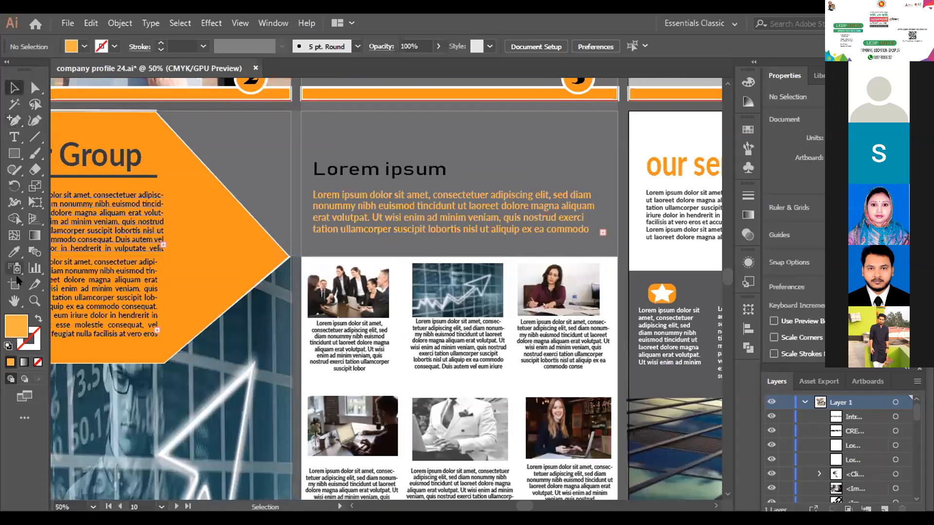
left_click(15, 301)
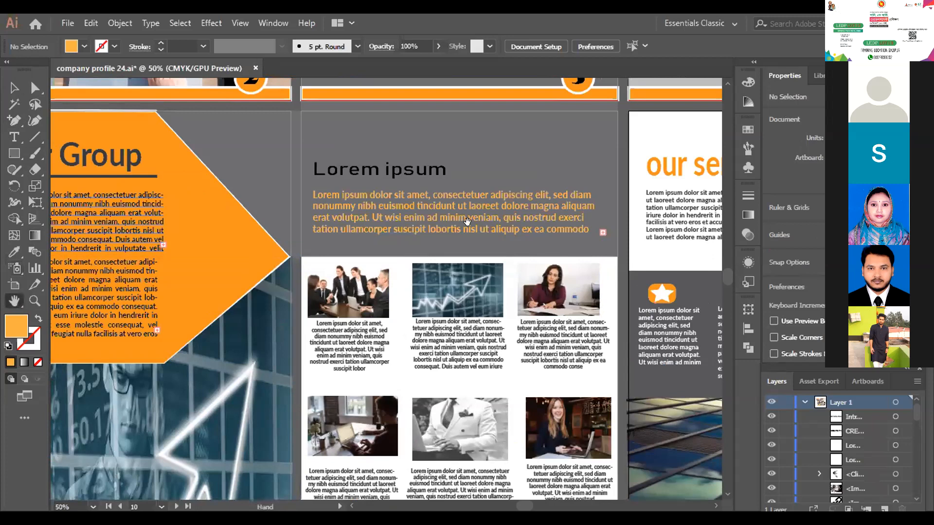
left_click_drag(548, 213, 476, 244)
left_click_drag(411, 295, 261, 338)
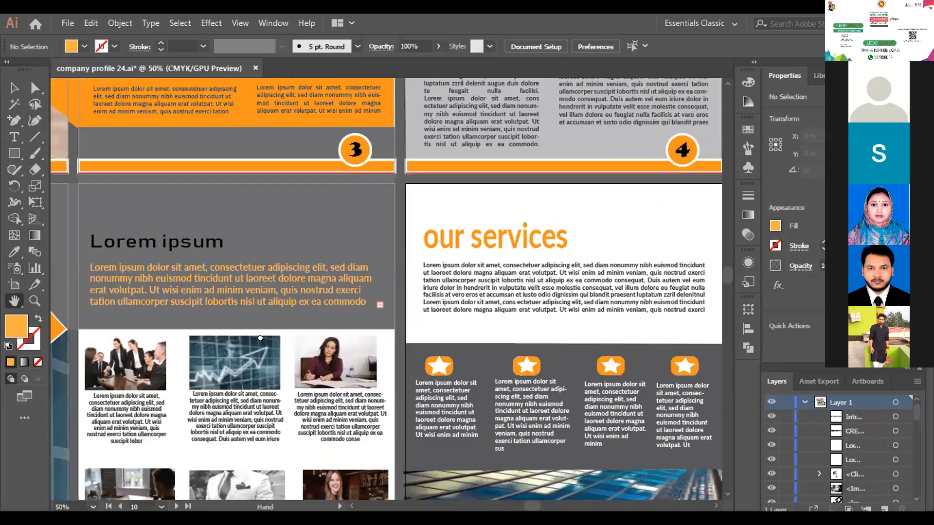
left_click_drag(622, 241, 500, 315)
left_click_drag(368, 253, 311, 230)
left_click_drag(492, 306, 305, 230)
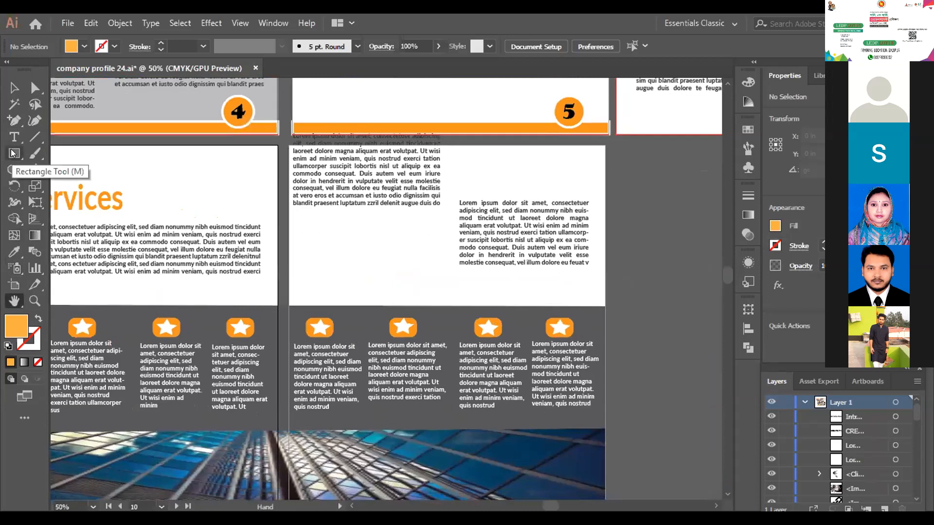
- Move the text block overlapping page 11's upper edge down beside the page's other text column, and deselect it
left_click(13, 88)
left_click(402, 196)
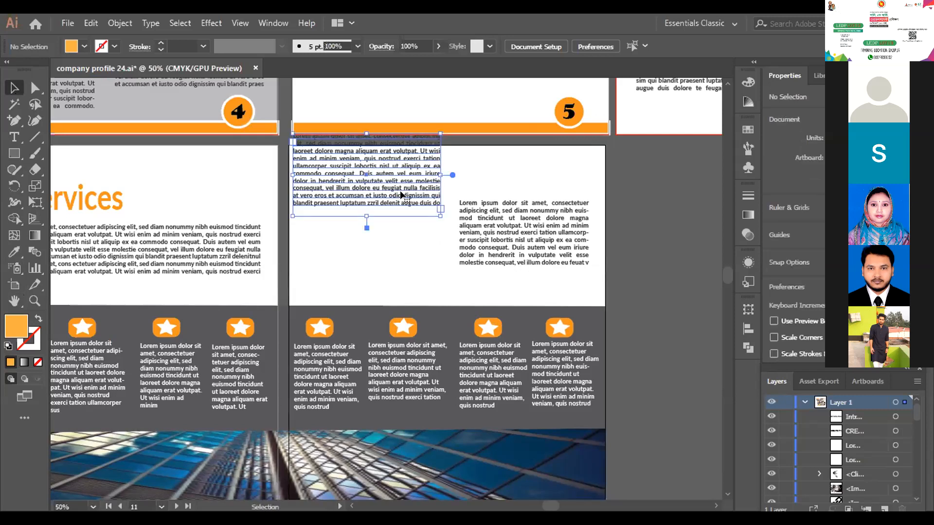
key("Down")
key("Down")
key("Down")
key("Down")
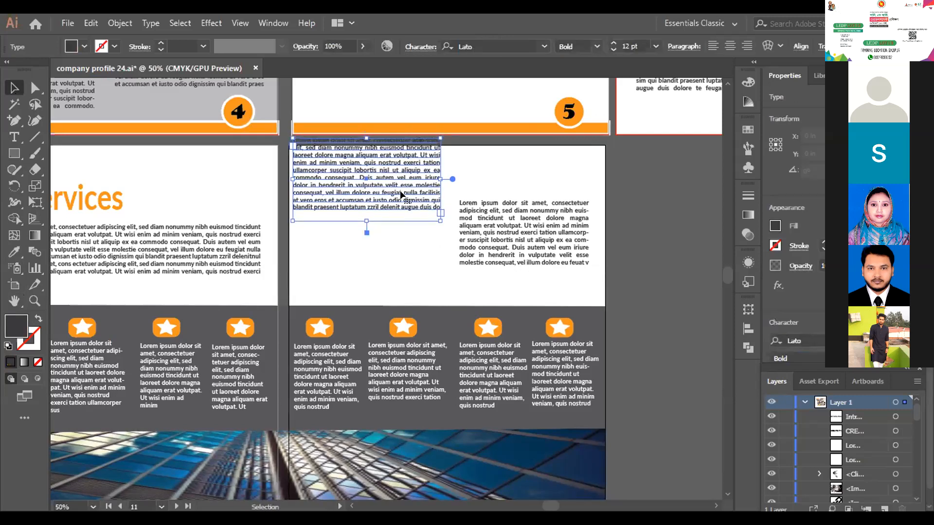
key("Down")
key("Down")
key("Down")
key("Down")
key("Down")
key("Down")
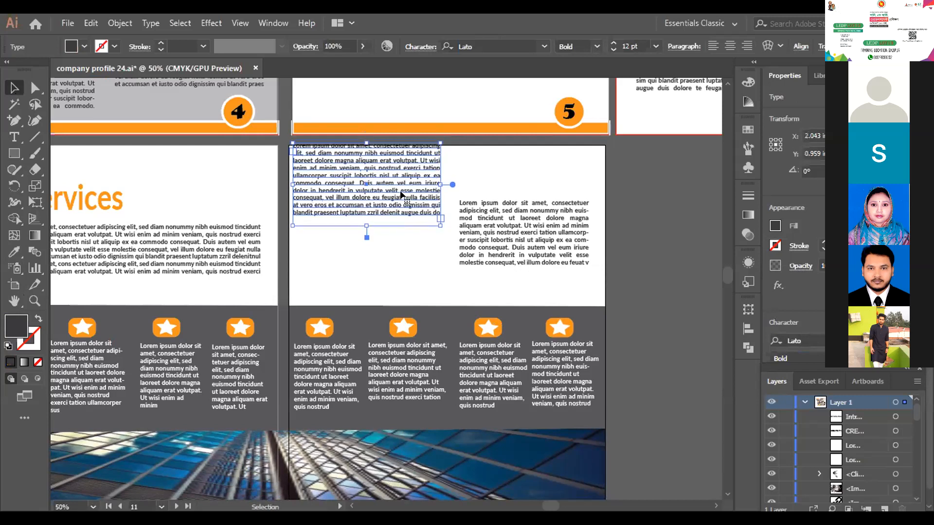
left_click_drag(398, 186, 392, 237)
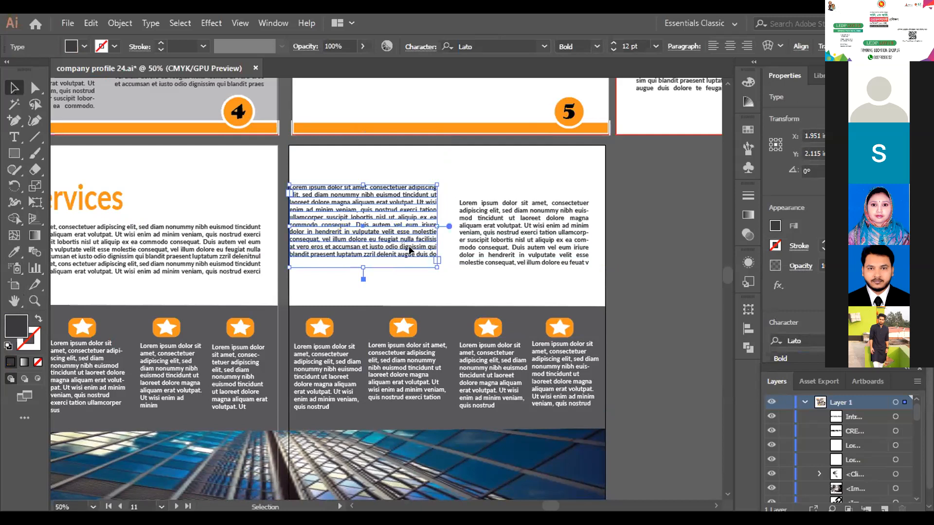
left_click_drag(392, 238, 404, 244)
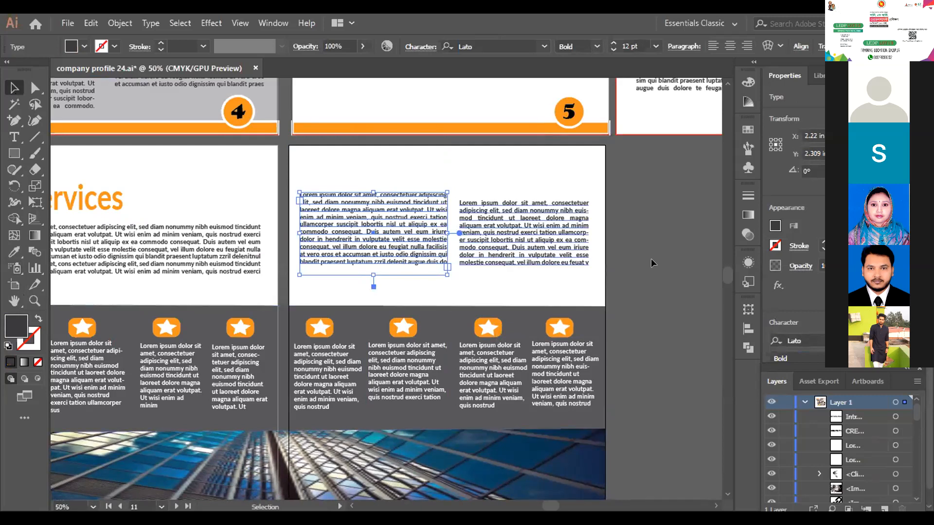
left_click(533, 318)
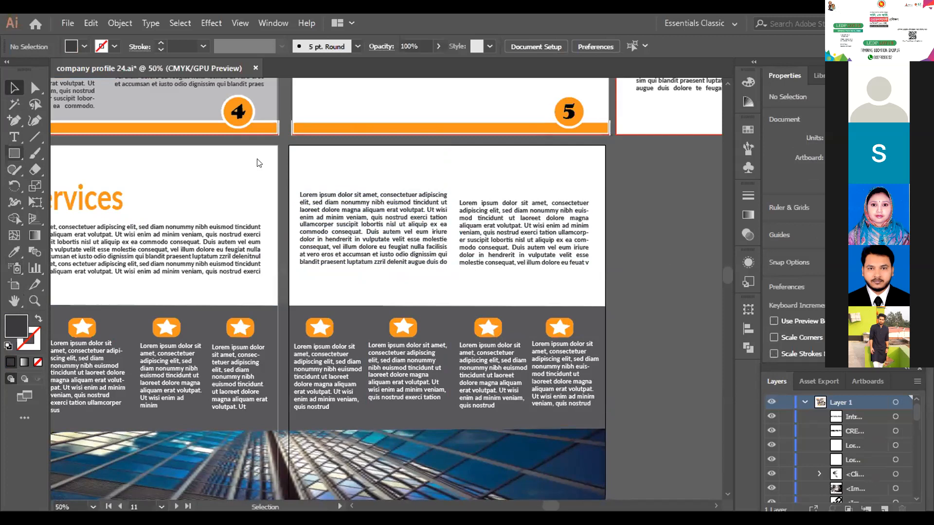
- Draw a rectangle filled with a light-to-mid grey swatch over the whole of page 11
key("m")
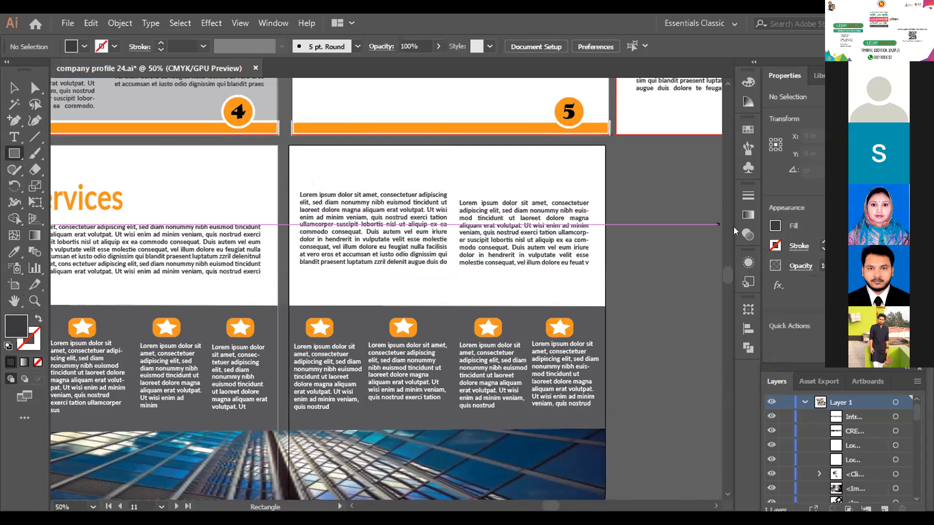
left_click(775, 226)
left_click(654, 315)
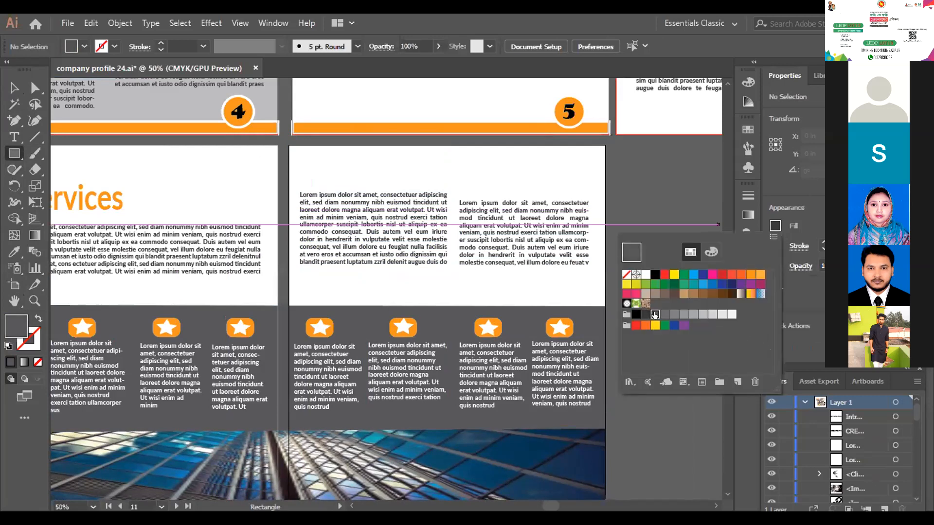
left_click(718, 314)
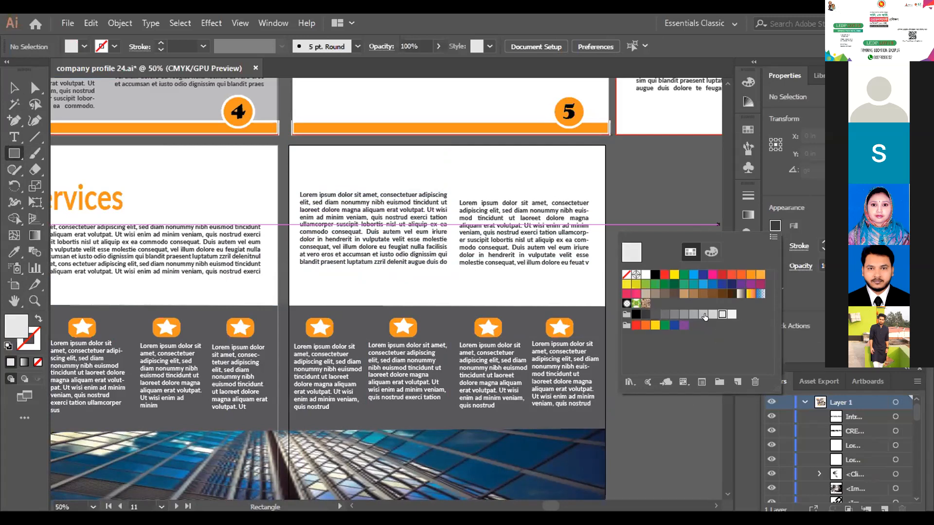
left_click(694, 314)
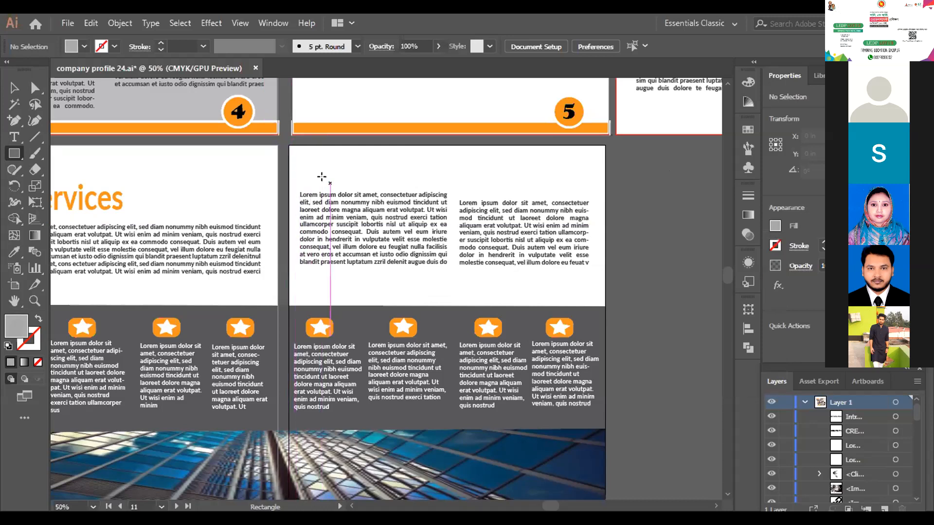
scroll(393, 215, "down", 1)
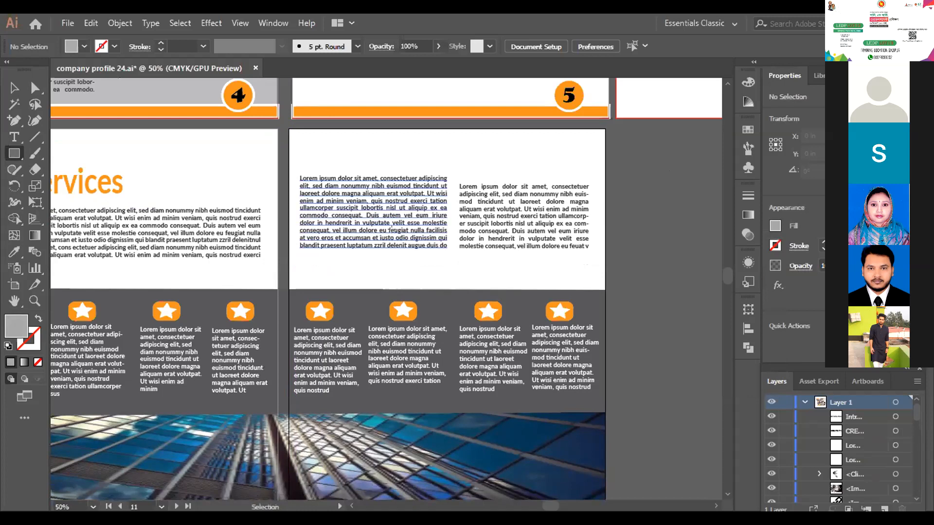
key("ctrl+minus")
scroll(366, 150, "down", 1)
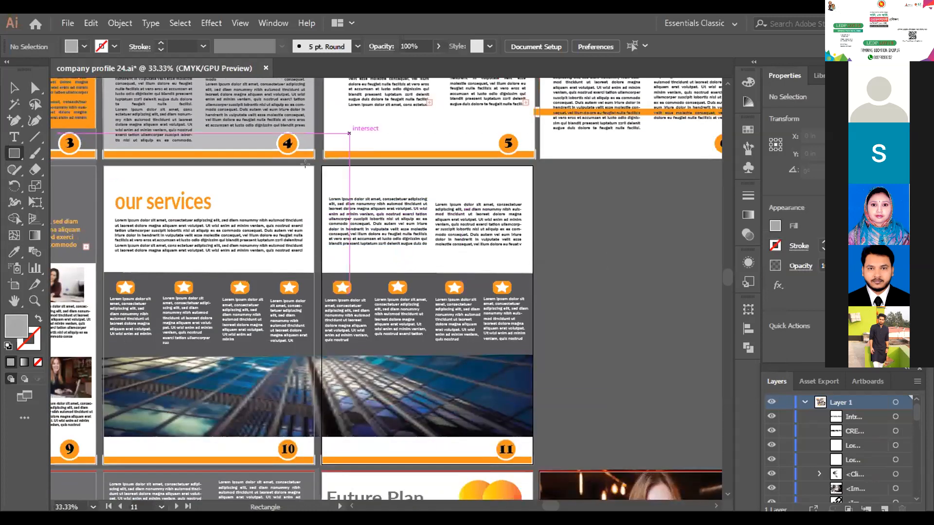
left_click_drag(322, 165, 530, 459)
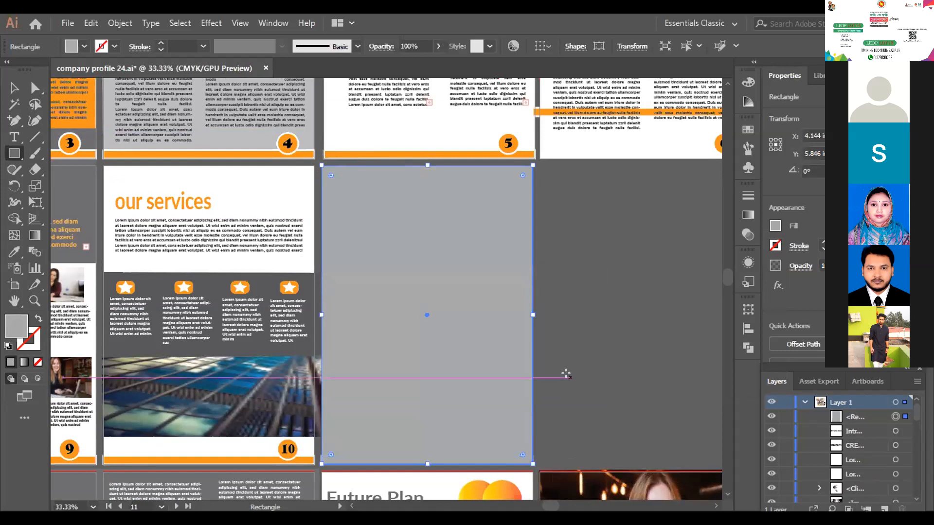
- Send the grey rectangle to the back, behind page 11's text, icons and photo
left_click(14, 88)
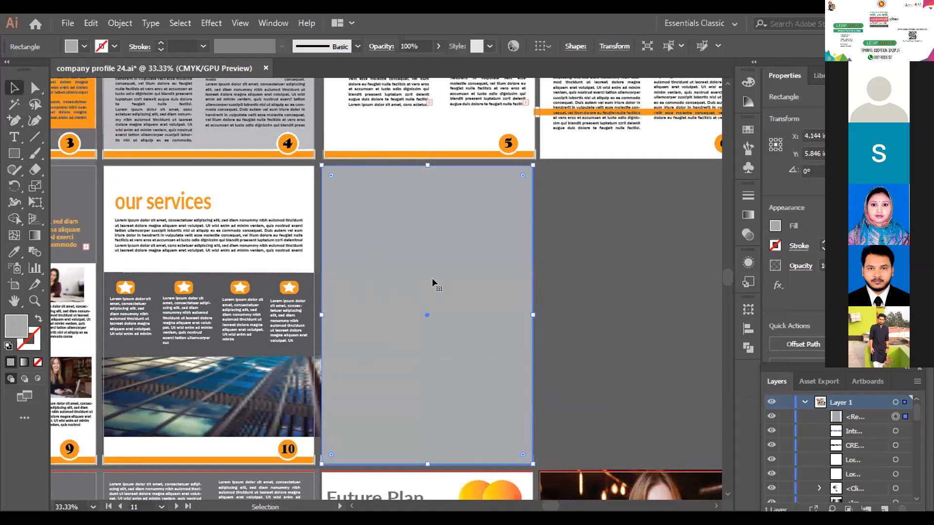
right_click(432, 278)
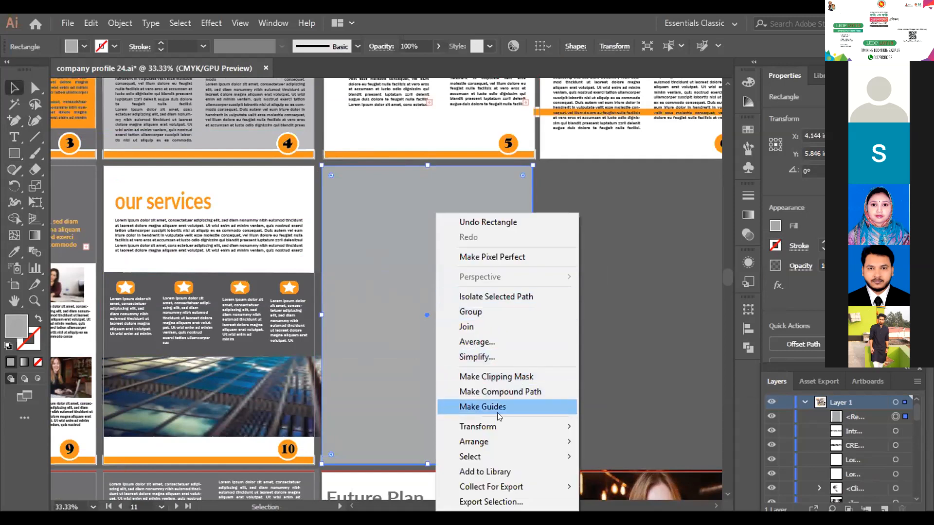
mouse_move(504, 436)
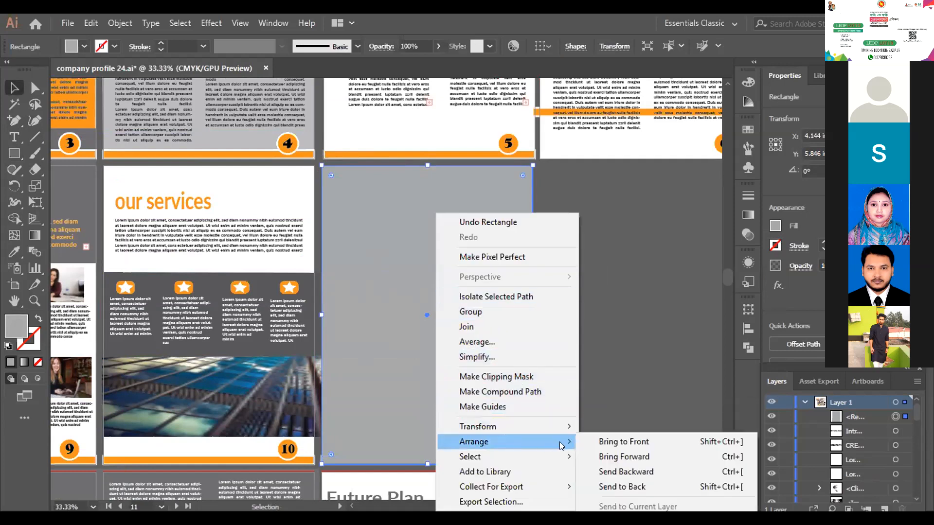
left_click(646, 487)
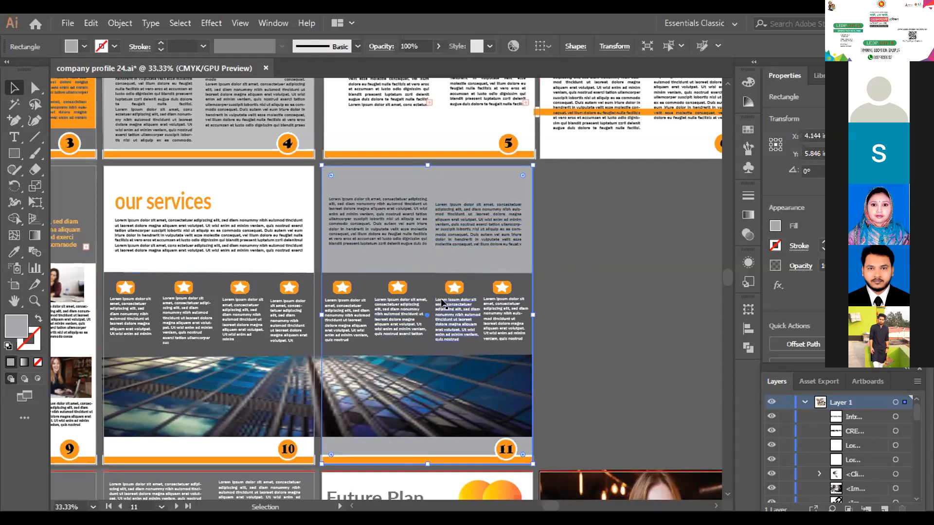
- Examine the overall company profile layout at 12.5% zoom, comparing page 11's grey background with the other pages
key("a")
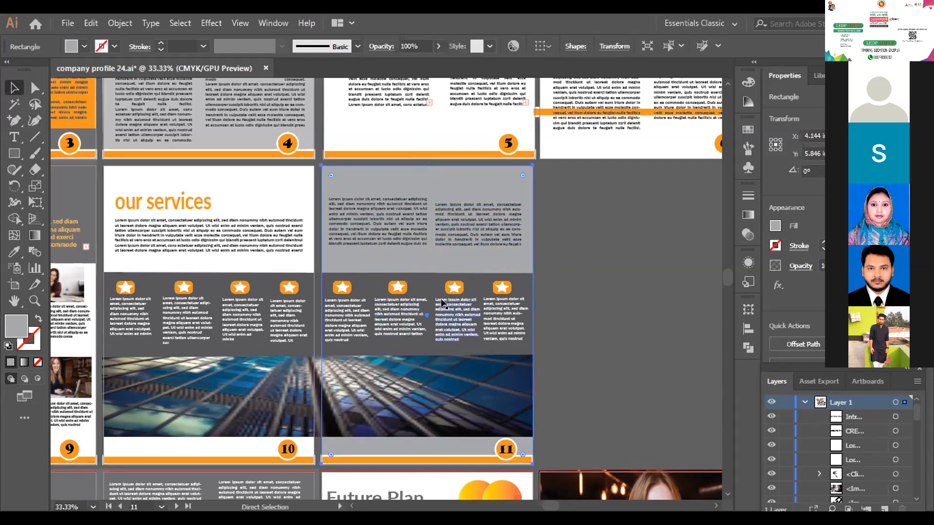
key("ctrl+minus")
key("ctrl+minus")
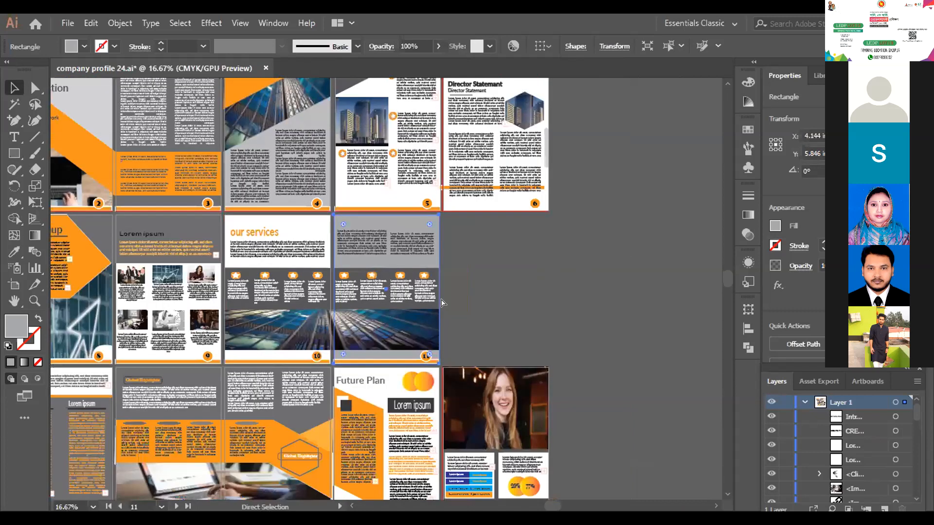
key("ctrl+minus")
key("v")
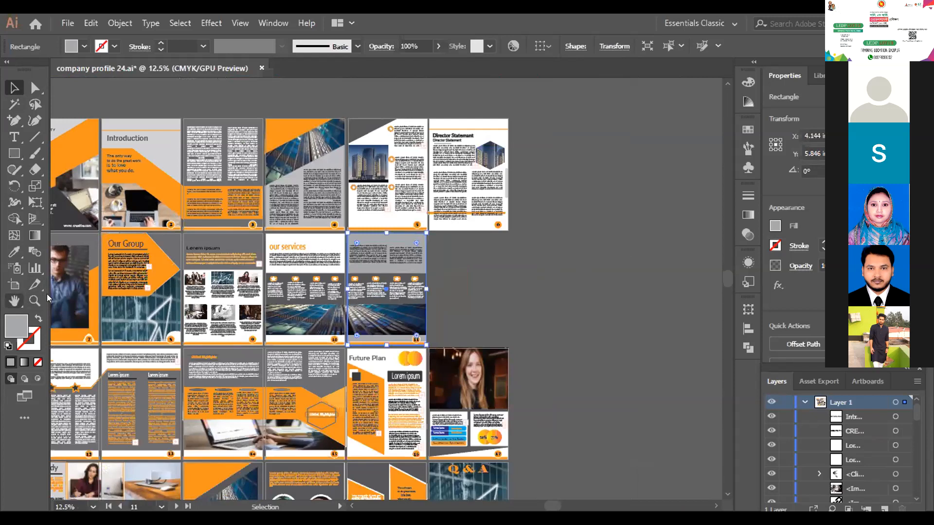
key("h")
left_click_drag(209, 267, 371, 266)
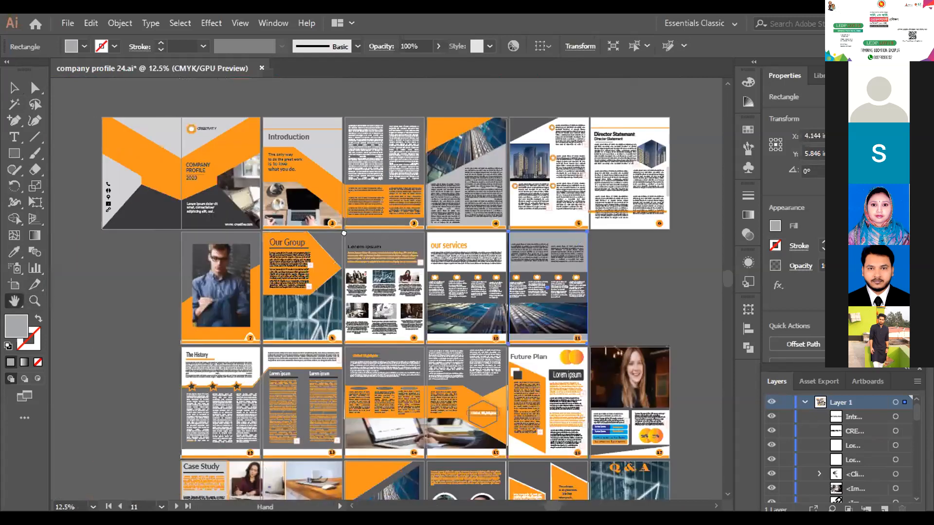
left_click_drag(270, 259, 324, 235)
left_click_drag(504, 276, 436, 264)
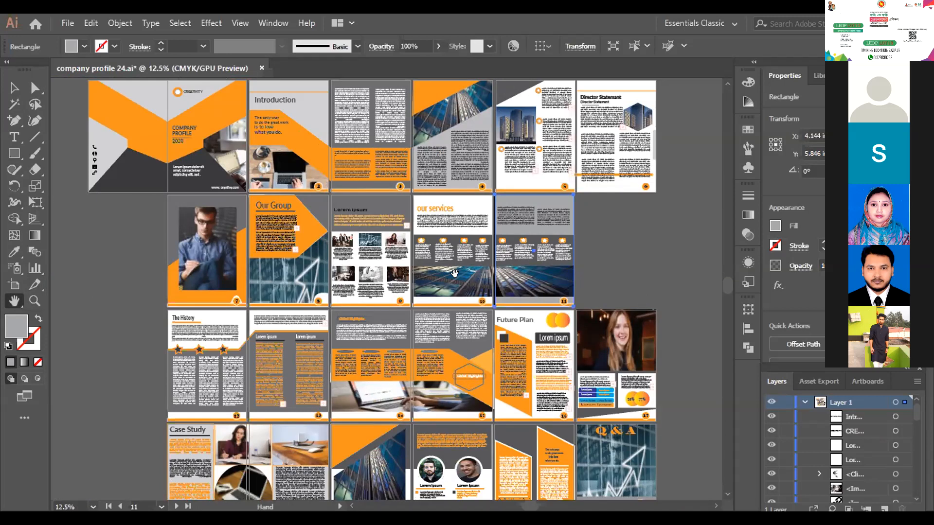
key("v")
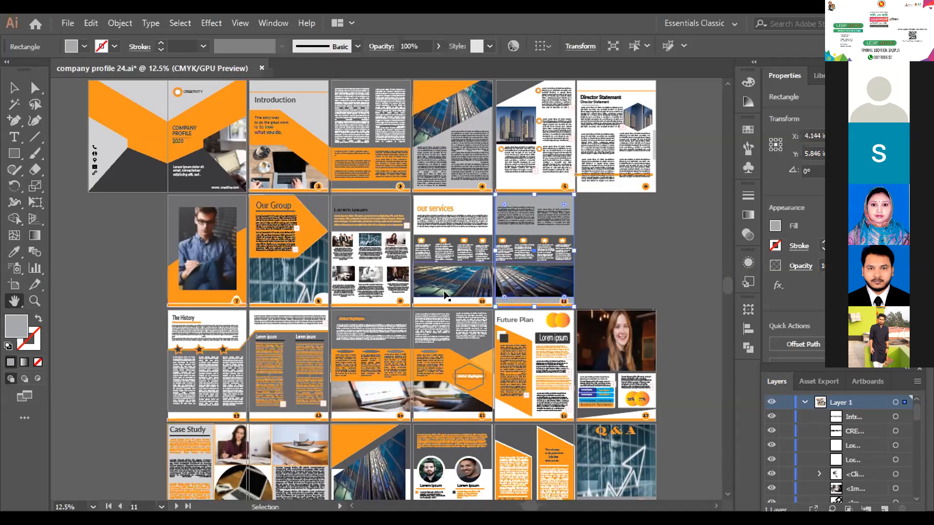
- Justify the text under page 11's first star icon with the last line aligned left, and turn off its hyphenation
key("ctrl+equal")
key("ctrl+equal")
key("ctrl+equal")
key("ctrl+equal")
key("ctrl+equal")
key("h")
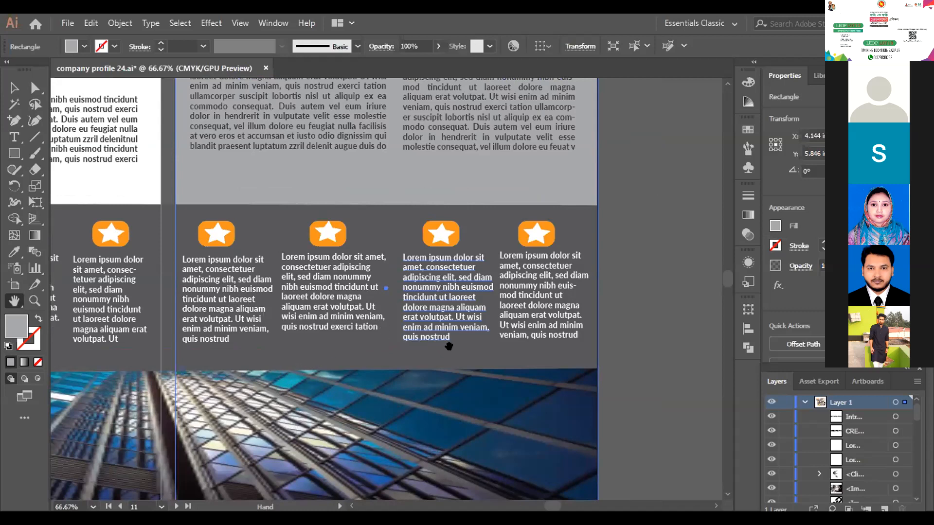
left_click(14, 88)
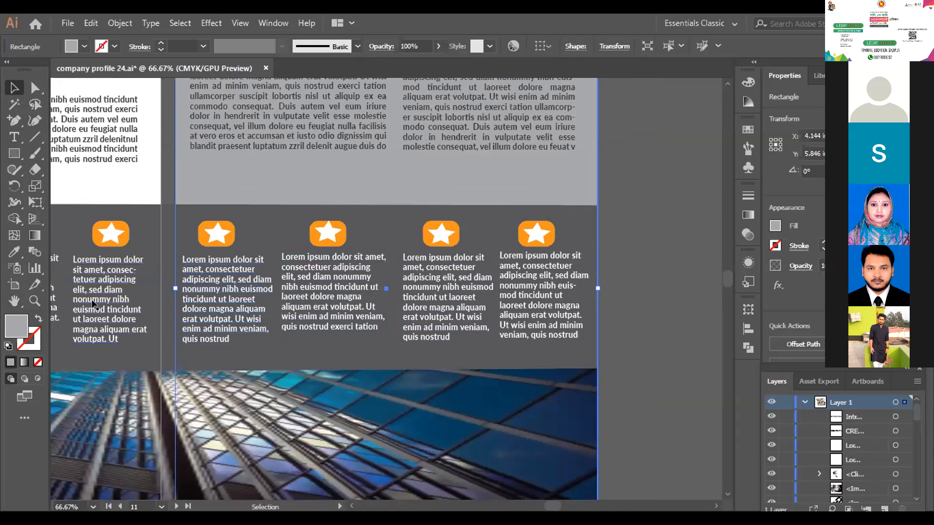
left_click(225, 307)
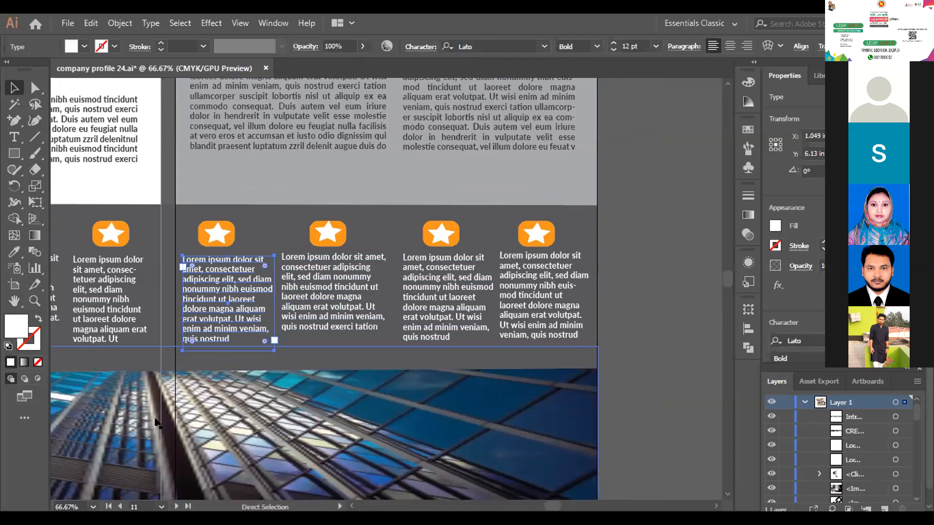
key("ctrl+t")
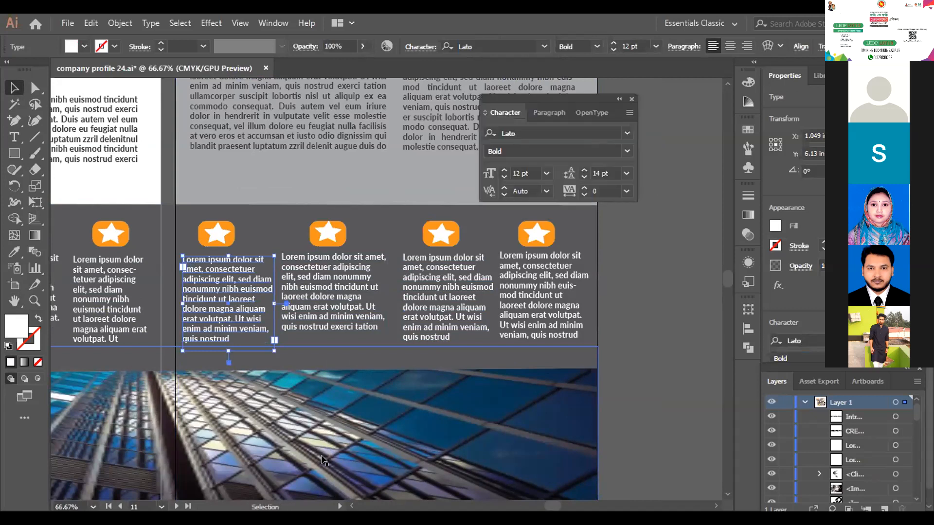
left_click(538, 115)
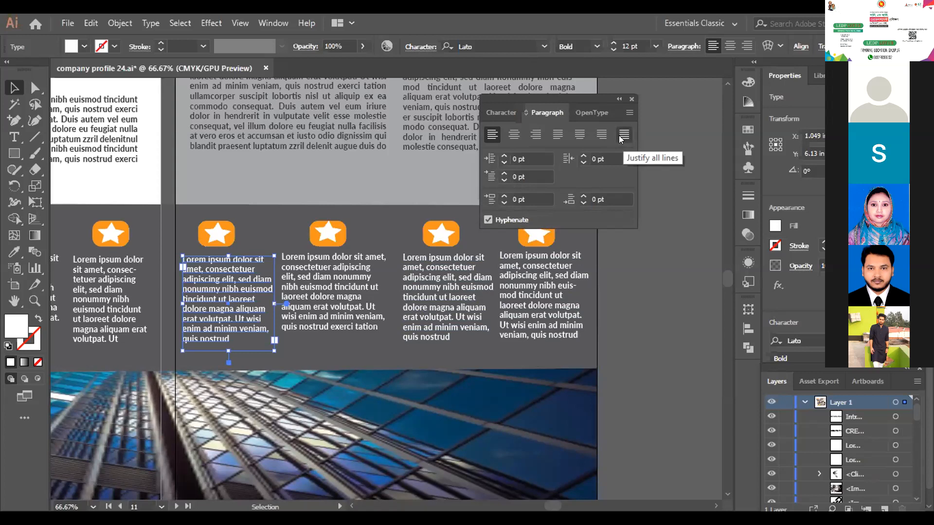
left_click(578, 135)
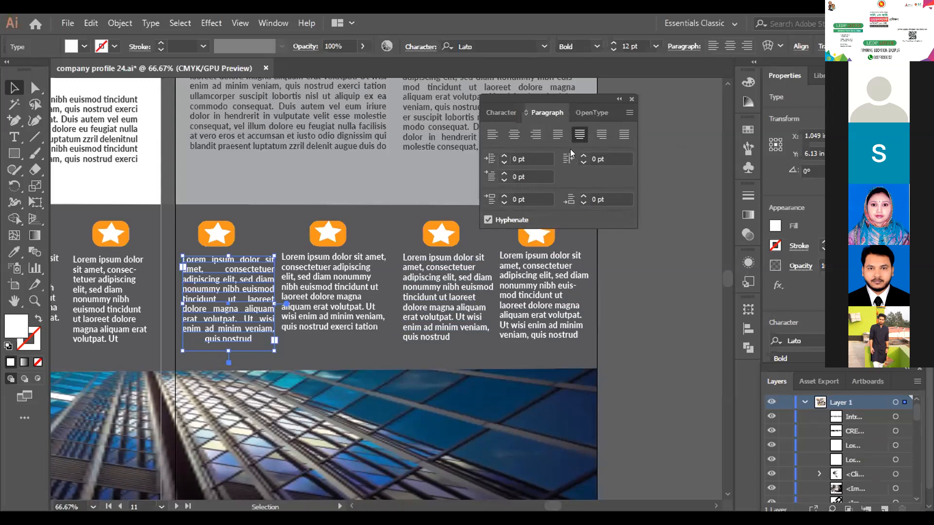
left_click(558, 134)
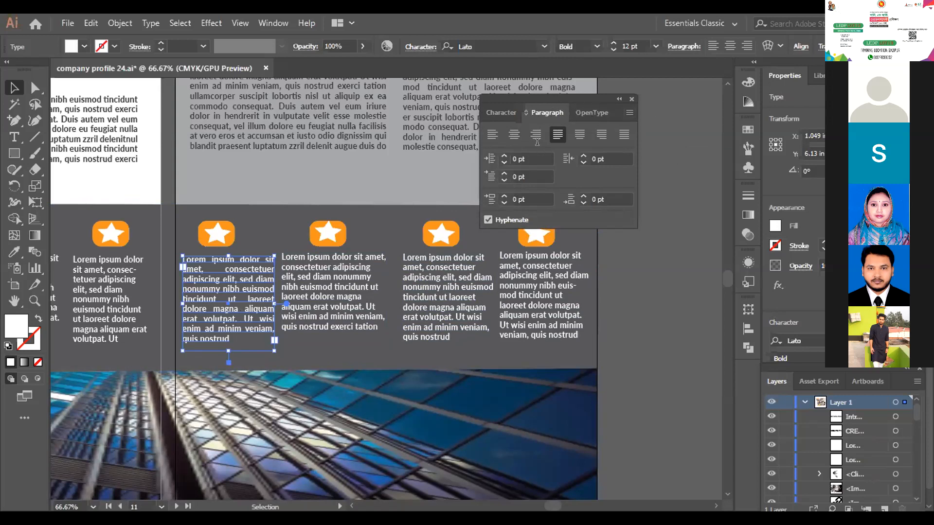
left_click(488, 220)
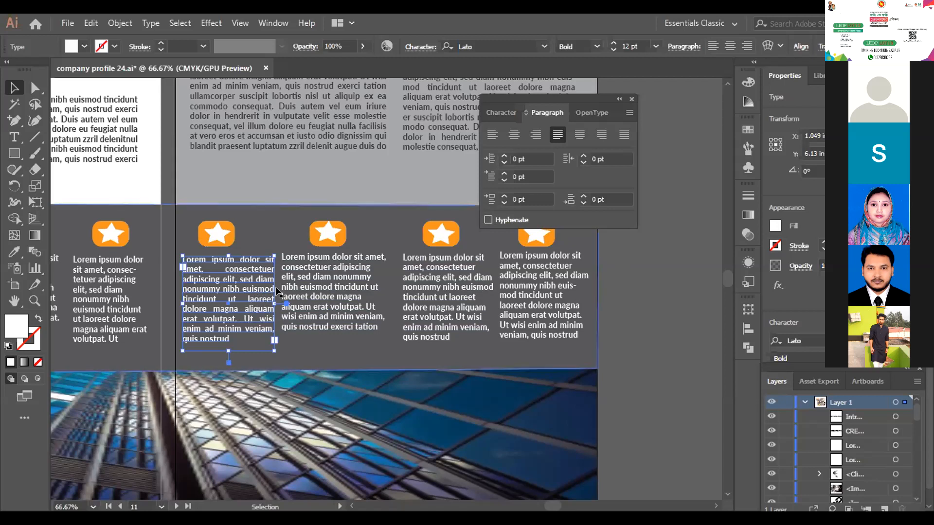
left_click(630, 302)
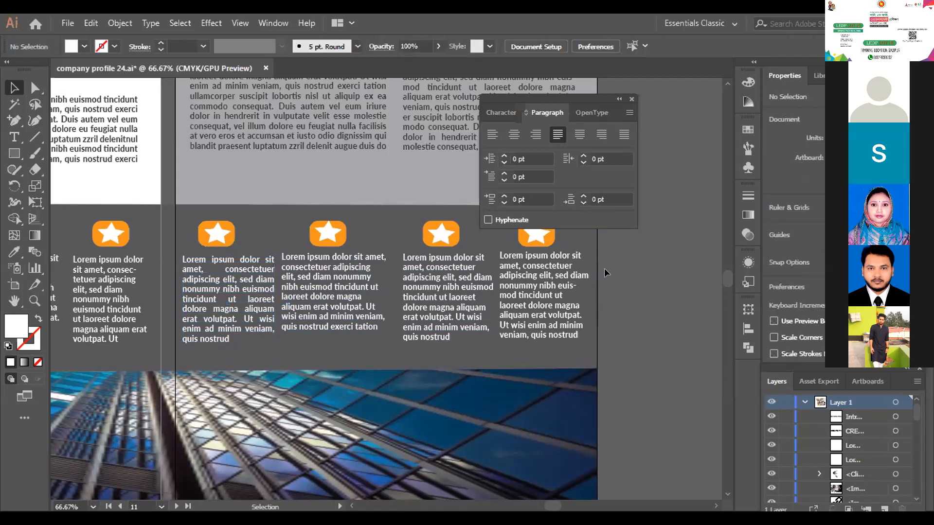
- Turn off hyphenation for the second text column above page 11's star icons and justify it with the last line aligned left
scroll(604, 268, "up", 1)
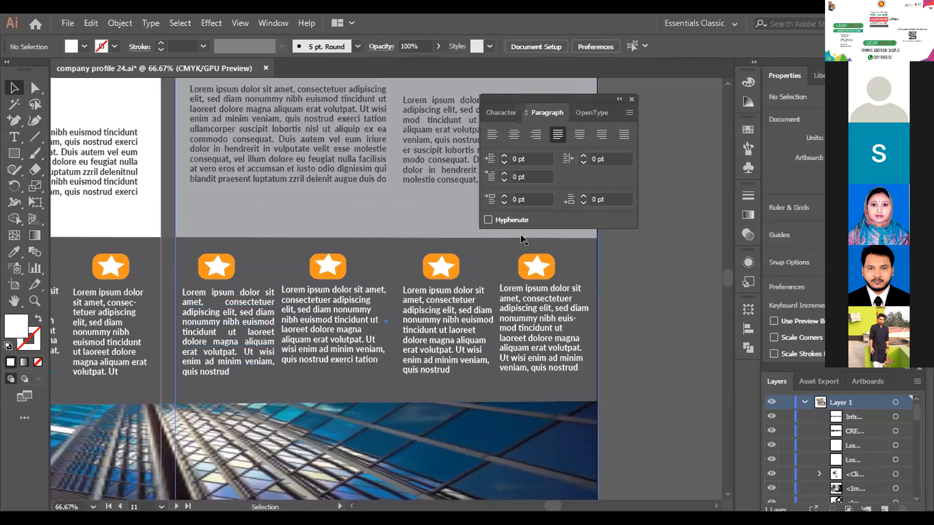
scroll(516, 293, "up", 4)
scroll(515, 337, "up", 2)
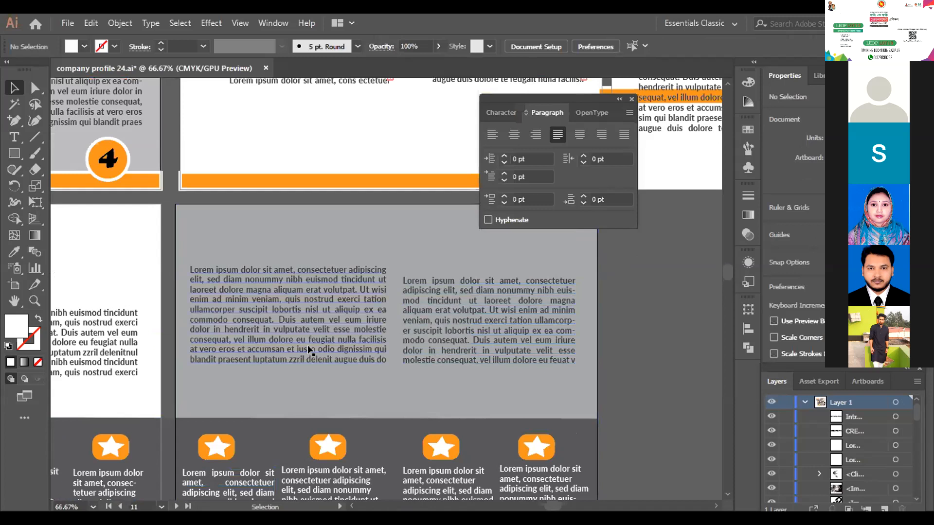
left_click(346, 327)
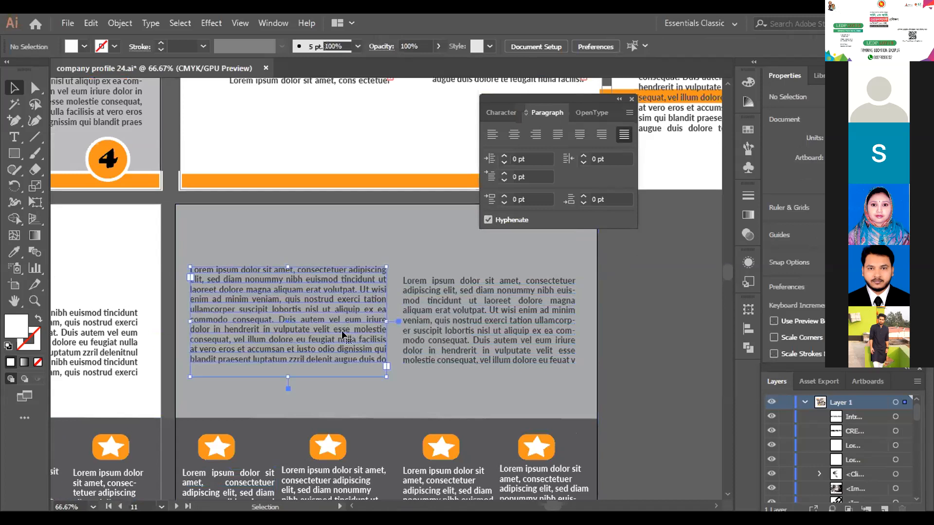
left_click(521, 325)
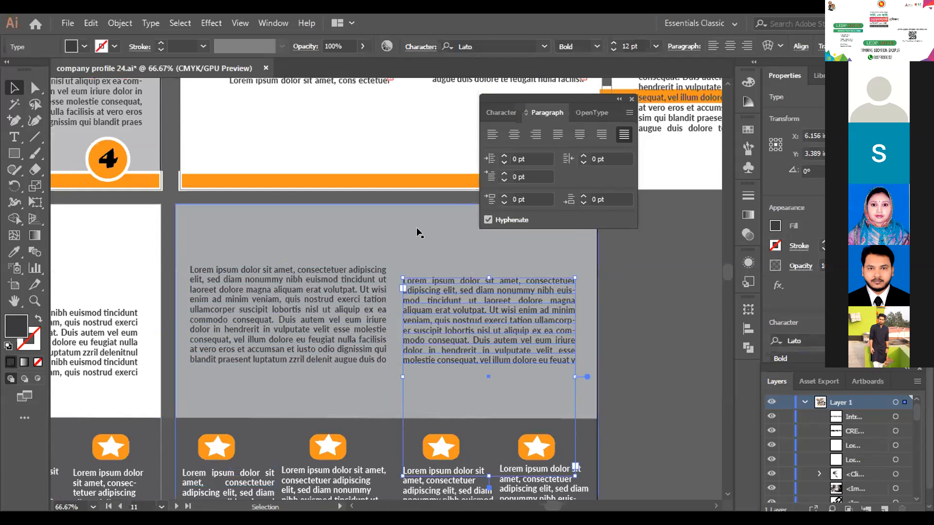
left_click(487, 220)
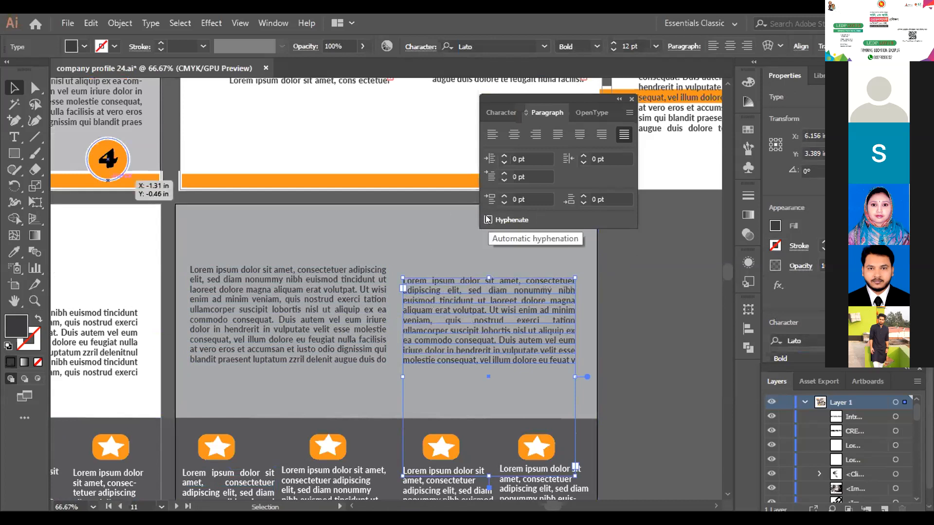
left_click(551, 138)
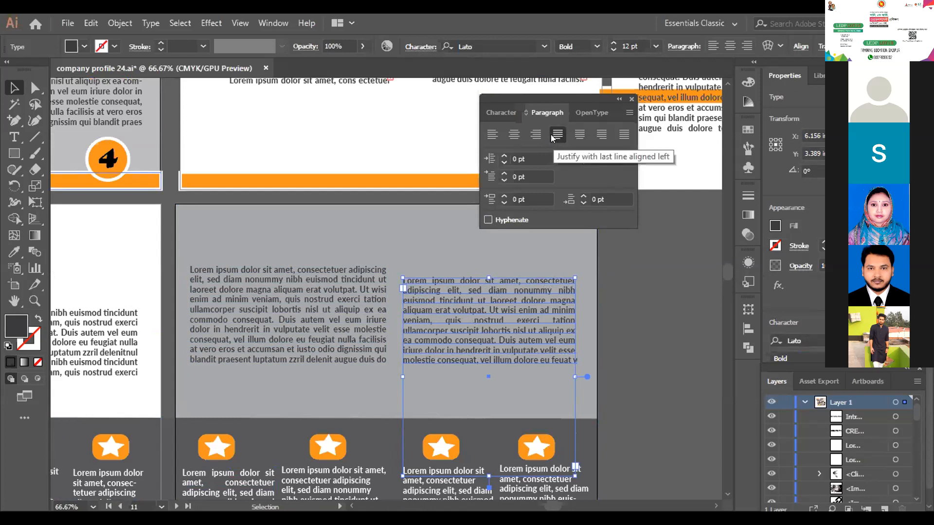
left_click(635, 333)
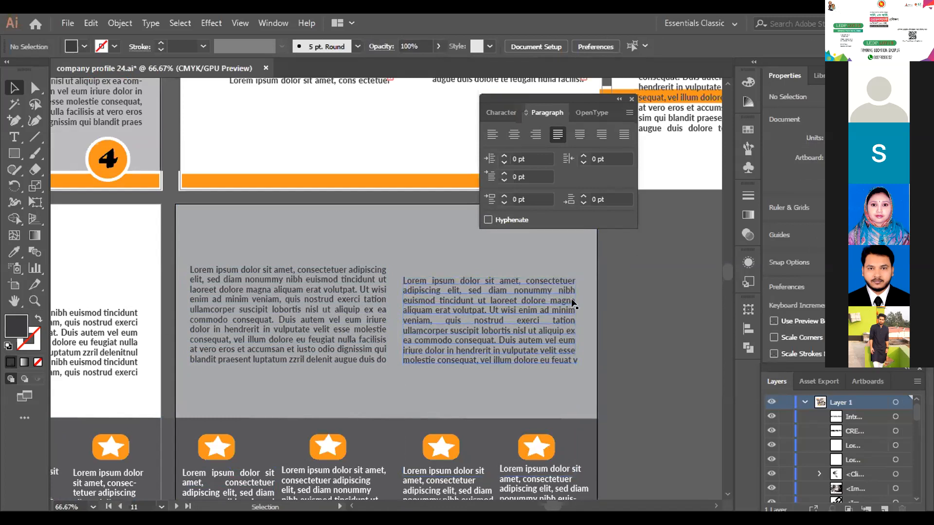
- Examine page 11 together with the surrounding company profile pages at 12.5% zoom
key("a")
key("ctrl+minus")
key("ctrl+minus")
key("ctrl+minus")
key("ctrl+minus")
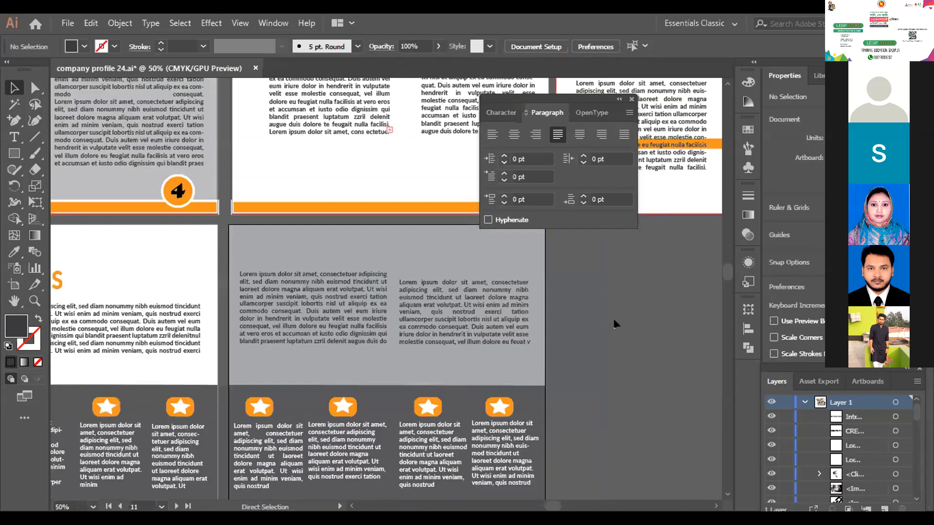
key("ctrl+minus")
key("v")
scroll(560, 331, "down", 2)
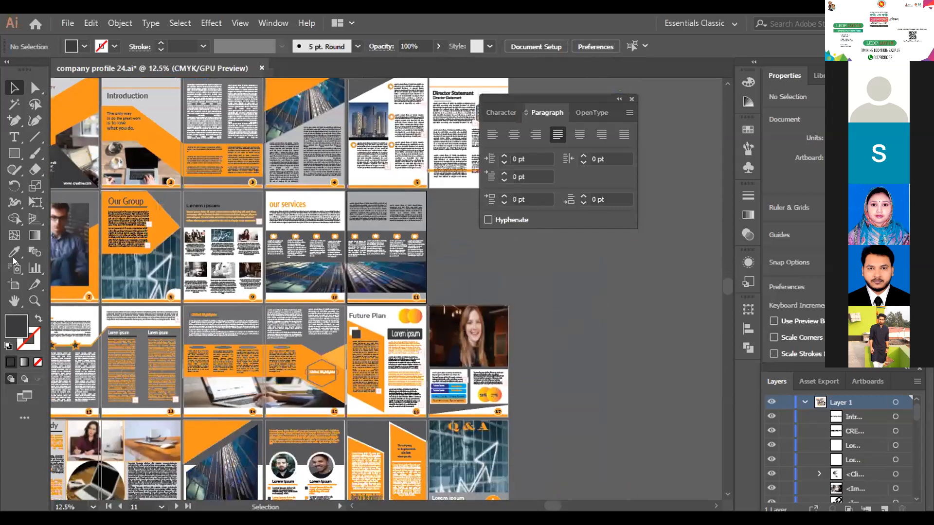
- Examine the company profile's pages from the cover to the Q&A page at 12.5% zoom, and close the Paragraph settings
key("h")
left_click_drag(355, 316, 379, 308)
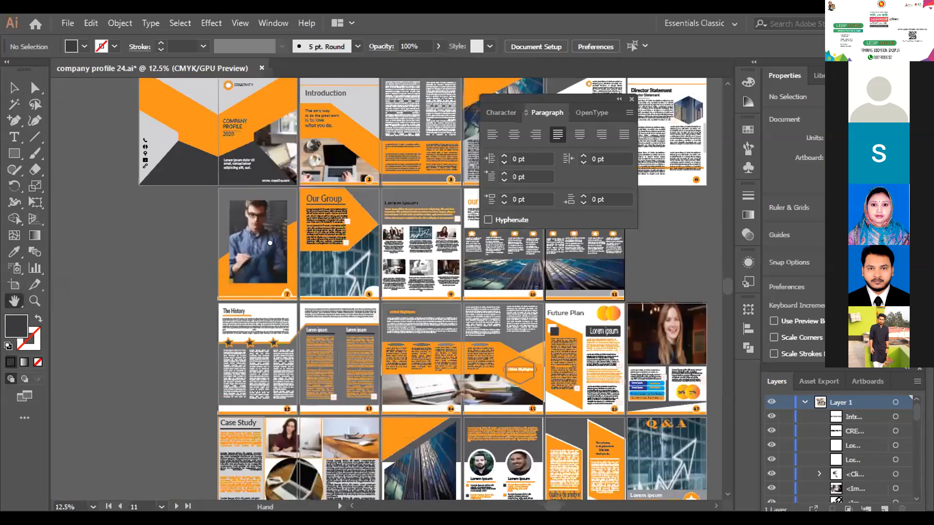
left_click_drag(270, 242, 272, 283)
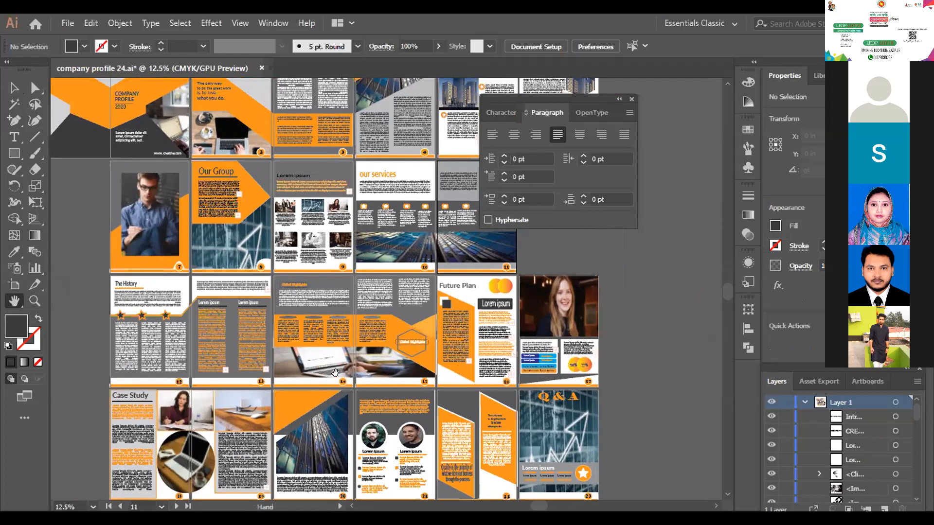
left_click_drag(302, 332, 410, 314)
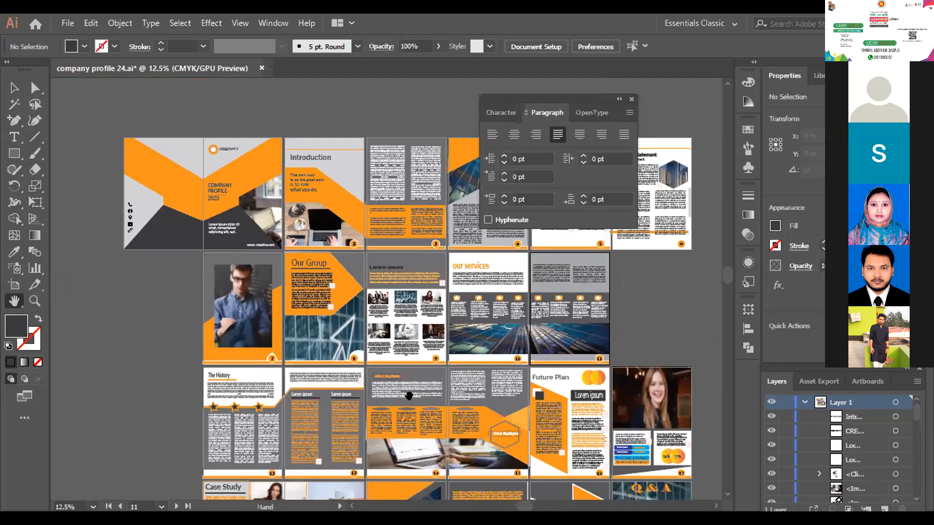
left_click_drag(321, 317, 238, 178)
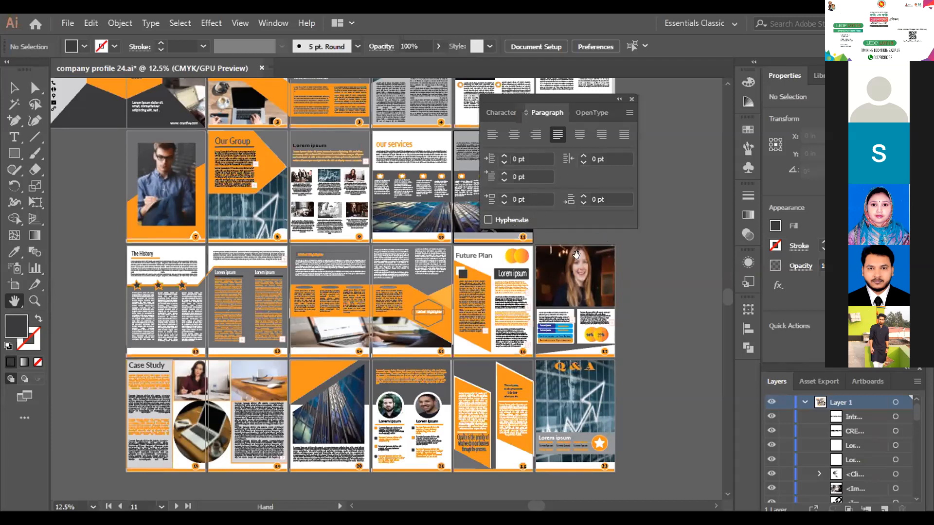
scroll(572, 374, "up", 1)
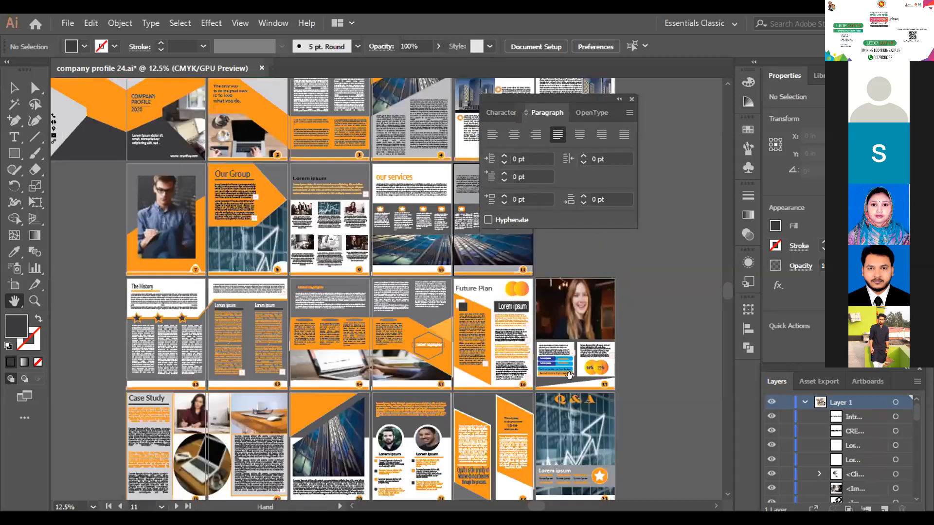
scroll(261, 318, "up", 1)
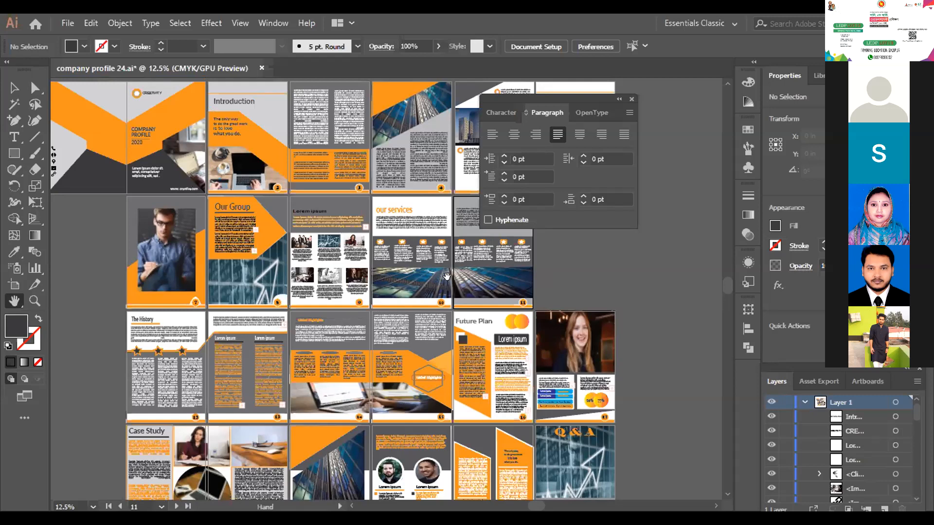
left_click(13, 87)
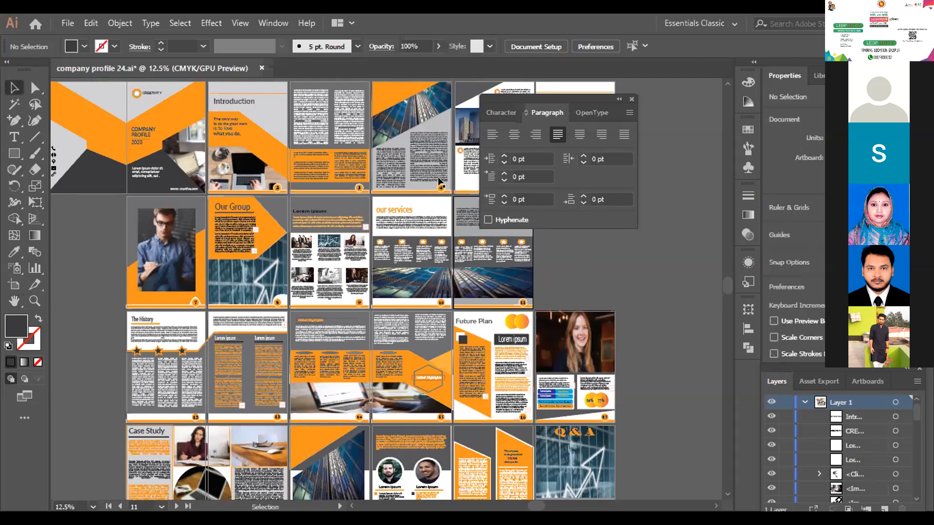
left_click(631, 99)
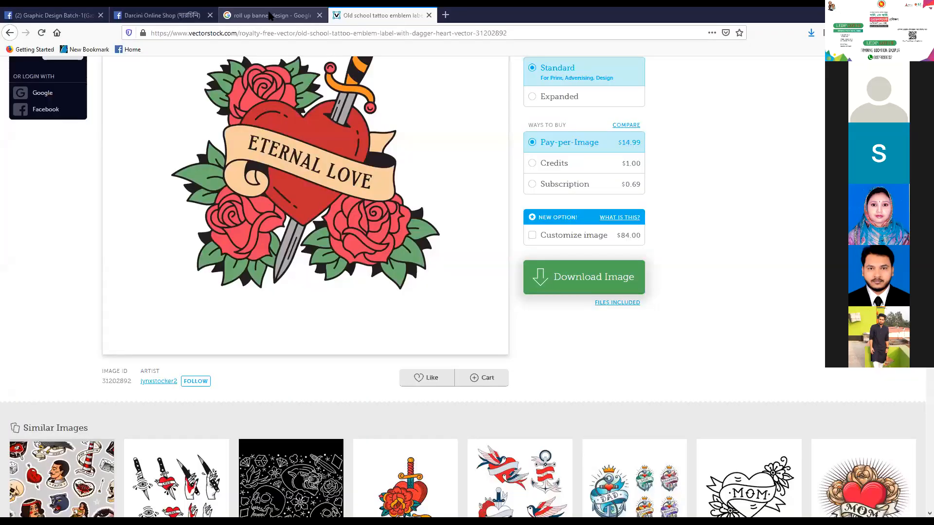
- Switch to Facebook in the browser, show the Graphic Design Batch-1(Gazipur) group and check the account's notifications
left_click(270, 15)
left_click(160, 16)
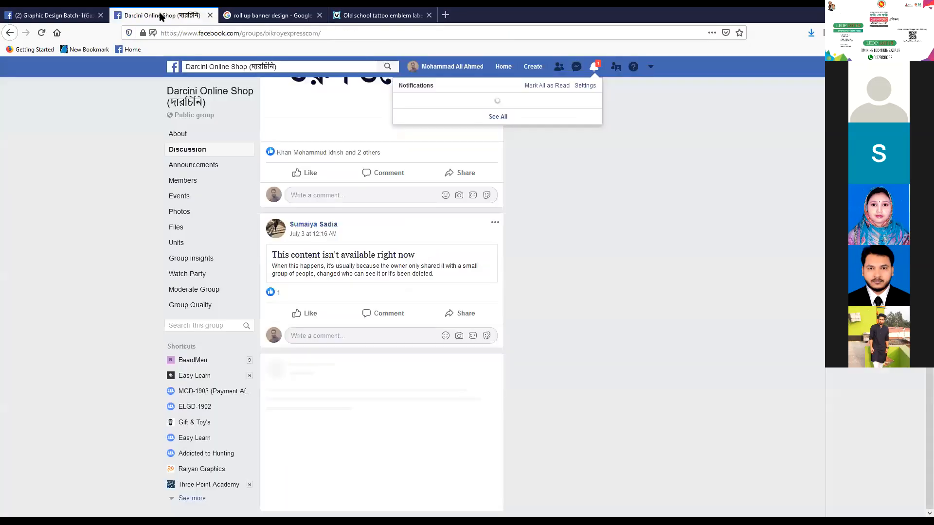
left_click(73, 16)
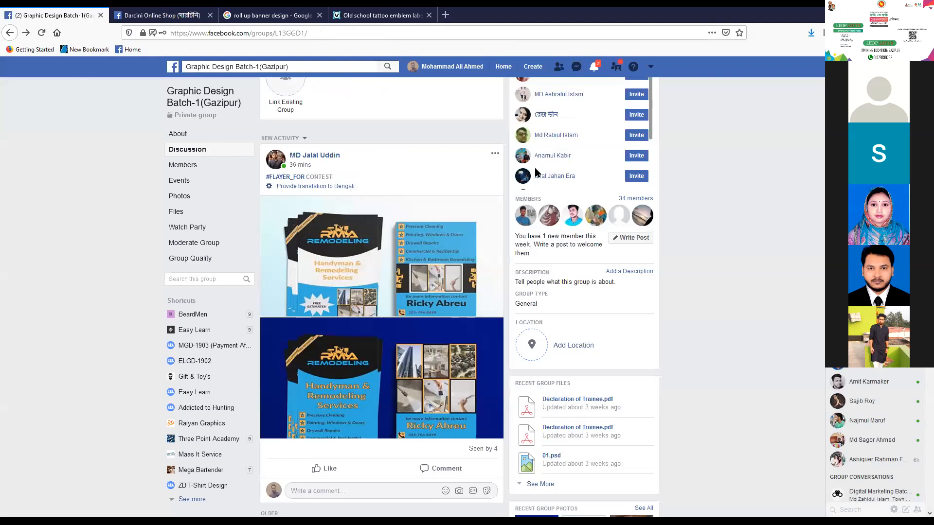
left_click(594, 69)
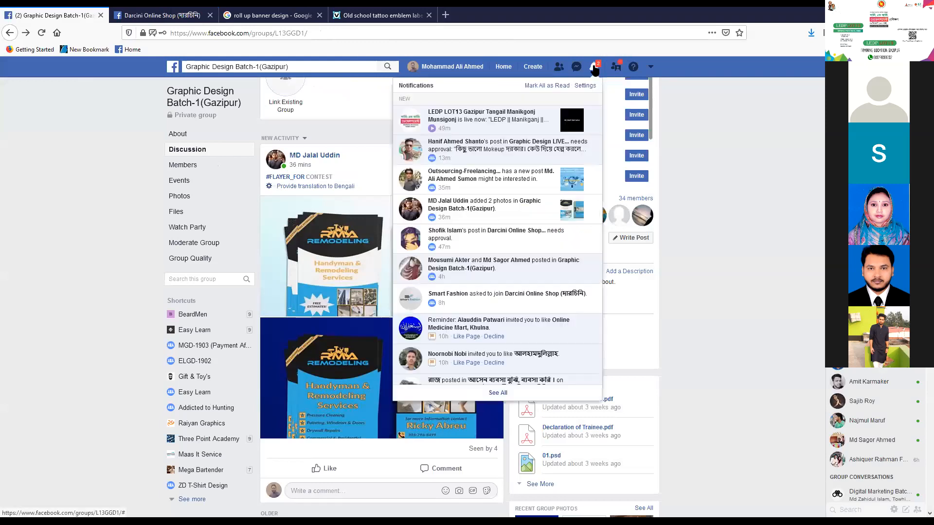
left_click(705, 130)
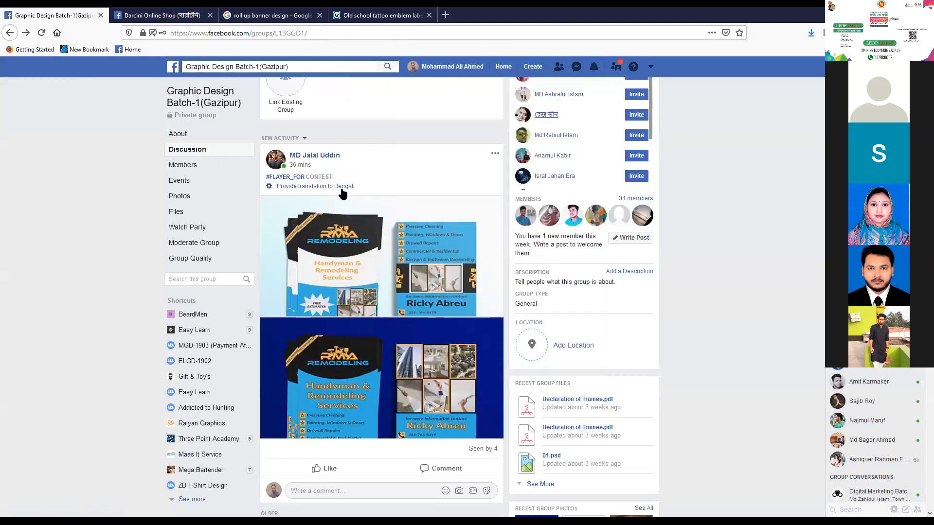
- Examine the company profile cover post and view the business profile mockup at full size in the group's discussion
scroll(336, 294, "down", 7)
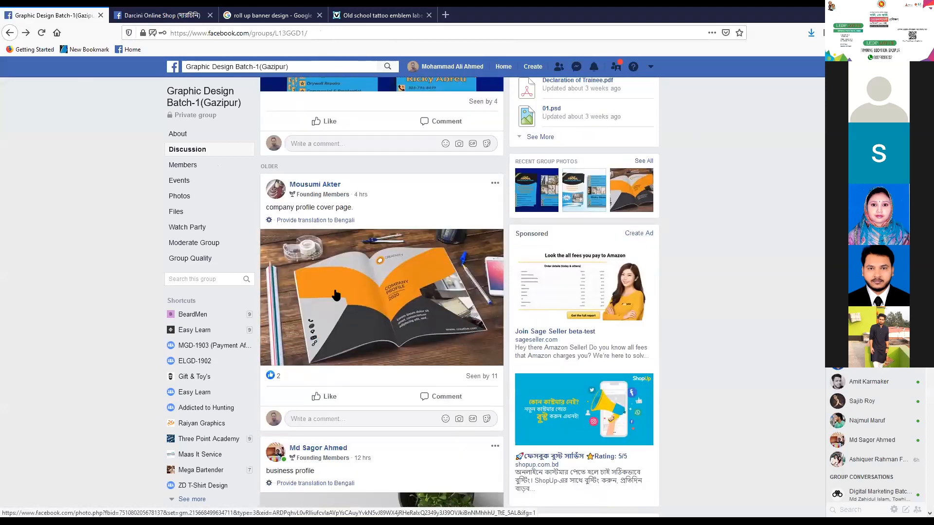
scroll(341, 292, "down", 5)
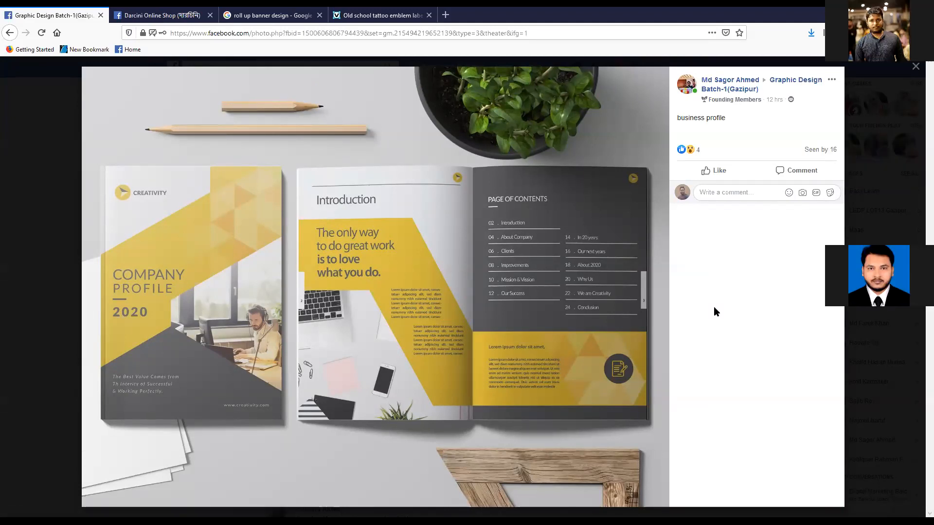
key("Escape")
scroll(333, 423, "down", 4)
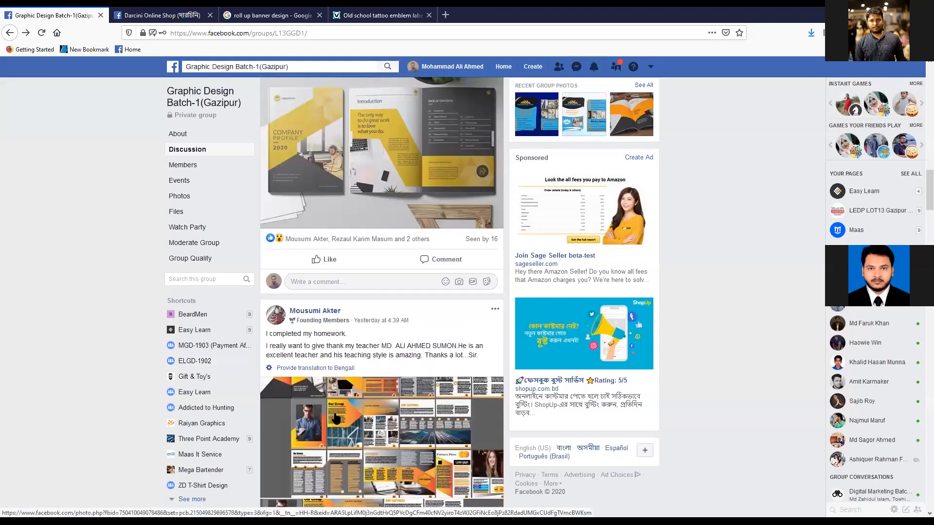
- Like the business profile mockup post and the completed homework post showing the company profile pages
left_click(325, 259)
scroll(424, 378, "down", 4)
left_click(324, 452)
scroll(392, 429, "down", 6)
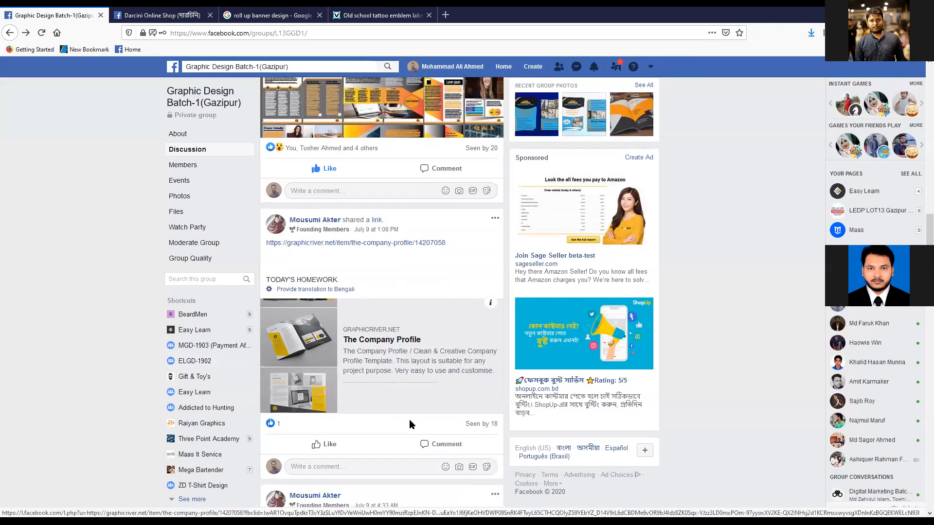
- Review the homework posts again and like the shared GraphicRiver link post for The Company Profile
scroll(372, 405, "up", 4)
scroll(375, 410, "up", 5)
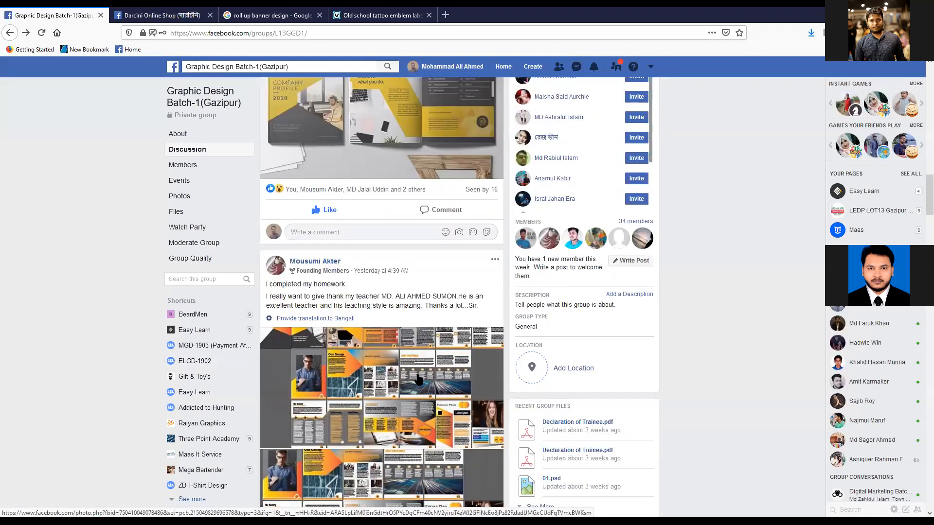
scroll(456, 387, "down", 6)
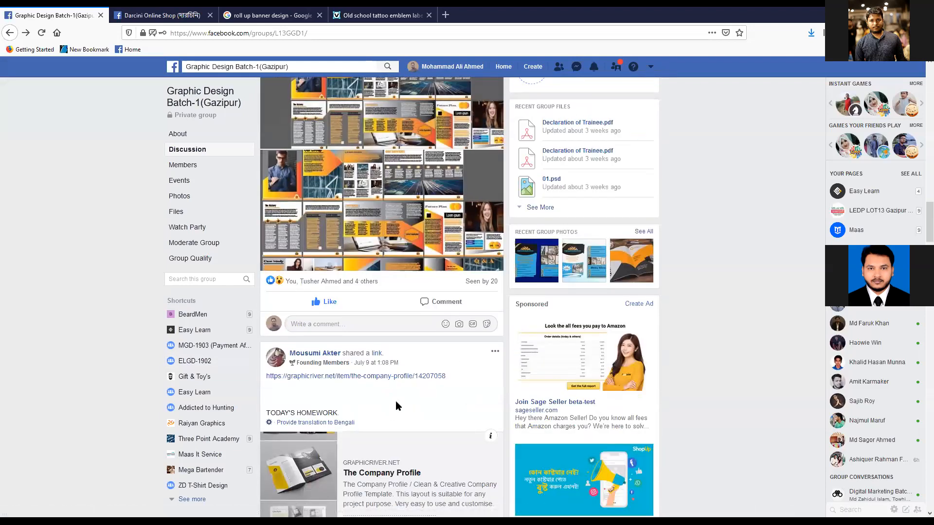
scroll(396, 401, "down", 4)
scroll(397, 402, "down", 4)
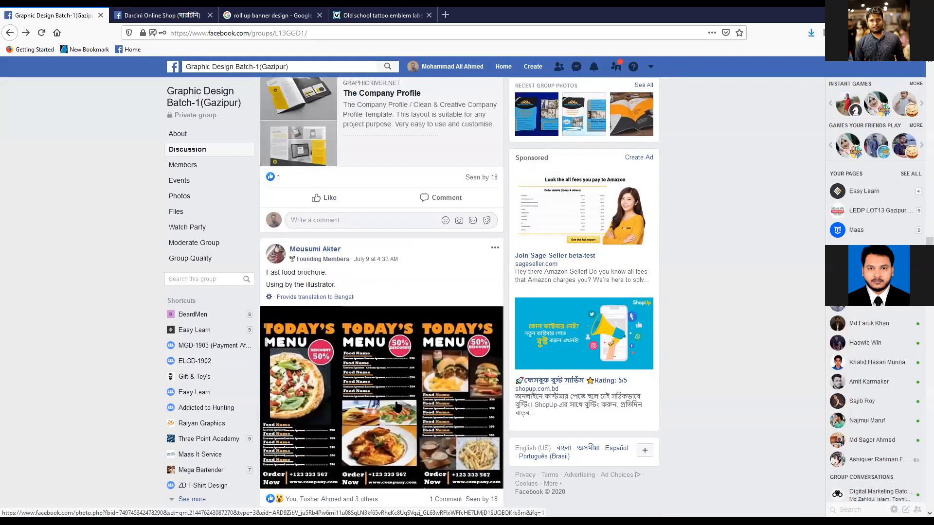
scroll(340, 350, "up", 3)
left_click(334, 336)
- Examine the group's fast food brochure, business card, tri-fold brochure and Behance business card posts
scroll(442, 357, "down", 11)
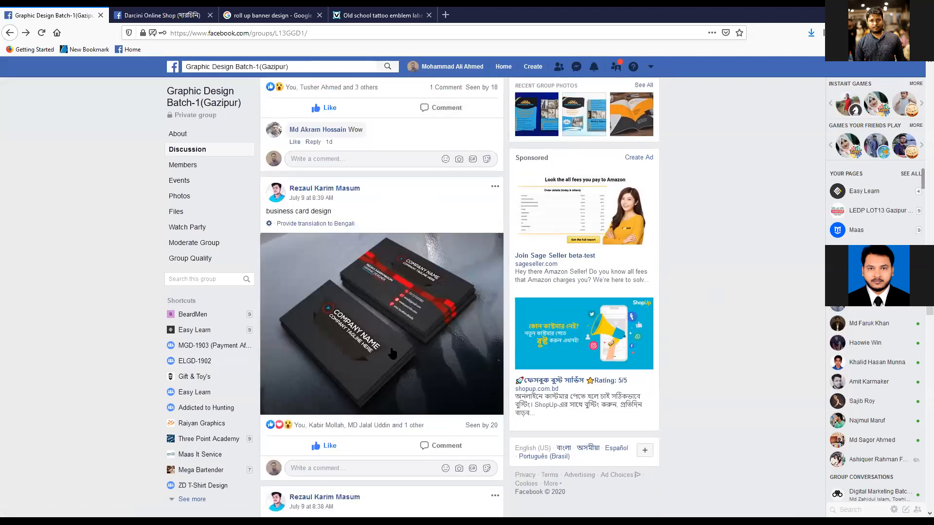
scroll(622, 262, "up", 10)
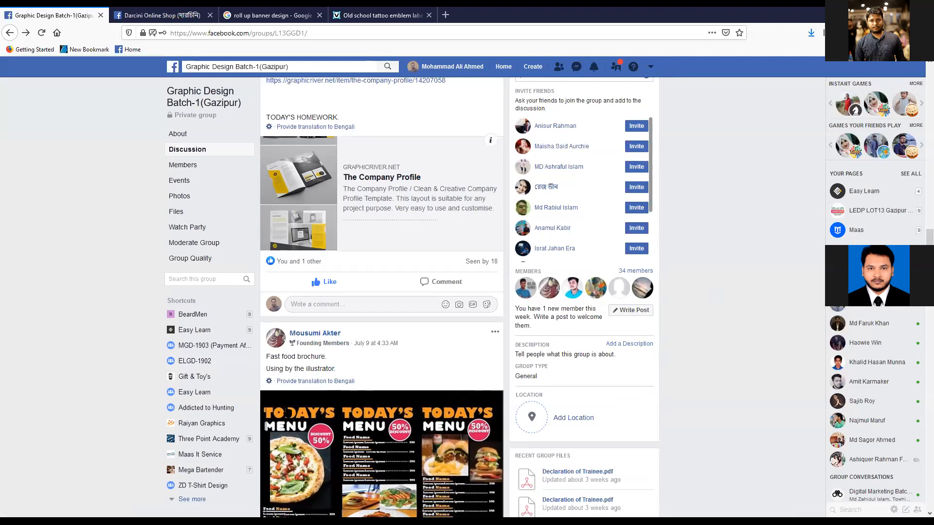
scroll(733, 344, "down", 6)
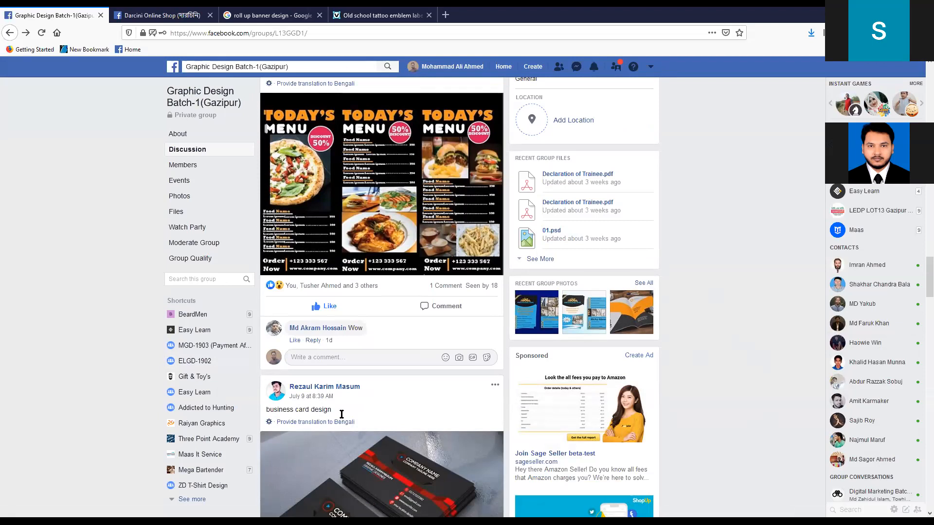
scroll(436, 393, "down", 3)
scroll(436, 394, "down", 9)
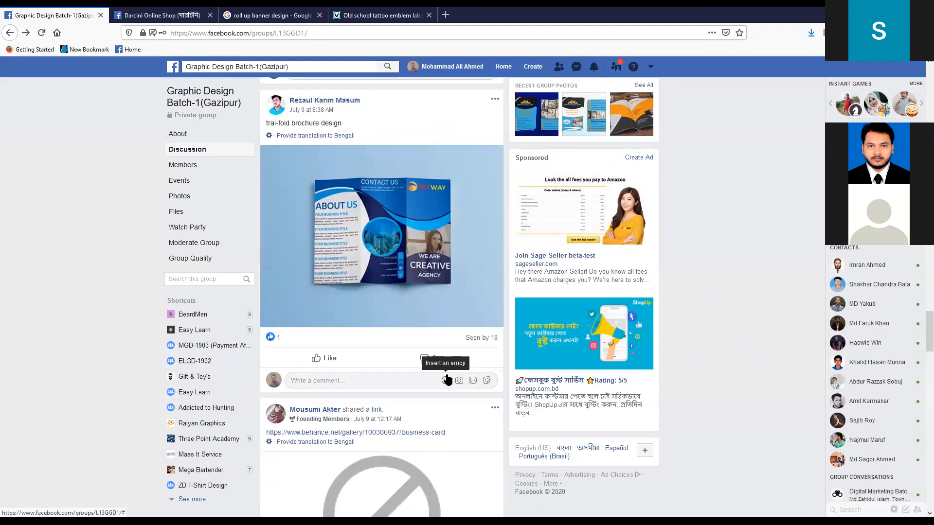
scroll(447, 380, "down", 3)
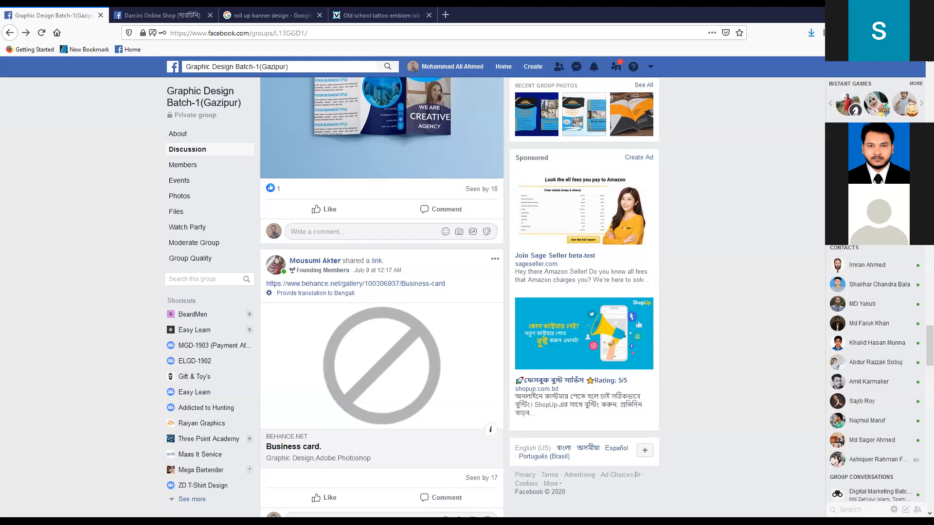
- Reload the discussion of the Graphic Design Batch-1(Gazipur) group from its group name
left_click(158, 12)
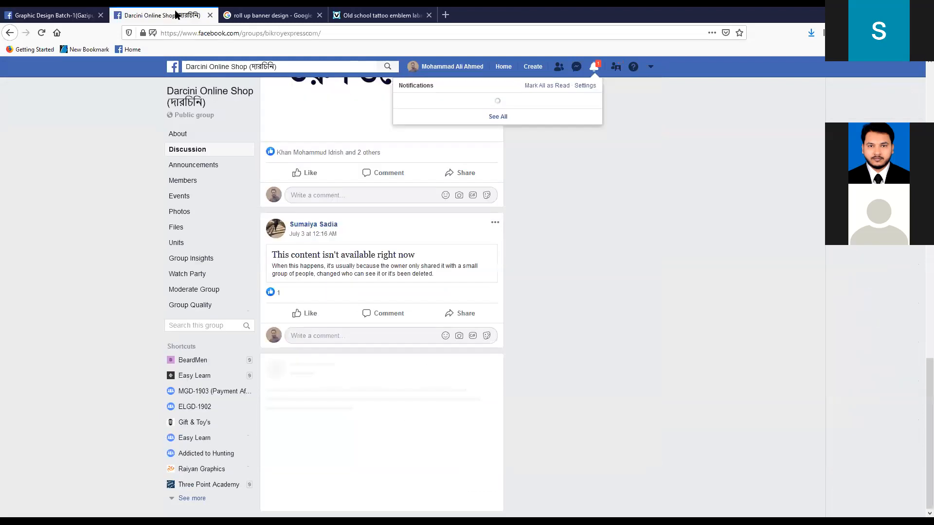
left_click(56, 15)
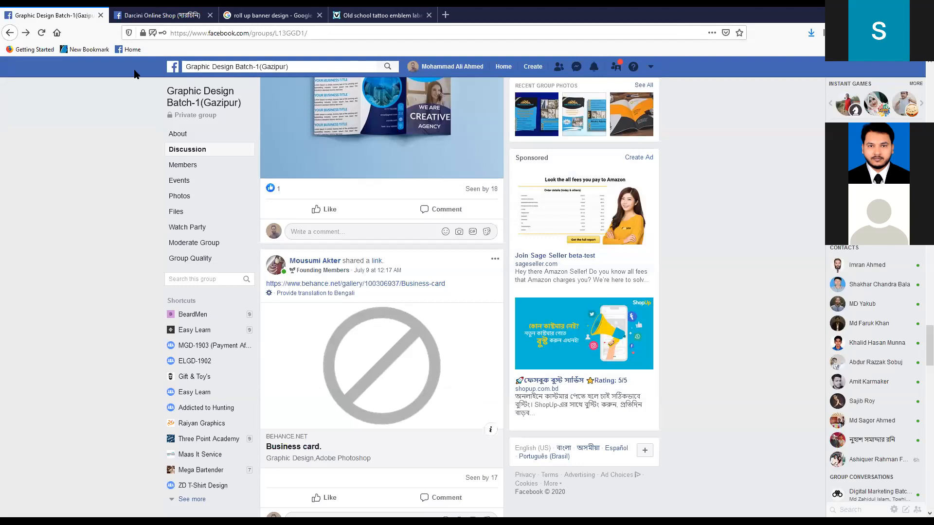
scroll(440, 303, "down", 6)
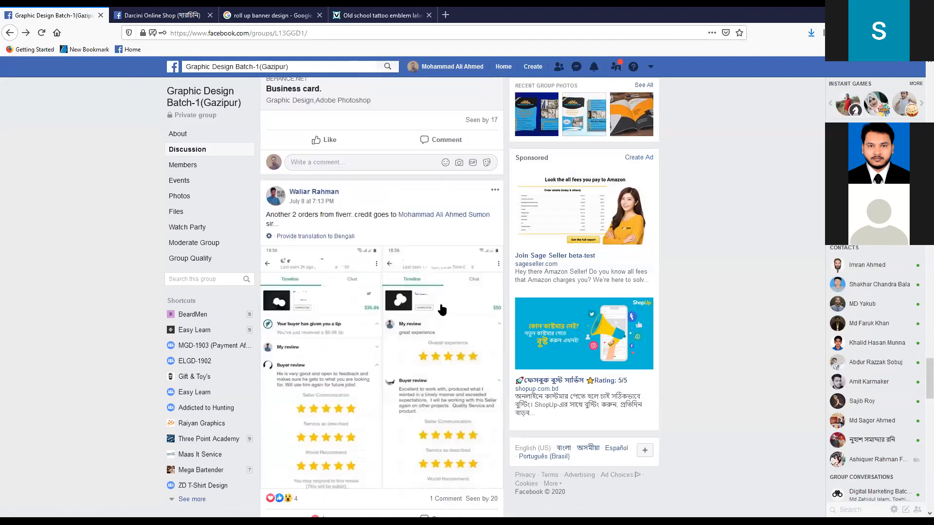
scroll(440, 304, "up", 4)
left_click(226, 107)
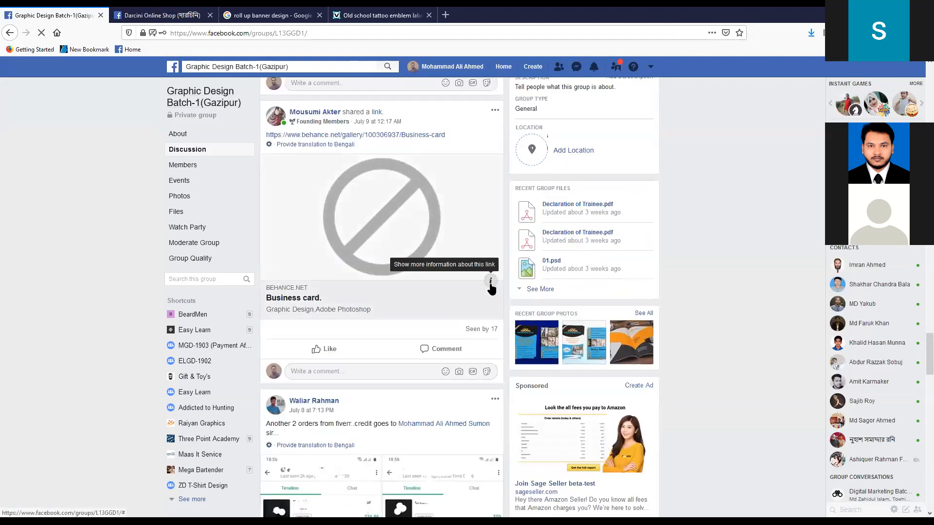
- Examine the reloaded discussion's design posts, from the flyer contest entry down to the shared Behance business card link
scroll(489, 283, "down", 15)
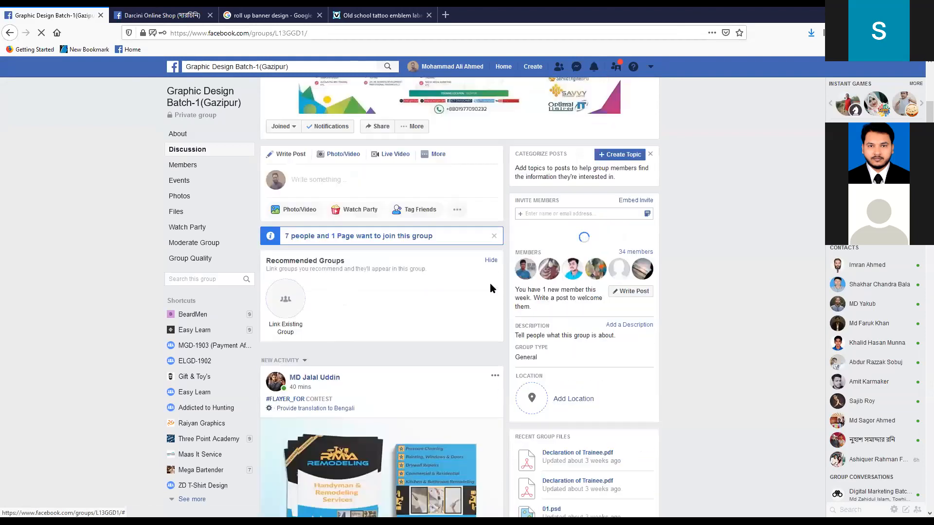
scroll(493, 288, "down", 9)
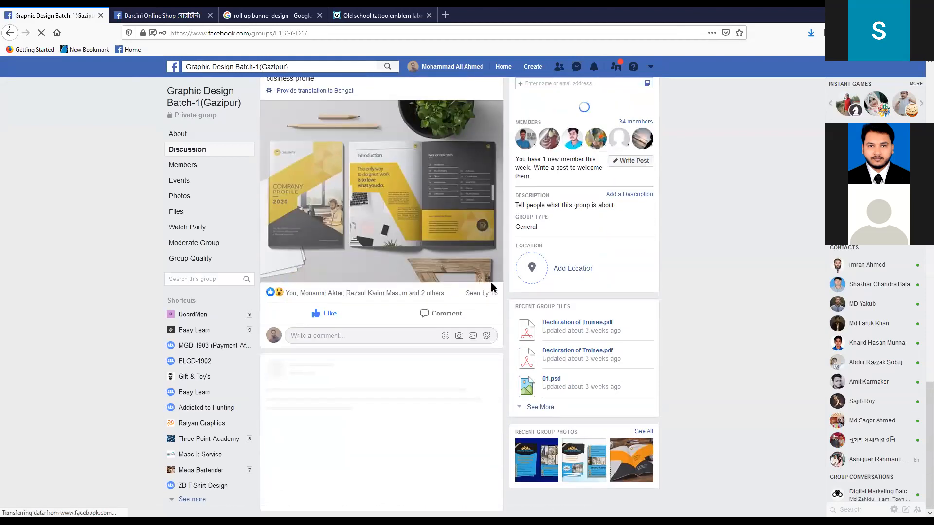
scroll(491, 283, "up", 5)
scroll(493, 288, "down", 5)
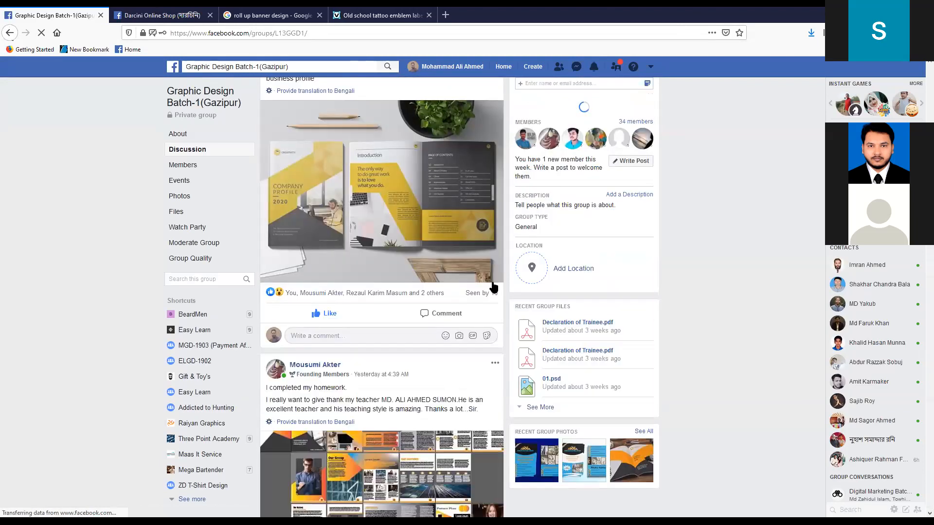
scroll(491, 282, "down", 4)
scroll(493, 285, "down", 10)
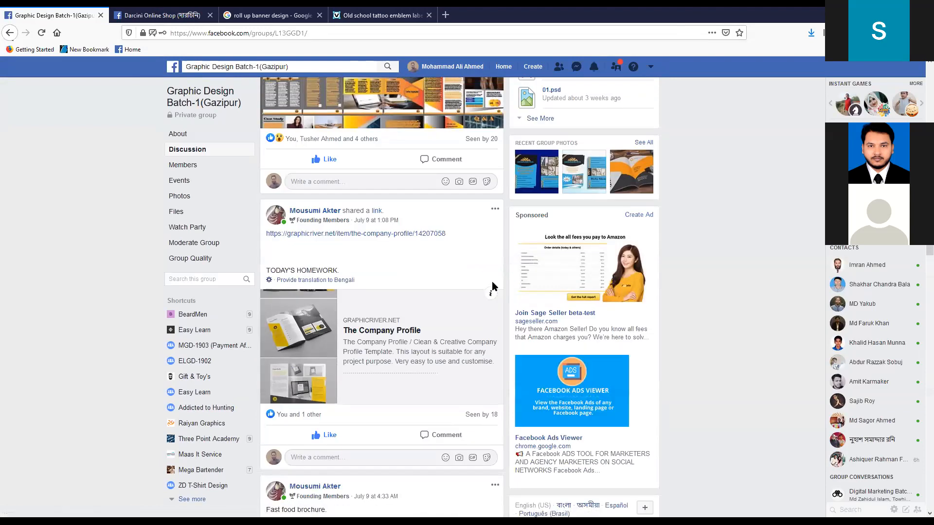
scroll(493, 284, "down", 5)
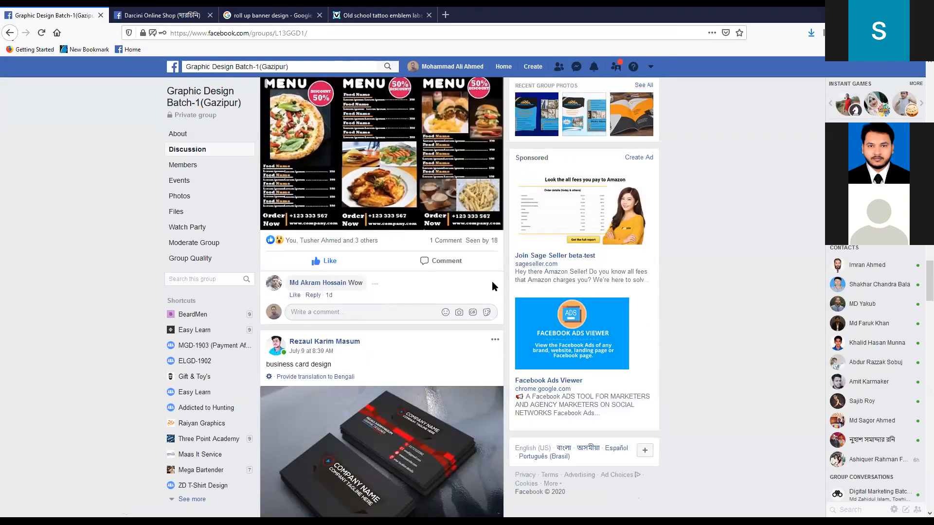
scroll(491, 281, "down", 8)
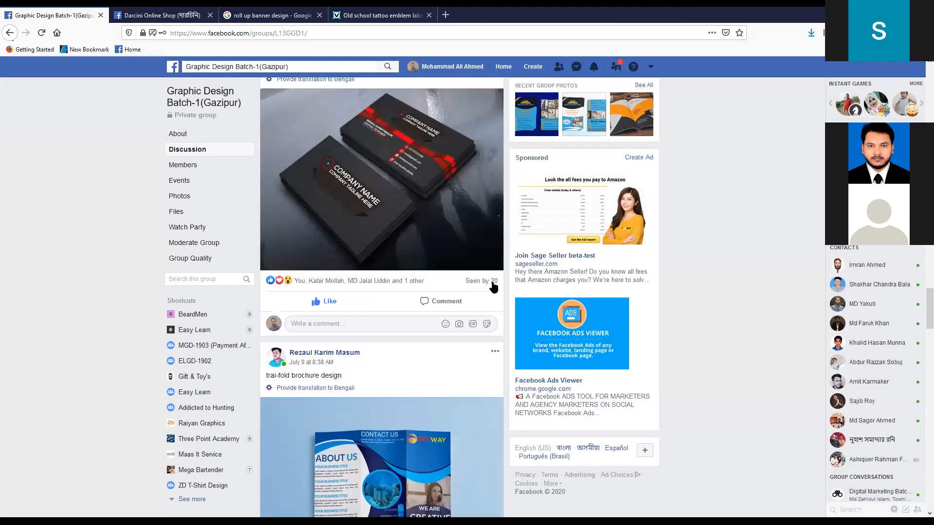
scroll(492, 286, "down", 8)
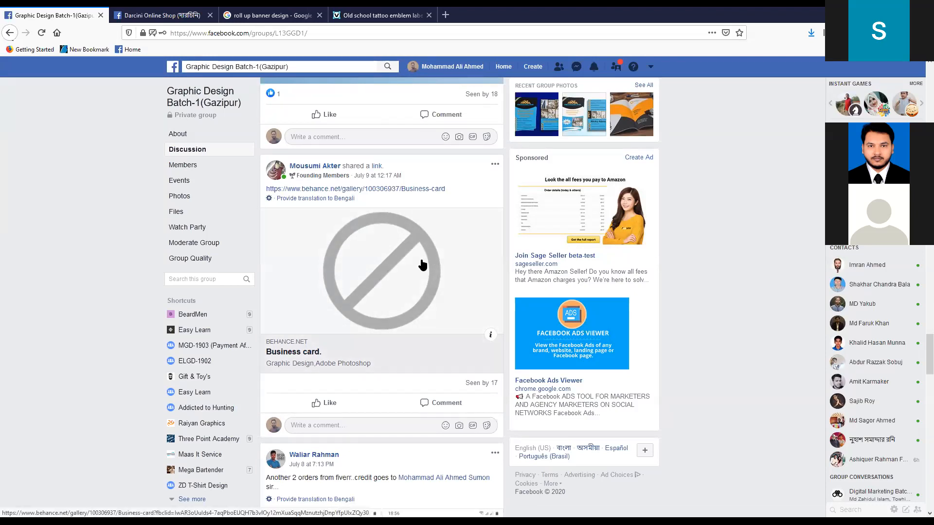
scroll(422, 265, "down", 4)
scroll(422, 264, "down", 2)
scroll(423, 260, "up", 4)
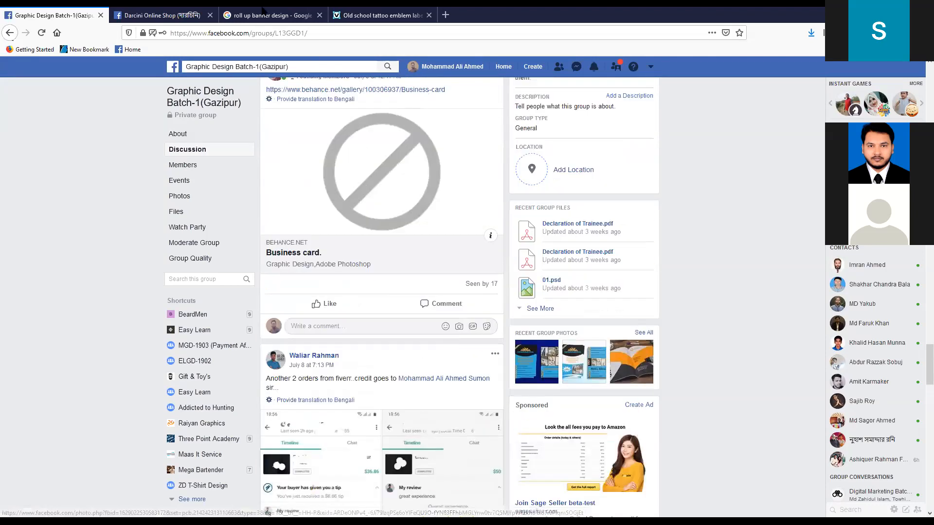
- Open graphicriver.net in a new browser tab
left_click(445, 16)
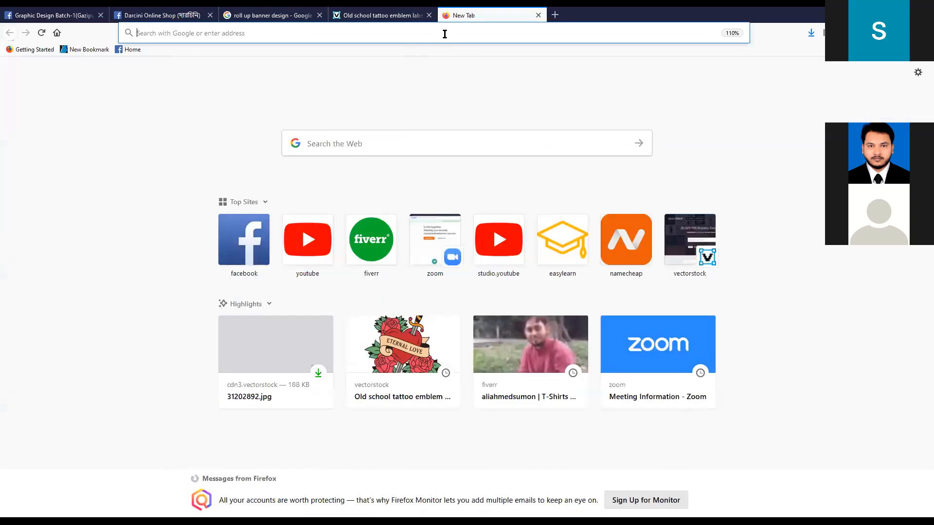
left_click(377, 27)
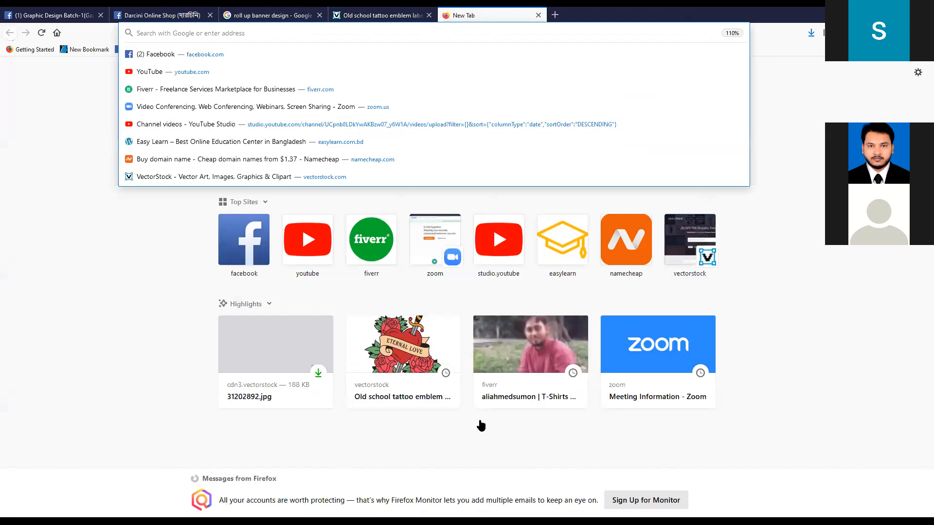
left_click(481, 426)
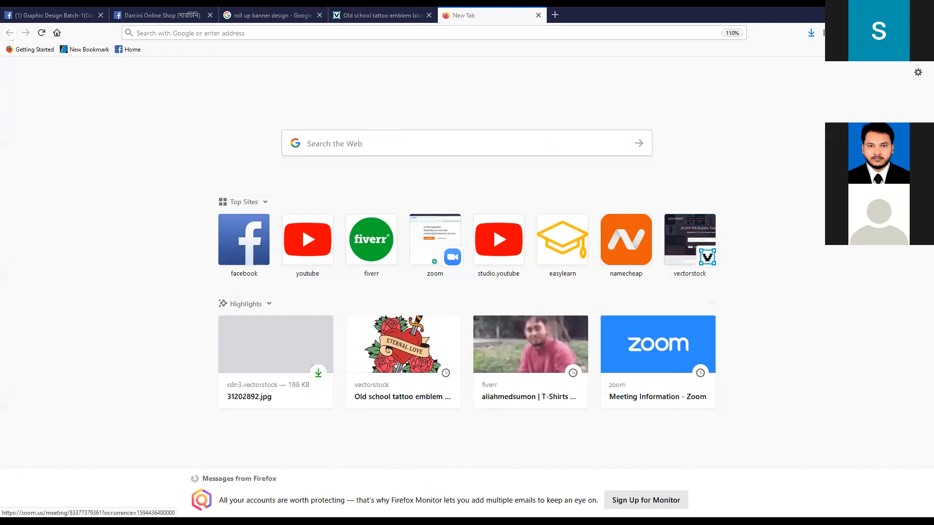
left_click(451, 32)
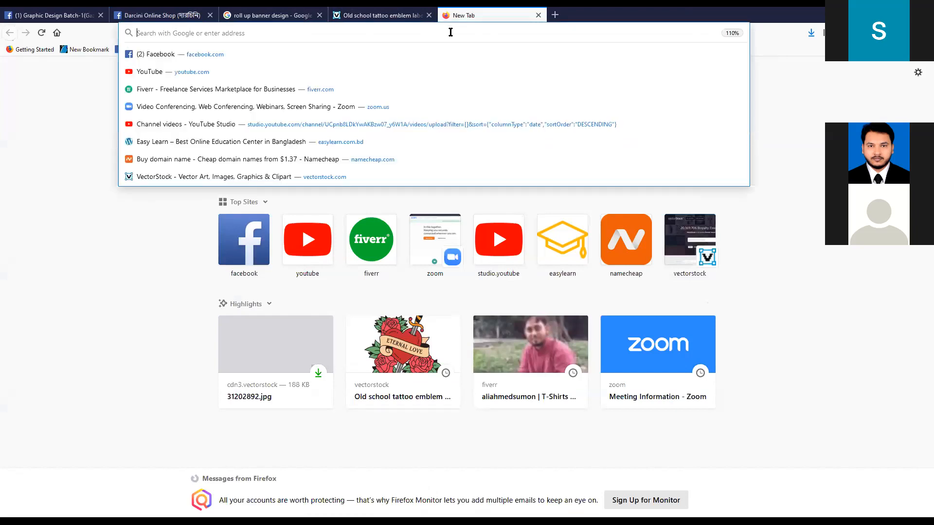
type("graphicriver.net/")
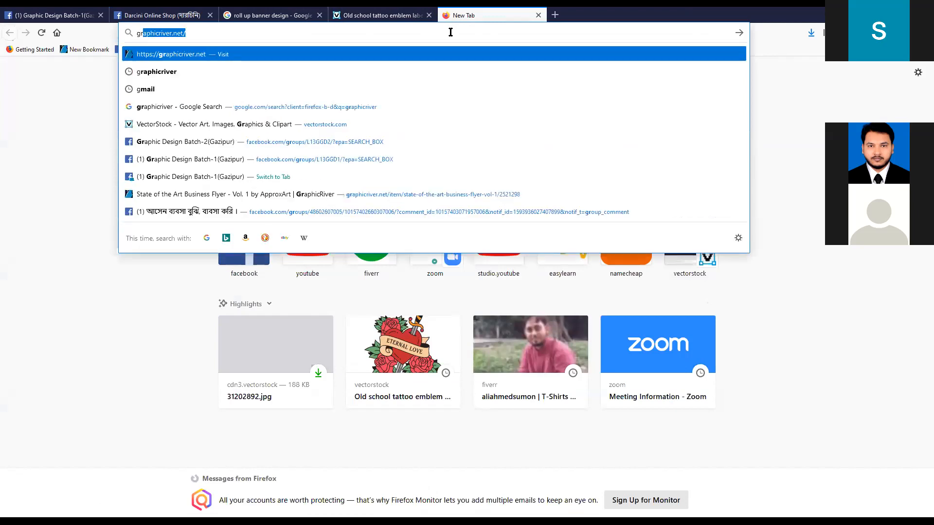
key("Return")
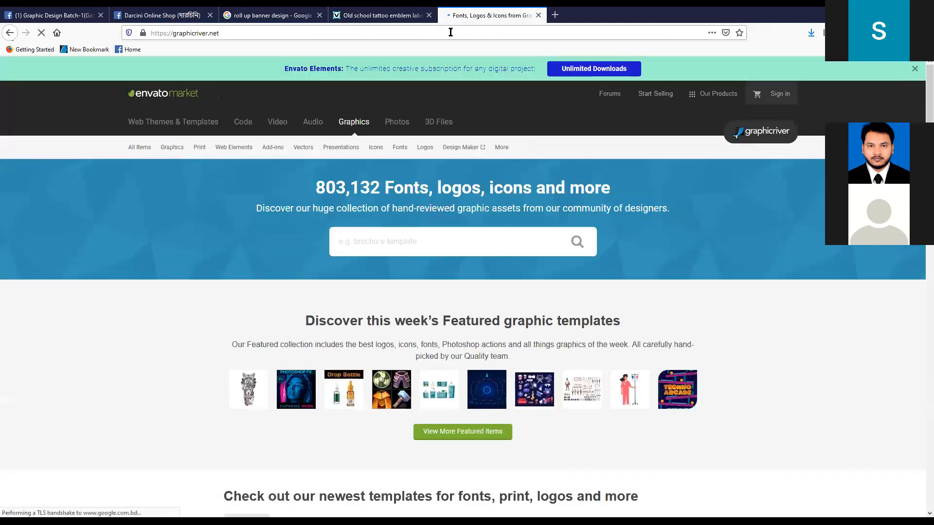
- Search GraphicRiver for "roll up banner" using the matching search suggestion
left_click(436, 247)
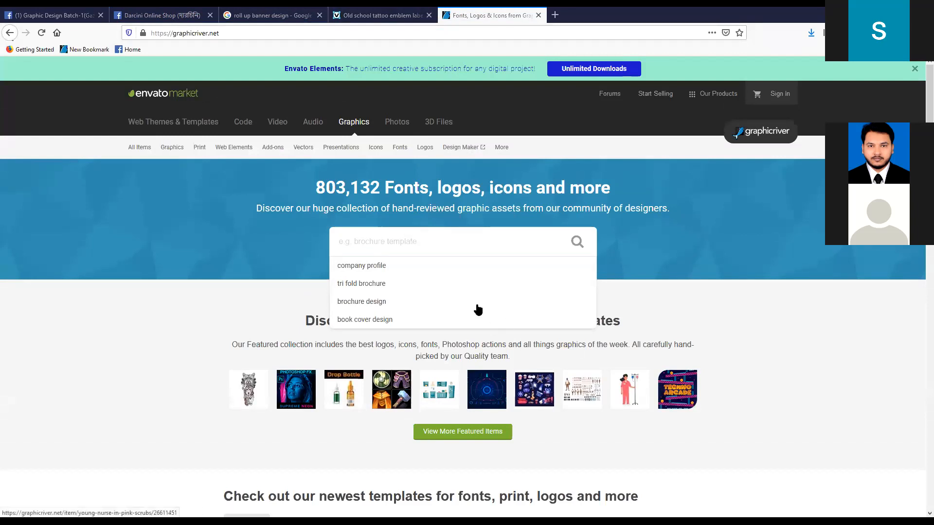
type("r")
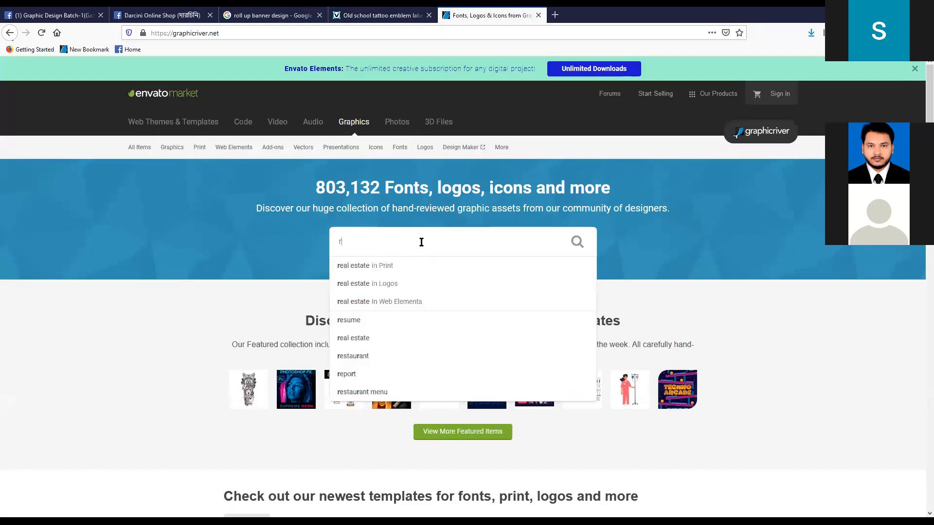
type("oll")
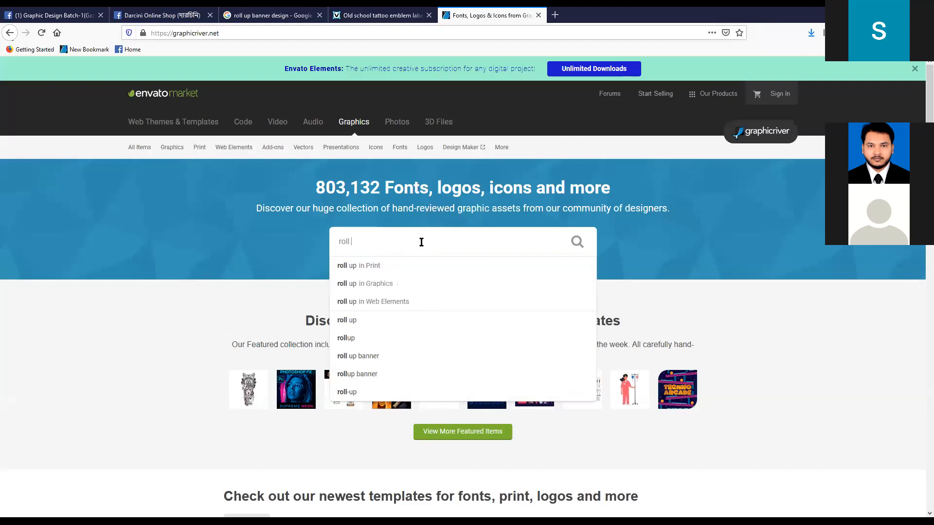
key("Down")
key("Down")
key("Down")
key("Down")
key("Down")
key("Down")
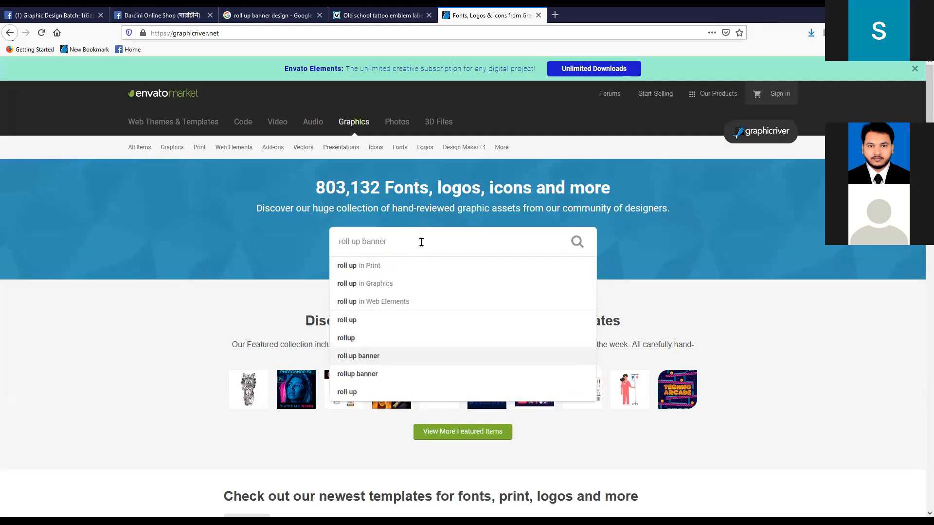
key("Return")
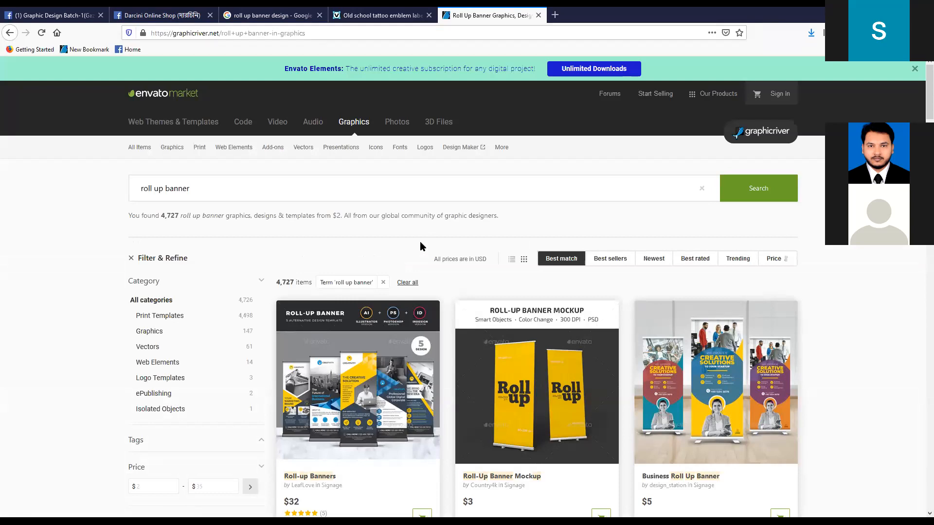
- Open the $32 Roll-up Banners and the $22 Corporate Roll-up Banners results in separate new tabs, keeping the results page in view
scroll(419, 241, "down", 4)
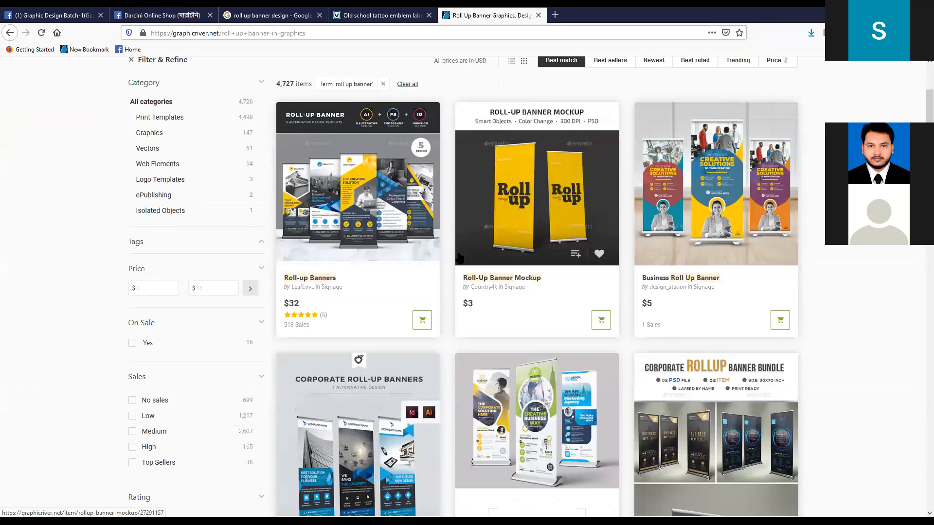
scroll(354, 290, "up", 1)
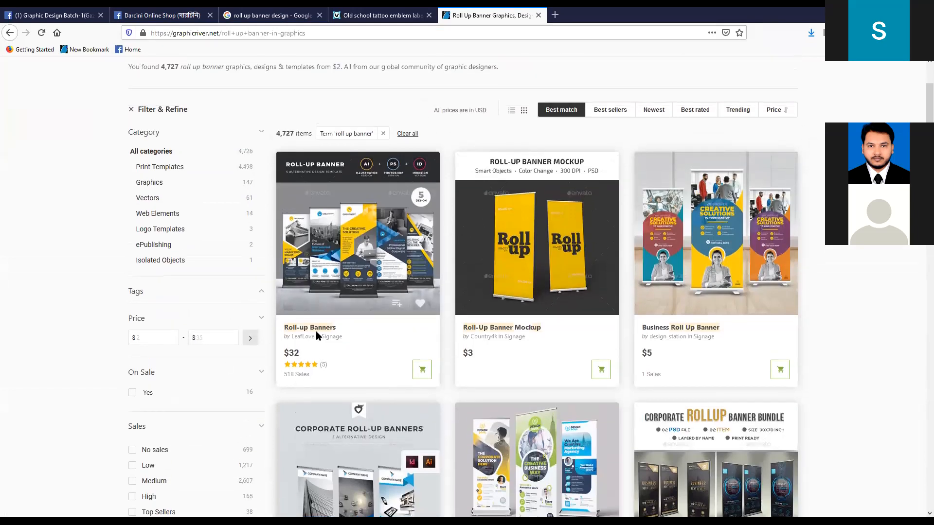
right_click(322, 329)
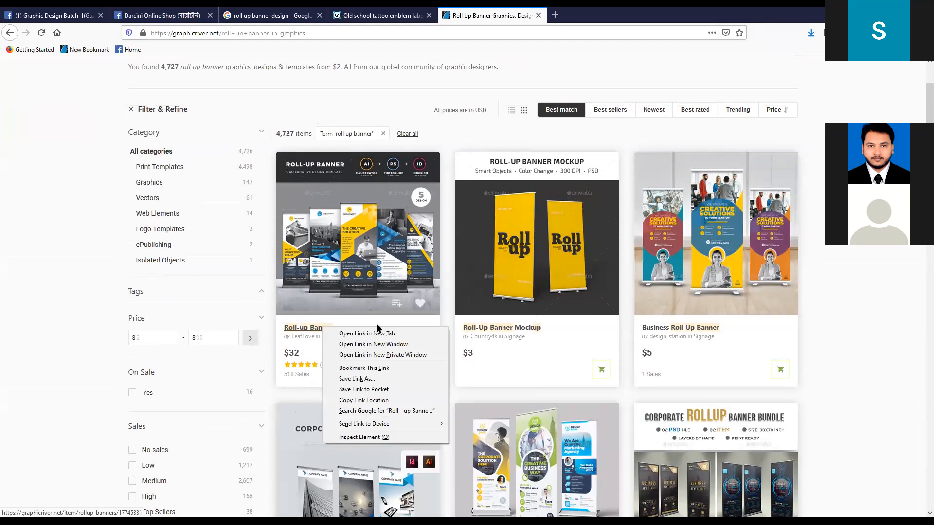
left_click(367, 330)
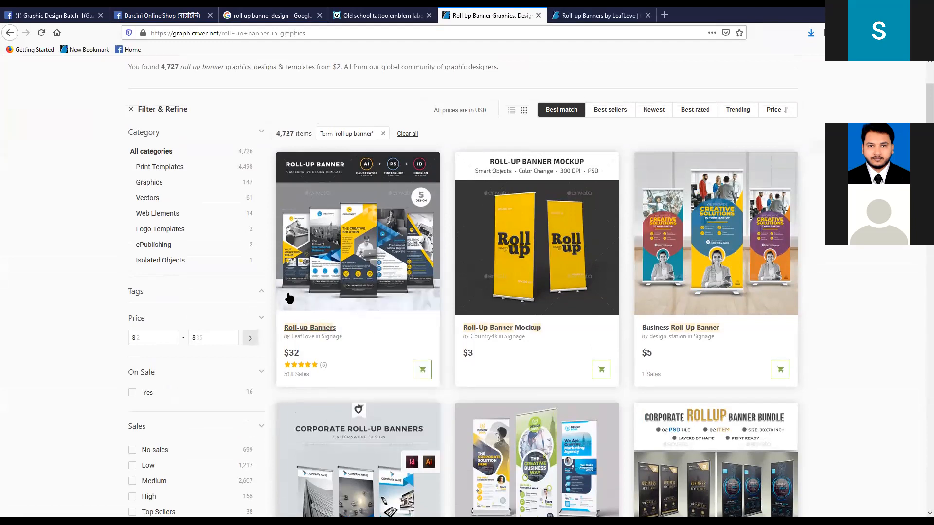
scroll(341, 301, "down", 5)
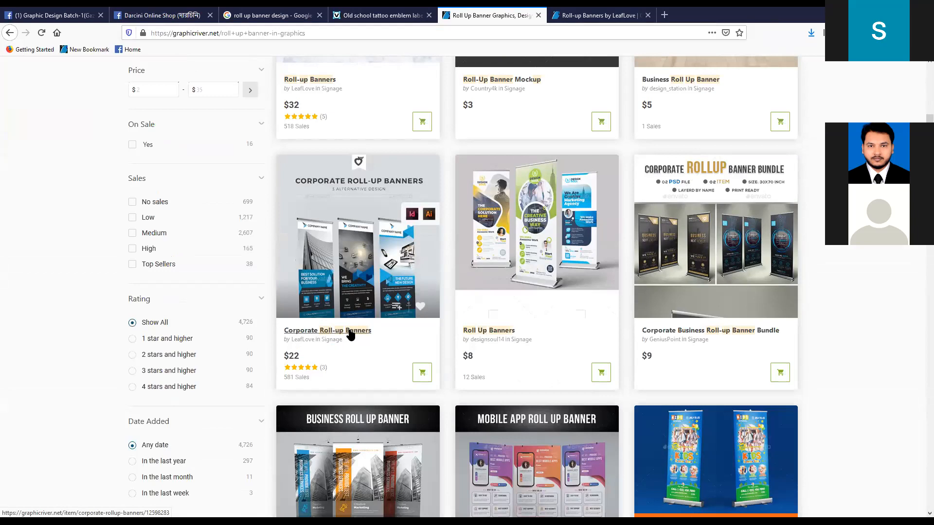
right_click(350, 333)
left_click(384, 337)
- Open the Fitness Roll Up Banner result in a new tab, keeping the results page in view
scroll(367, 320, "down", 6)
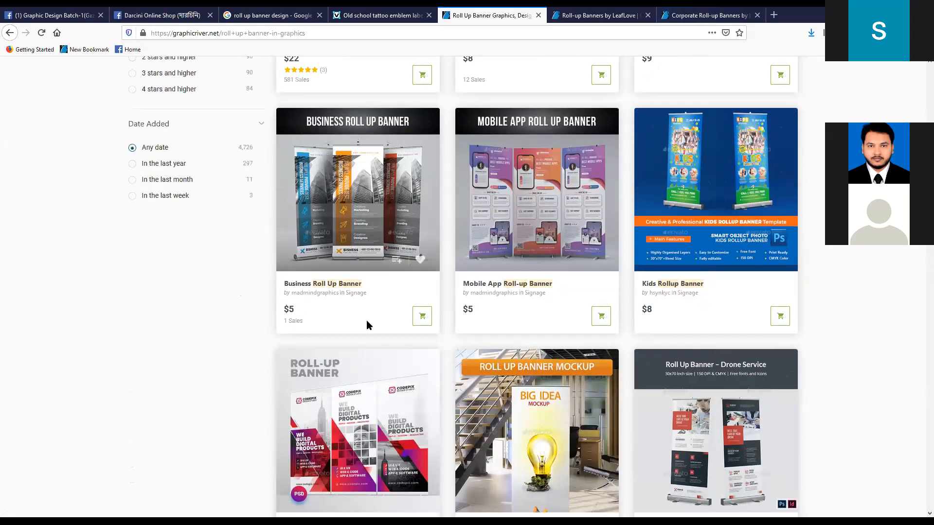
scroll(366, 320, "down", 4)
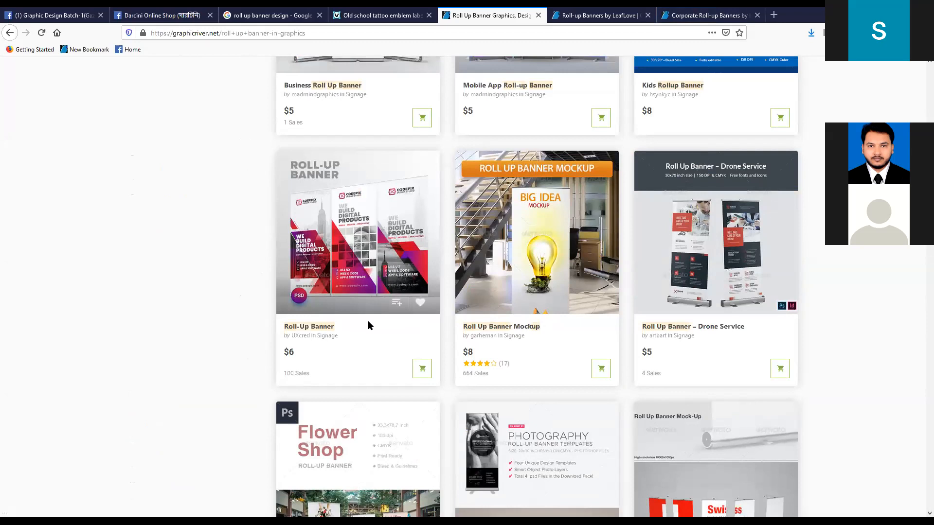
scroll(367, 323, "down", 4)
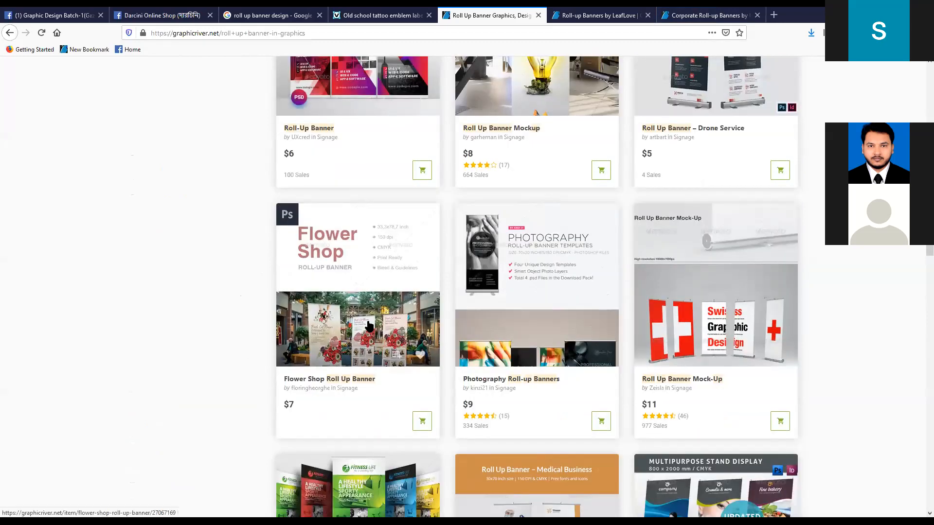
scroll(368, 326, "down", 4)
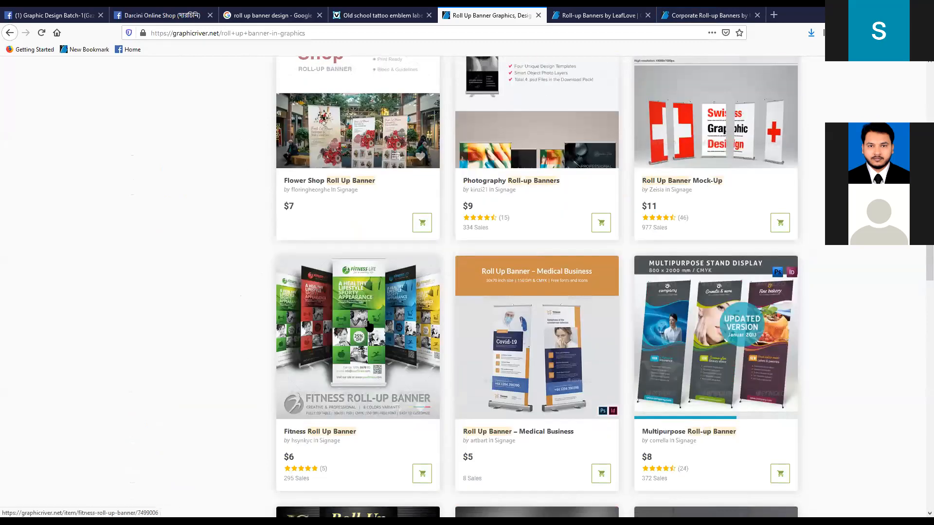
scroll(368, 325, "down", 1)
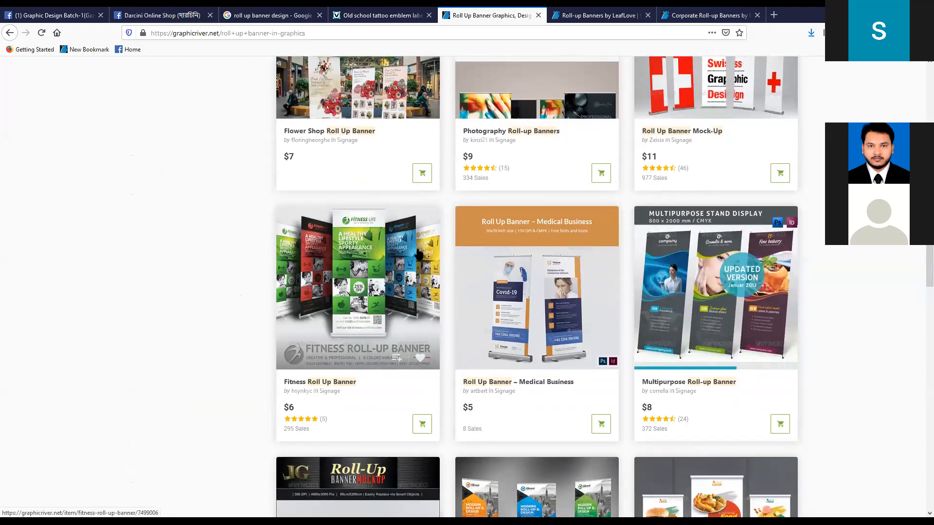
right_click(340, 388)
left_click(369, 390)
- Look through the remaining roll up banner designs on the first results page and go to page 2
scroll(334, 357, "down", 2)
scroll(334, 358, "down", 4)
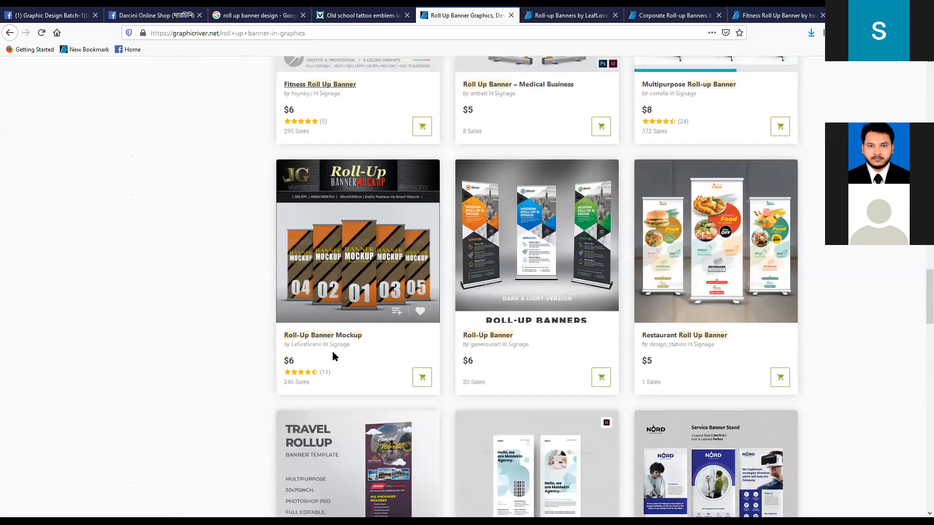
scroll(333, 356, "down", 6)
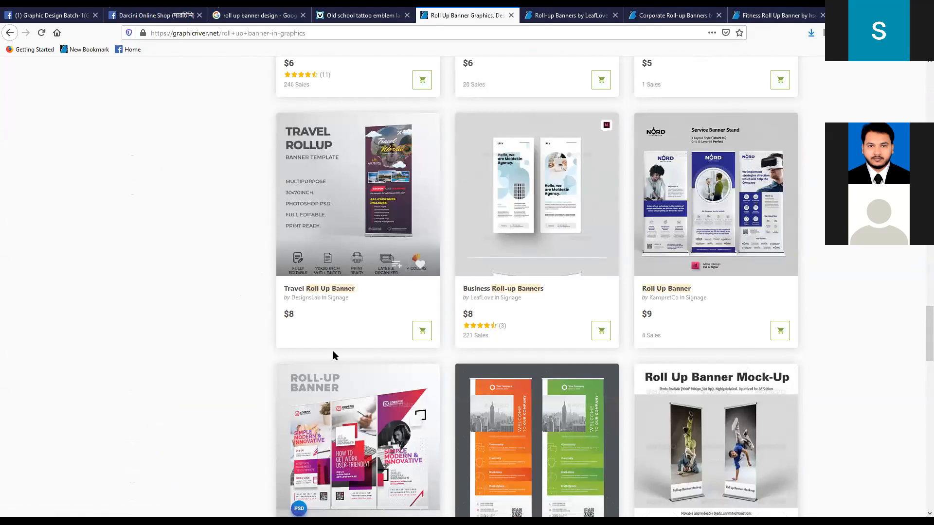
scroll(333, 356, "down", 4)
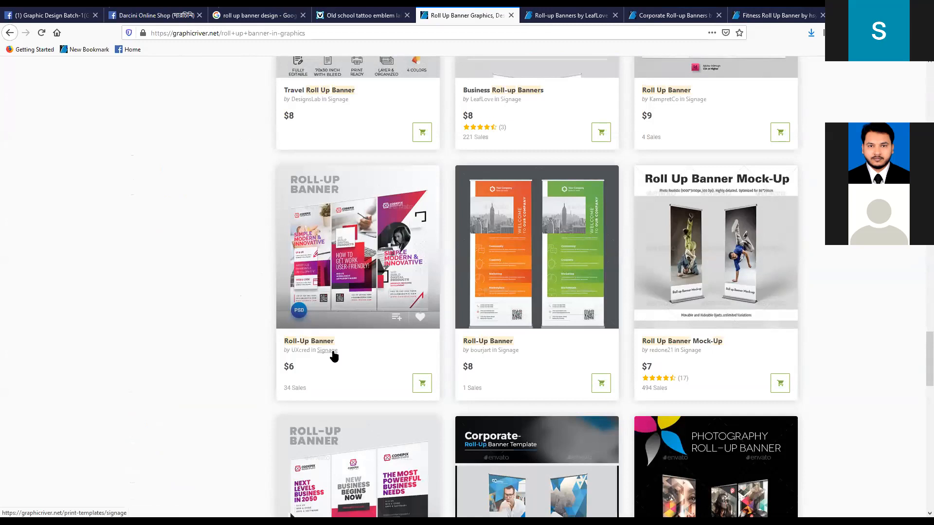
scroll(333, 356, "down", 5)
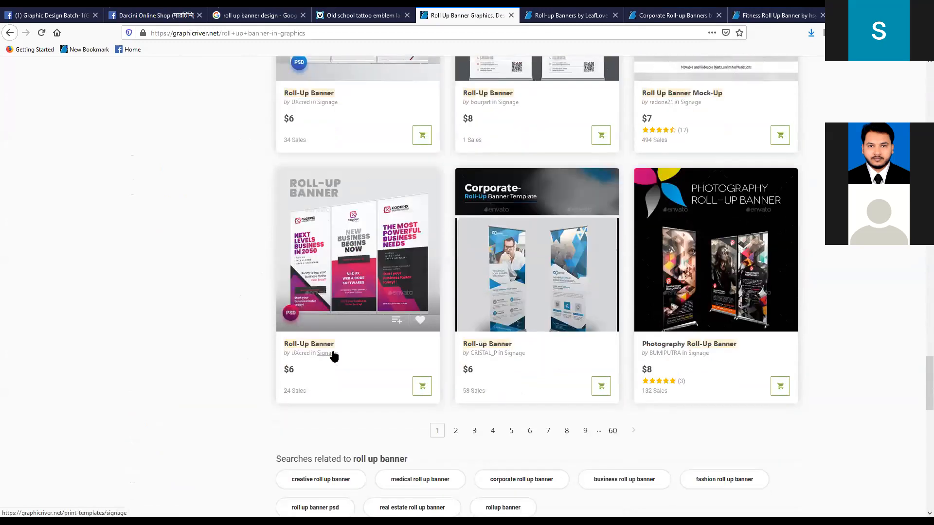
scroll(333, 356, "up", 2)
scroll(333, 356, "down", 6)
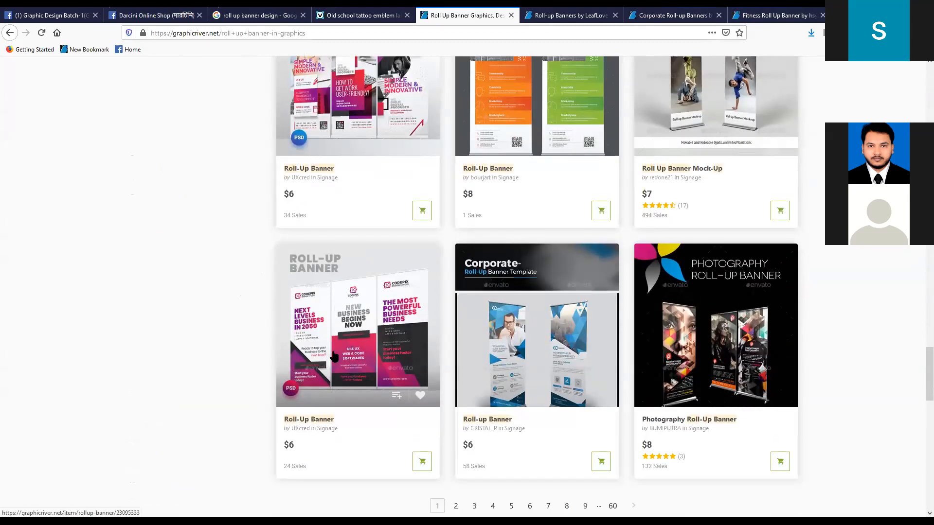
left_click(456, 233)
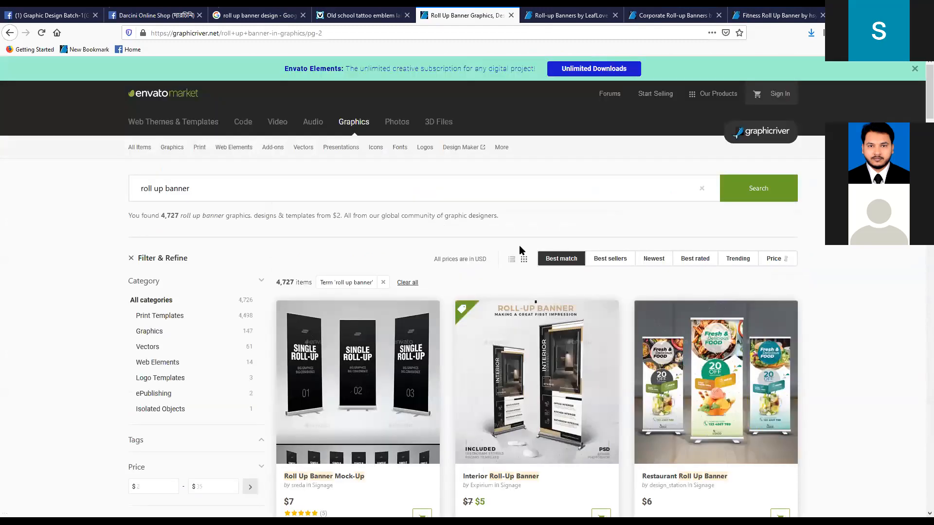
- Examine the roll up banner designs on results page 2, from the Roll Up Banner Mock-Up to the rows around Multiuse Roll-up Banner Wave
scroll(519, 245, "down", 5)
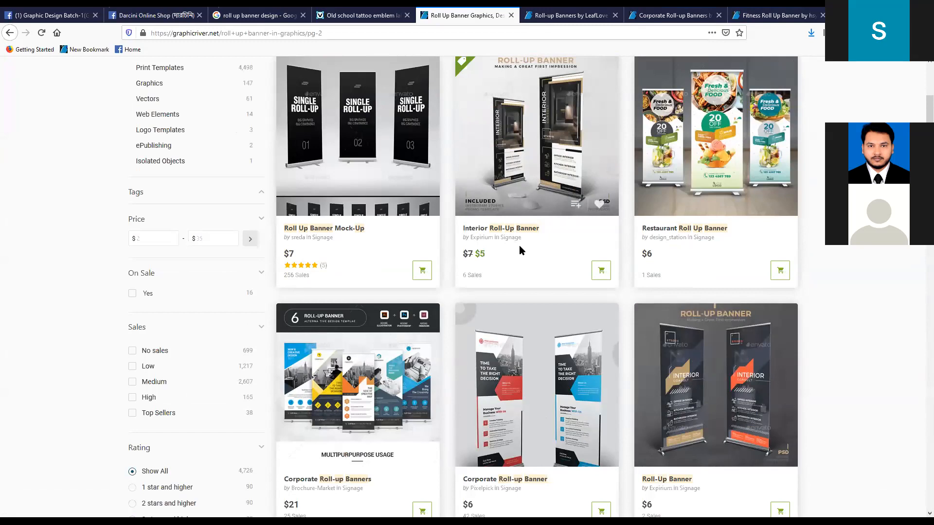
scroll(519, 247, "down", 2)
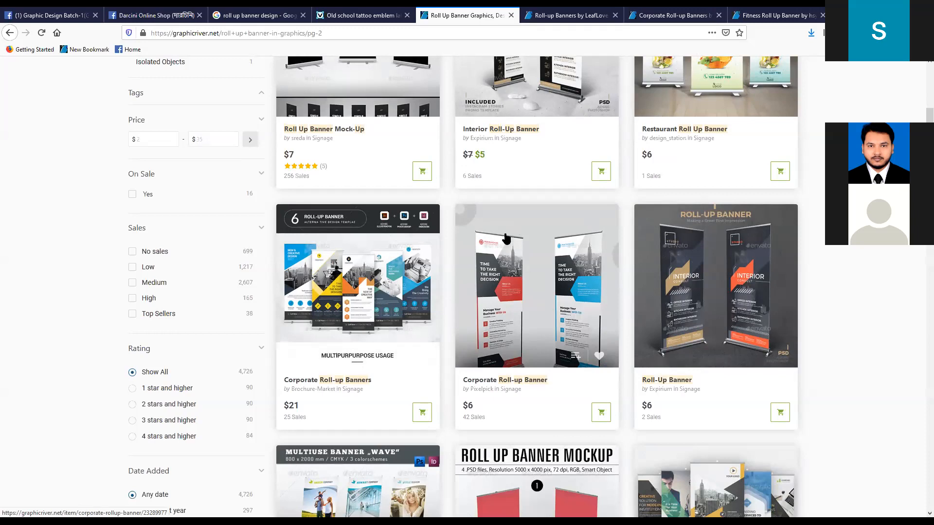
scroll(448, 369, "down", 1)
scroll(443, 370, "down", 3)
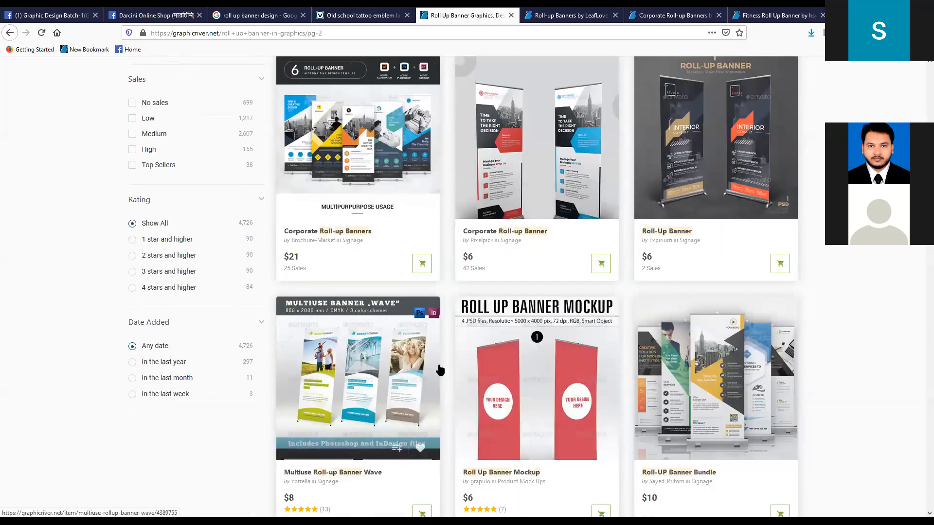
scroll(439, 371, "up", 1)
scroll(439, 371, "down", 2)
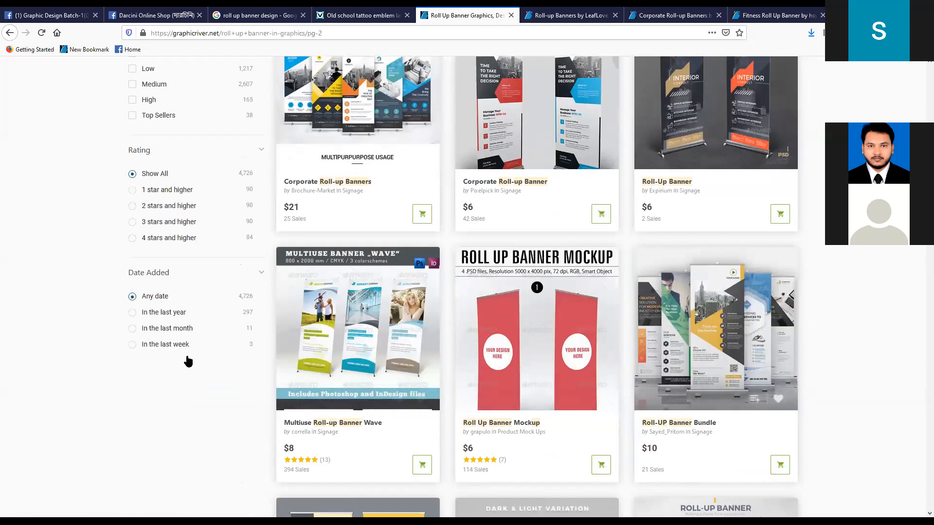
scroll(339, 397, "up", 1)
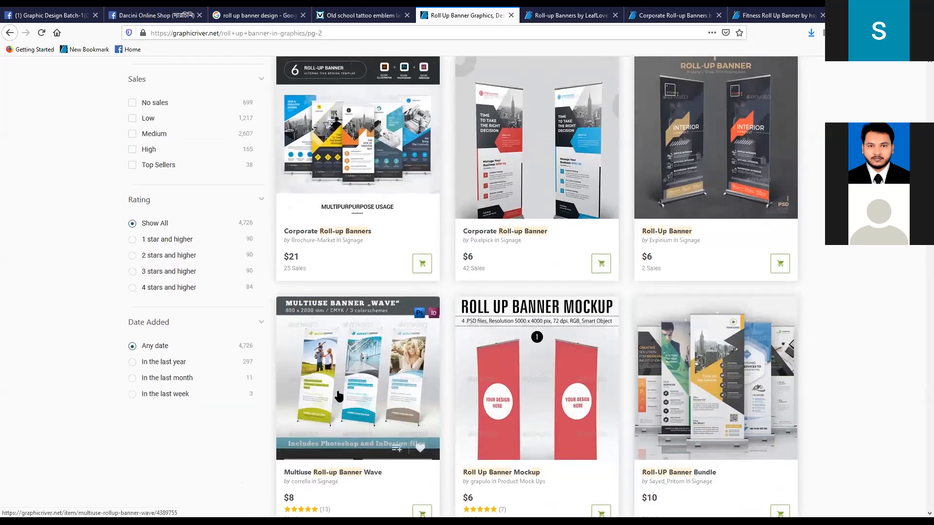
scroll(324, 255, "up", 1)
scroll(325, 255, "down", 5)
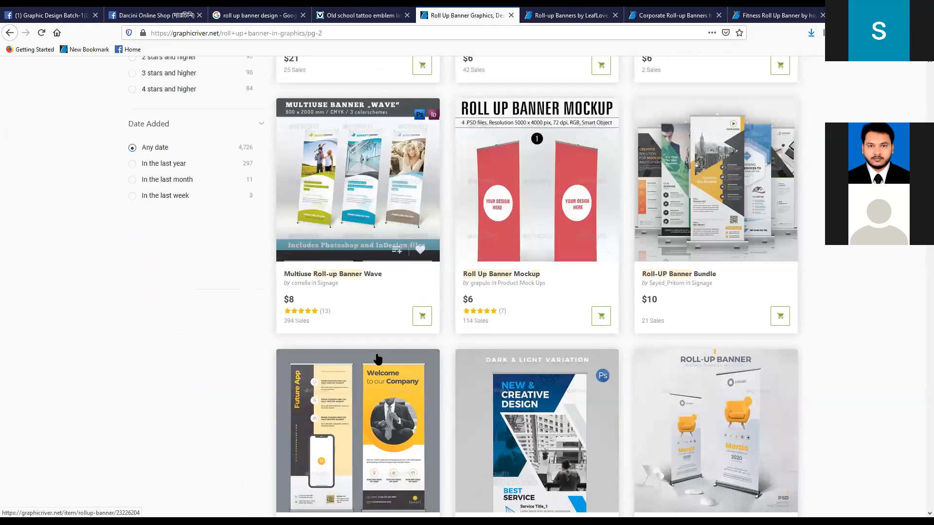
scroll(355, 257, "up", 2)
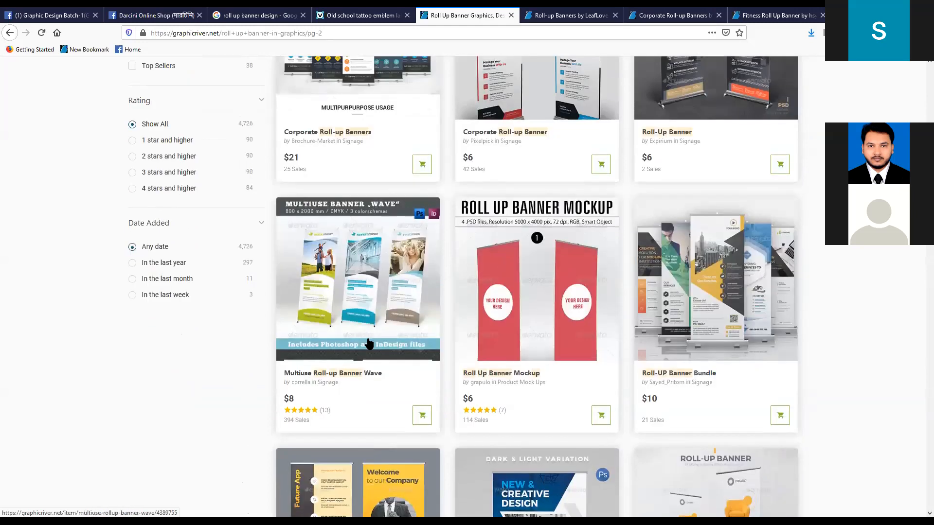
- Open the Multiuse Roll-up Banner Wave result in a new tab and look through the designs further down results page 2
right_click(351, 378)
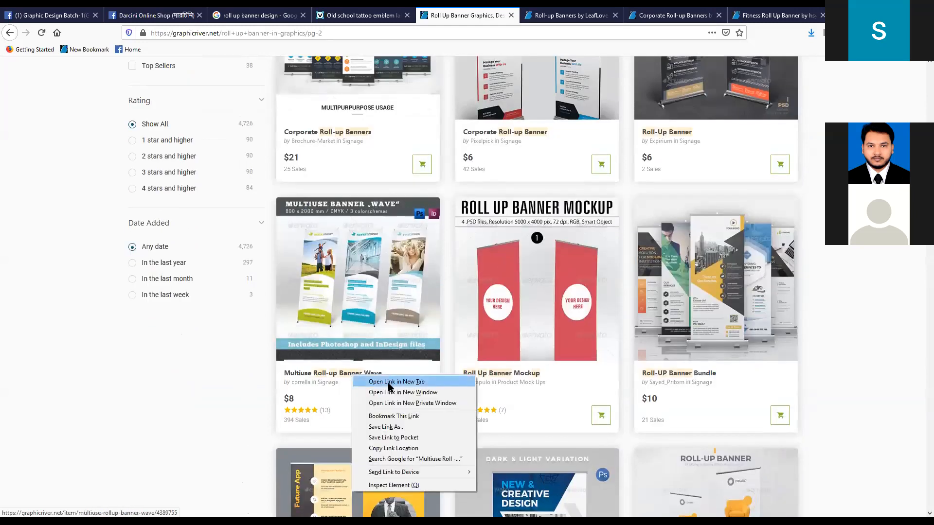
left_click(394, 381)
scroll(630, 396, "down", 6)
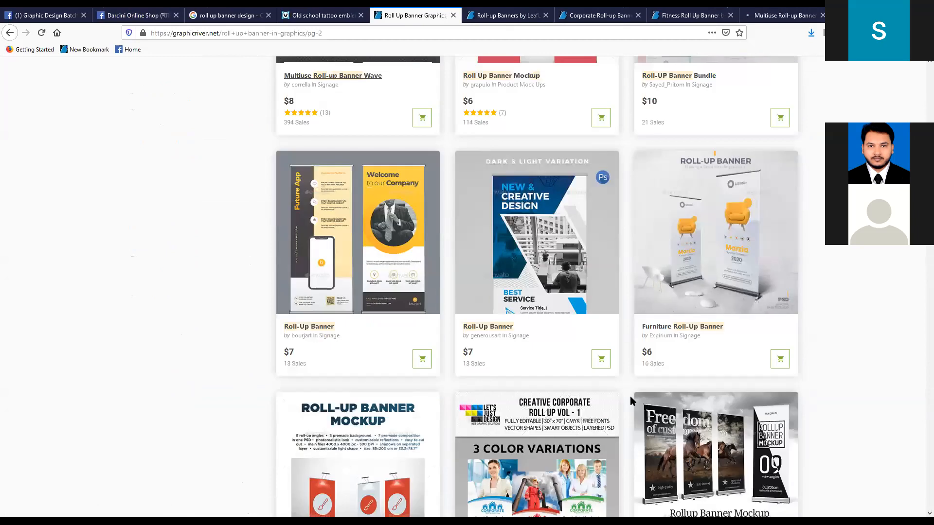
scroll(630, 396, "down", 6)
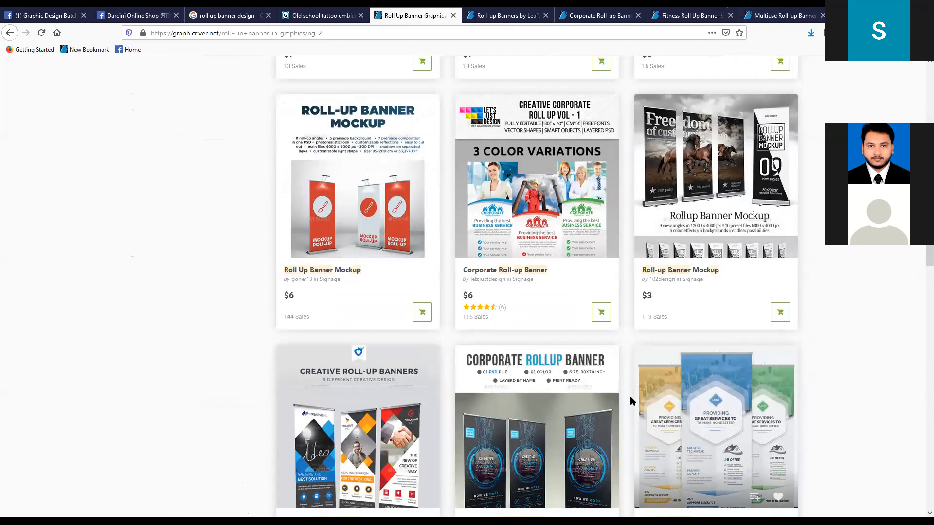
scroll(629, 396, "down", 3)
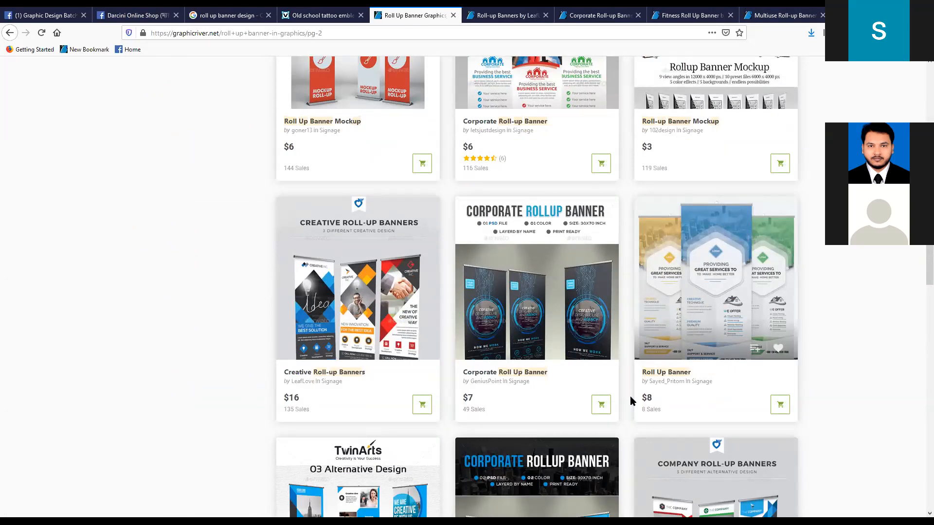
scroll(631, 401, "down", 3)
scroll(631, 392, "up", 4)
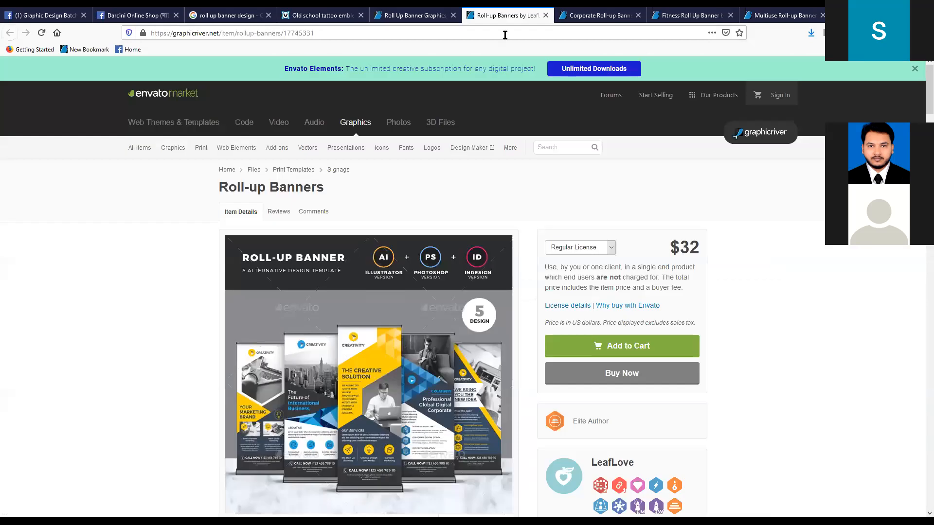
- Switch to the opened Roll-up Banners item page and examine its main preview image and regular license price
left_click(505, 15)
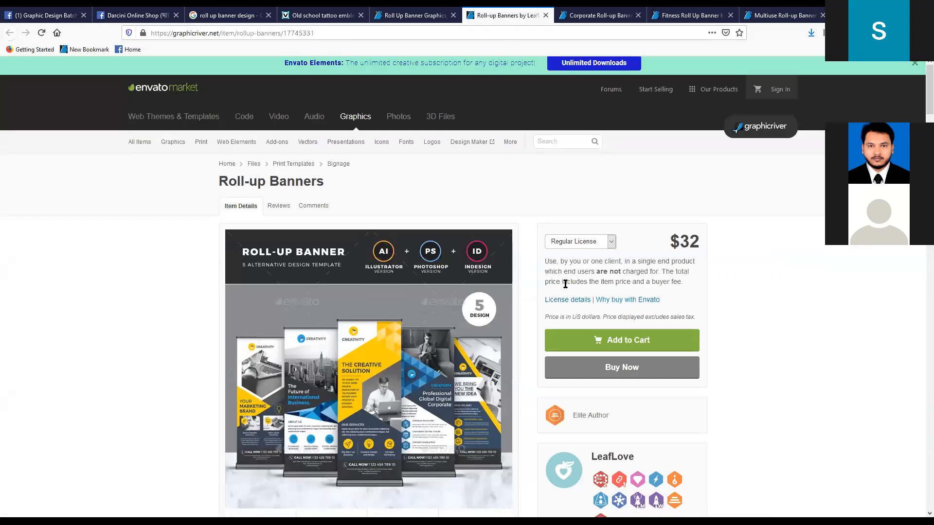
scroll(565, 284, "down", 2)
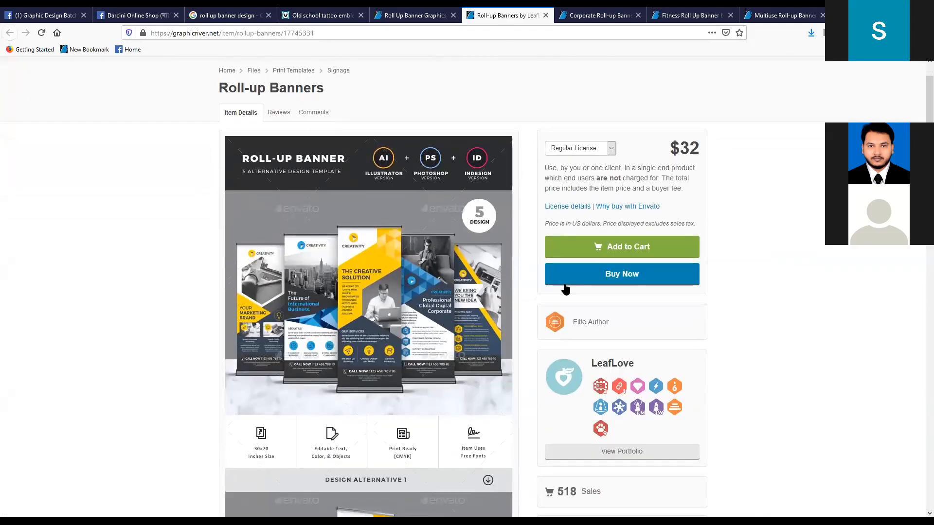
scroll(565, 289, "up", 2)
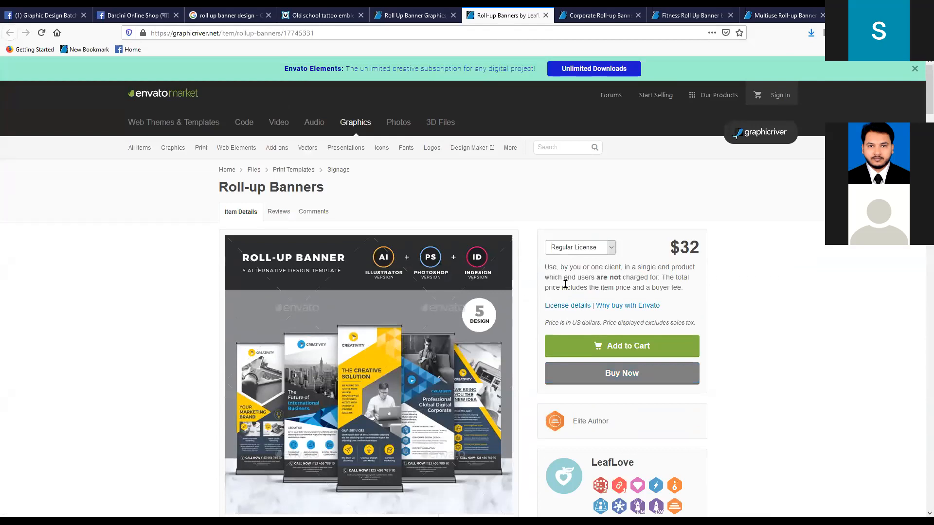
scroll(574, 321, "down", 6)
scroll(575, 321, "up", 5)
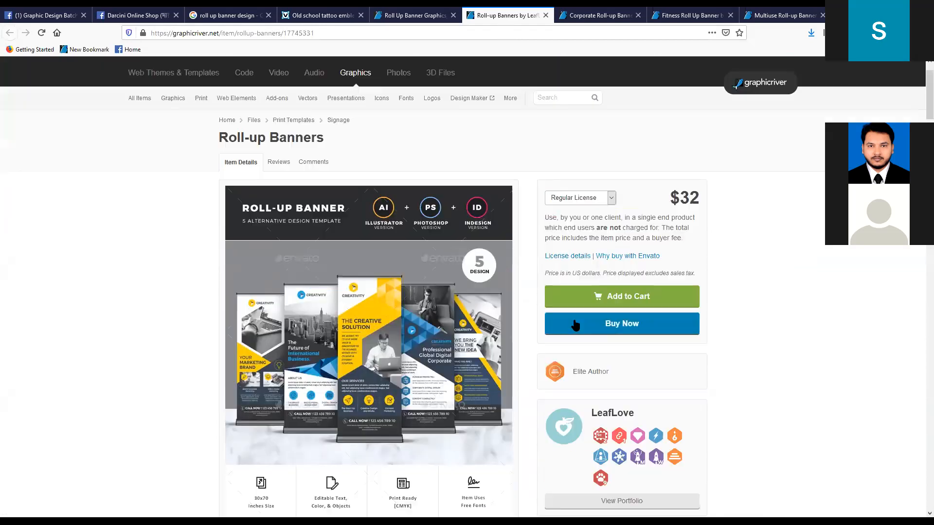
scroll(575, 325, "down", 2)
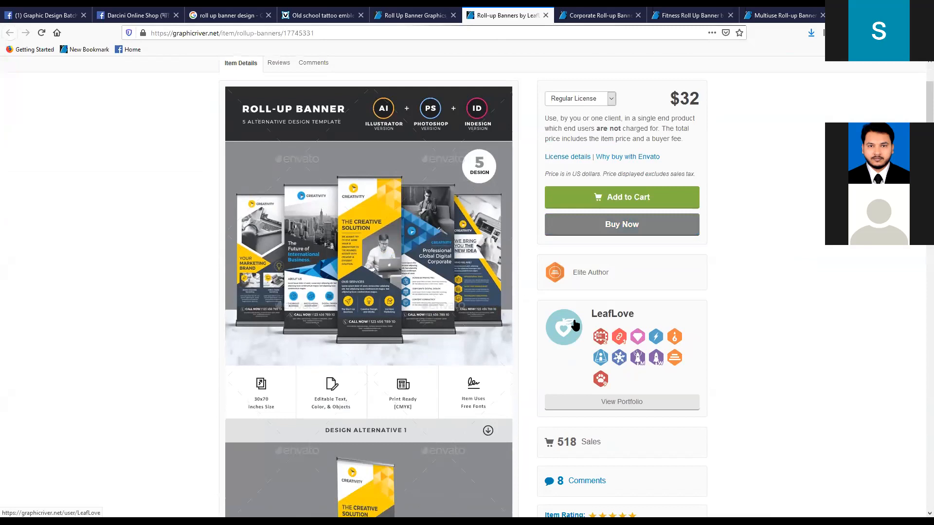
scroll(575, 324, "up", 3)
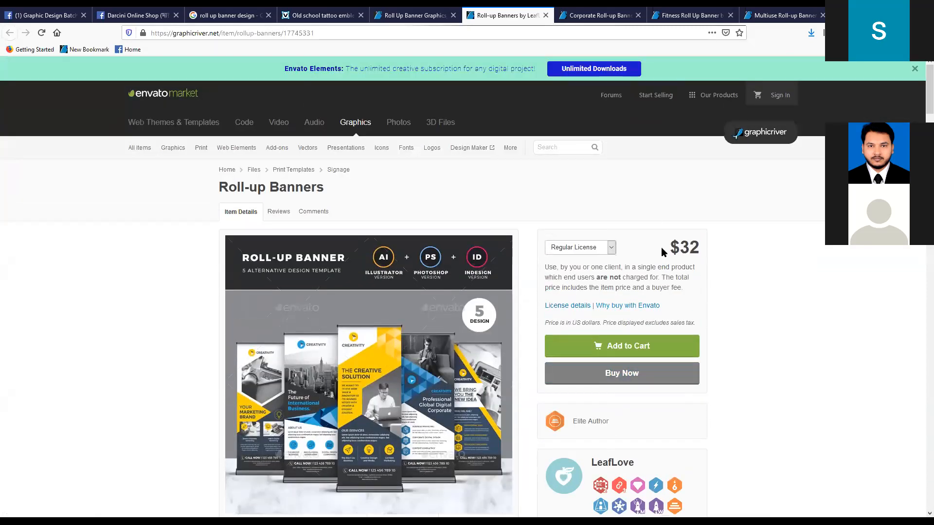
left_click_drag(671, 247, 718, 250)
left_click(726, 242)
left_click(30, 320)
- Highlight the sales figure on the Roll-up Banners item page and check the item details around it
scroll(28, 319, "down", 3)
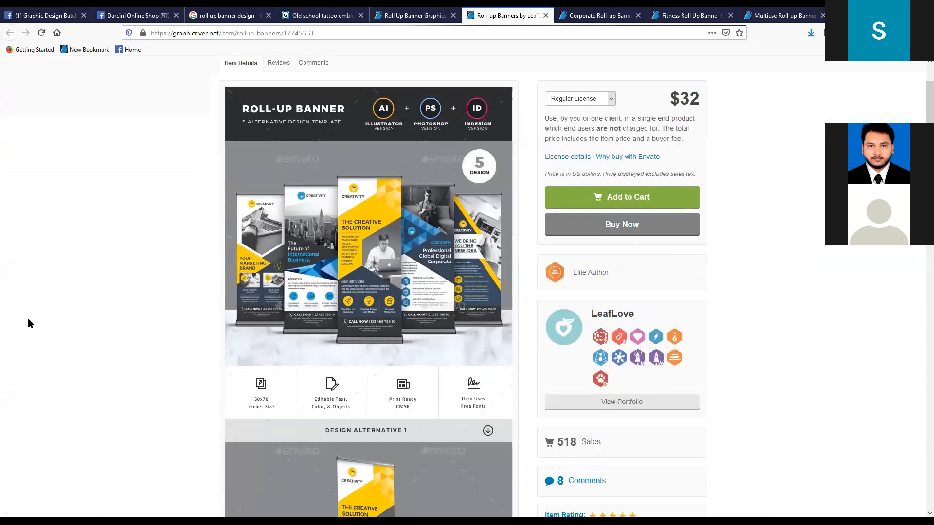
scroll(743, 202, "down", 3)
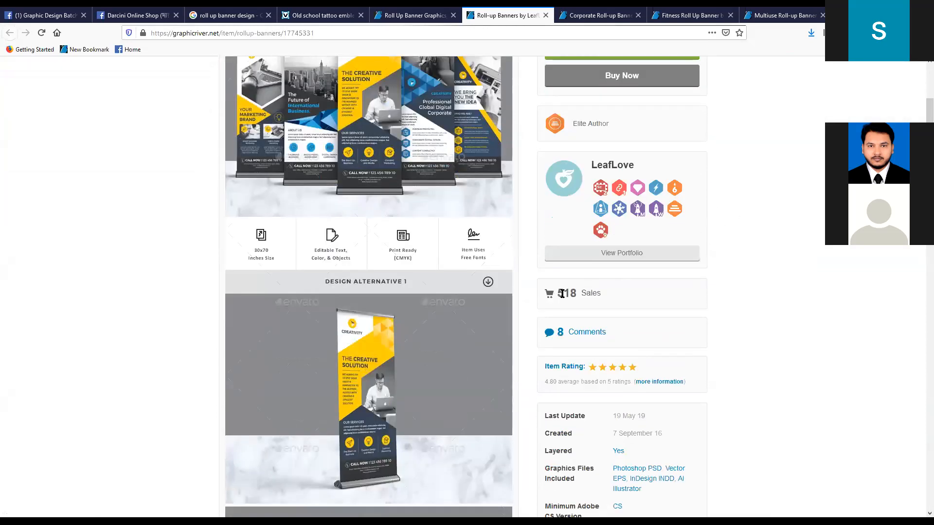
left_click_drag(563, 294, 618, 287)
left_click_drag(557, 294, 620, 292)
scroll(626, 287, "down", 3)
scroll(626, 287, "up", 9)
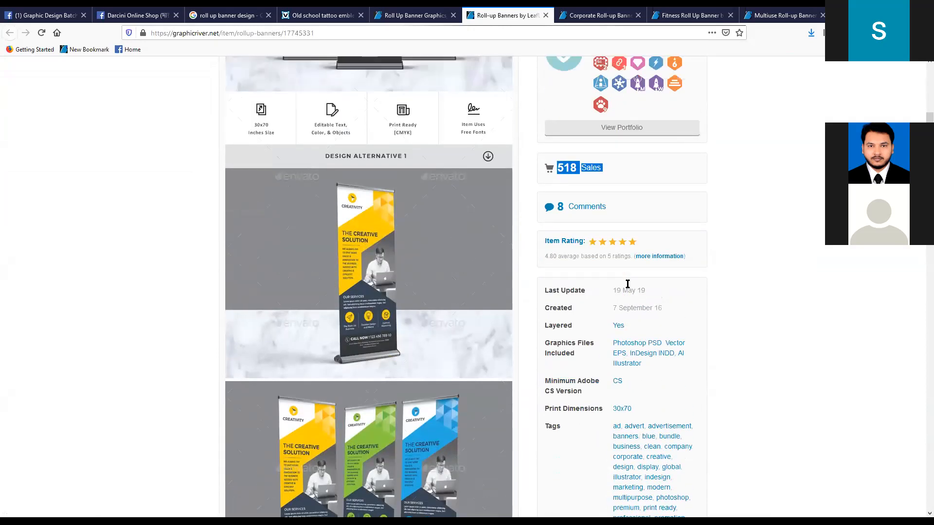
- Examine the Roll-up Banners design alternatives and their colour variations, down to the Fully Editable section
scroll(291, 368, "down", 20)
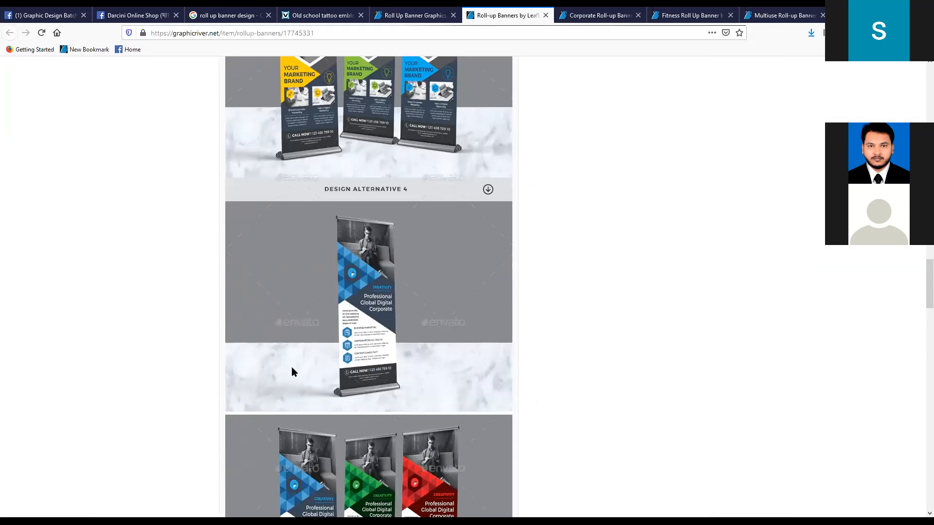
scroll(291, 372, "down", 15)
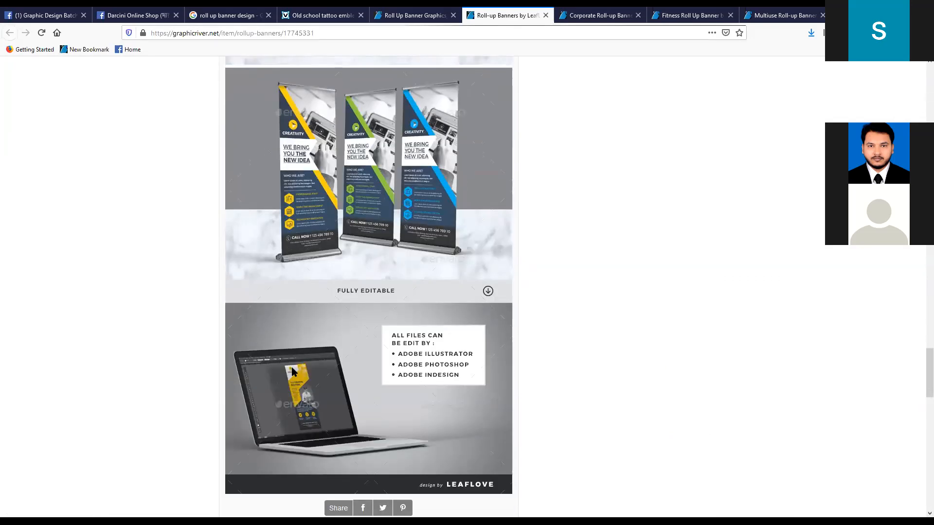
scroll(292, 371, "down", 8)
scroll(348, 365, "up", 20)
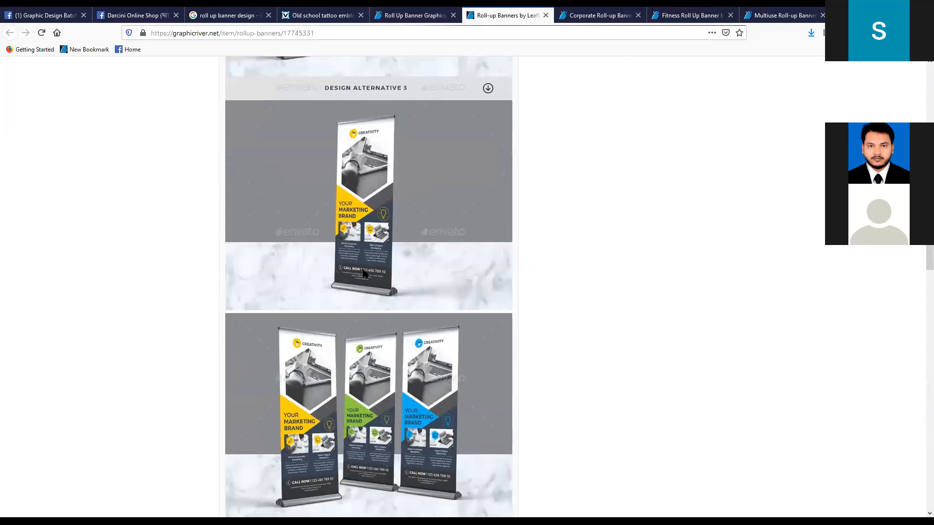
scroll(348, 264, "up", 1)
scroll(349, 264, "down", 15)
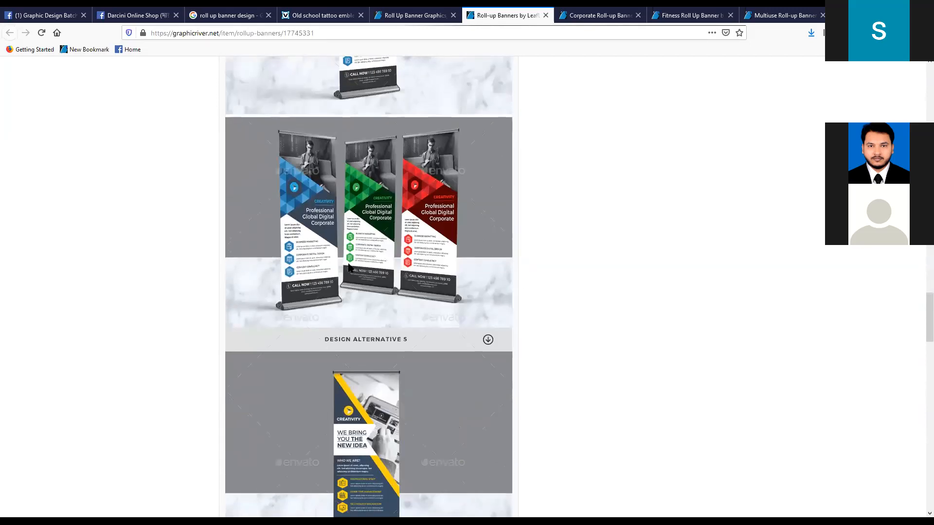
scroll(349, 266, "down", 2)
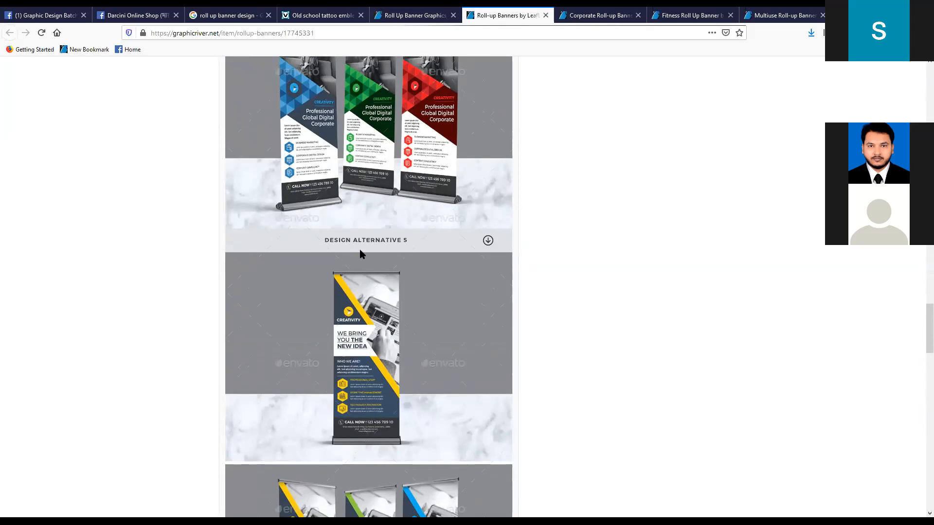
scroll(361, 253, "down", 12)
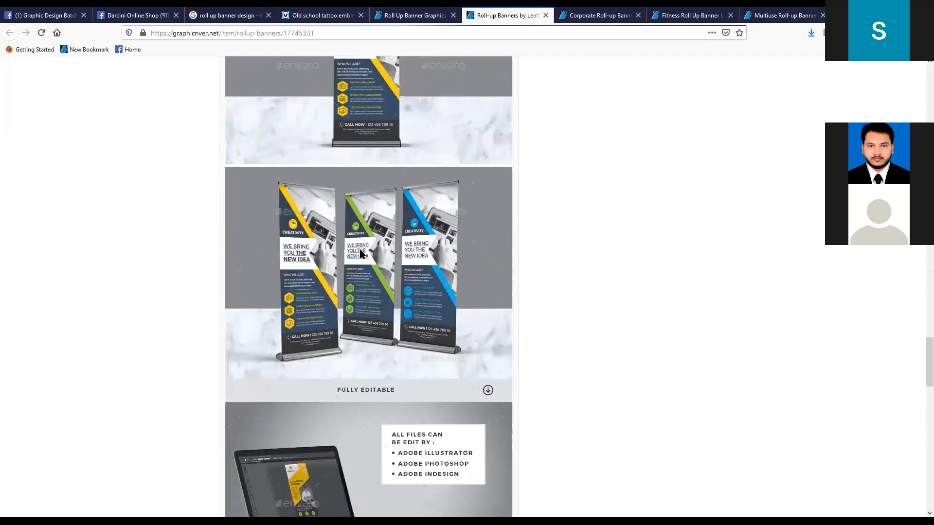
- Find the Features list in the item description and highlight the "30×70 inches size" line
scroll(360, 254, "down", 4)
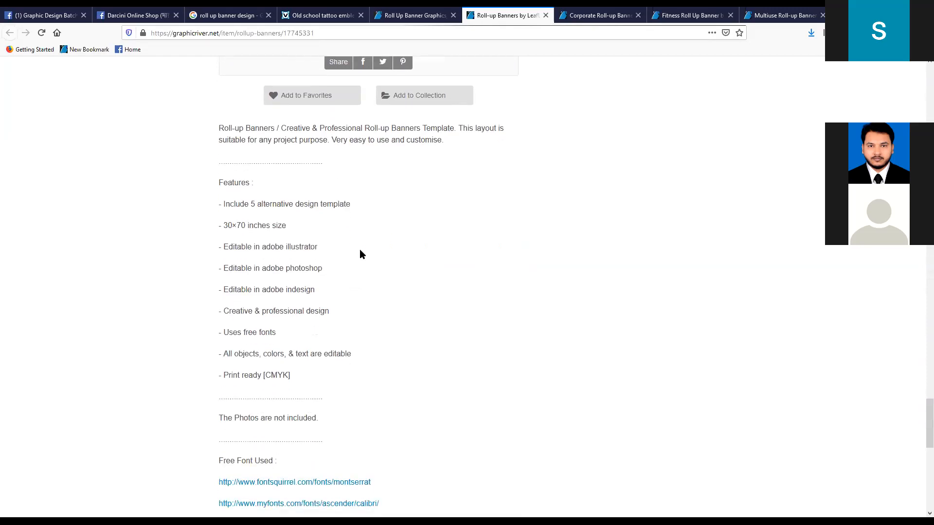
scroll(360, 253, "up", 2)
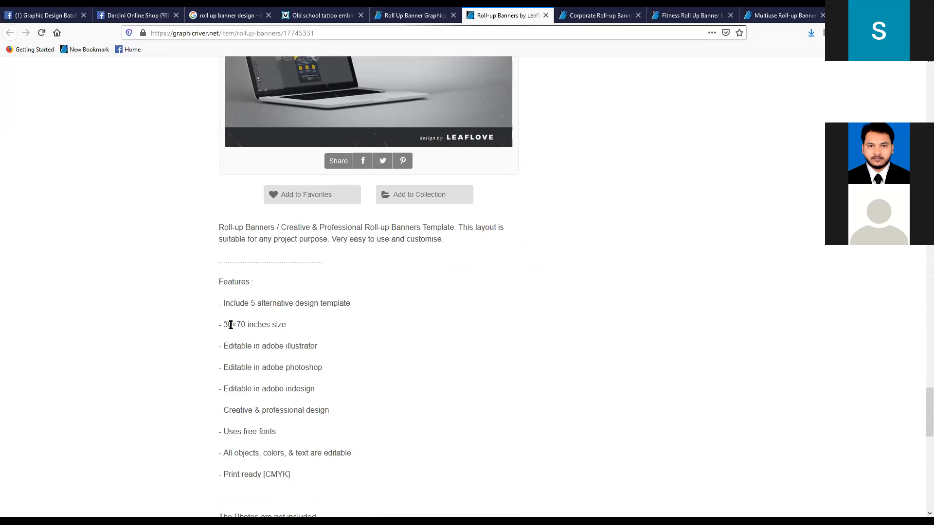
left_click_drag(226, 325, 306, 325)
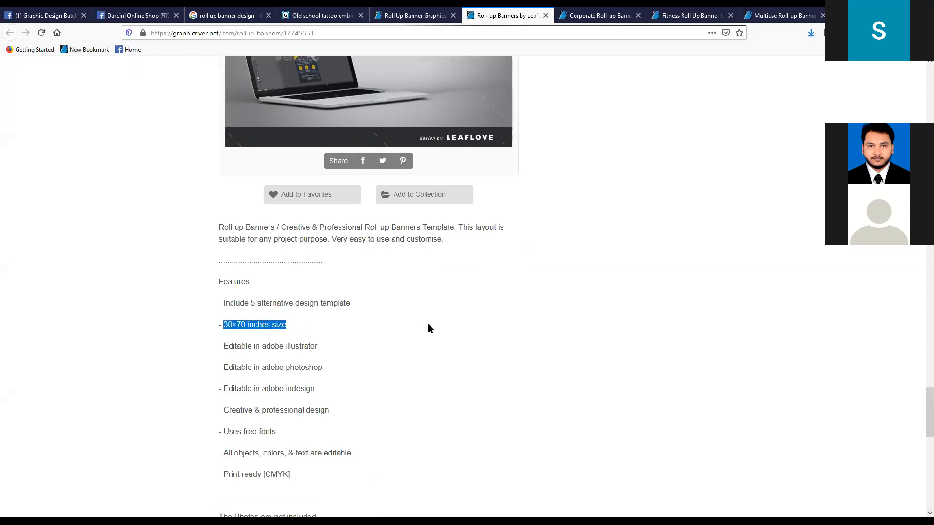
left_click(257, 324)
left_click_drag(223, 324, 299, 327)
left_click(315, 329)
left_click(266, 342)
left_click_drag(223, 330, 283, 326)
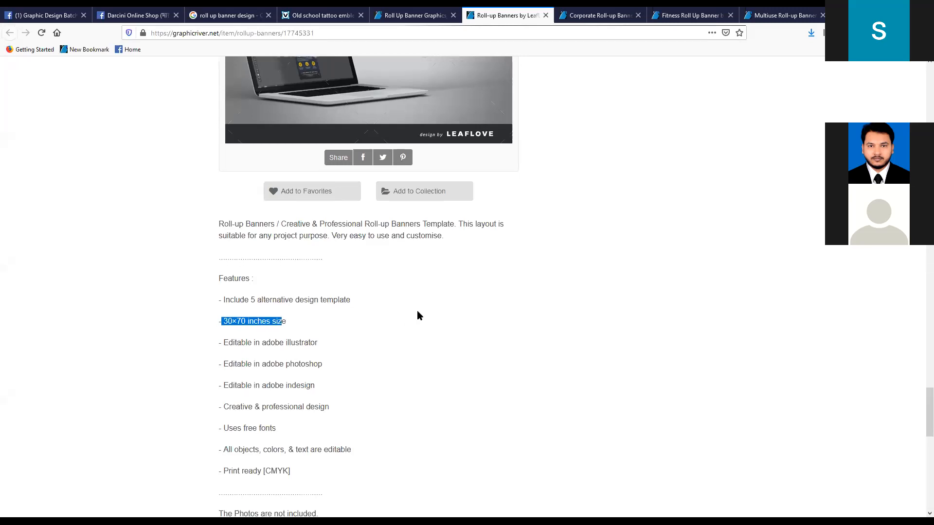
- Open the myfonts.com Calibri link under Free Font Used in a new tab and switch to that page
scroll(418, 312, "down", 1)
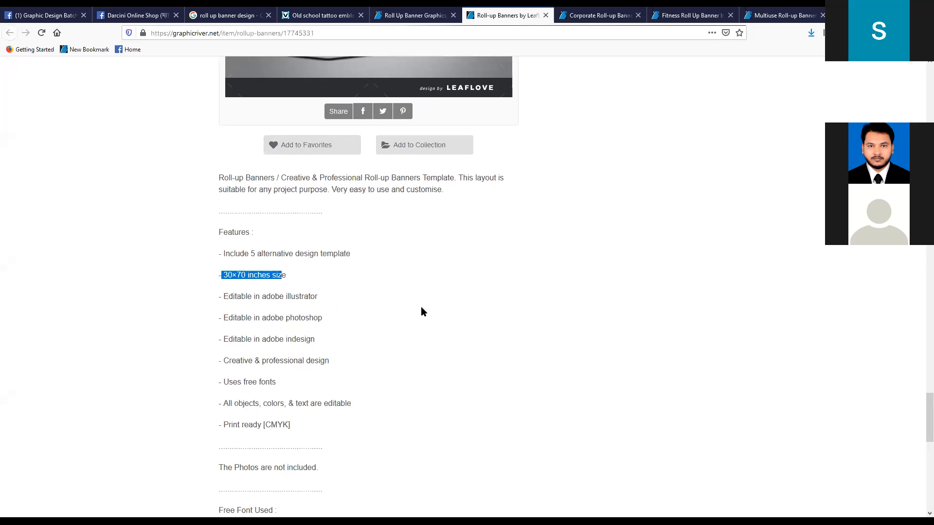
scroll(422, 307, "down", 4)
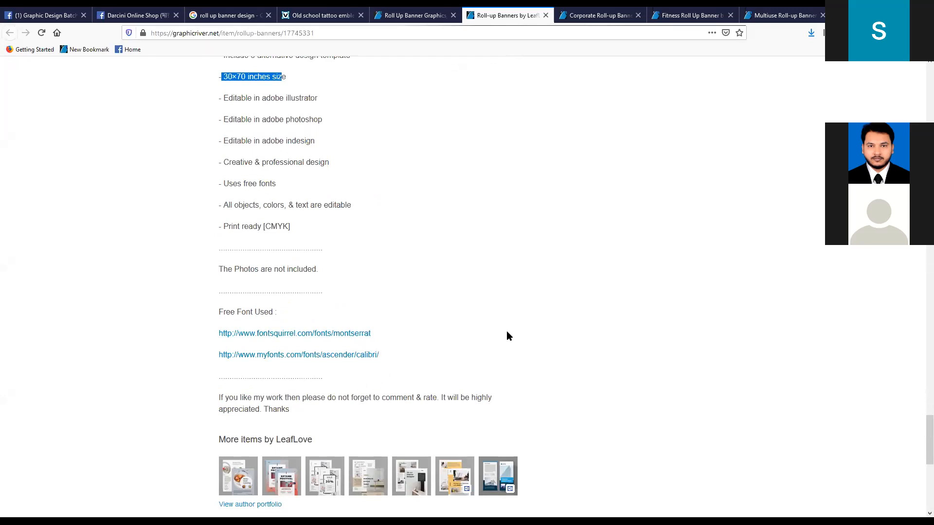
scroll(477, 362, "down", 2)
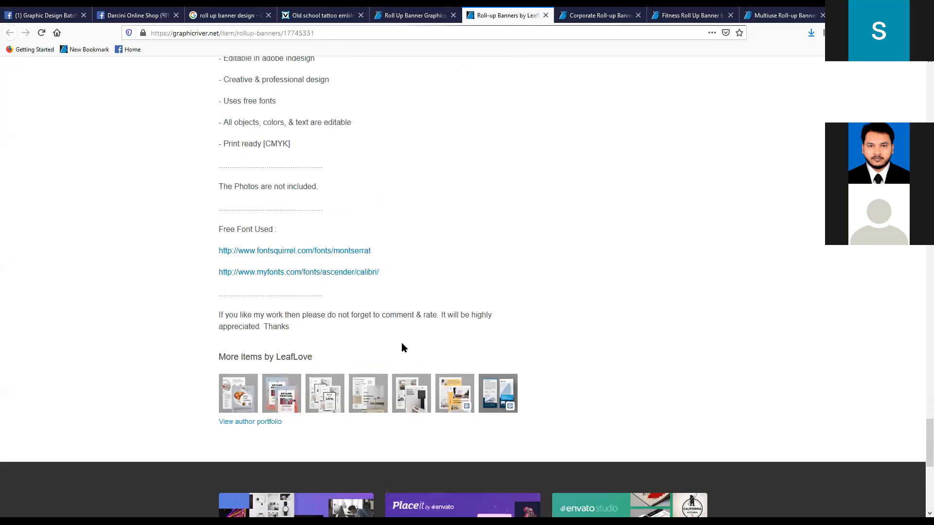
scroll(402, 343, "up", 1)
right_click(360, 306)
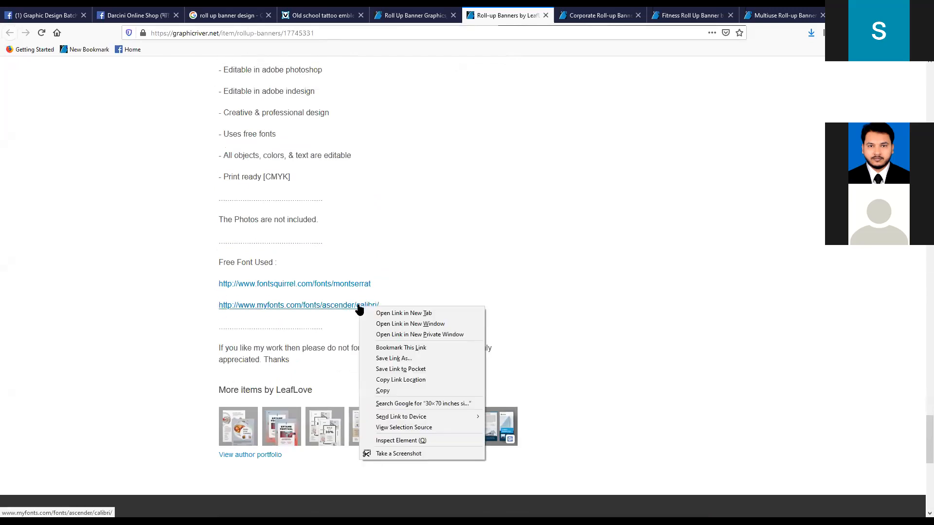
left_click(396, 313)
left_click(545, 15)
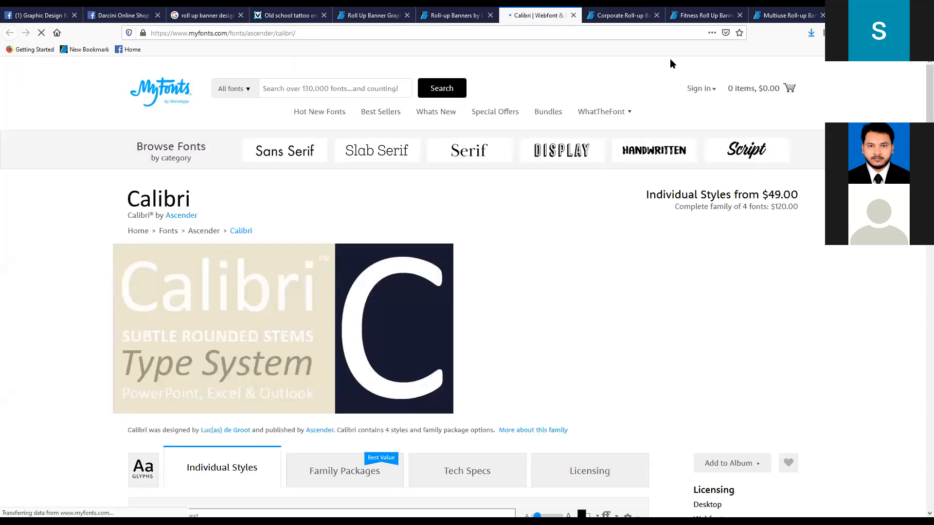
- Look over the Calibri font page on MyFonts, including its individual styles and their prices
scroll(115, 287, "down", 7)
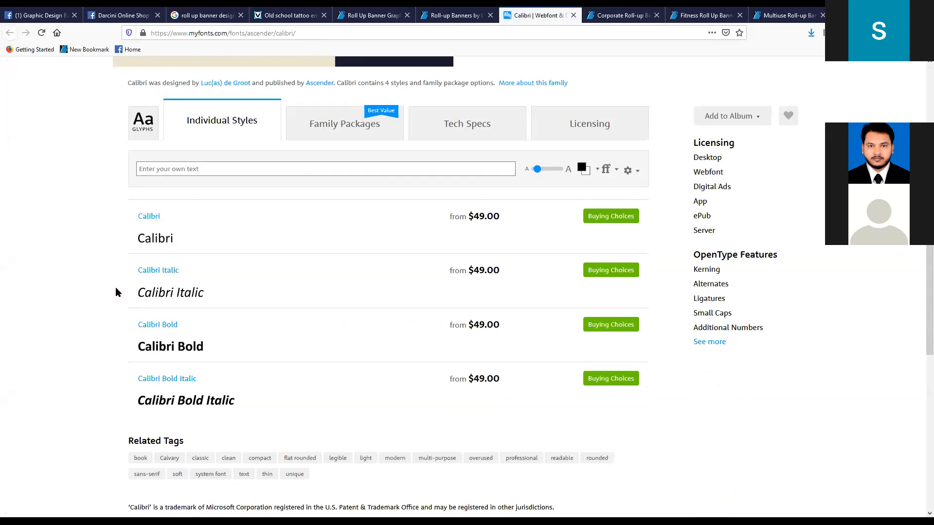
scroll(115, 293, "up", 3)
scroll(115, 292, "up", 5)
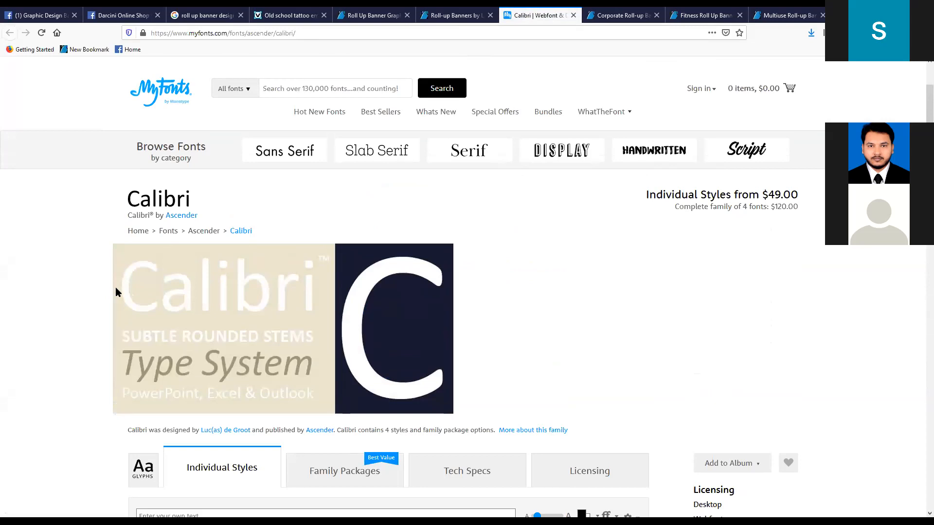
scroll(115, 287, "up", 2)
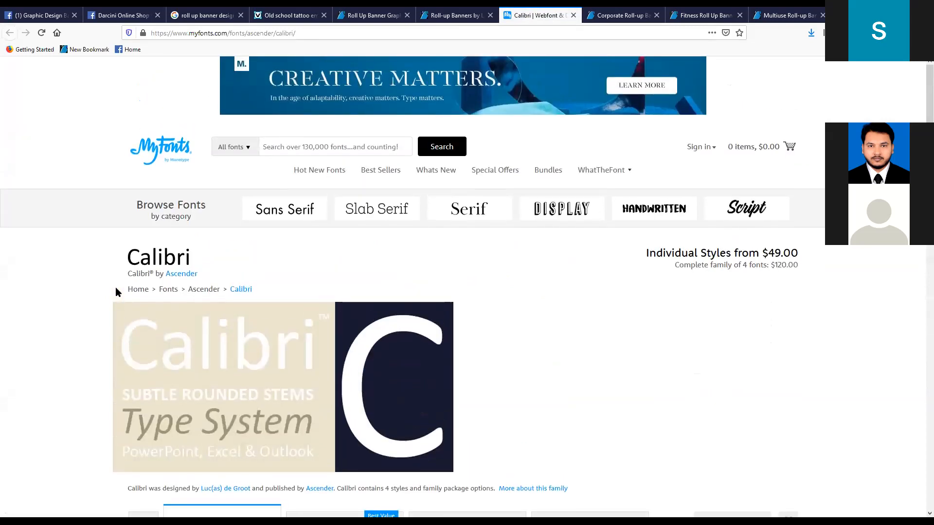
scroll(115, 288, "down", 5)
scroll(115, 288, "up", 5)
- Return to the Roll-up Banners item page and review its designs back up to the main preview image
left_click(449, 16)
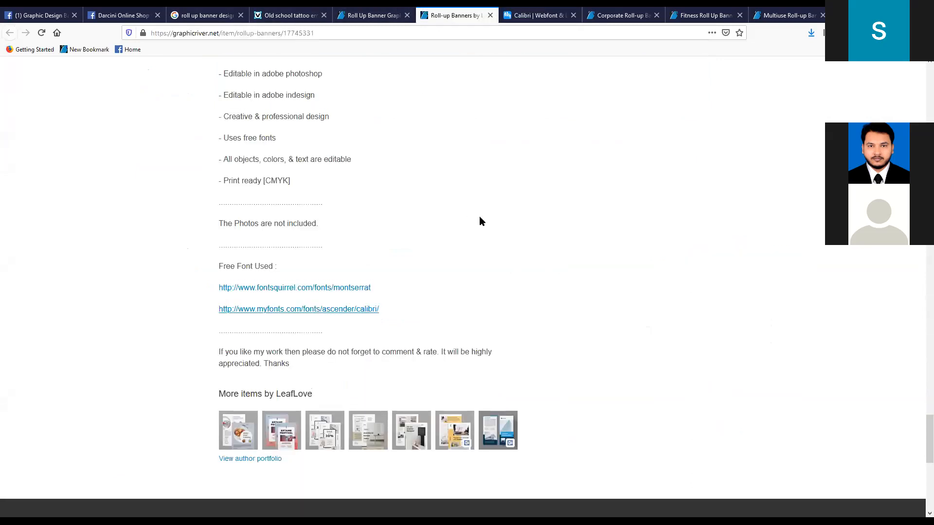
scroll(480, 219, "up", 15)
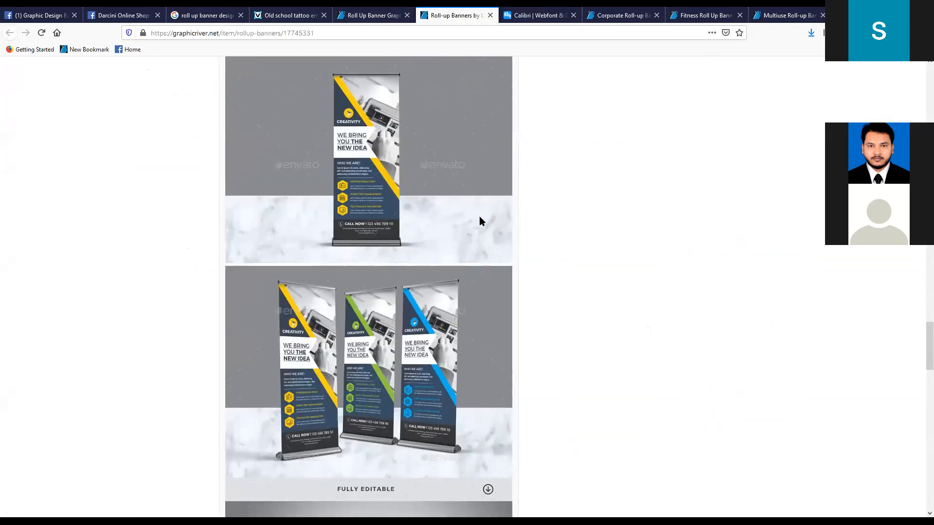
scroll(479, 221, "up", 15)
scroll(479, 221, "up", 15)
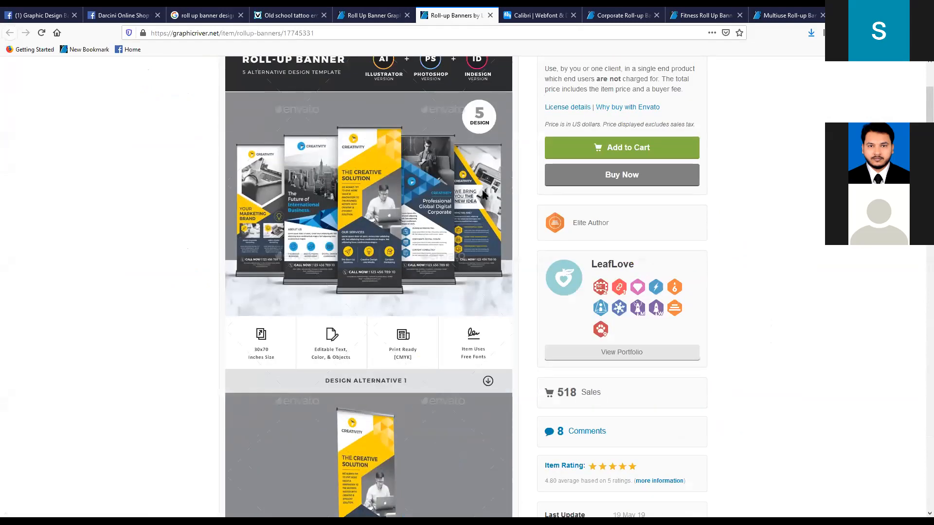
- View the Corporate Roll-up Banners page and the Fitness Roll Up Banner page, checking each item's main preview, price and sales
left_click(589, 13)
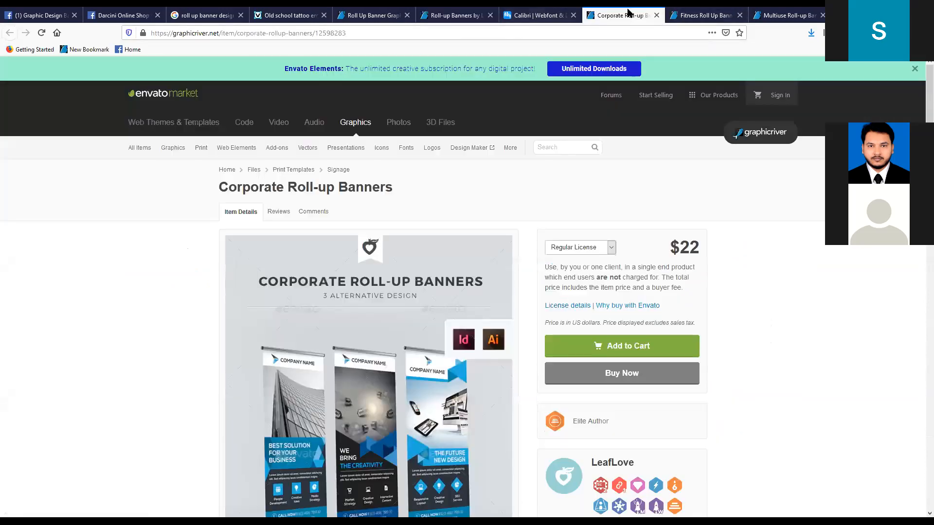
scroll(483, 270, "down", 4)
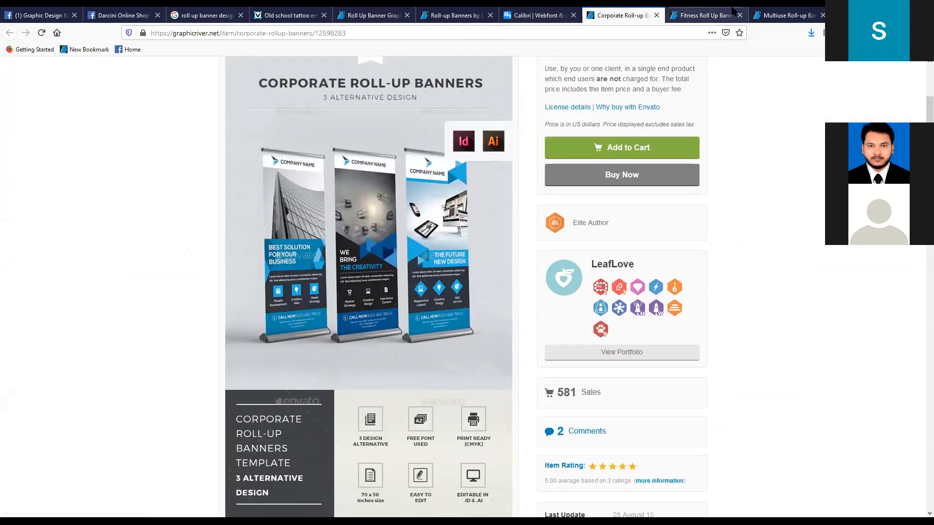
left_click(693, 15)
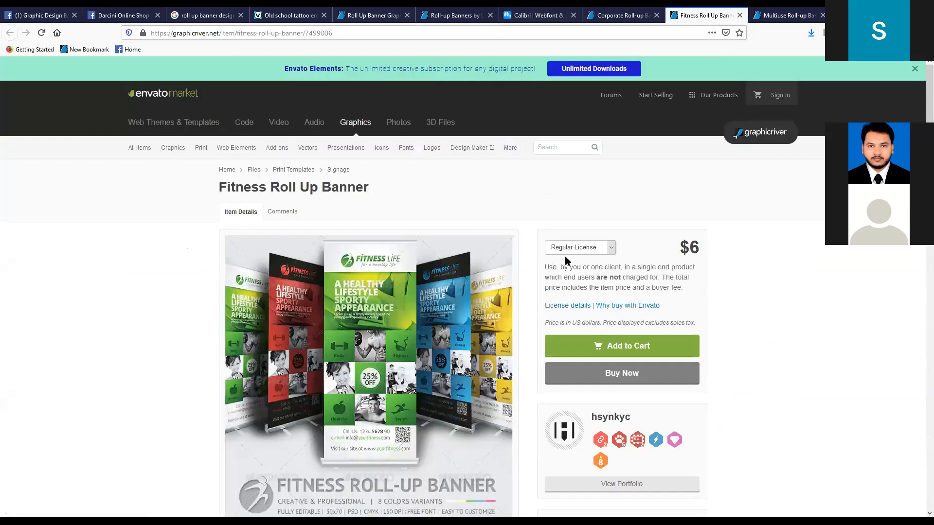
scroll(565, 259, "down", 3)
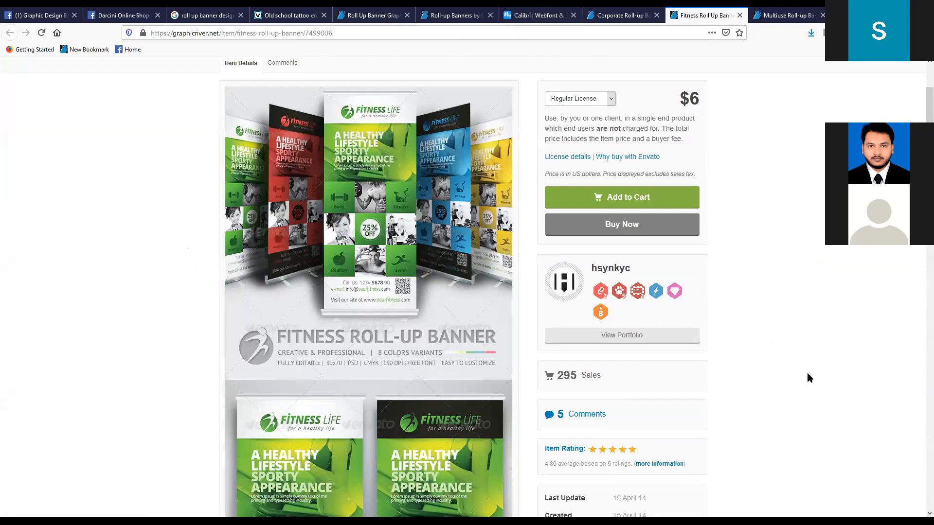
- Return to the Roll-up Banners item page and look through its design alternatives and their color variants
left_click(618, 15)
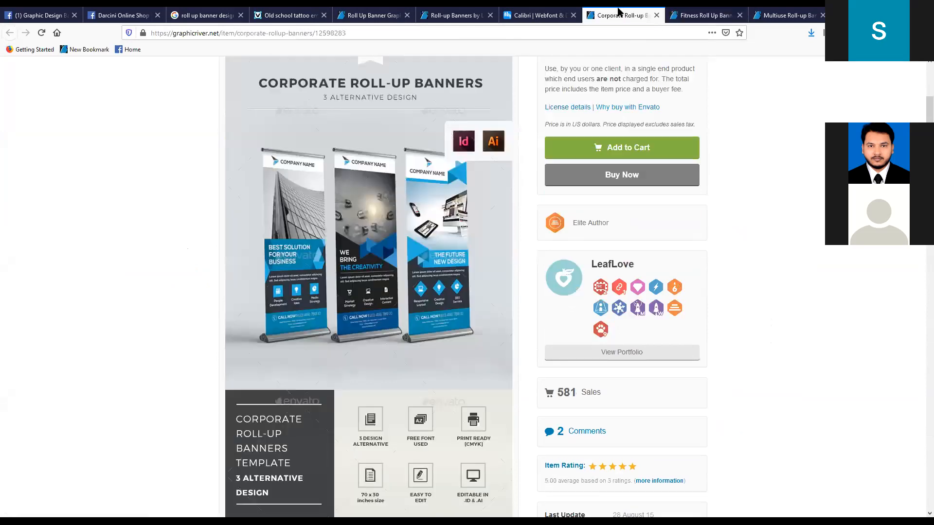
left_click(520, 18)
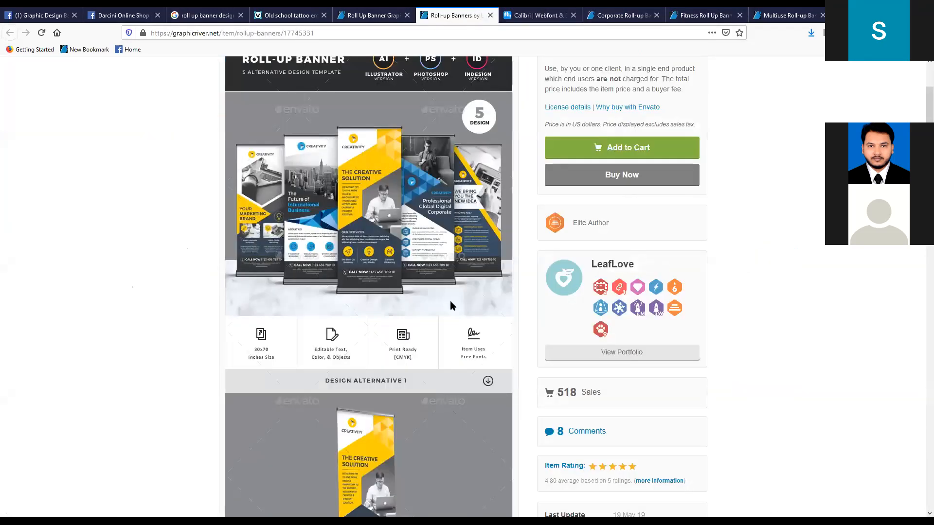
scroll(452, 305, "up", 2)
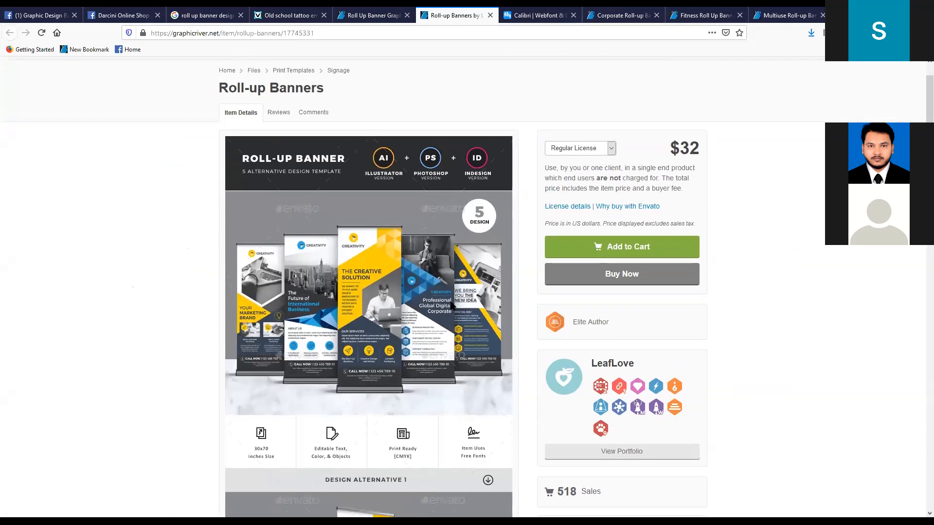
scroll(451, 305, "down", 8)
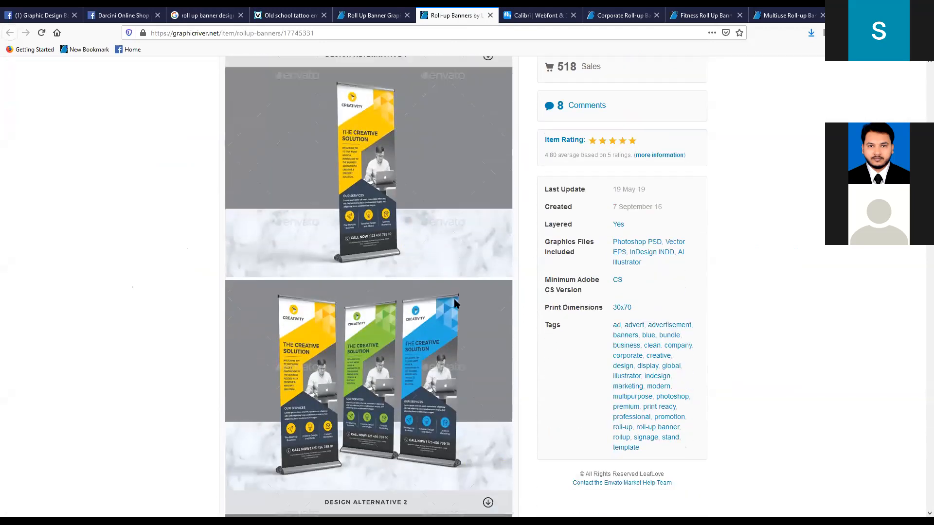
scroll(455, 304, "down", 11)
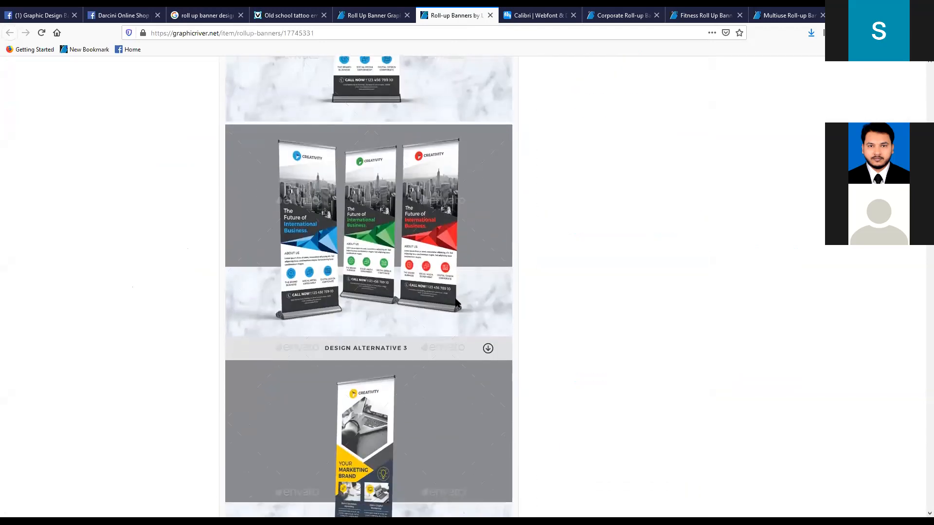
scroll(456, 304, "down", 3)
scroll(456, 300, "up", 12)
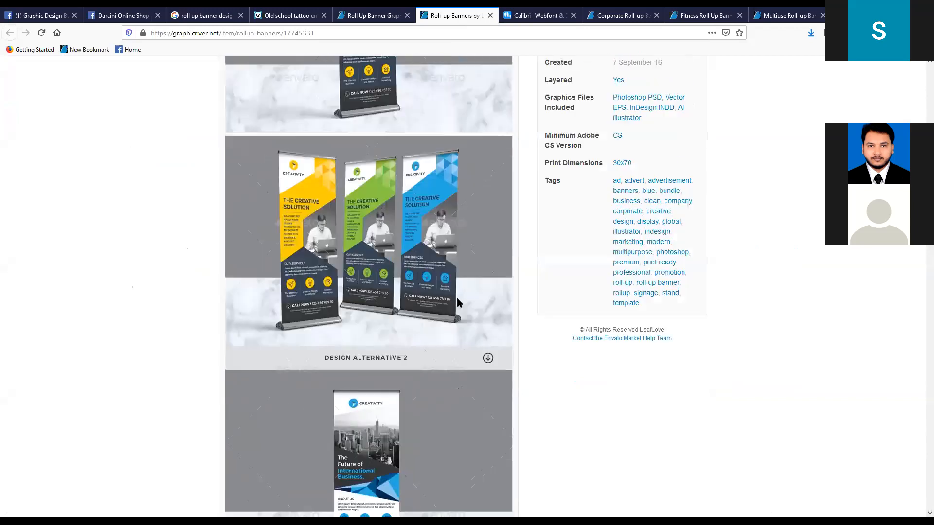
scroll(457, 302, "up", 8)
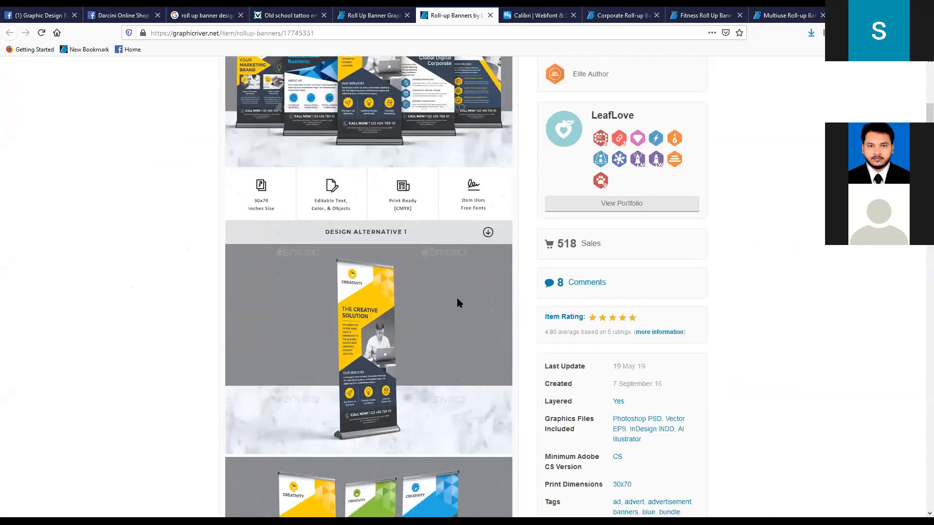
scroll(459, 301, "up", 2)
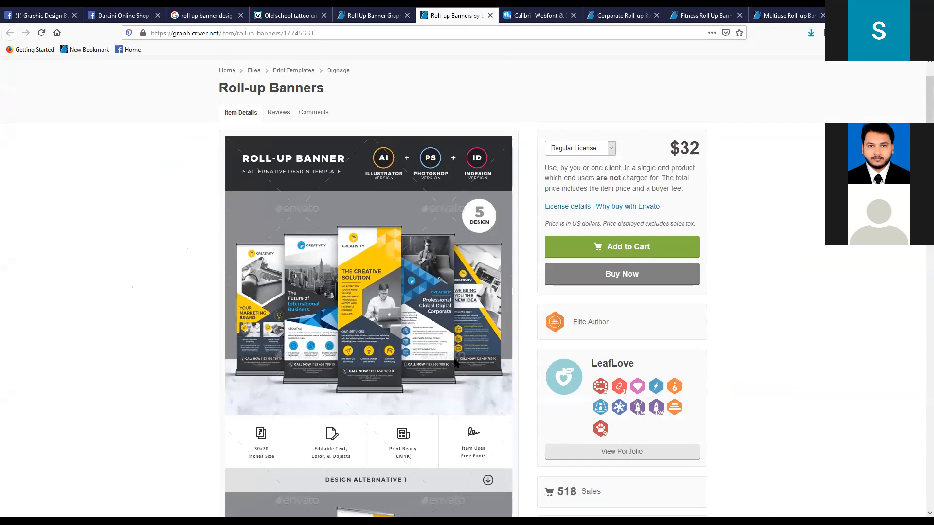
- Examine the main preview of the five Roll-up Banners designs and select the item page's web address
scroll(457, 362, "down", 7)
scroll(457, 362, "up", 7)
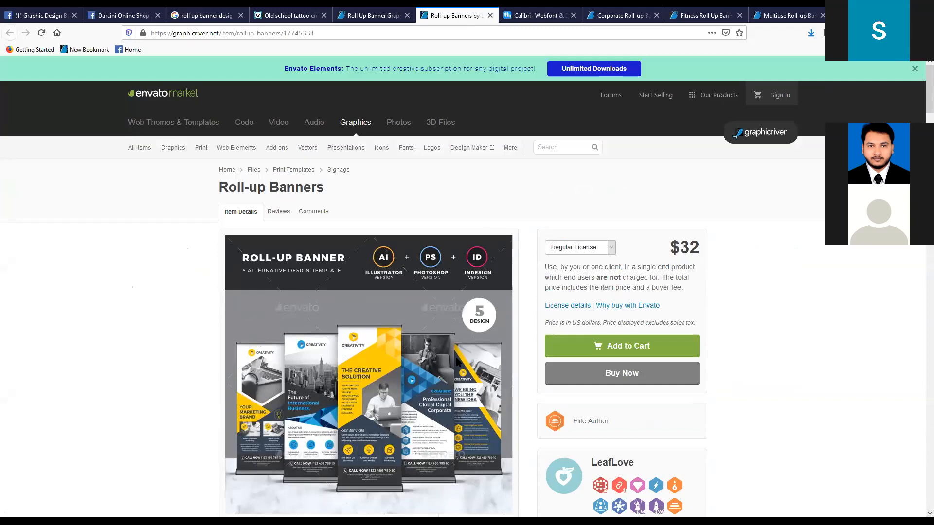
scroll(472, 390, "down", 2)
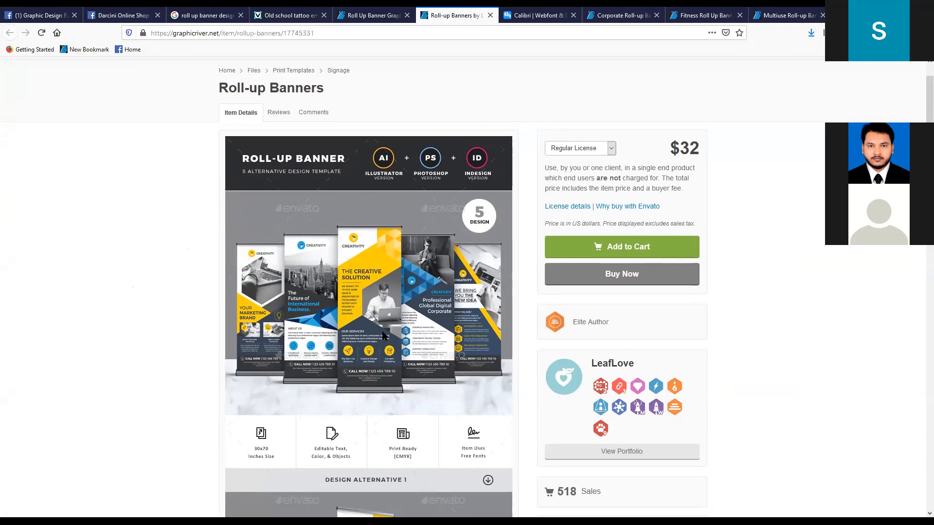
scroll(487, 317, "up", 3)
left_click(229, 32)
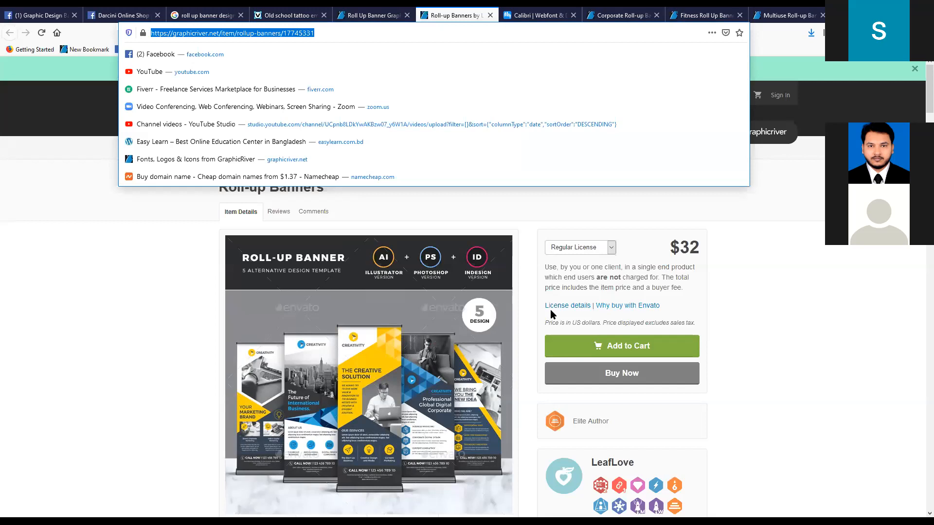
left_click(126, 342)
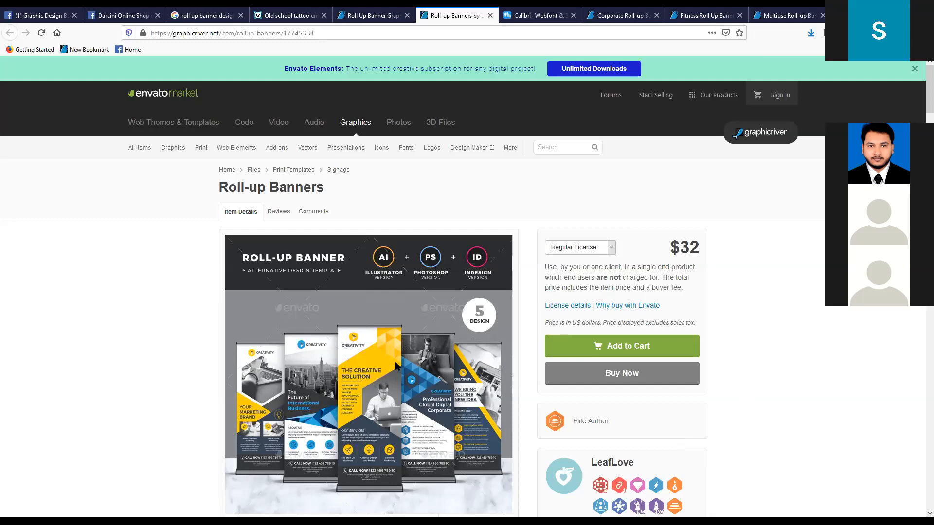
- Review Design Alternative 1 of the Roll-up Banners item along with its yellow, green and blue versions
scroll(389, 368, "down", 2)
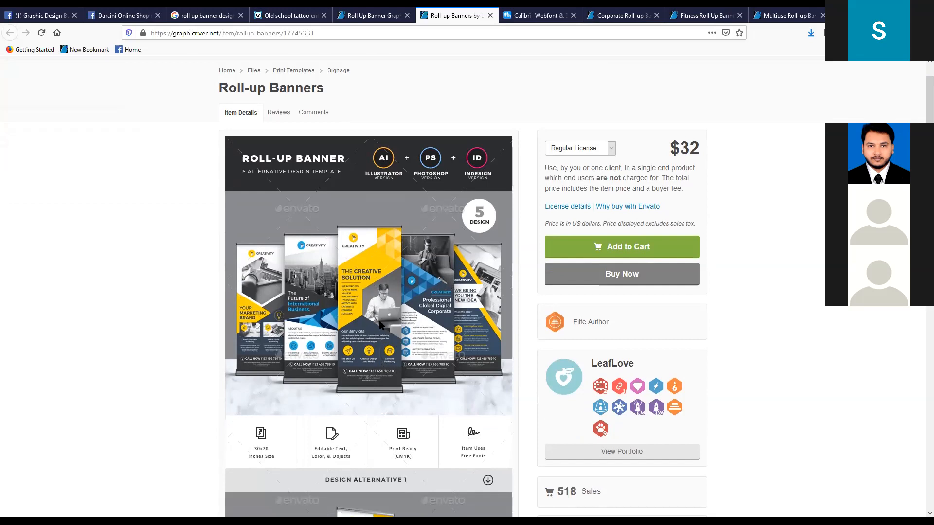
scroll(380, 329, "down", 5)
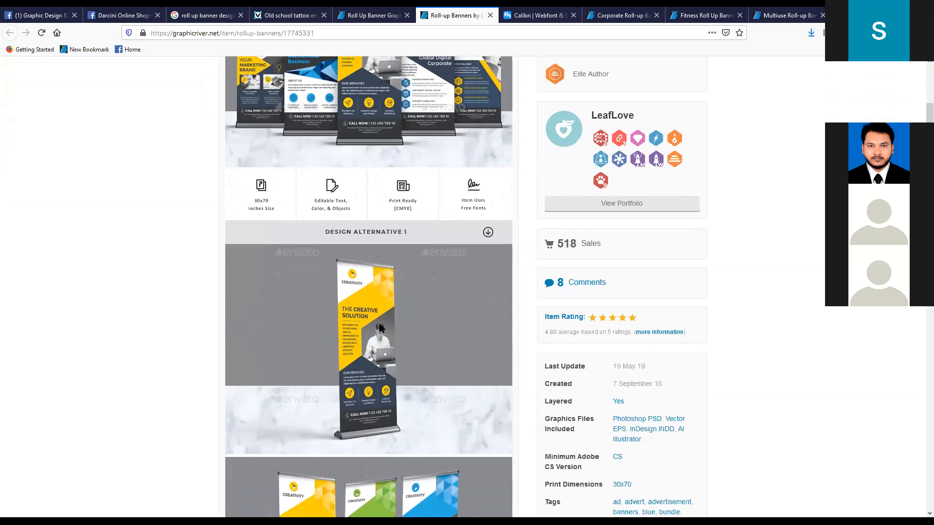
scroll(375, 348, "down", 4)
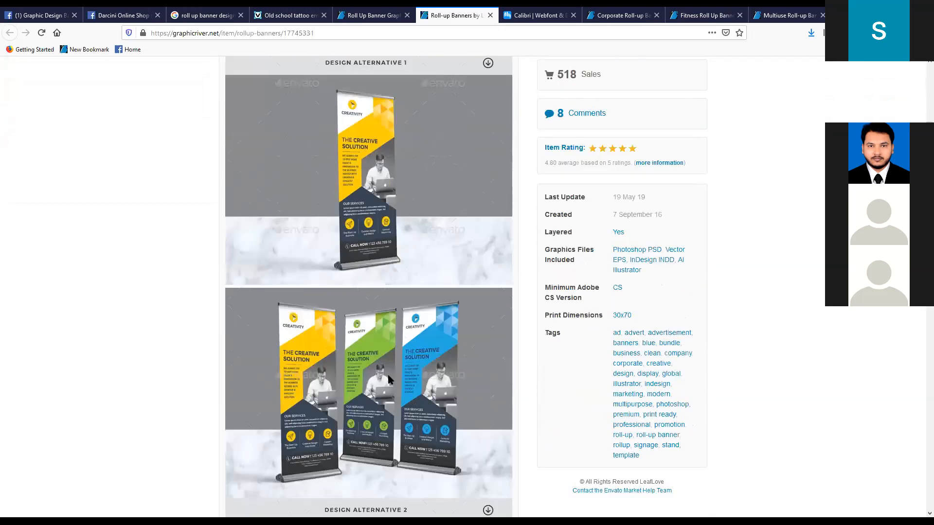
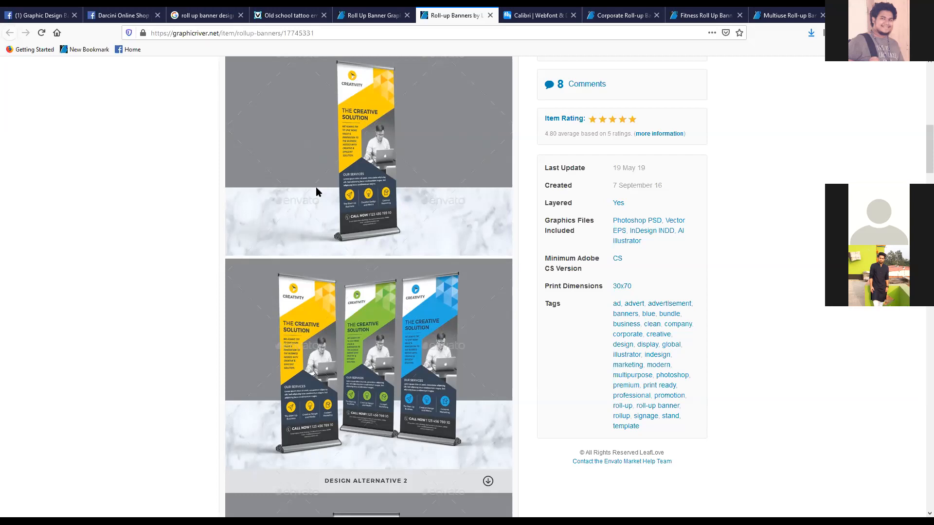
- Review the Roll-up Banners item's main preview, price and header details, and briefly bring up the page's web address
scroll(311, 276, "up", 3)
scroll(310, 276, "up", 5)
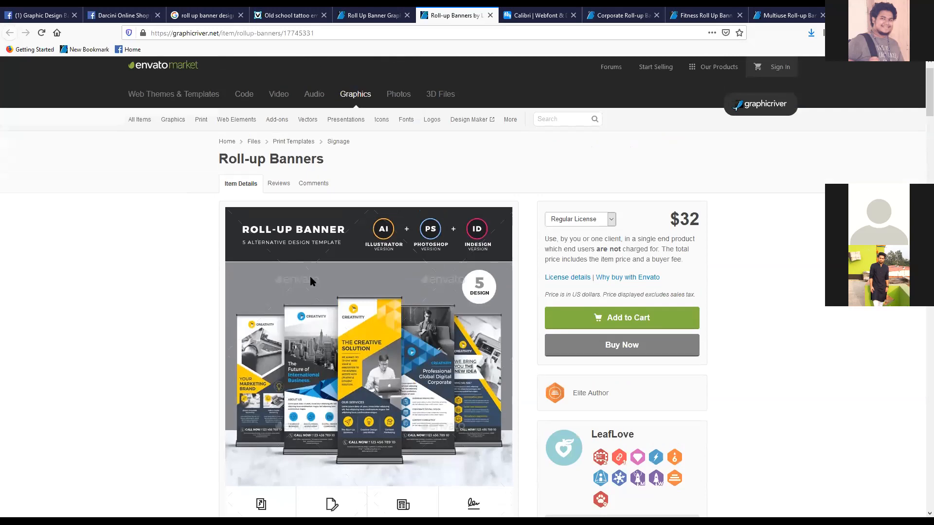
scroll(310, 277, "down", 2)
scroll(311, 281, "up", 2)
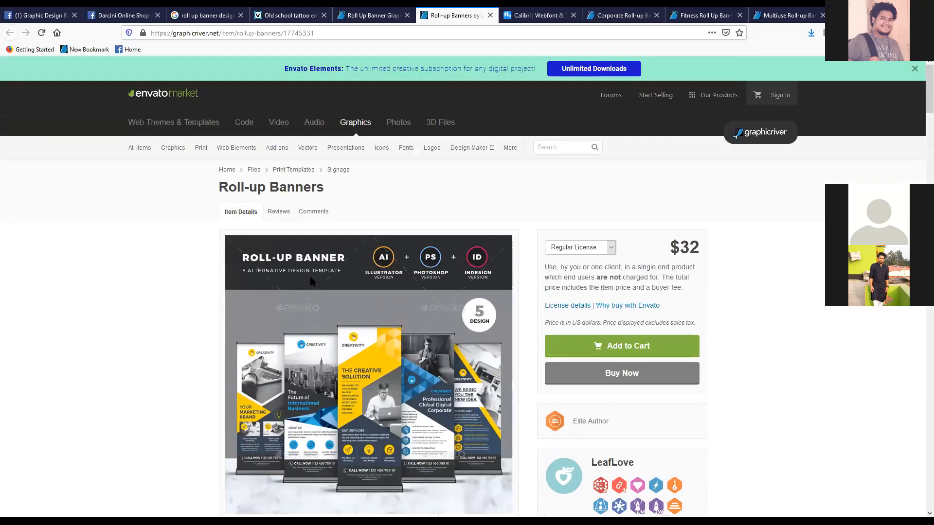
scroll(215, 335, "down", 4)
left_click(258, 33)
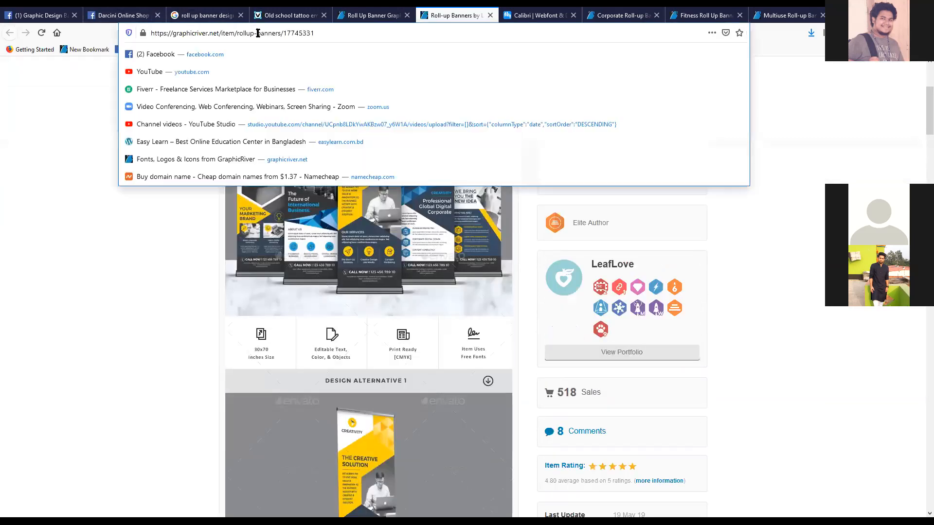
left_click(83, 335)
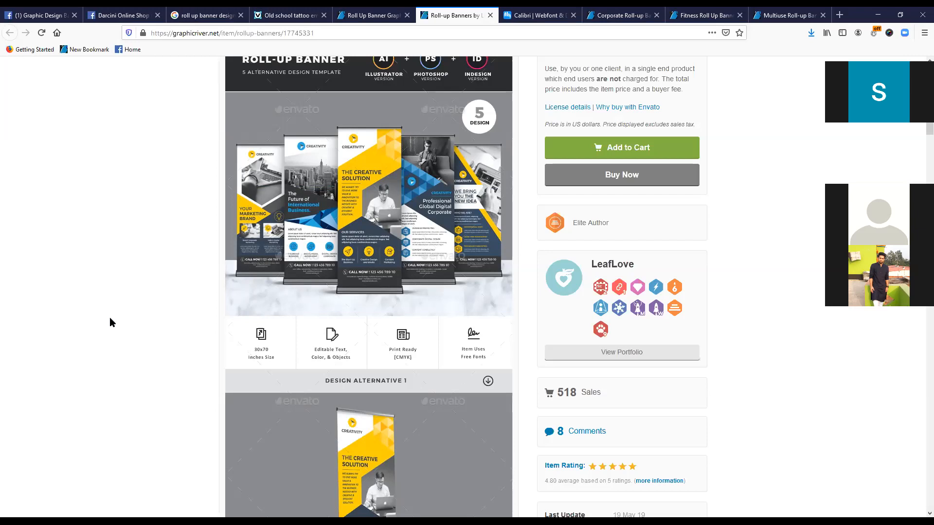
- Examine Design Alternative 1 with its yellow, green and blue versions and select the item page's web address
scroll(186, 383, "down", 7)
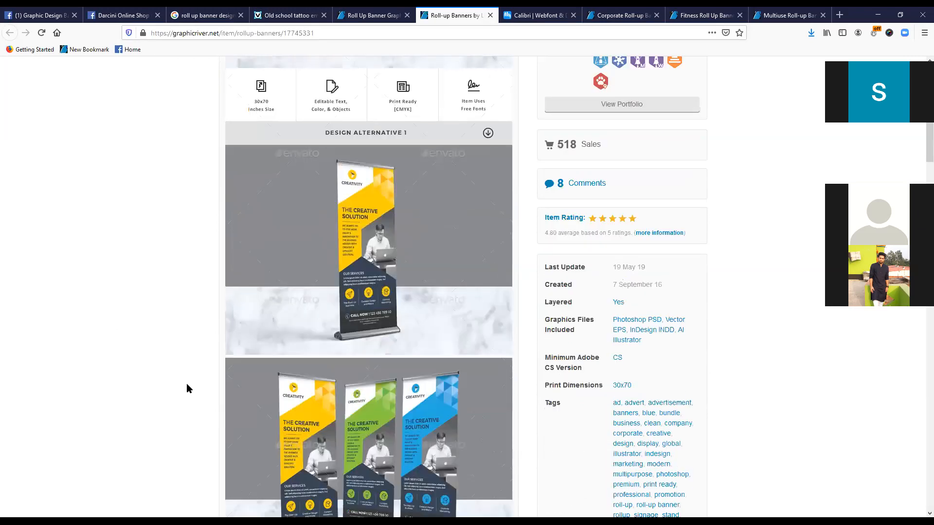
scroll(377, 304, "up", 1)
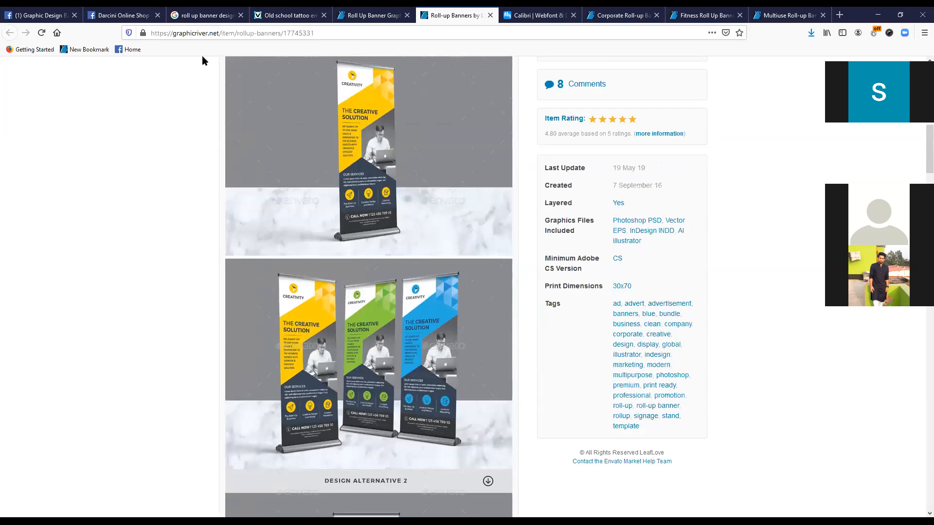
left_click(241, 34)
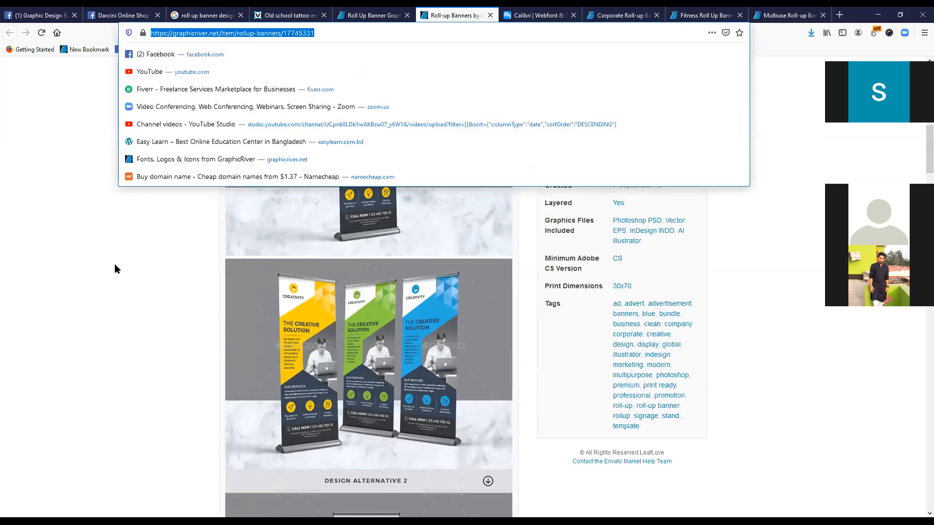
left_click(153, 349)
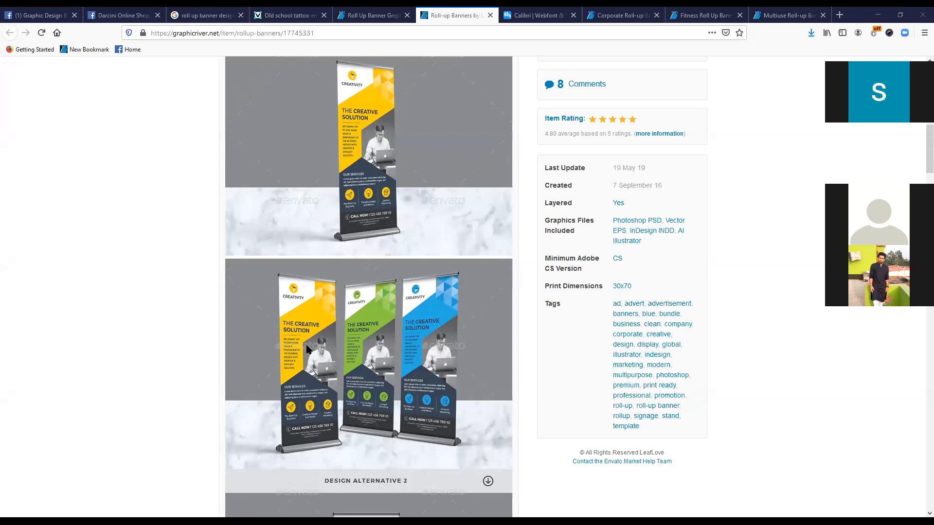
- Look through Design Alternatives 2 to 5 with their color variants and the Fully Editable section of the item page
scroll(299, 354, "down", 10)
scroll(315, 347, "down", 10)
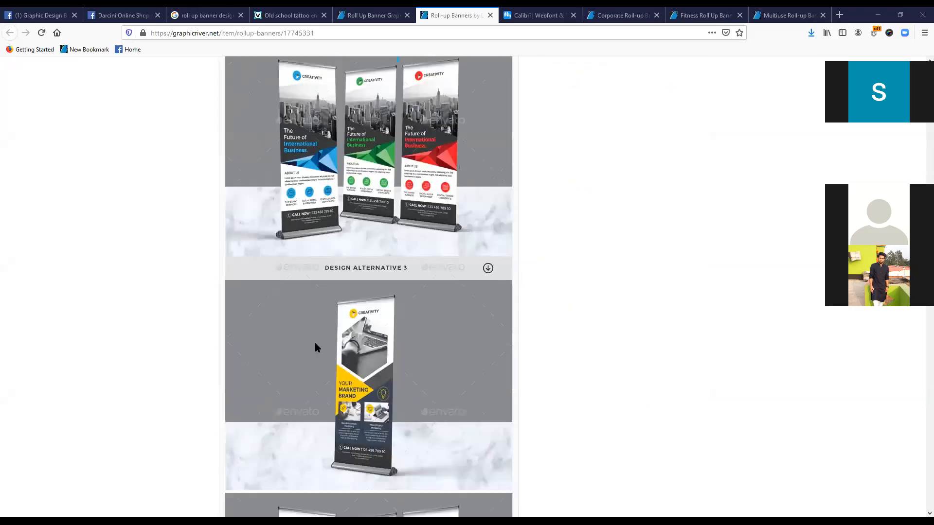
scroll(315, 347, "down", 10)
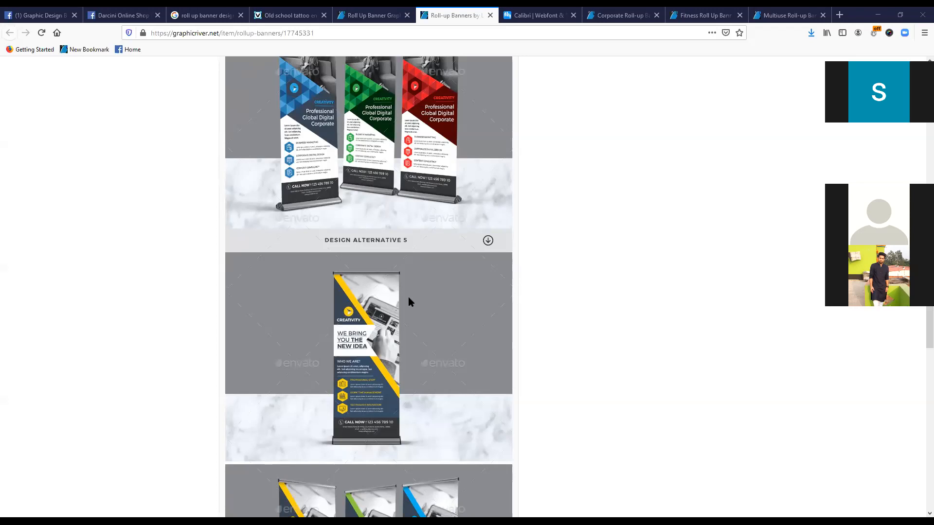
scroll(325, 385, "down", 5)
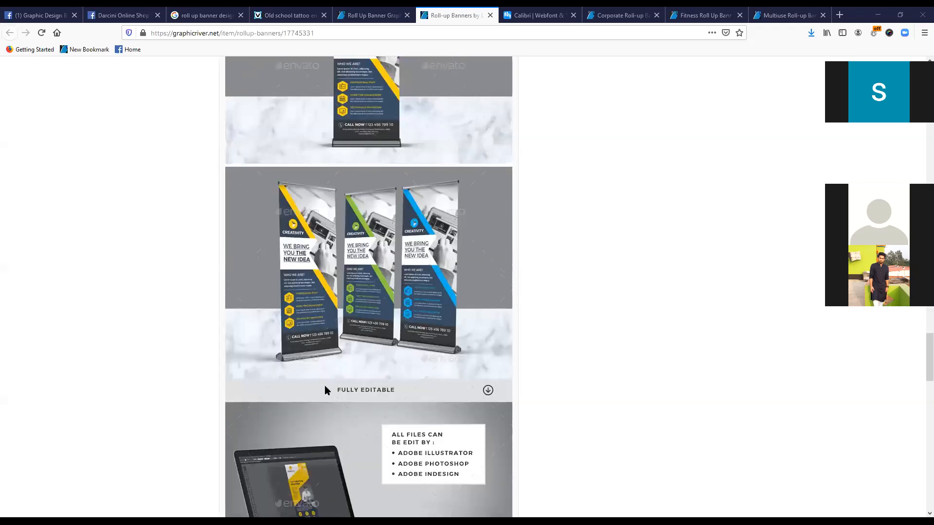
scroll(325, 386, "down", 5)
scroll(325, 385, "up", 5)
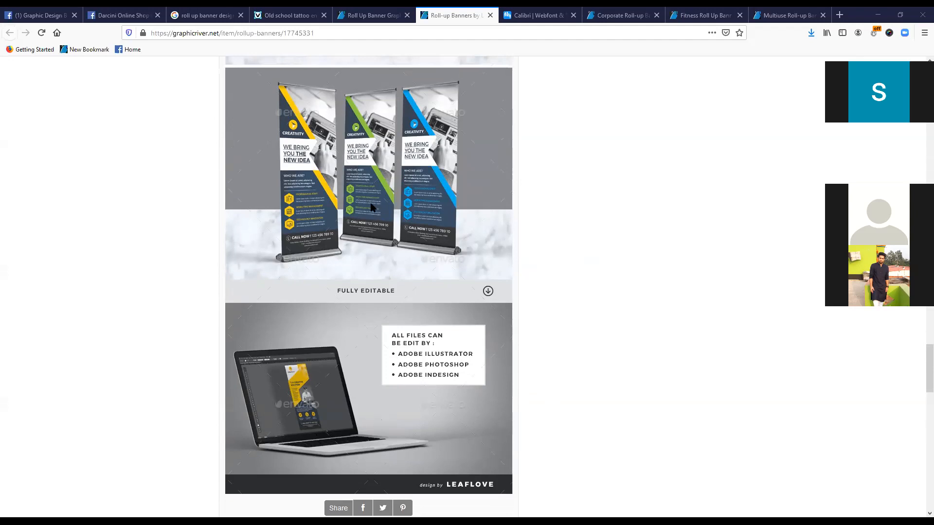
scroll(413, 267, "up", 3)
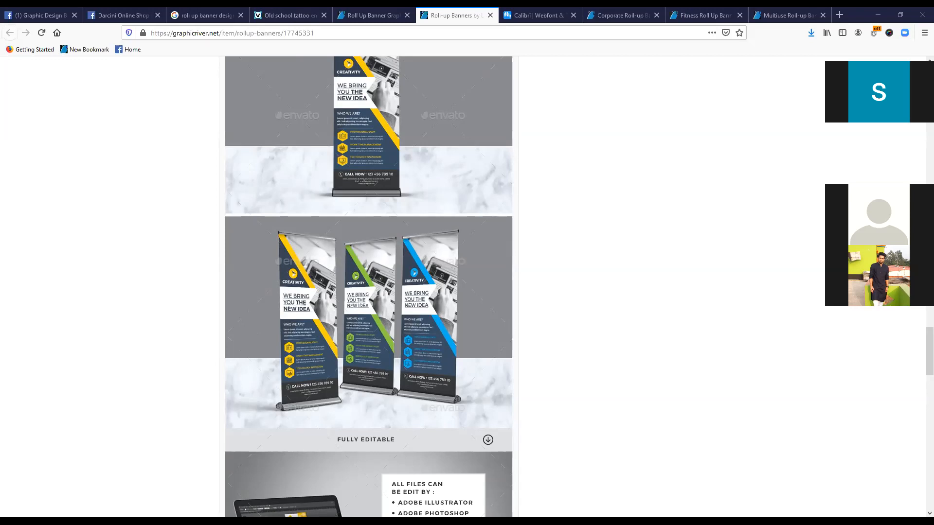
- Switch to Adobe Illustrator and start a new document from the Print presets with the units set to inches
key("alt+Tab")
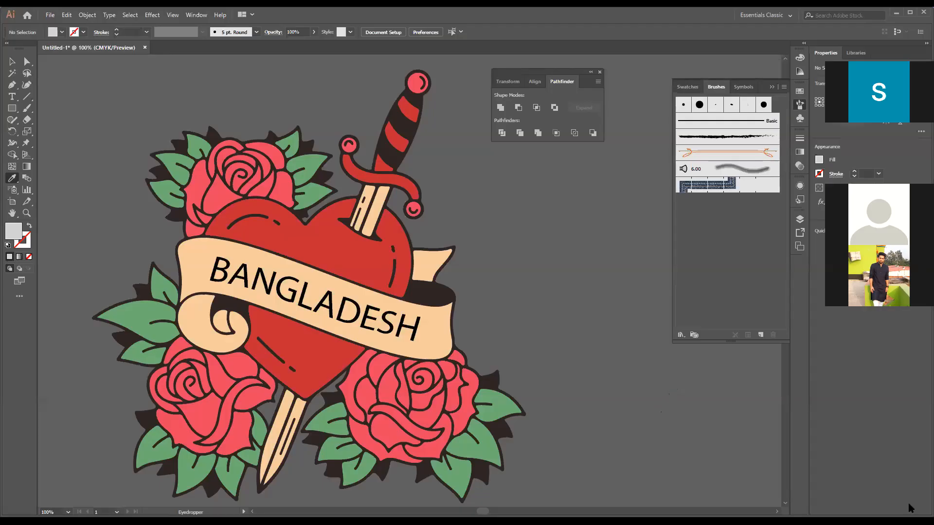
key("alt+f")
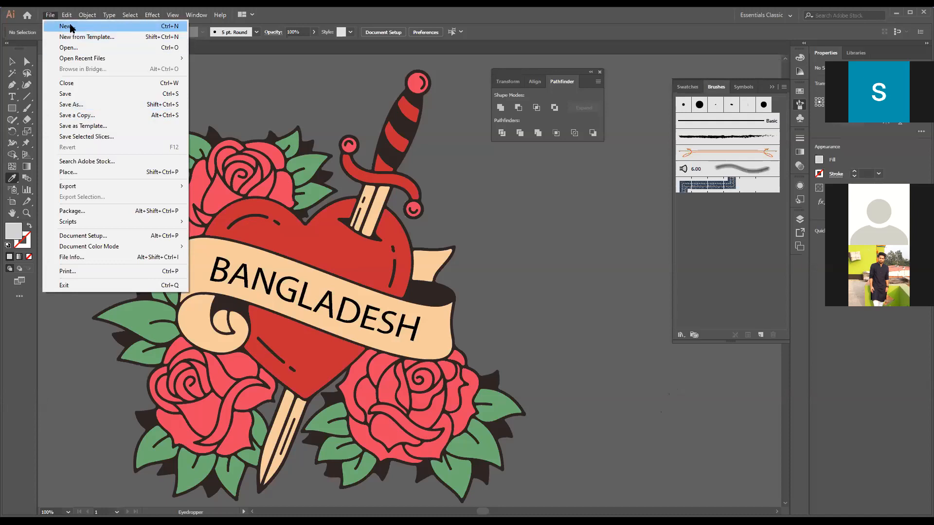
left_click(71, 27)
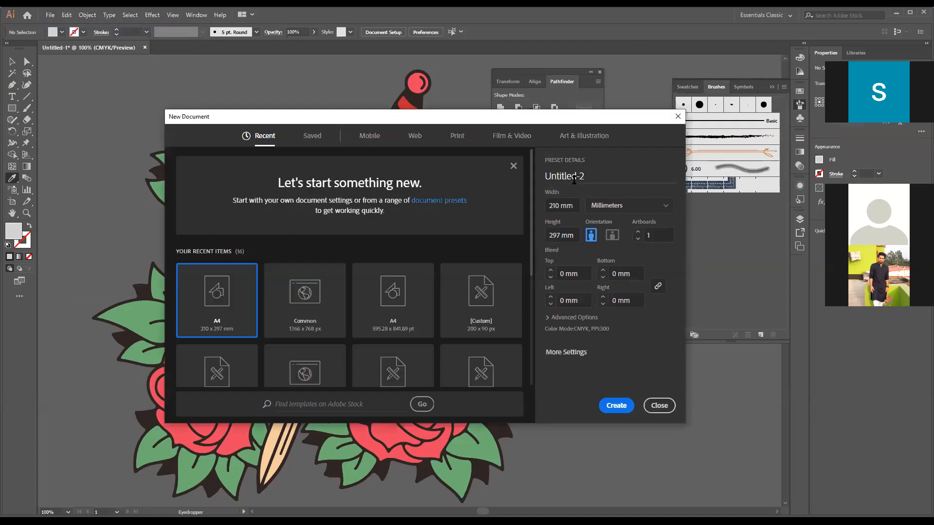
left_click(458, 137)
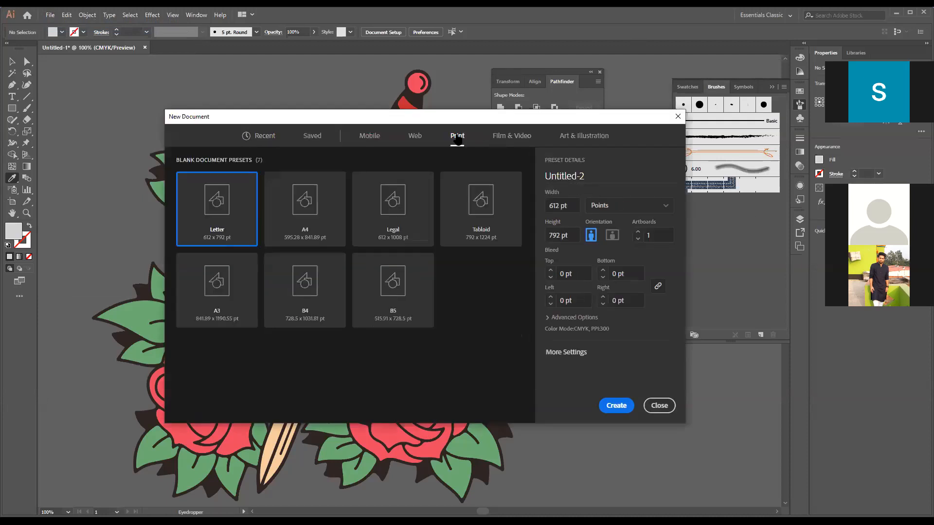
left_click_drag(550, 204, 581, 204)
left_click(571, 204)
left_click(663, 208)
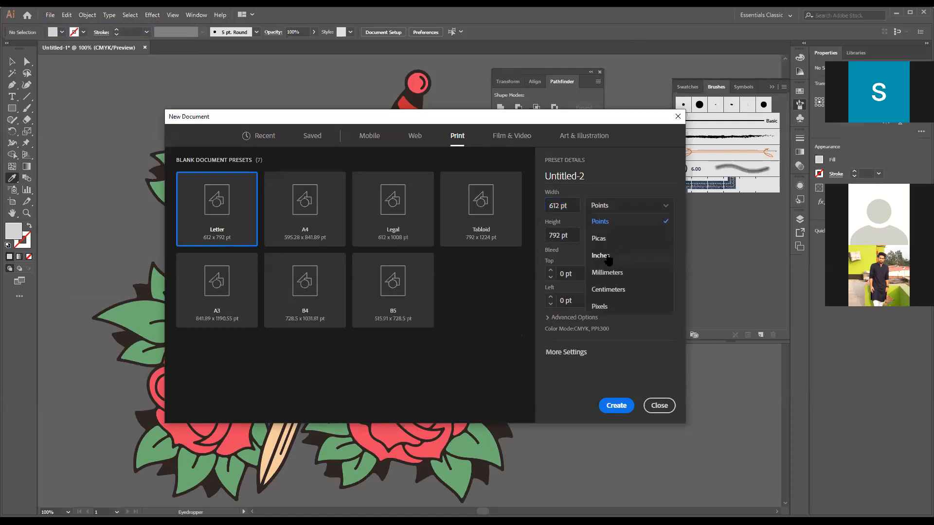
left_click(607, 257)
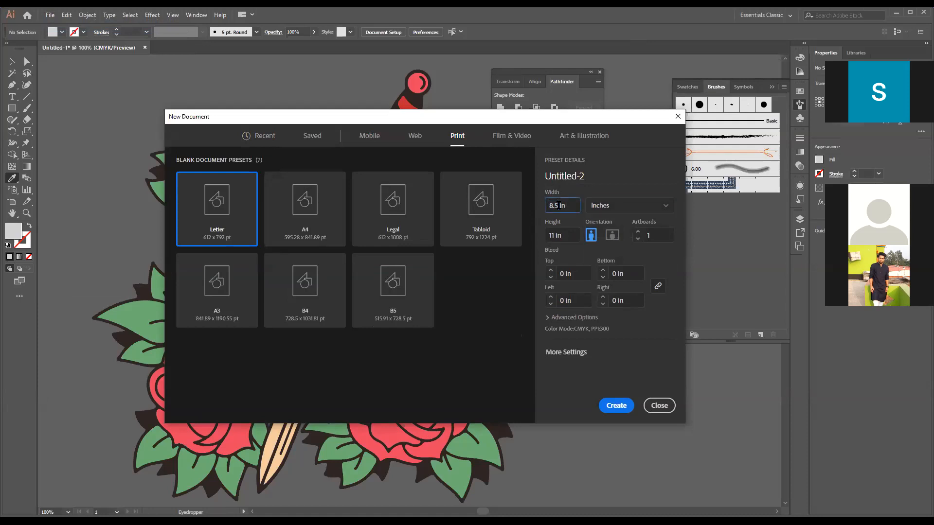
- Set the new document's width to 30 in and its height to 70 in
left_click_drag(572, 205, 530, 208)
type("30")
double_click(555, 235)
type("70")
left_click(667, 259)
- Set the document's bleed to 0.25 in on all four sides
left_click(551, 271)
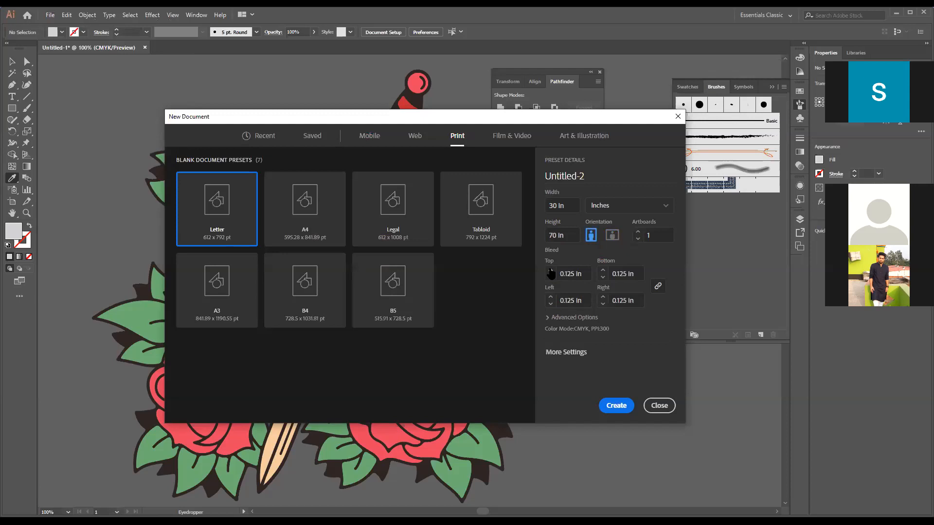
left_click(550, 271)
left_click(551, 270)
left_click(551, 270)
left_click(551, 276)
left_click(550, 276)
- Review the advanced options for color mode, raster effects and preview mode, and create the document
left_click(548, 318)
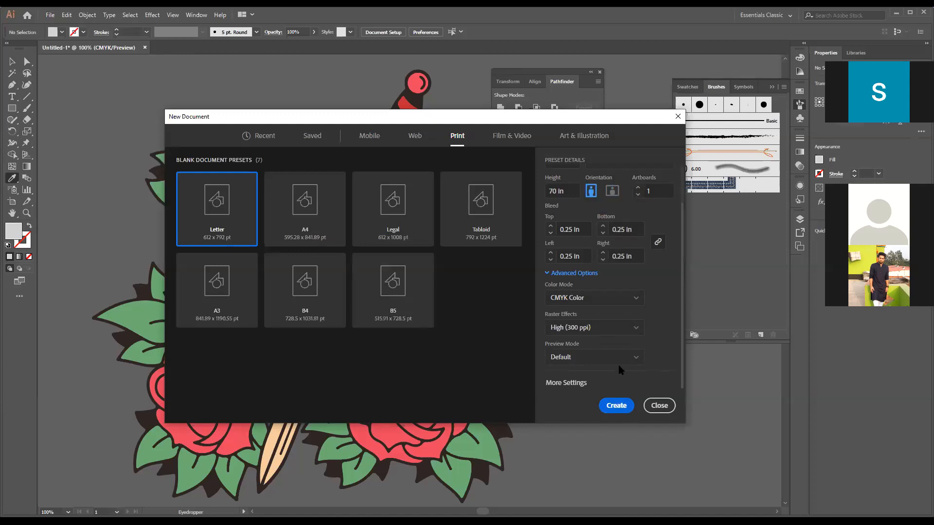
scroll(648, 328, "up", 1)
scroll(646, 327, "down", 1)
left_click(614, 411)
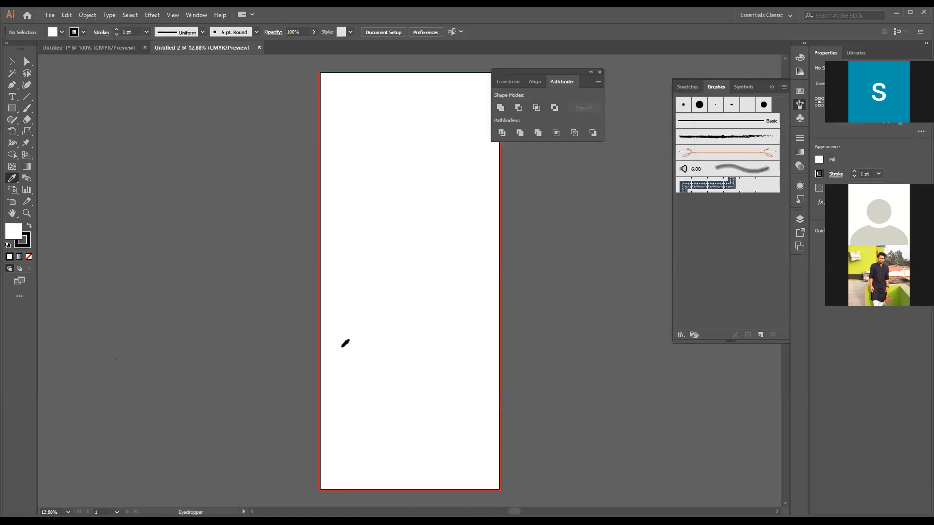
- Inspect the blank artboard and the red bleed line around it up close and as a whole
left_click_drag(565, 319, 482, 335)
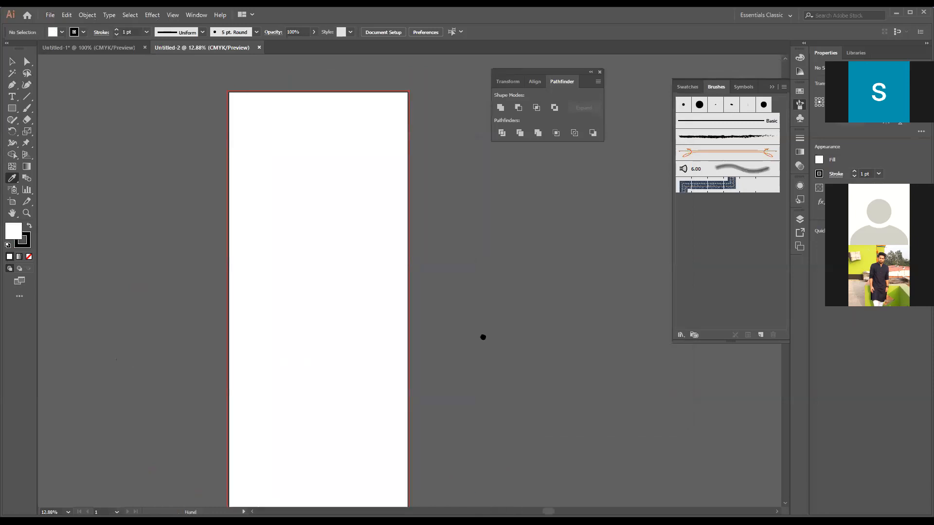
key("ctrl+equal")
key("ctrl+equal")
key("ctrl+equal")
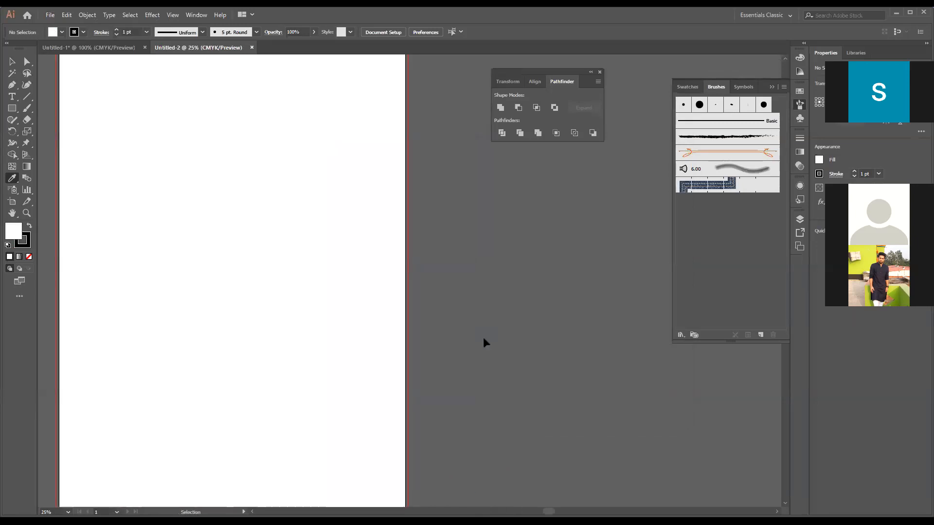
left_click_drag(331, 248, 463, 294)
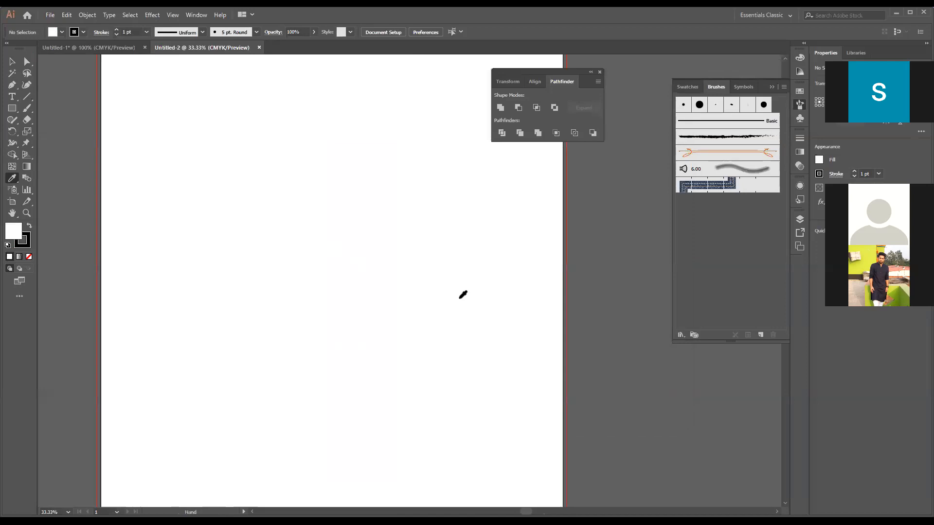
key("ctrl+minus")
key("ctrl+minus")
key("ctrl+minus")
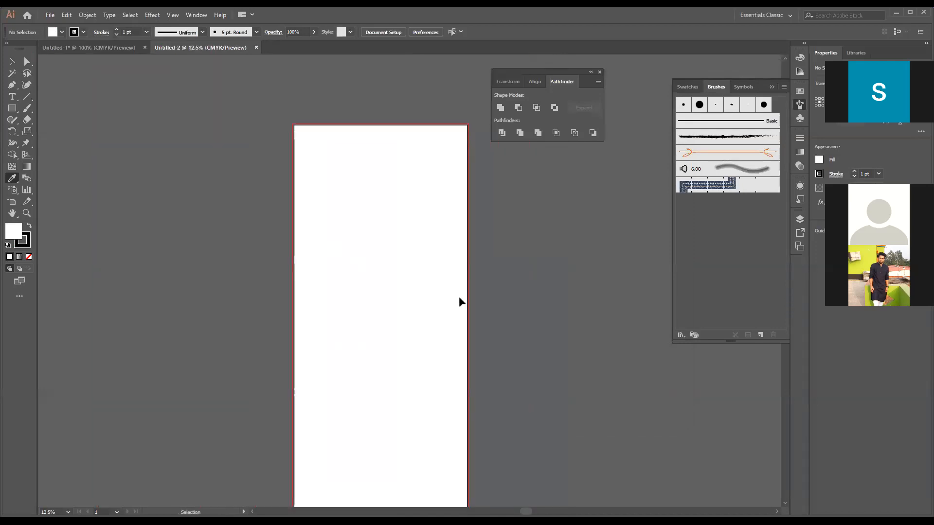
left_click_drag(436, 355, 402, 297)
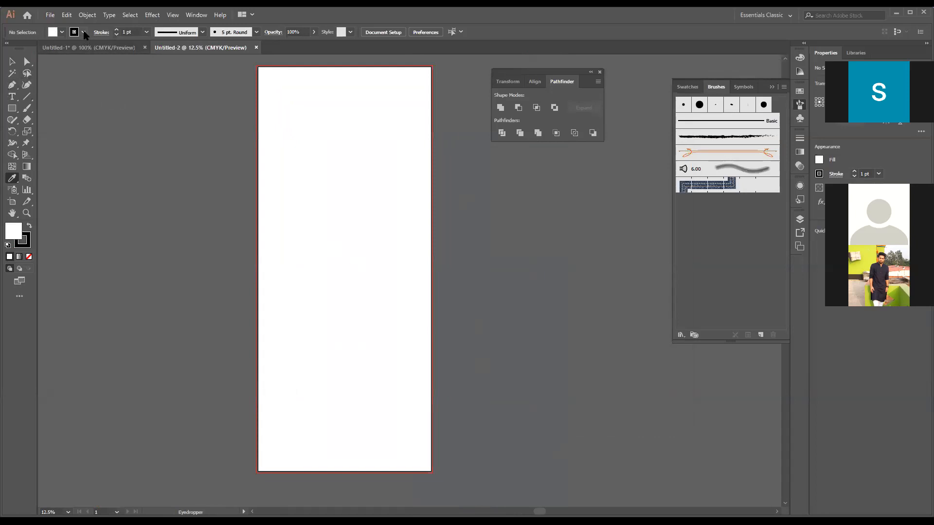
- Set the stroke color to none and sample the gray of the canvas as the fill color
left_click(83, 32)
left_click(6, 49)
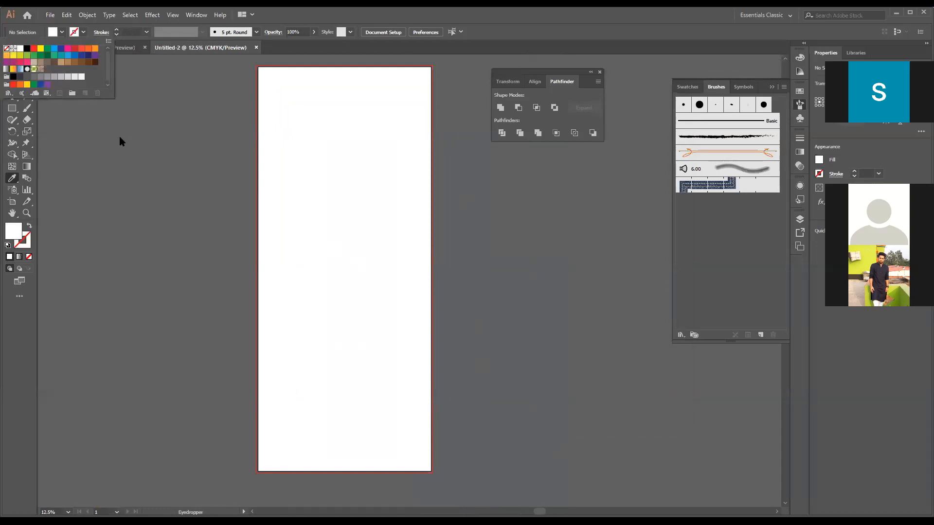
left_click(120, 137)
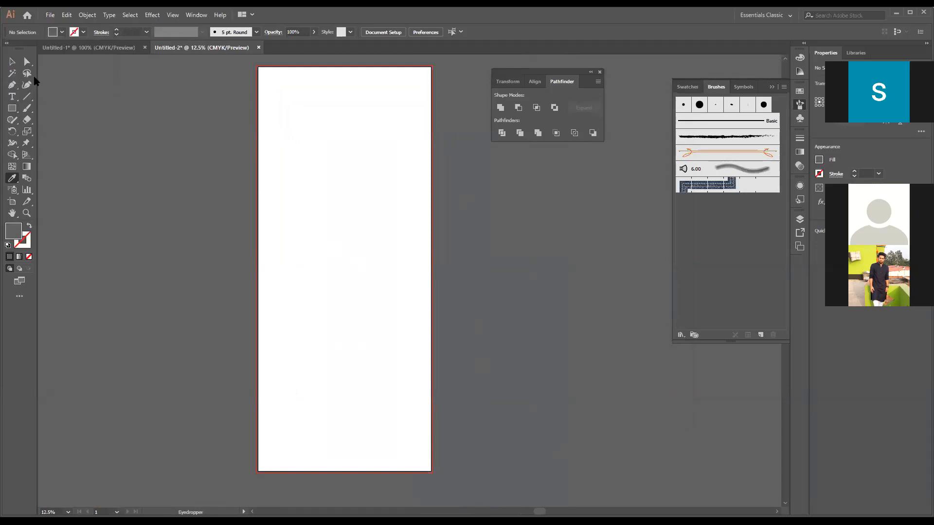
- Create a gray rectangle 30 in wide and 70 in high with the Rectangle tool
left_click(12, 108)
left_click(316, 168)
type("30in")
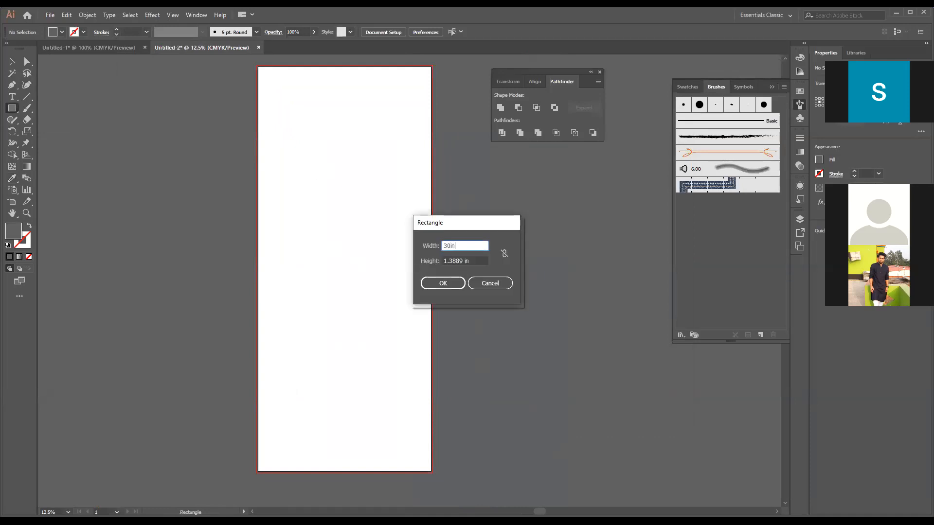
key("Tab")
type("70")
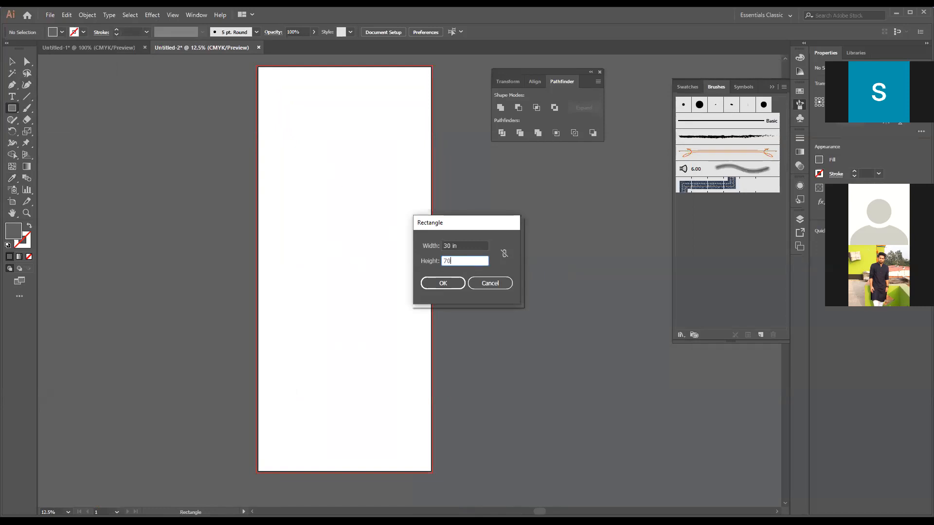
type(" in")
left_click(455, 283)
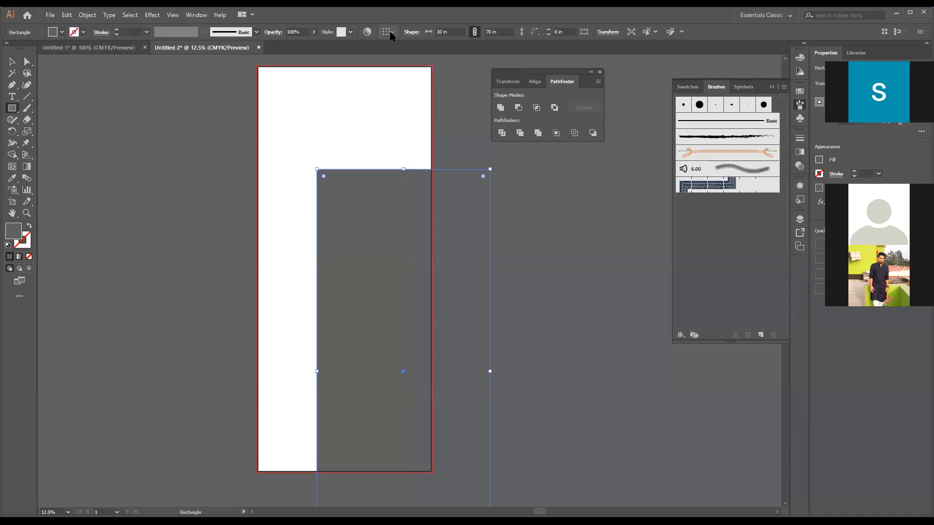
- Align the rectangle to the artboard's horizontal and vertical center and switch to the Selection tool
left_click(393, 32)
left_click(404, 64)
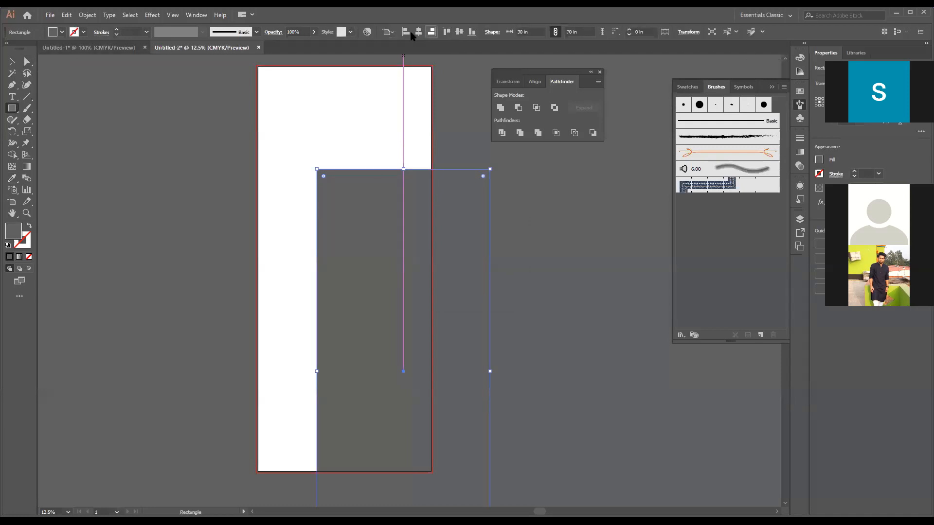
left_click(419, 32)
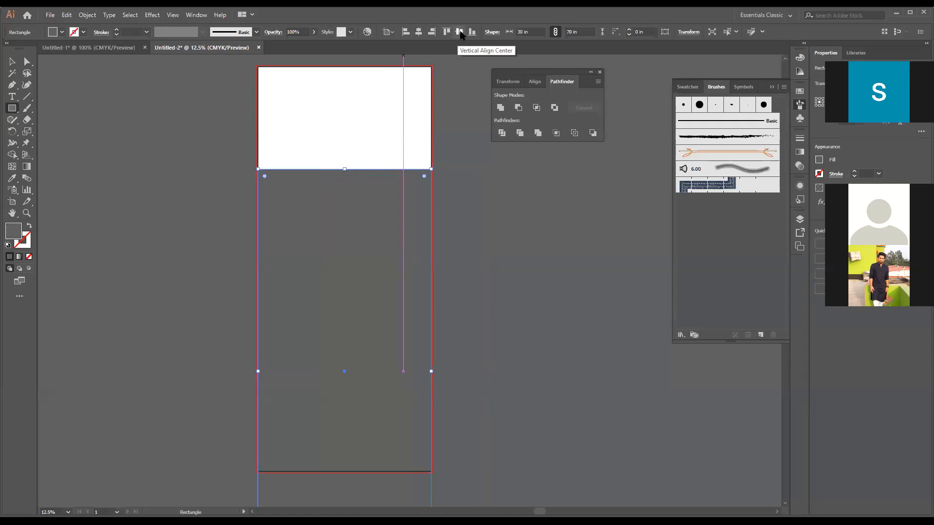
left_click(459, 32)
key("v")
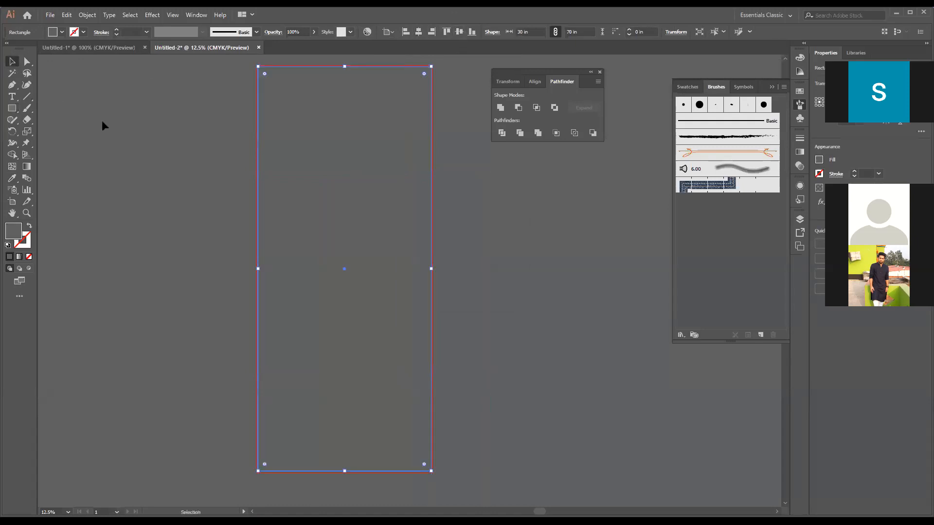
- Deselect the gray rectangle and inspect how its edges sit against the artboard and the bleed line
left_click(101, 125)
scroll(101, 128, "up", 2)
scroll(101, 128, "down", 1)
key("ctrl+equal")
left_click_drag(240, 352, 267, 229)
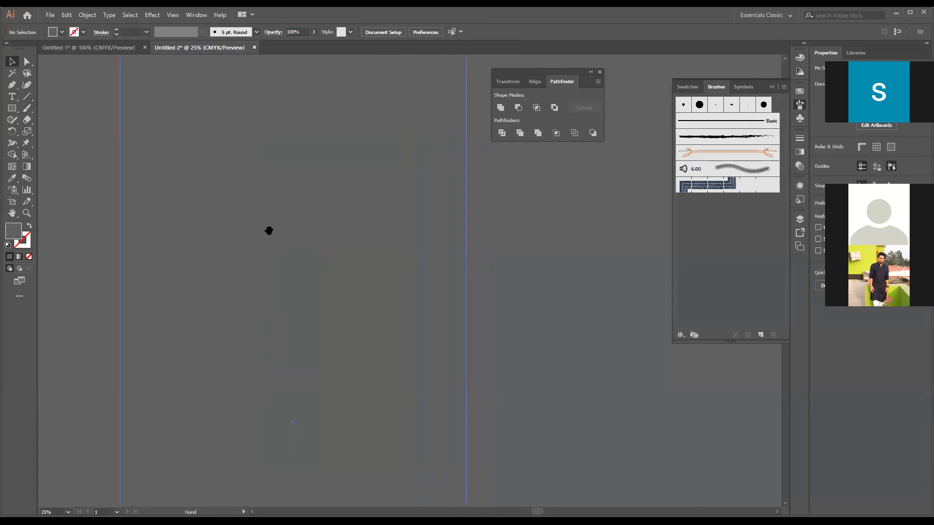
key("ctrl+minus")
left_click_drag(281, 273, 321, 241)
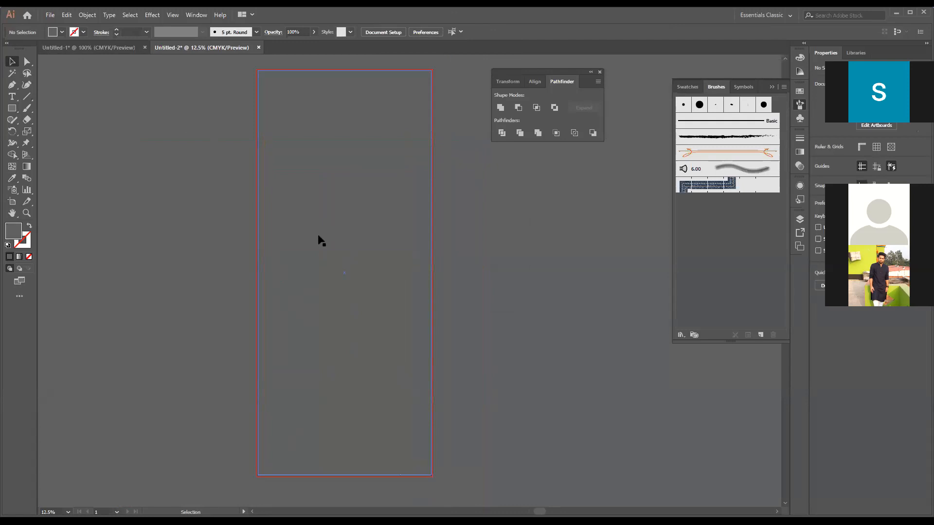
- Create an inset copy of the 30 x 70 in rectangle with Offset Path, using an offset of -.25 in and mitered joins
left_click(321, 113)
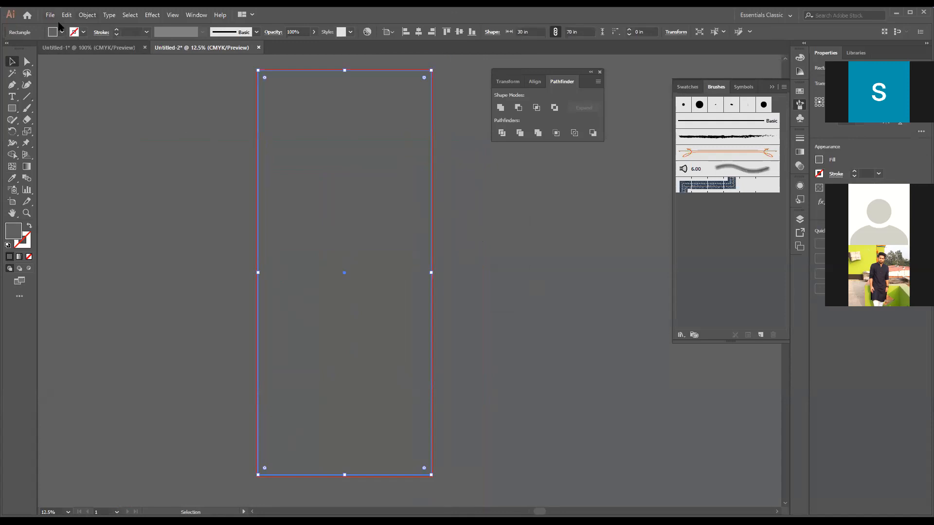
left_click(87, 14)
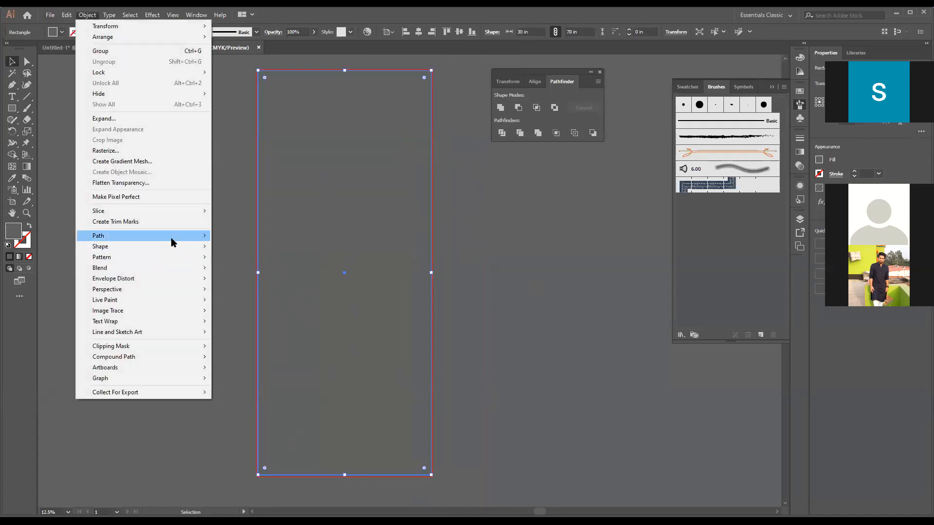
mouse_move(171, 238)
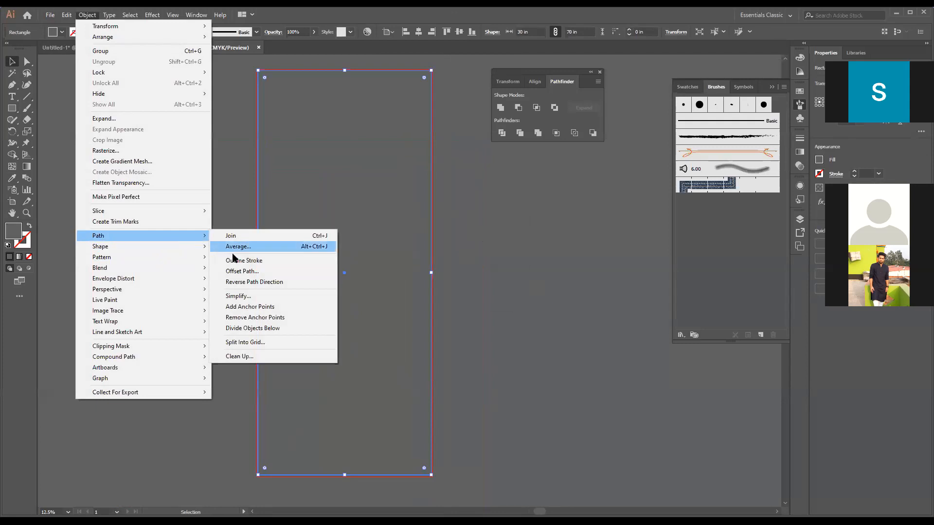
left_click(607, 159)
double_click(642, 107)
triple_click(642, 107)
type("-")
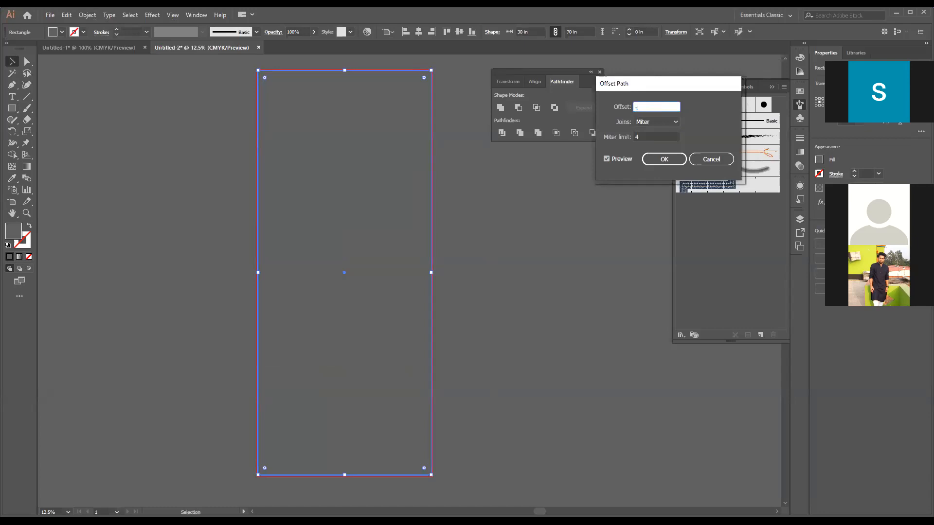
type(".25in")
left_click(663, 160)
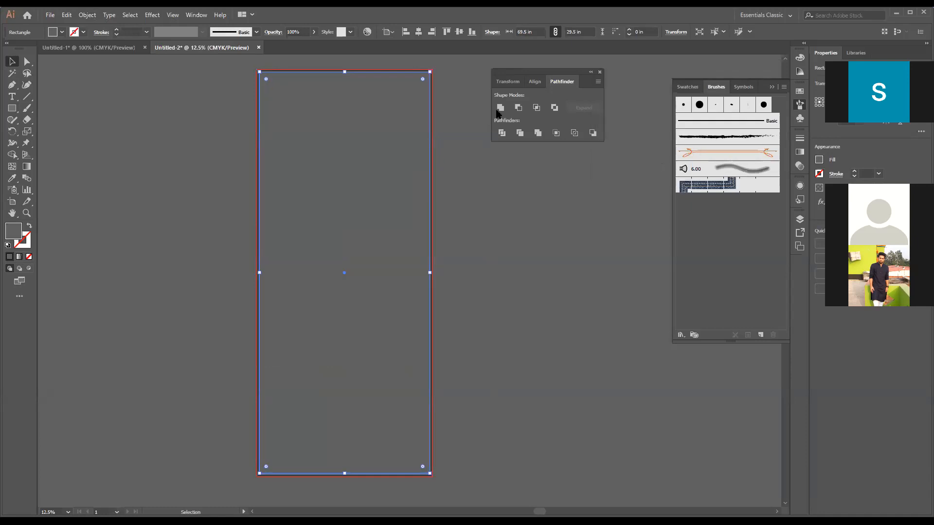
- Fill the inner offset rectangle with dark blue and deselect it
left_click(63, 33)
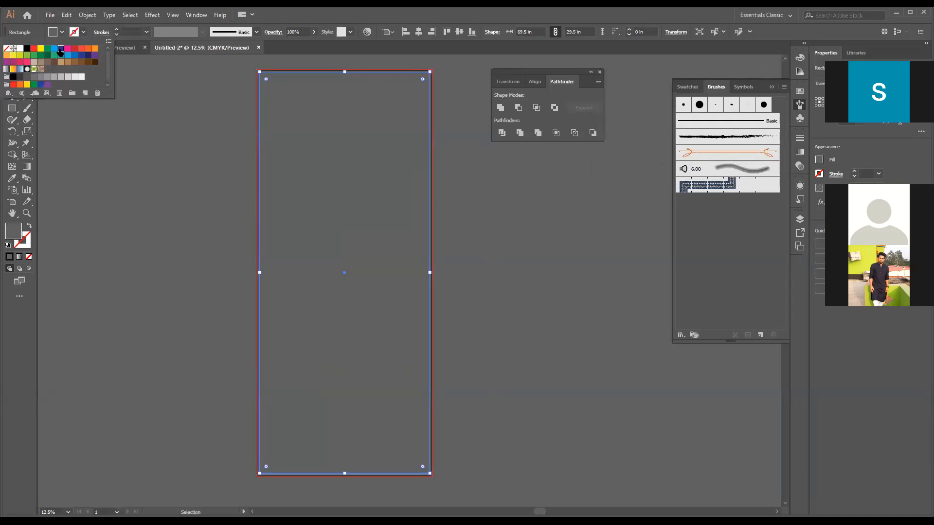
left_click(97, 93)
left_click(458, 174)
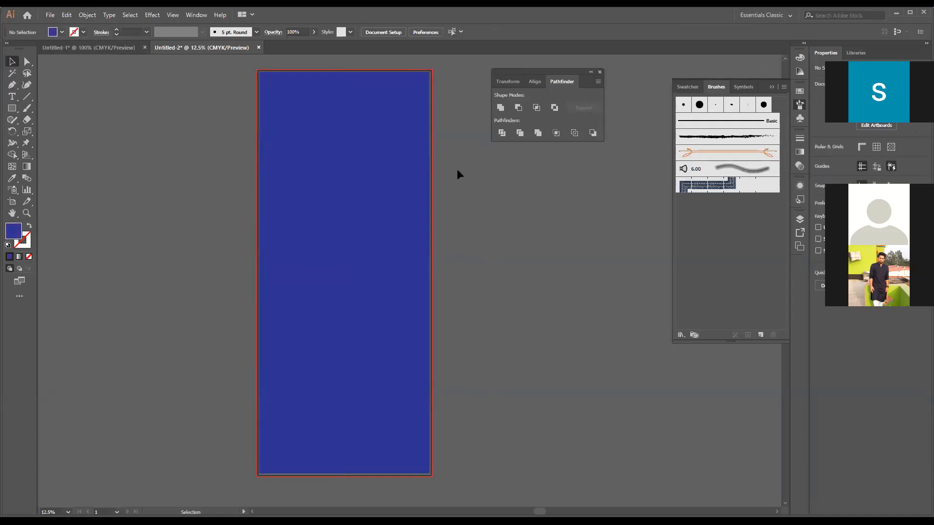
- Fill the outer 30 x 70 in rectangle with light blue so it contrasts with the inner one
key("ctrl+plus")
key("ctrl+plus")
key("ctrl+plus")
key("ctrl+plus")
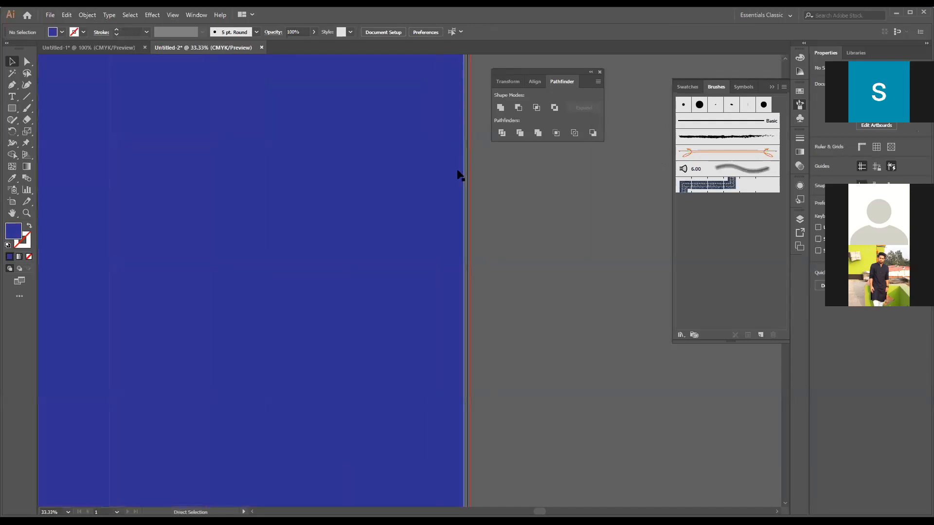
key("space")
left_click_drag(366, 335, 414, 460)
left_click_drag(411, 321, 410, 426)
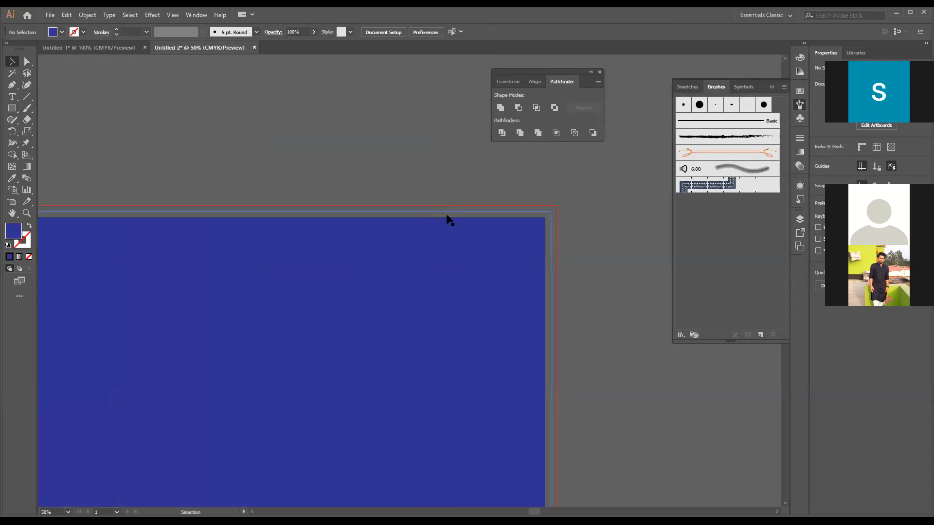
left_click(547, 211)
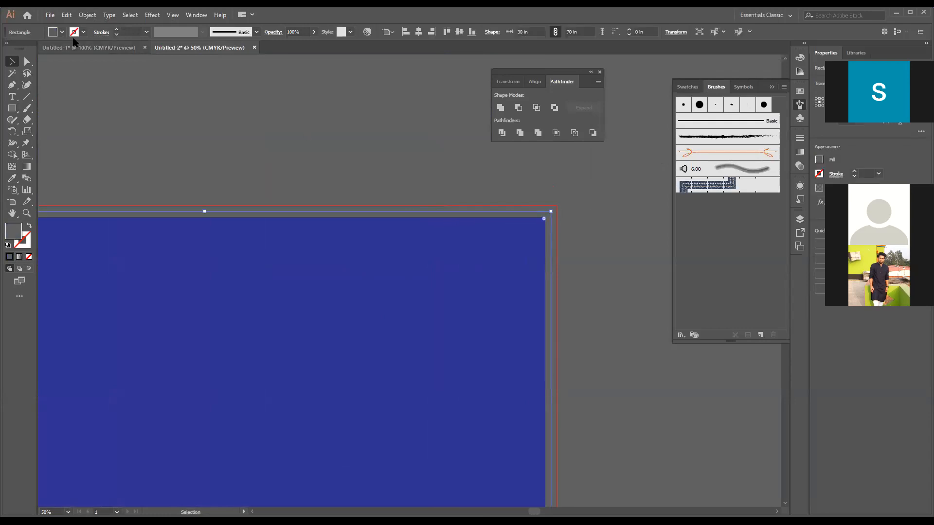
left_click(62, 32)
left_click(54, 48)
left_click(279, 141)
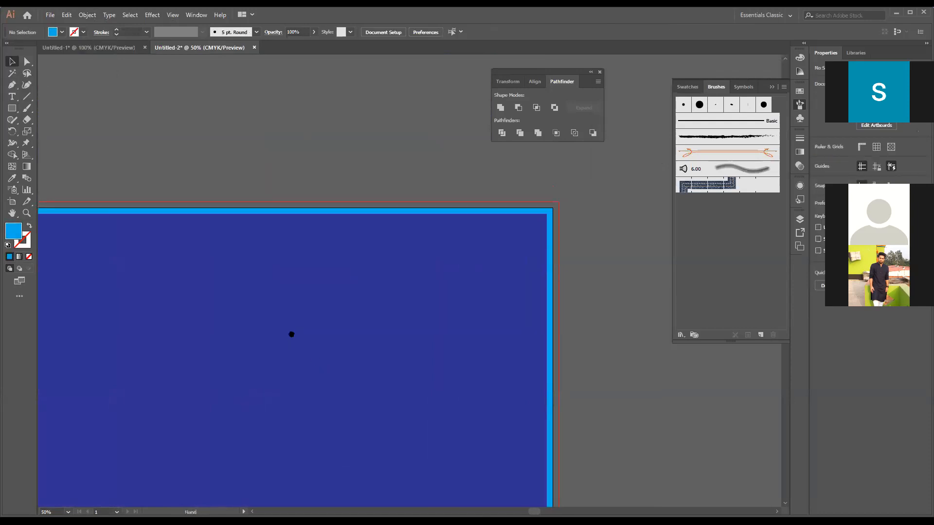
- Show the rulers, pull out a vertical guide about 8 in left of the artboard and delete it again
left_click_drag(290, 334, 307, 295)
key("ctrl+minus")
key("ctrl+minus")
key("ctrl+minus")
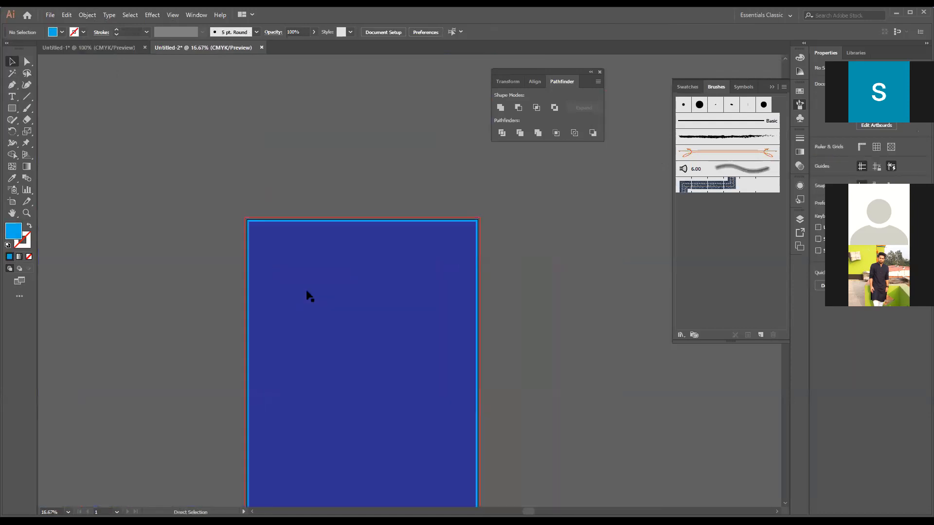
left_click_drag(279, 311, 263, 271)
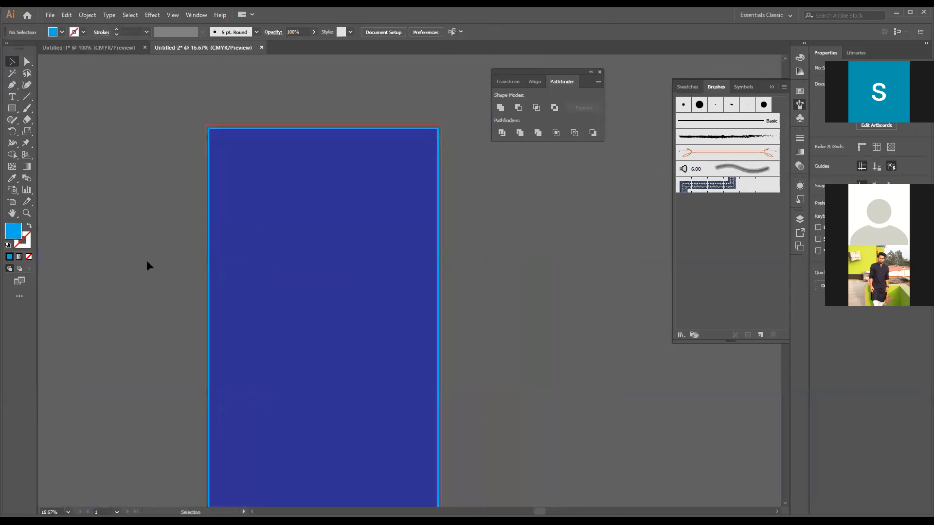
left_click_drag(278, 332, 256, 267)
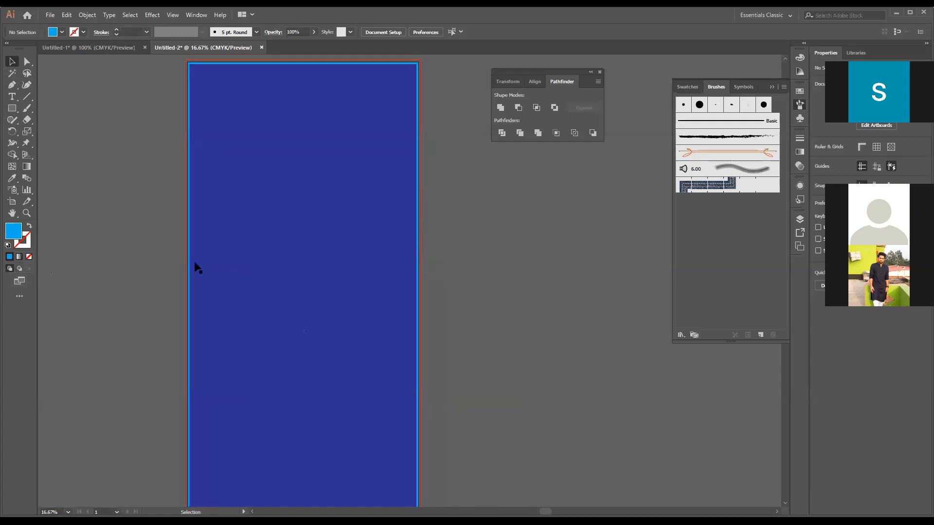
key("ctrl+r")
left_click_drag(45, 252, 126, 252)
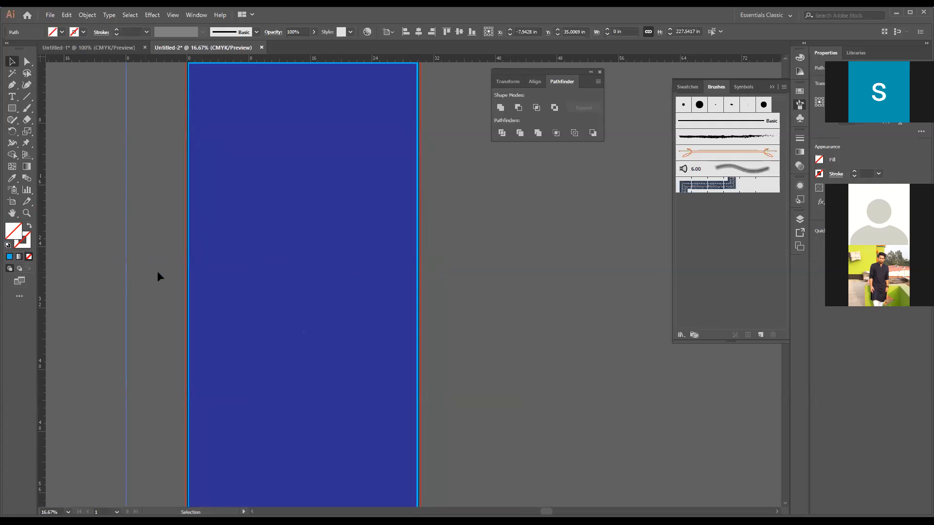
left_click(86, 285)
left_click(341, 171)
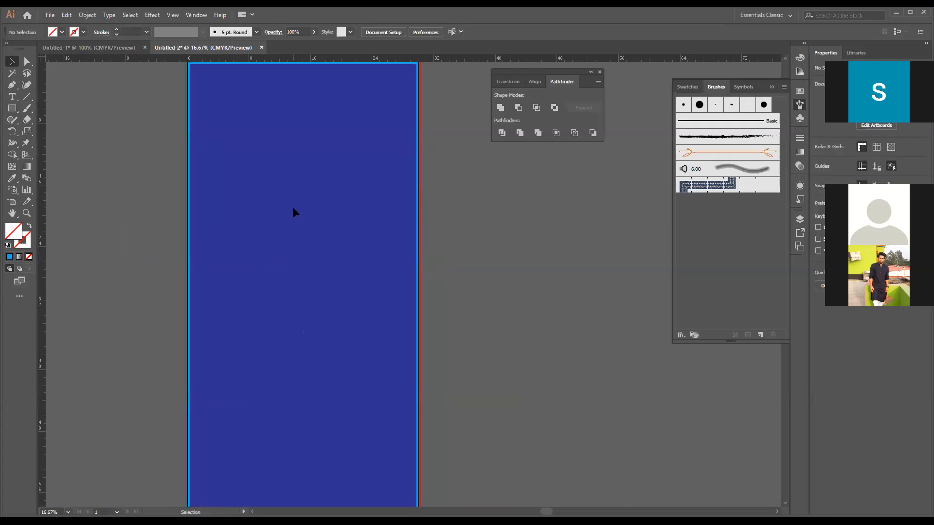
- Convert the inner dark blue rectangle into guides and lock the guides
right_click(266, 193)
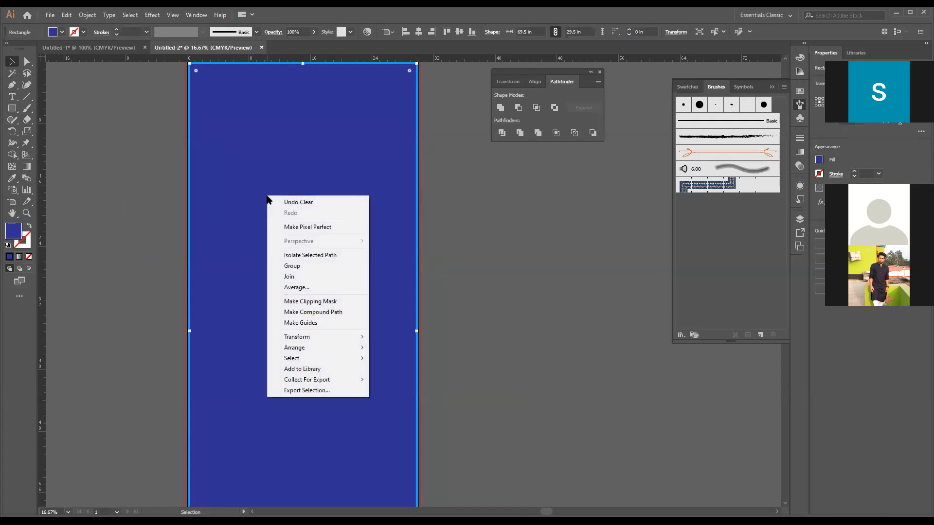
left_click(327, 325)
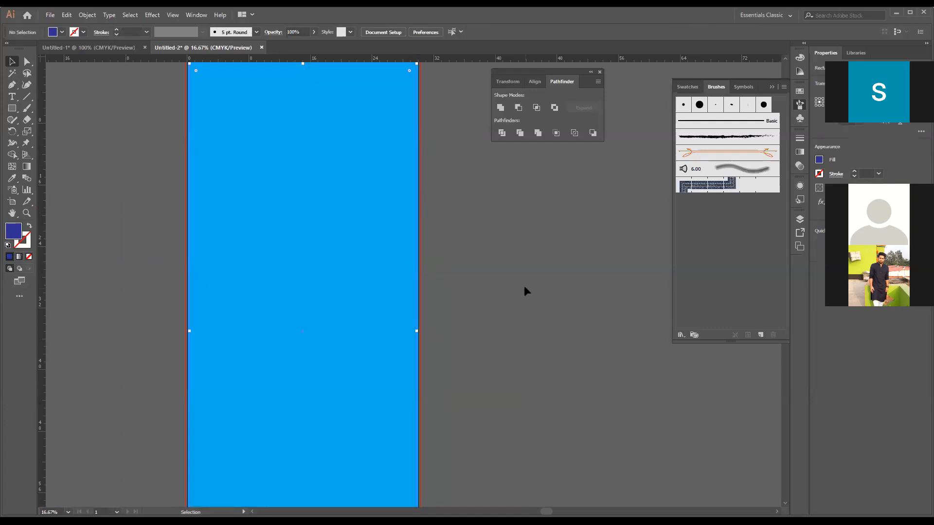
right_click(417, 212)
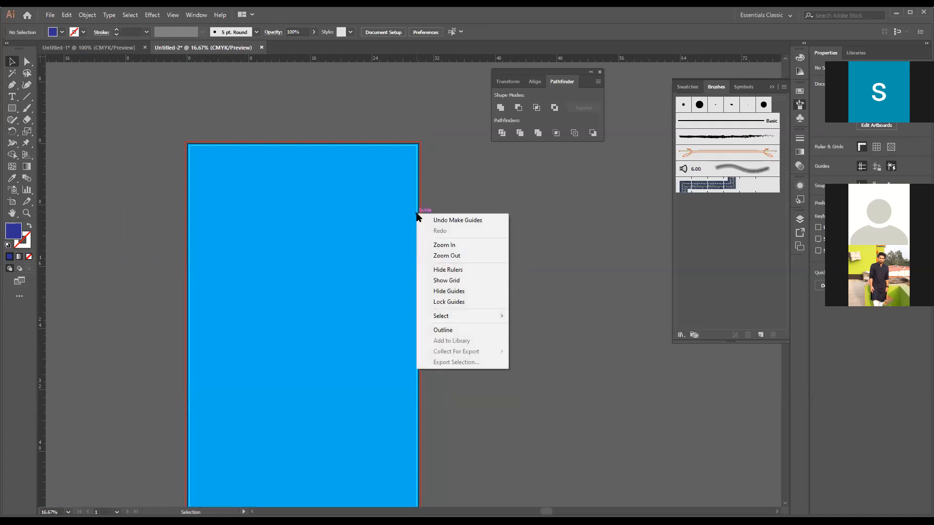
left_click(459, 301)
- Move the light blue rectangle around to test the locked guides, undo the last move and delete the rectangle
left_click_drag(278, 241, 512, 221)
left_click_drag(575, 237, 348, 237)
left_click_drag(268, 258, 462, 263)
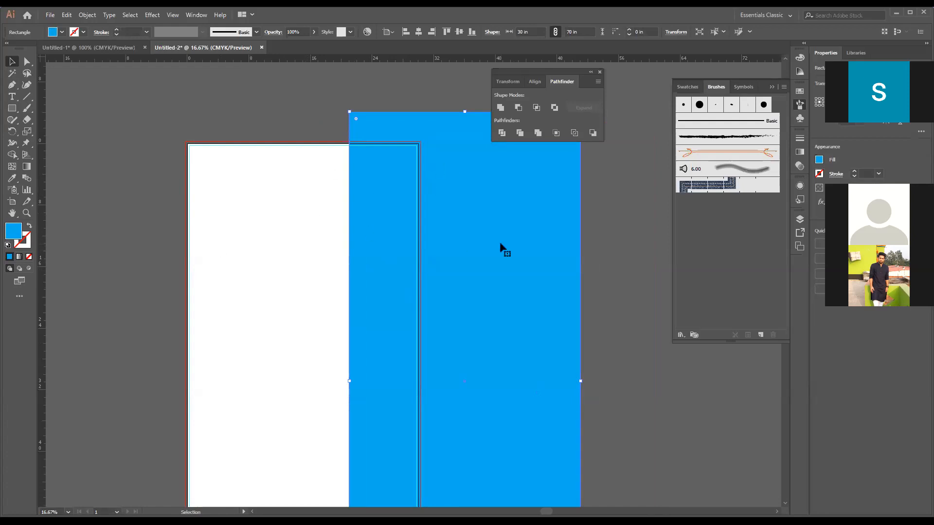
key("ctrl+z")
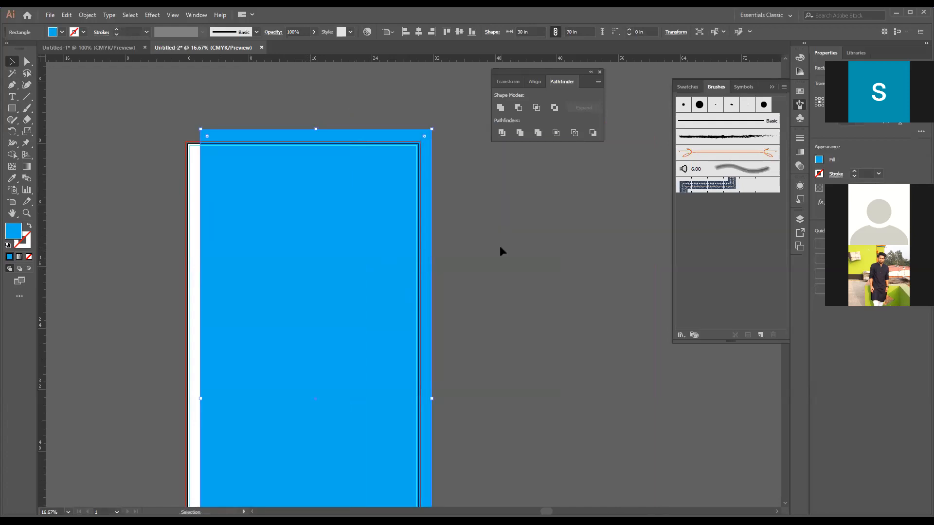
key("ctrl+z")
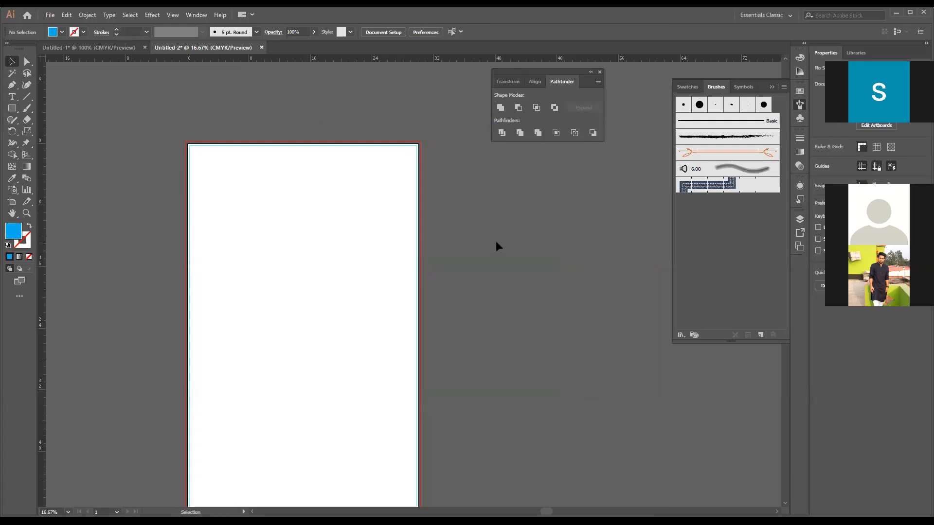
- Examine the margin guides against the artboard edge and the red bleed line, up close and as a whole
scroll(495, 241, "down", 2)
scroll(495, 241, "down", 1)
scroll(495, 240, "up", 4)
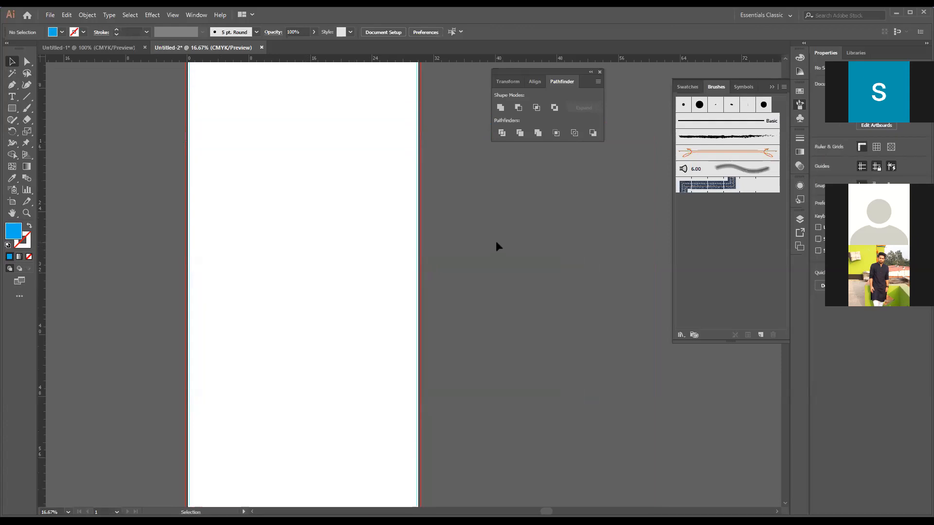
key("ctrl+equal")
key("ctrl+equal")
key("ctrl+equal")
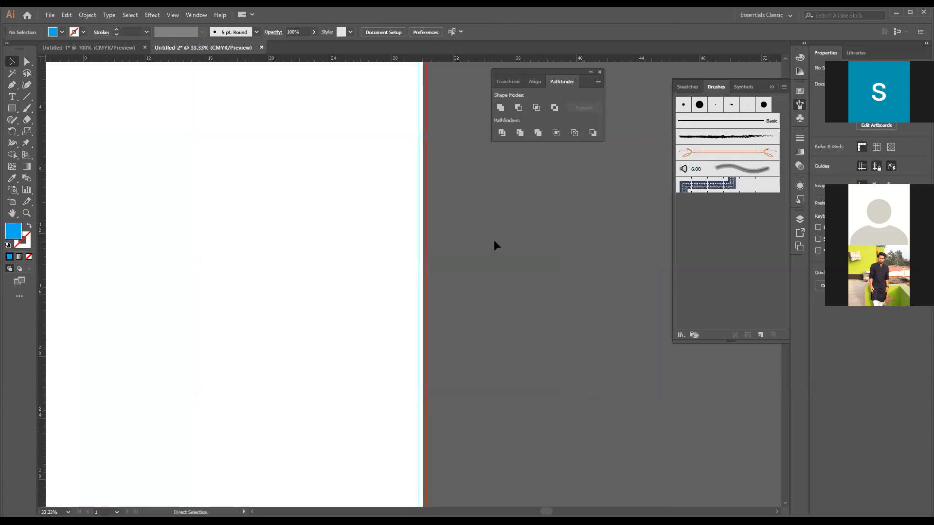
key("space")
left_click_drag(258, 189, 415, 253)
key("ctrl+minus")
key("space")
left_click_drag(430, 345, 438, 253)
left_click_drag(440, 379, 437, 334)
mouse_move(411, 228)
left_mouse_down()
mouse_move(409, 290)
mouse_move(391, 256)
mouse_move(408, 251)
mouse_move(438, 271)
mouse_move(430, 227)
mouse_move(448, 366)
mouse_move(476, 373)
mouse_move(461, 321)
mouse_move(425, 275)
mouse_move(392, 261)
mouse_move(402, 213)
left_mouse_up()
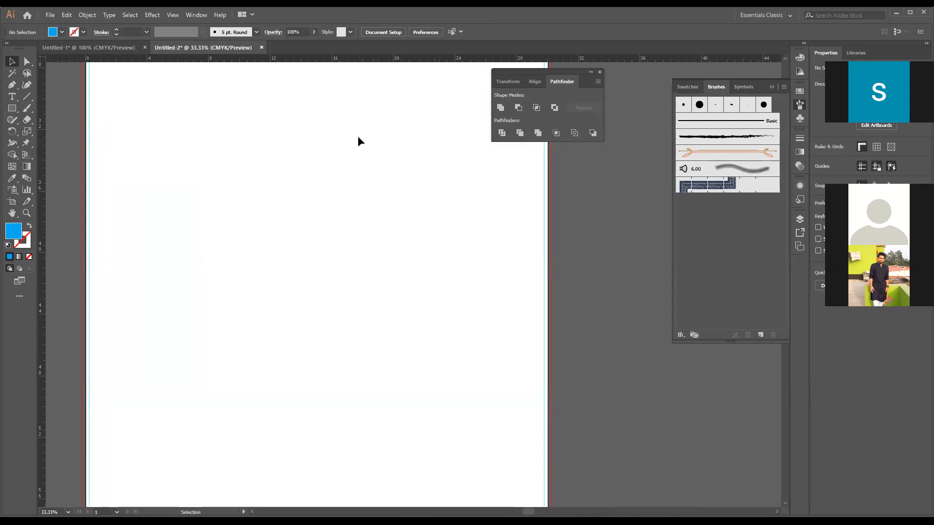
left_click_drag(366, 132, 382, 298)
left_click_drag(375, 195, 370, 247)
key("ctrl+minus")
key("ctrl+minus")
key("ctrl+minus")
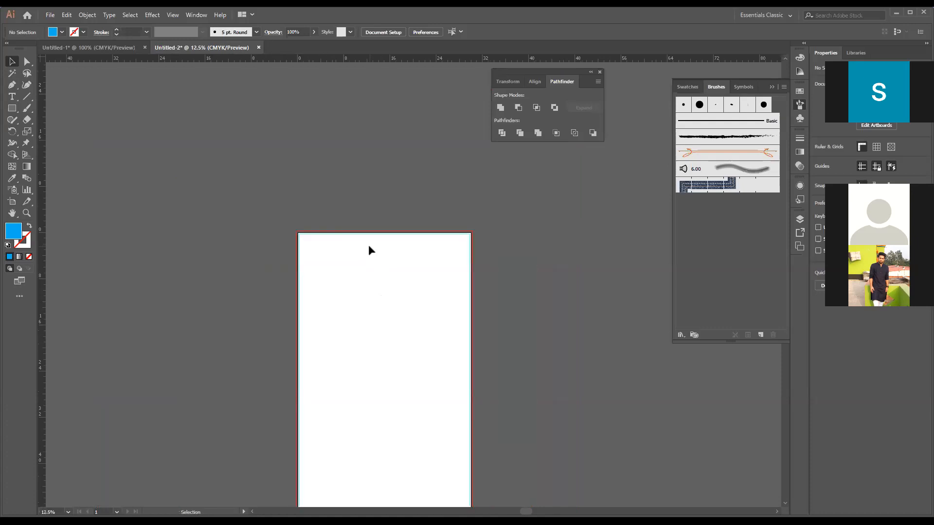
left_click_drag(319, 154, 317, 218)
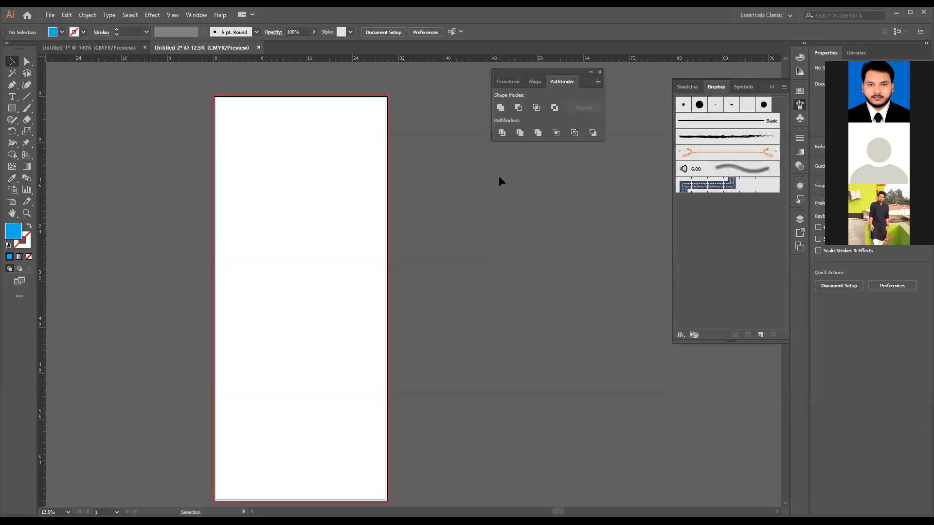
- Close the floating Swatches, Brushes and Symbols panel group to clear the space beside the artboard
left_click(769, 84)
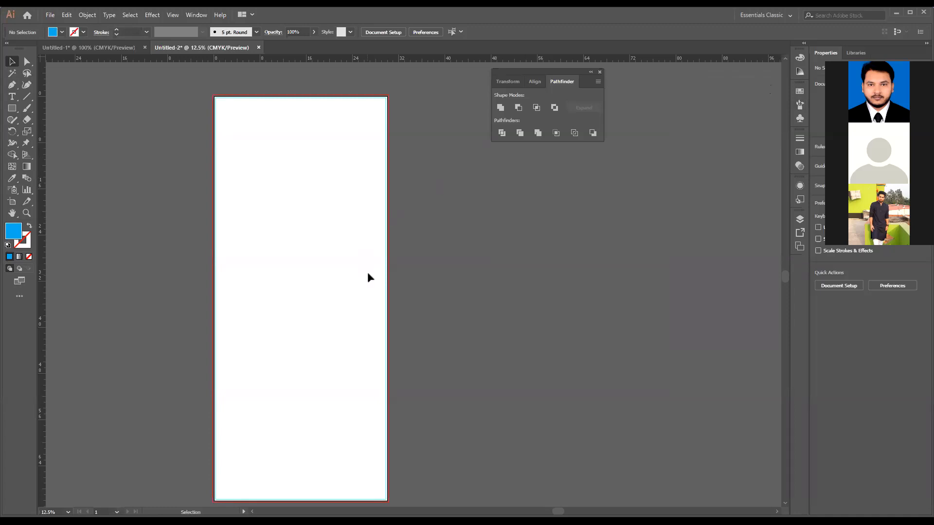
key("space")
left_click_drag(357, 342, 410, 316)
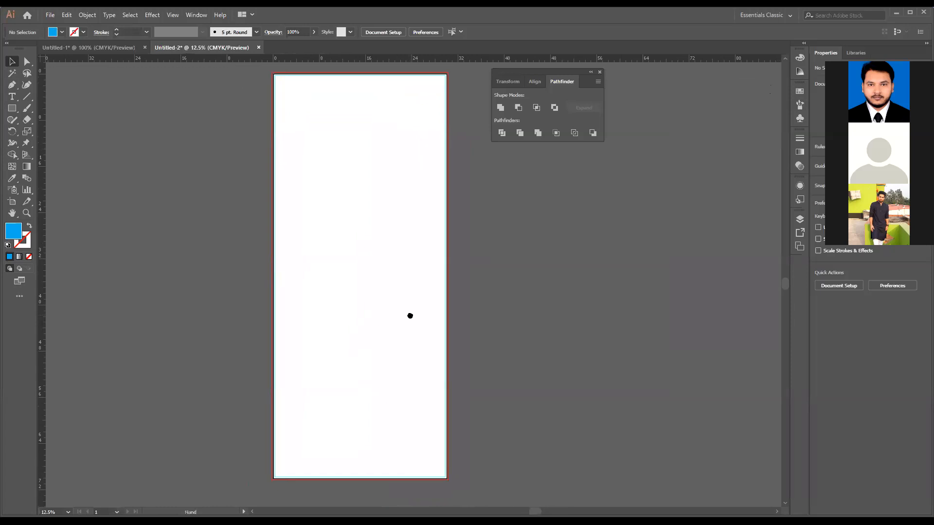
left_click_drag(384, 263, 410, 284)
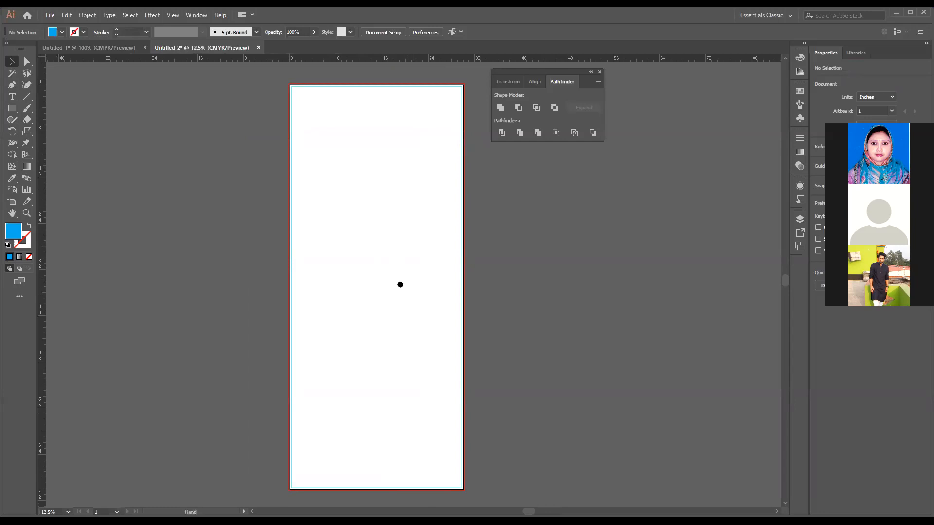
left_click_drag(401, 283, 373, 263)
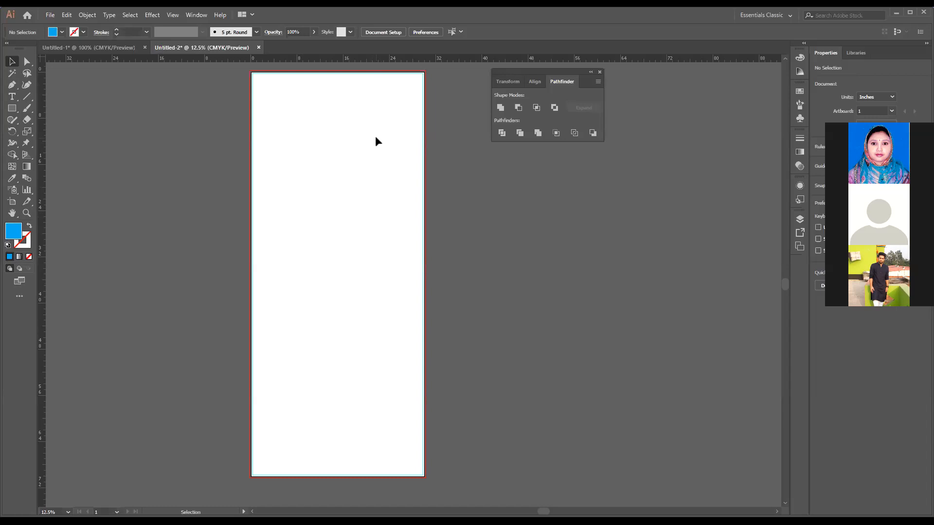
key("space")
left_click_drag(398, 165, 374, 220)
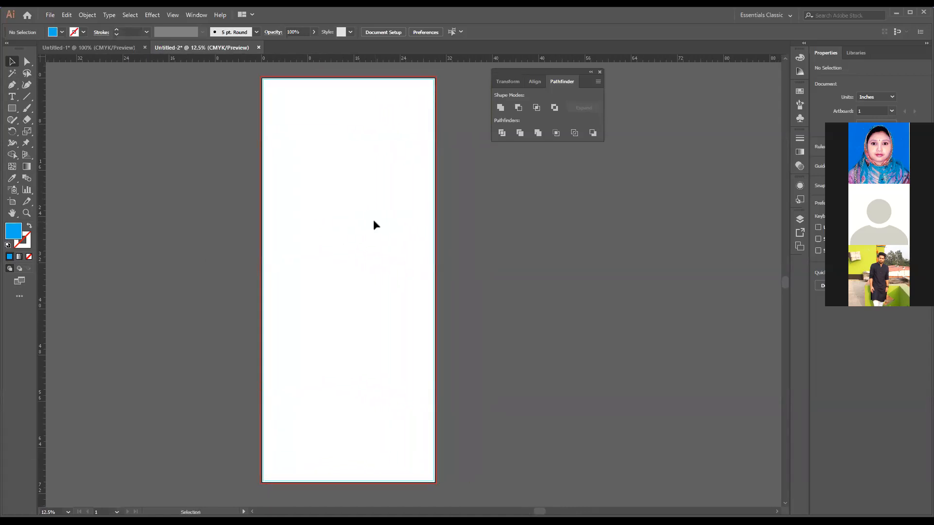
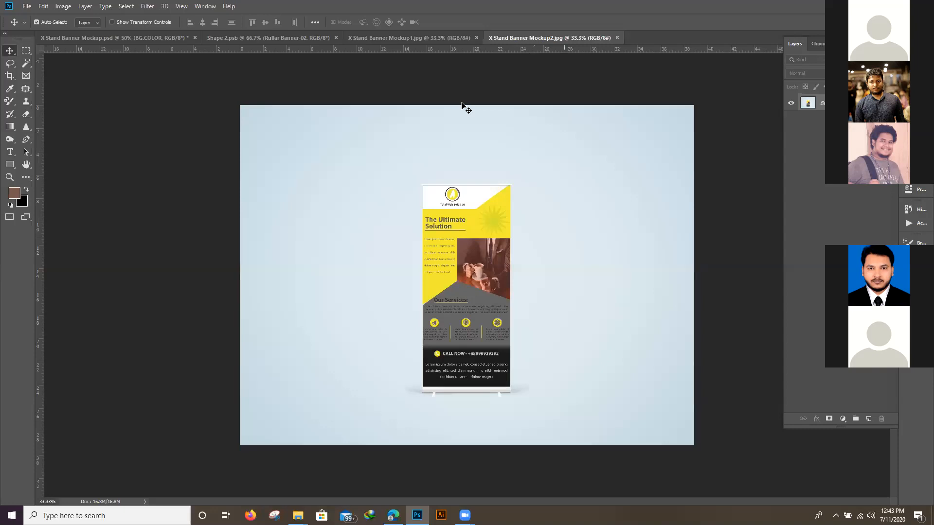
- Examine the red banner design in X Stand Banner Mockup1.jpg from the logo header down to the contact footer
left_click(417, 37)
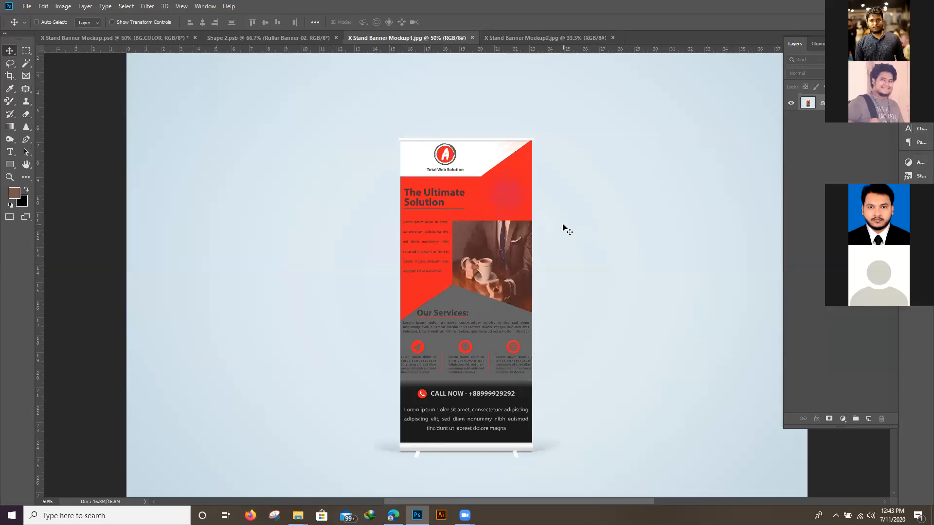
key("ctrl+plus")
left_click_drag(465, 300, 470, 242)
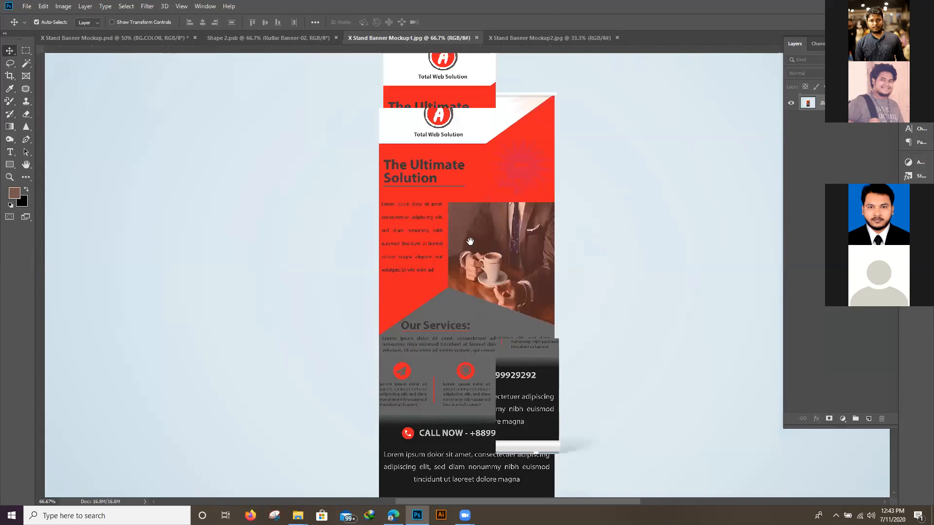
left_click_drag(503, 304, 506, 364)
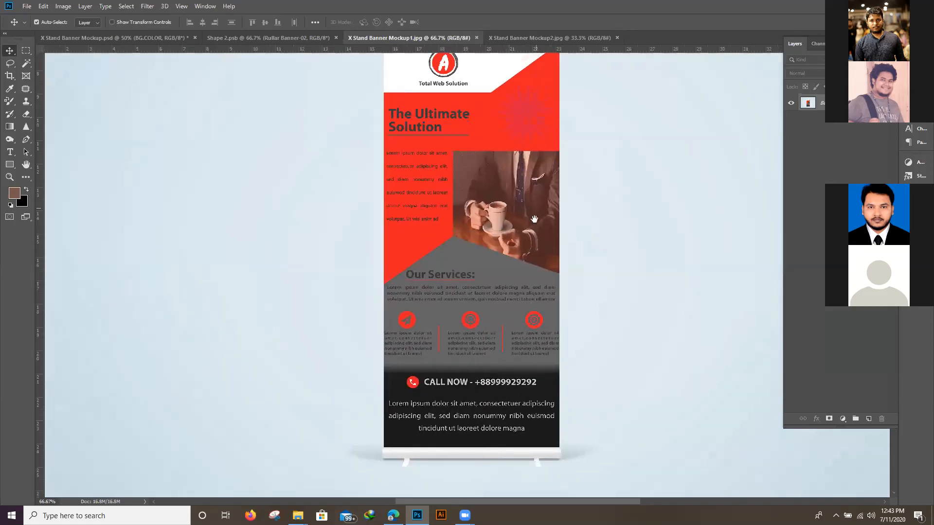
left_click_drag(535, 216, 539, 258)
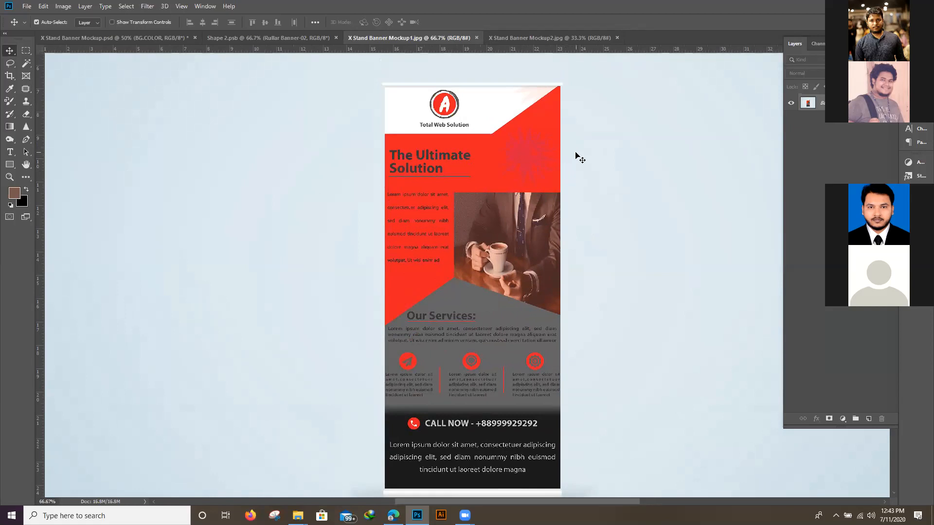
- Examine the overall layout of the yellow banner in X Stand Banner Mockup2.jpg from the header to the stand base
left_click(545, 38)
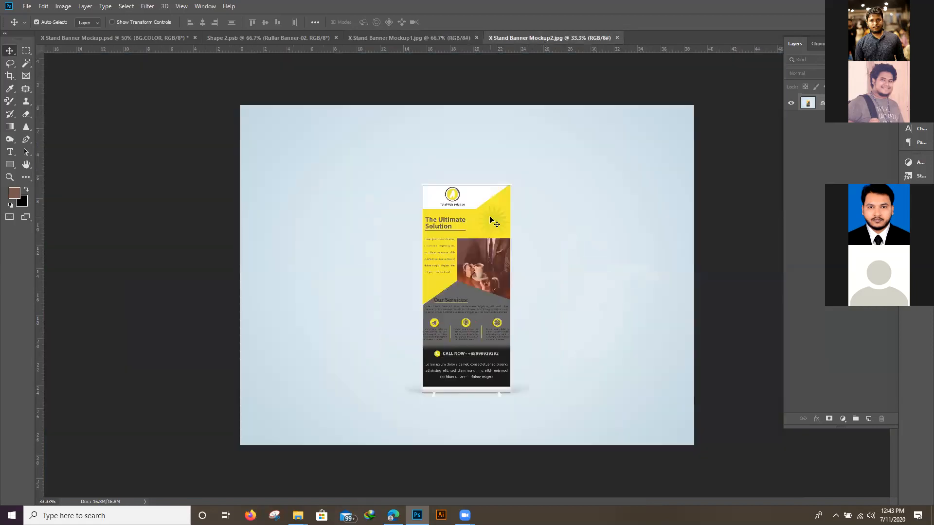
key("ctrl+plus")
key("ctrl+plus")
key("ctrl+plus")
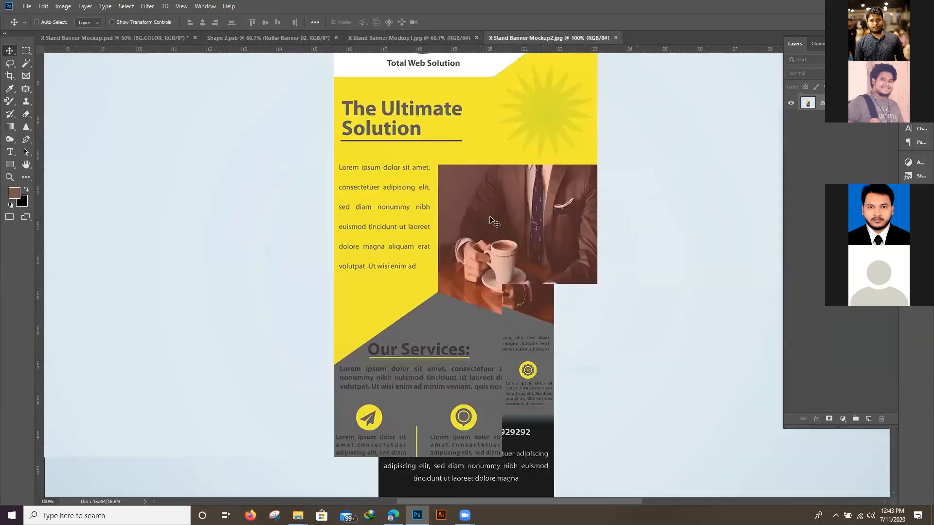
key("ctrl+minus")
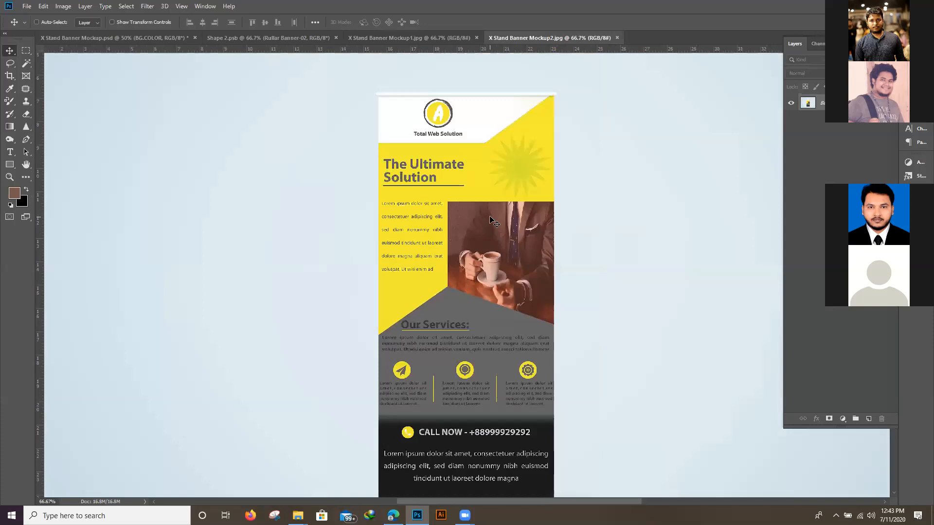
left_click_drag(485, 315, 487, 260)
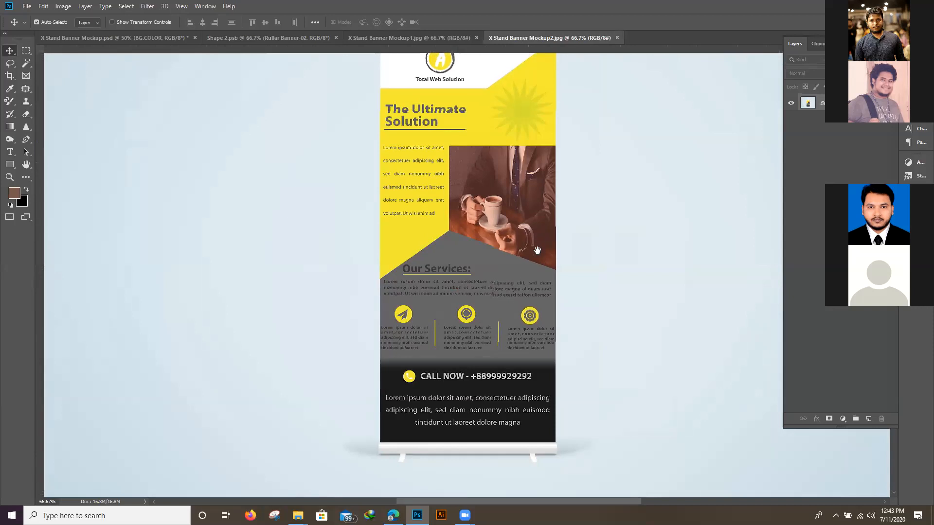
left_click_drag(535, 232, 537, 251)
key("ctrl+r")
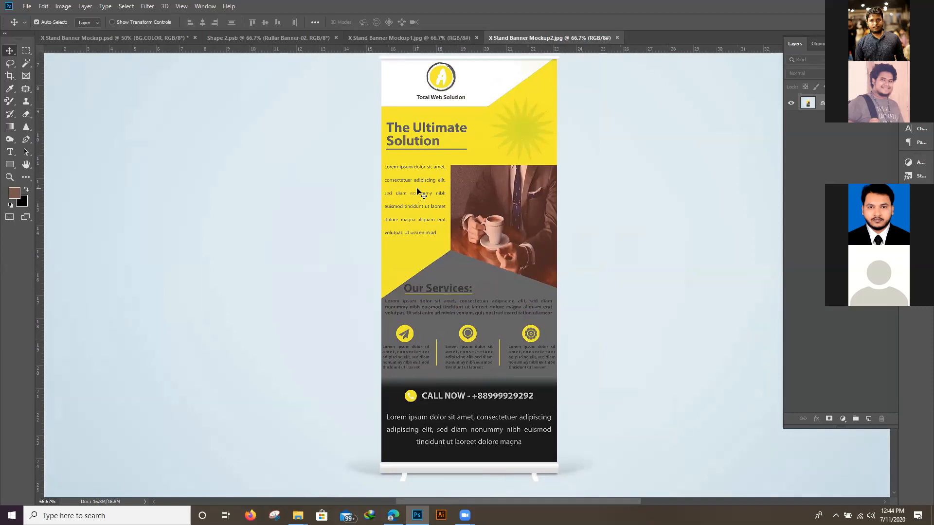
- Inspect the yellow banner's headline, body text, photo and services section up close and against the whole layout
key("ctrl+plus")
key("ctrl")
scroll(470, 214, "up", 2)
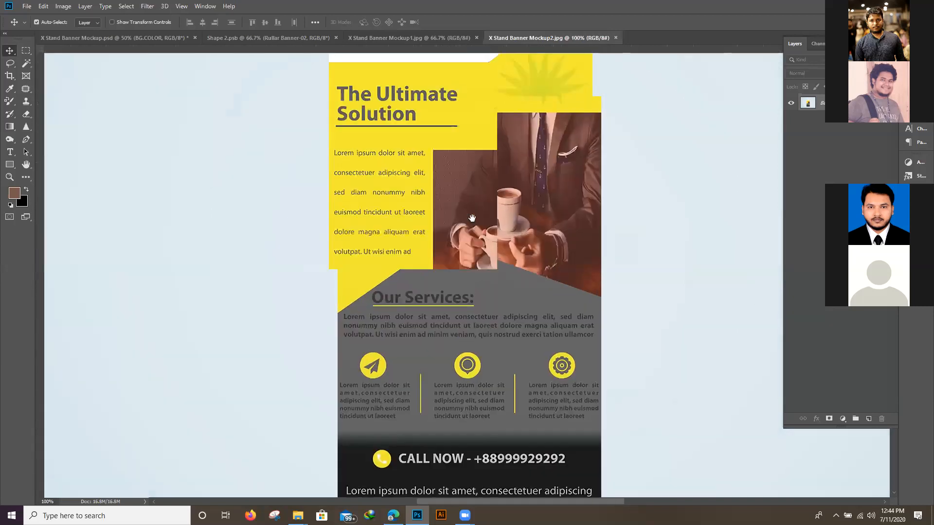
key("ctrl+minus")
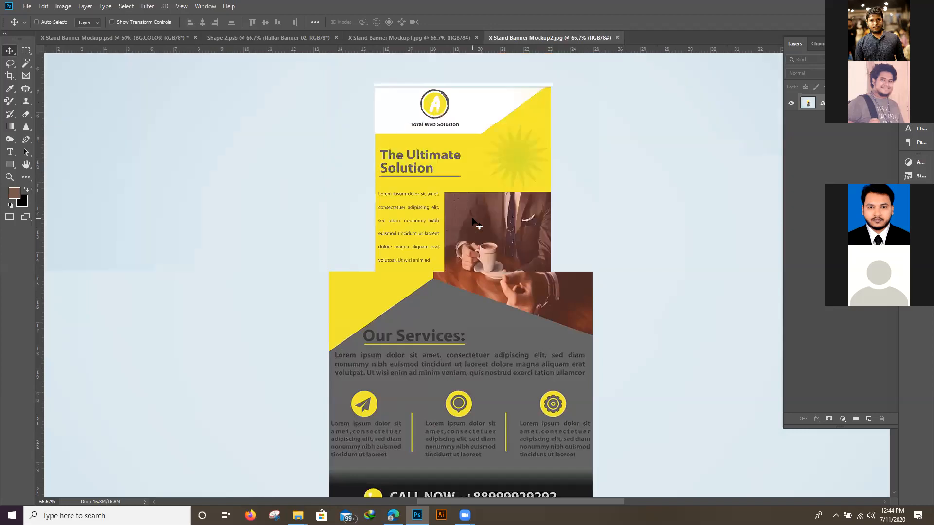
key("ctrl+plus")
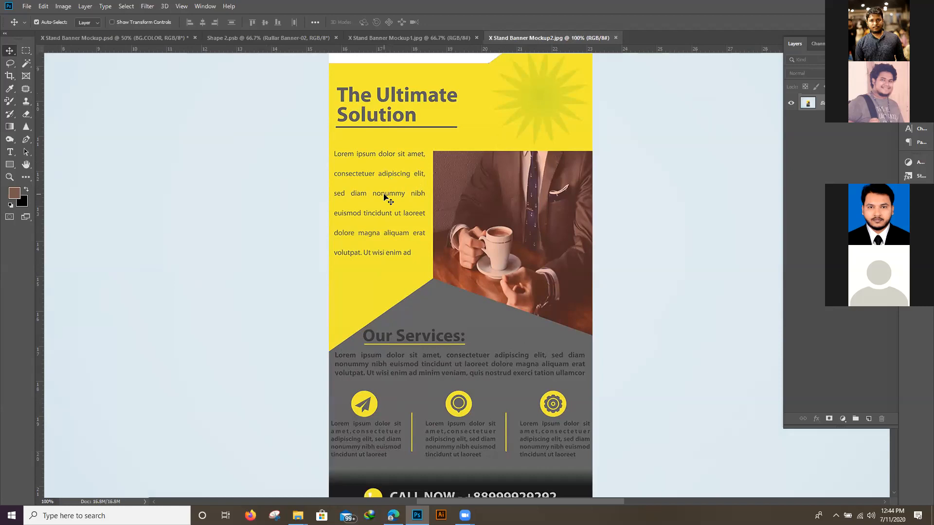
key("ctrl")
key("ctrl+minus")
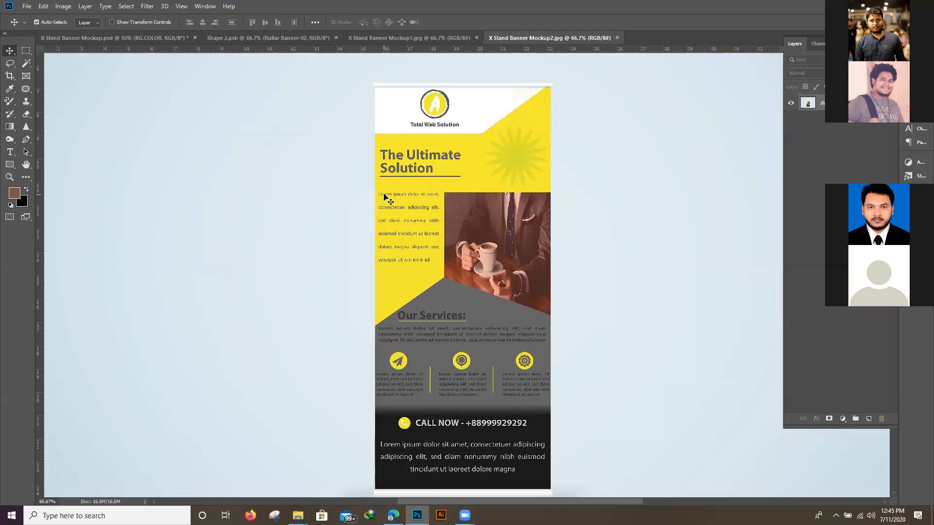
key("ctrl+minus")
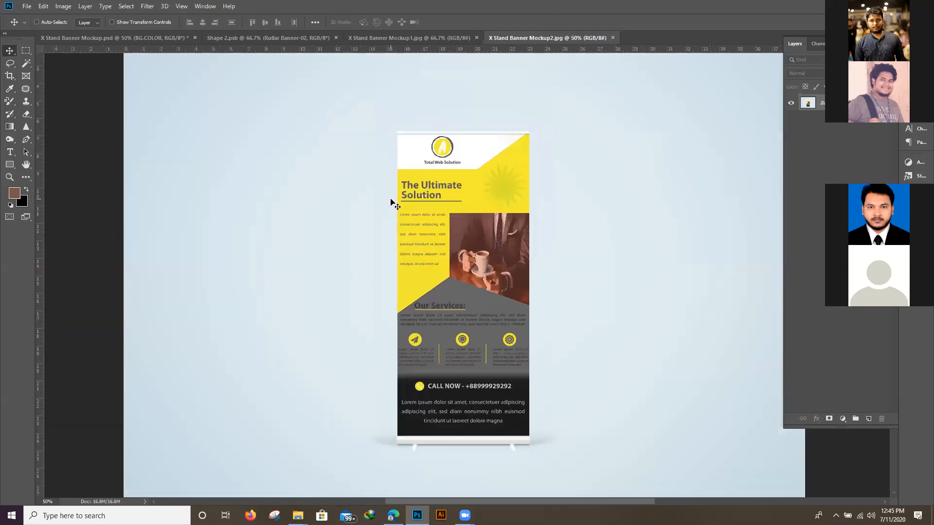
- Examine the yellow banner's logo header, starburst shape, angled photo and service icons in detail, and review the full banner again
key("ctrl+plus")
key("ctrl+plus")
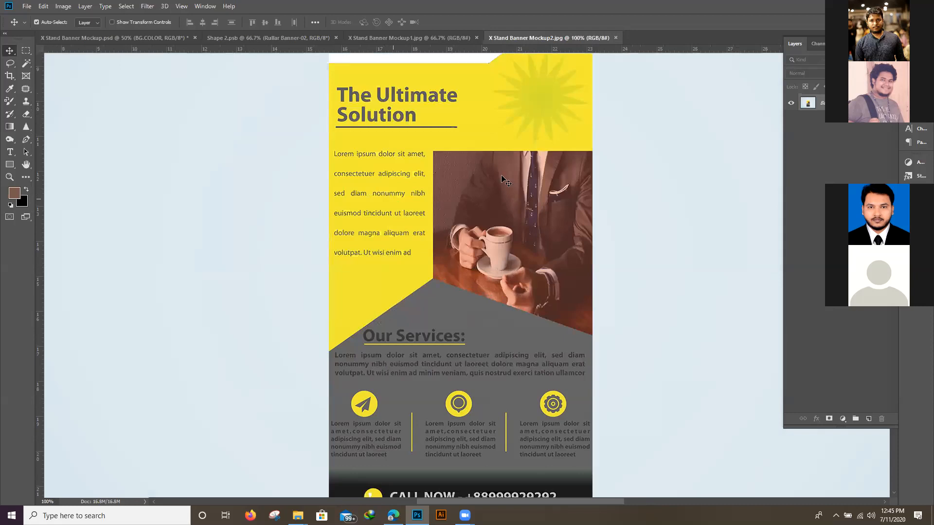
left_click_drag(507, 161, 501, 233)
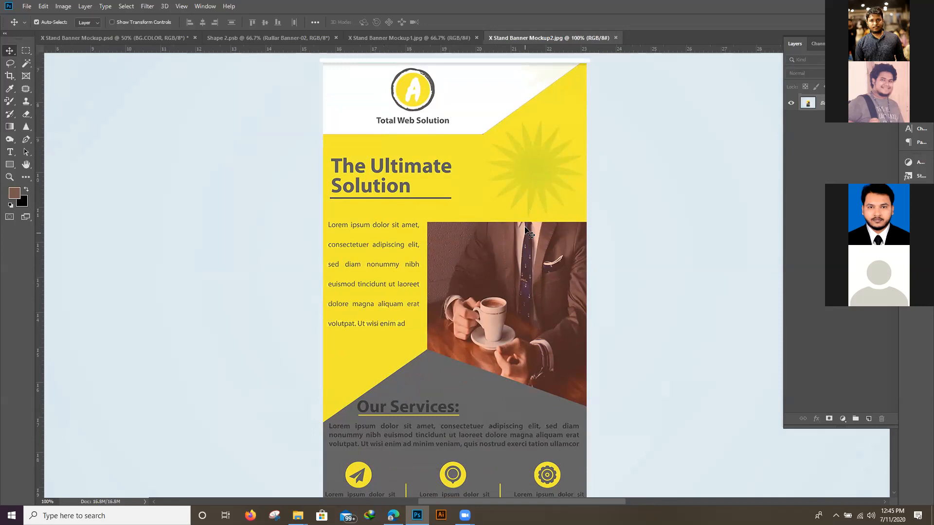
scroll(500, 291, "down", 2)
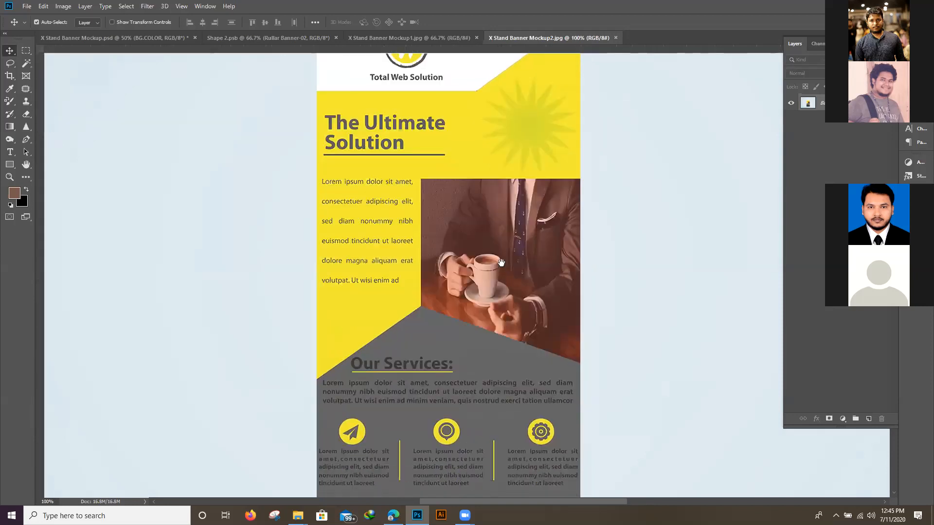
scroll(501, 287, "down", 2)
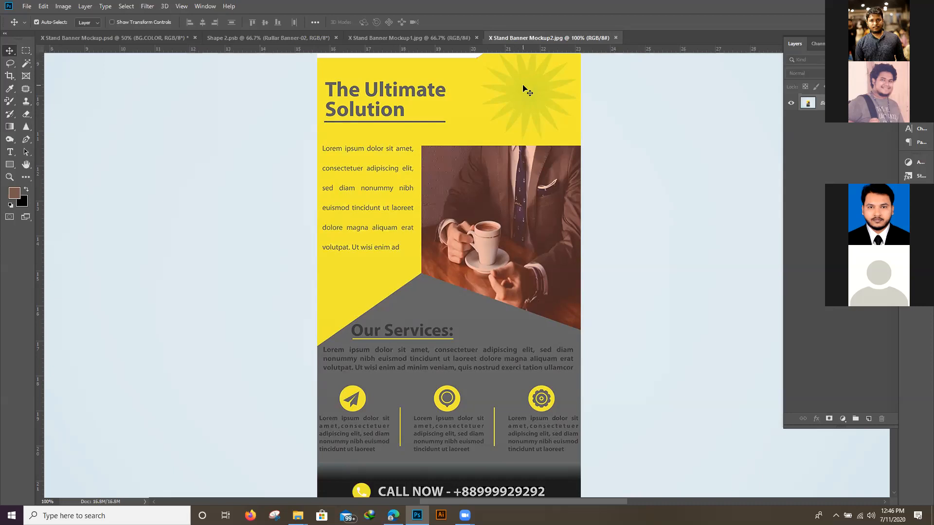
key("ctrl+minus")
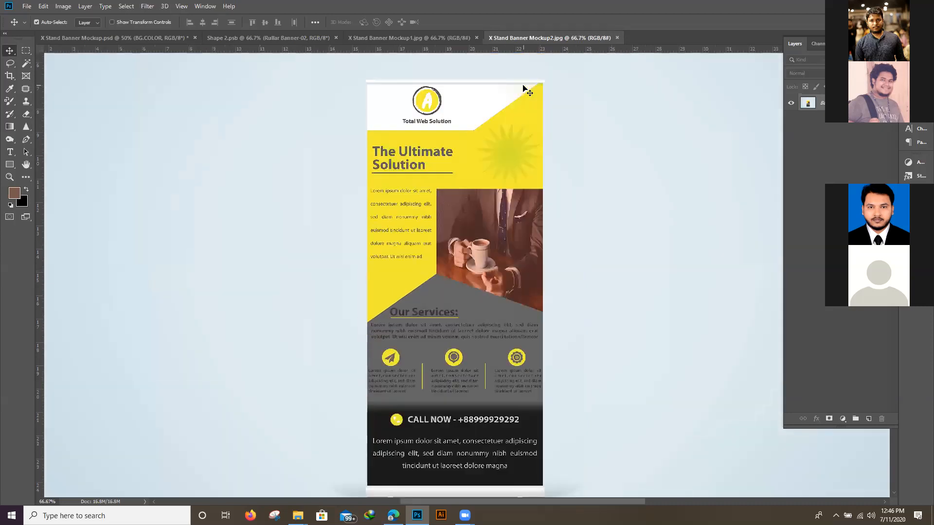
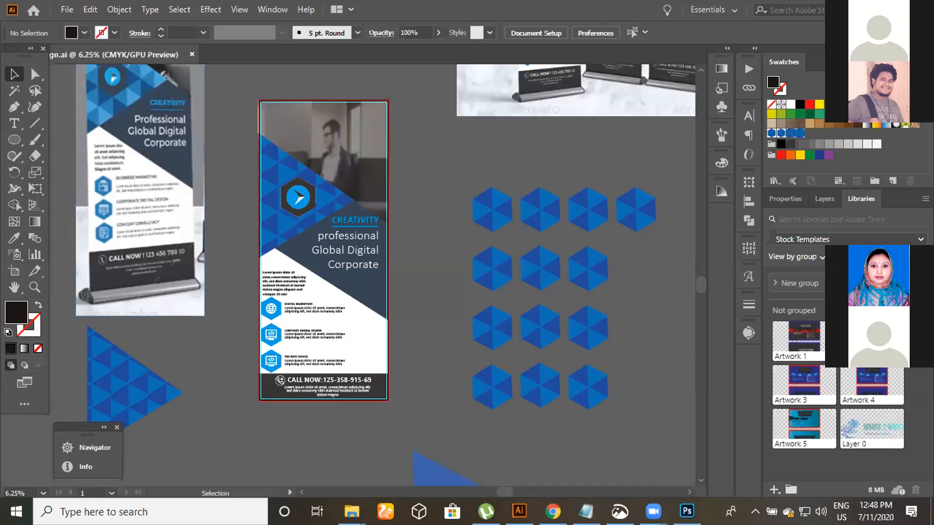
- Examine the blue roll up banner from the photo header down to the service icons and contact footer
scroll(253, 167, "up", 1)
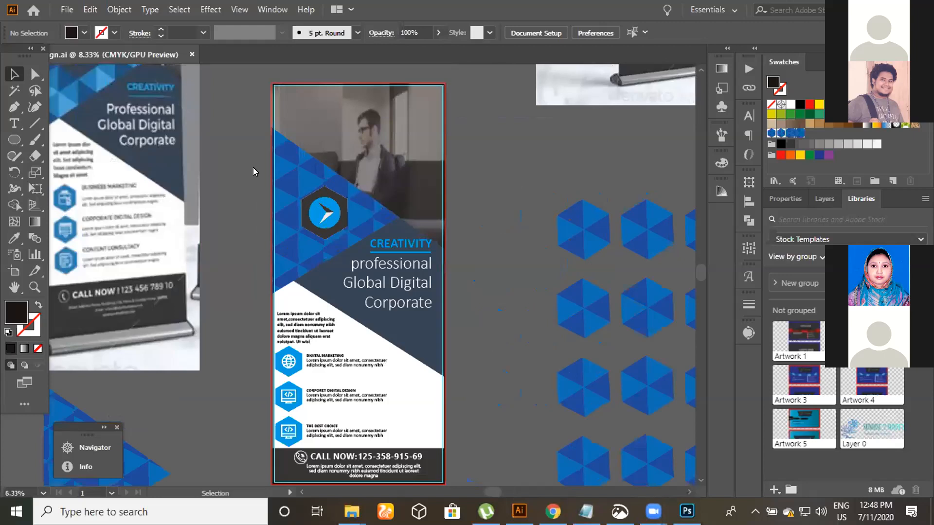
scroll(374, 275, "down", 1)
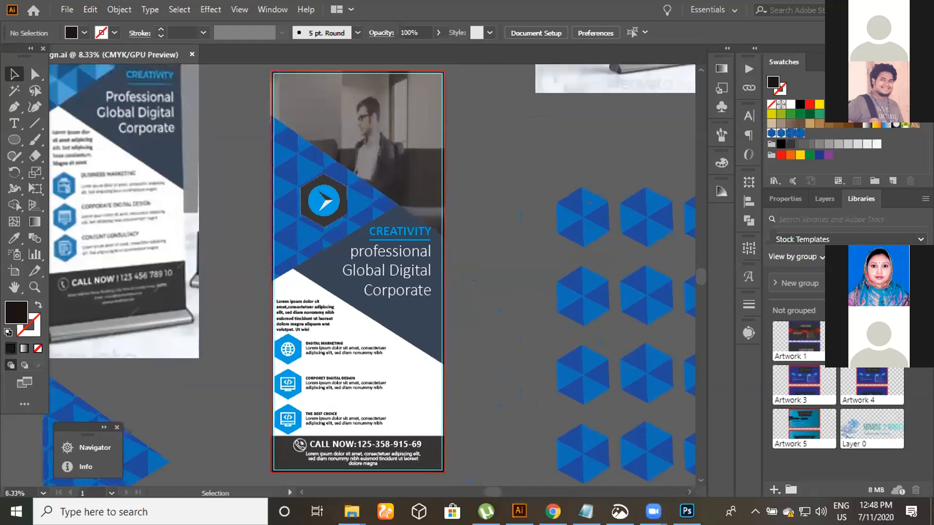
scroll(374, 275, "down", 1)
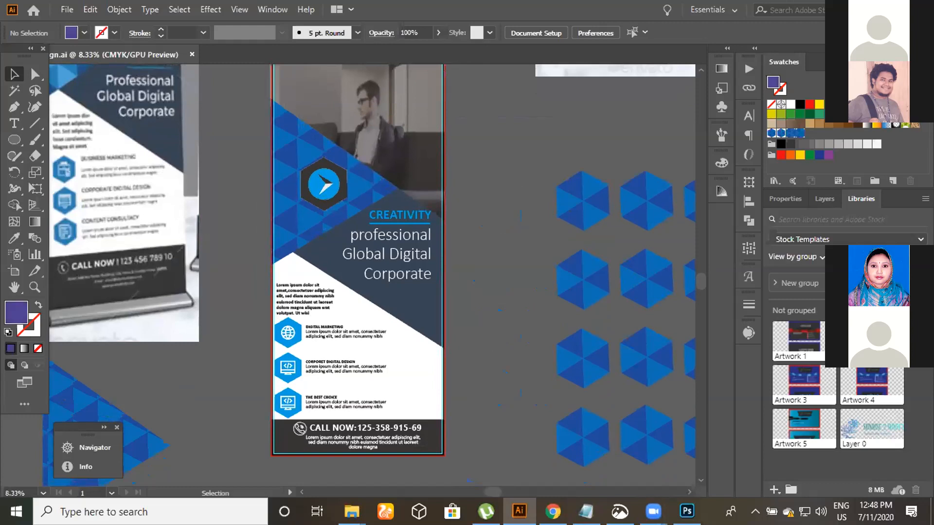
scroll(498, 173, "up", 1)
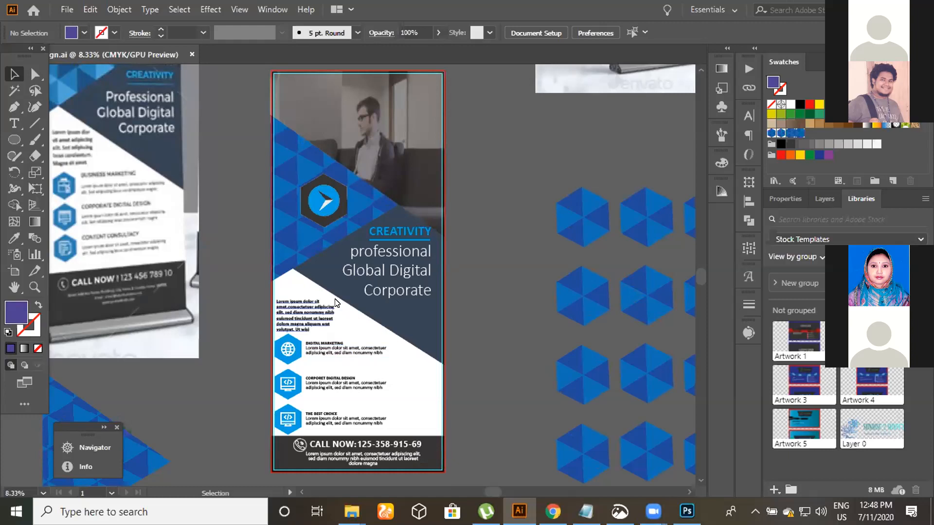
scroll(442, 287, "up", 2)
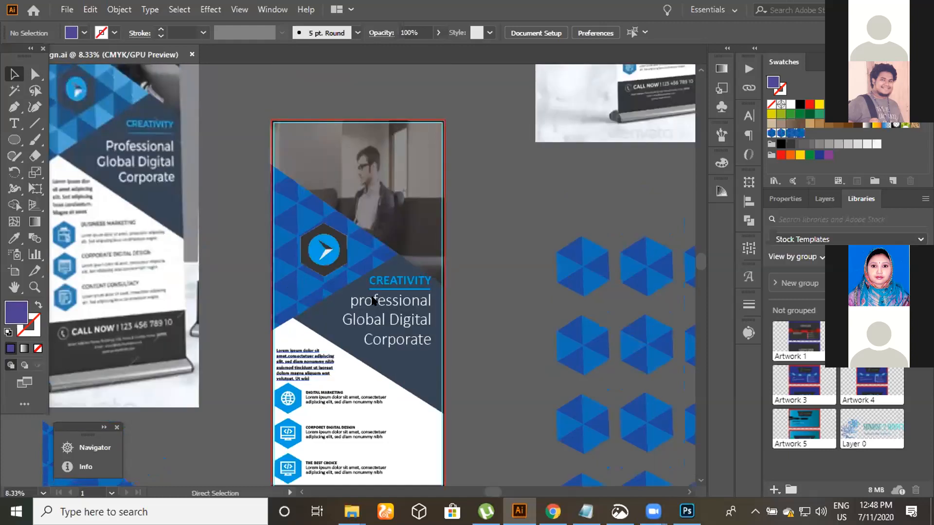
scroll(372, 300, "up", 3)
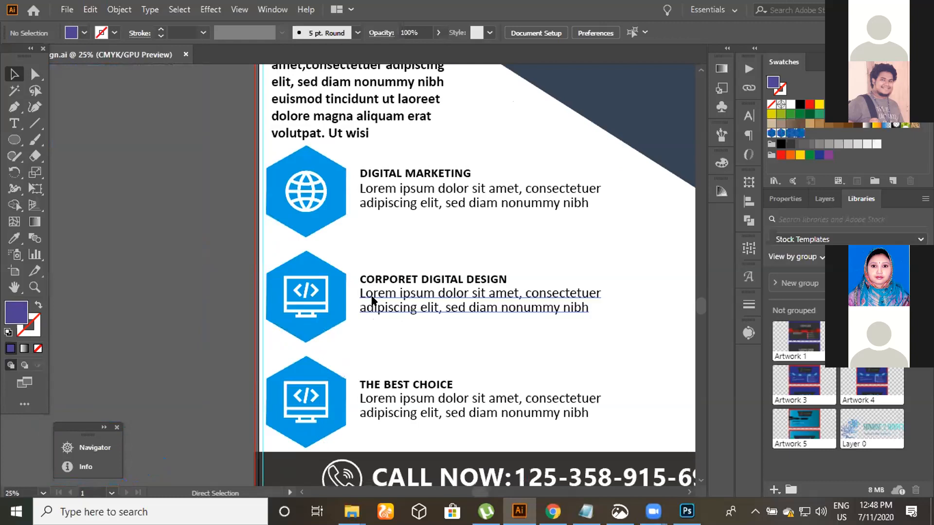
scroll(372, 301, "down", 1)
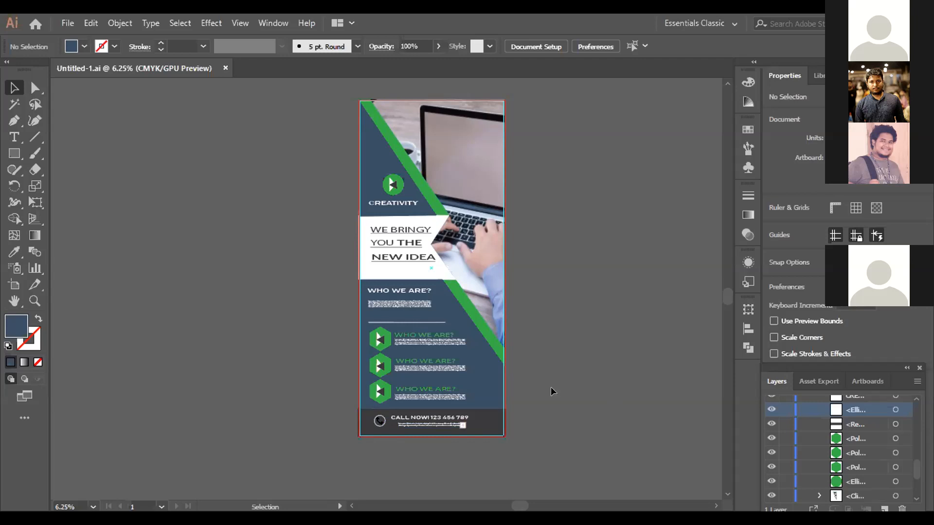
- Examine the navy and green banner, from its overall layout to the WHO WE ARE? headings and hexagon icons up close
scroll(561, 374, "down", 1)
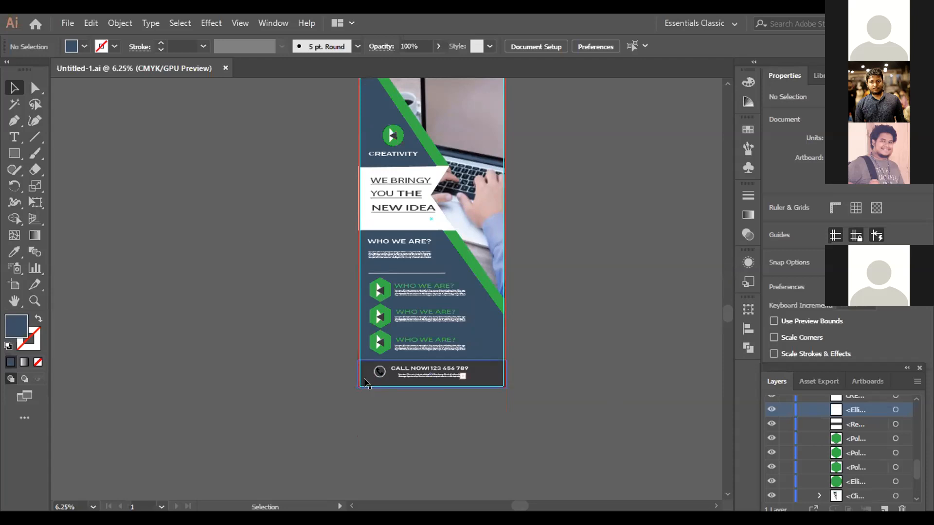
key("ctrl")
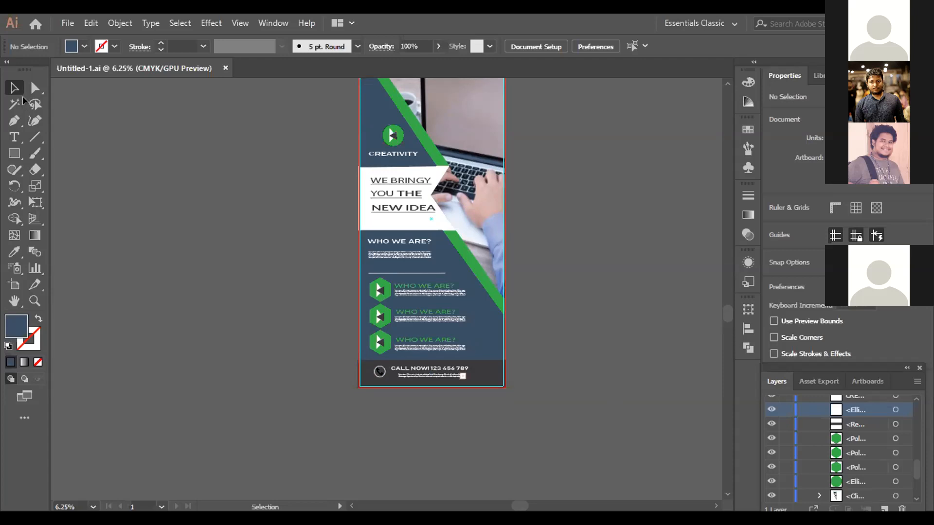
key("ctrl")
key("ctrl+equal")
key("ctrl+equal")
key("ctrl+equal")
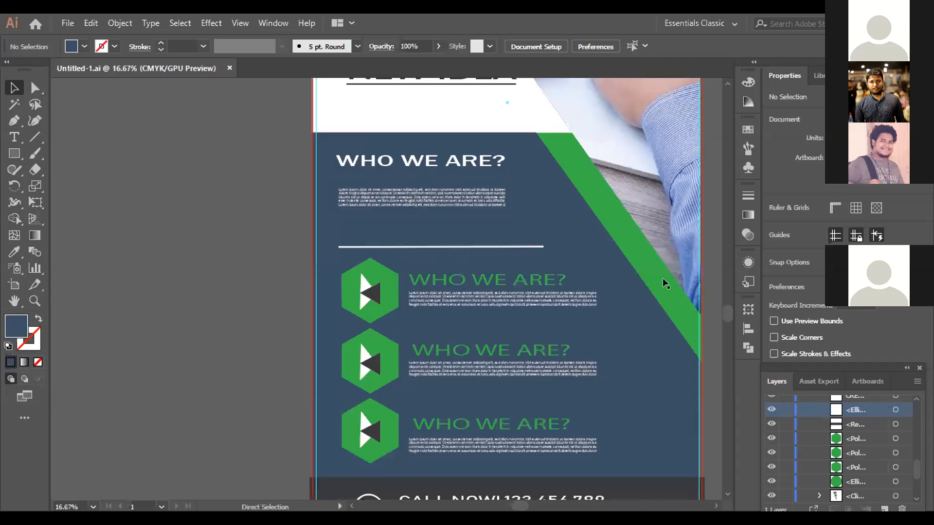
key("ctrl+equal")
scroll(634, 386, "down", 2)
scroll(623, 360, "down", 2)
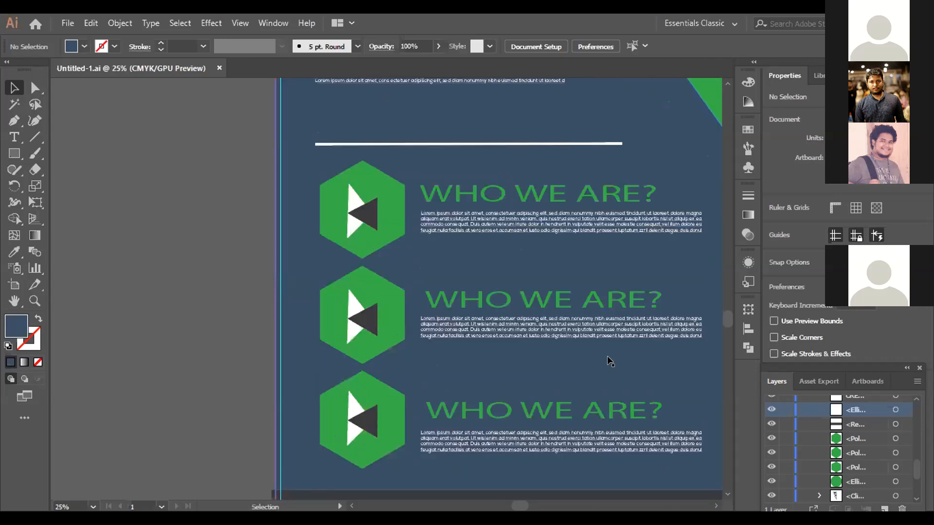
- Move the black phone icon out of the footer's white circle onto the empty canvas beside the banner
scroll(582, 362, "down", 5)
scroll(343, 359, "down", 3)
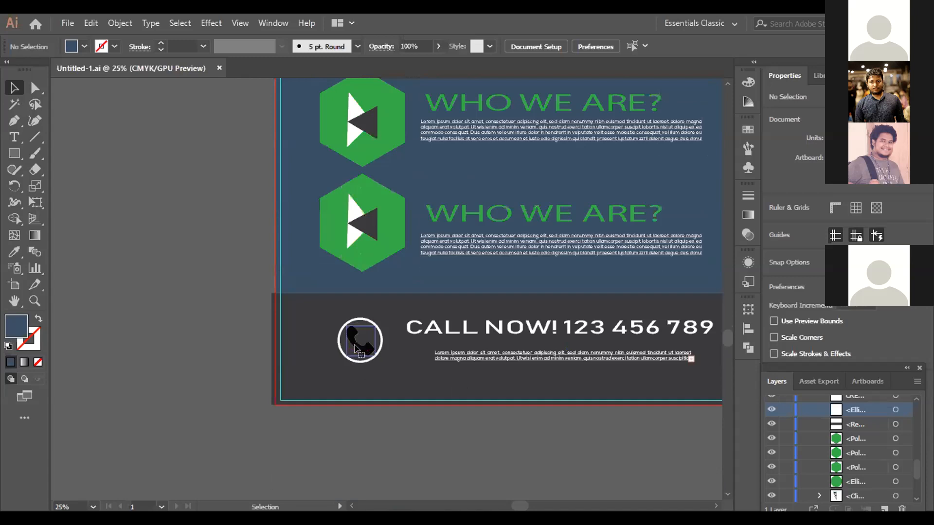
left_click(356, 346)
left_click_drag(157, 331, 156, 314)
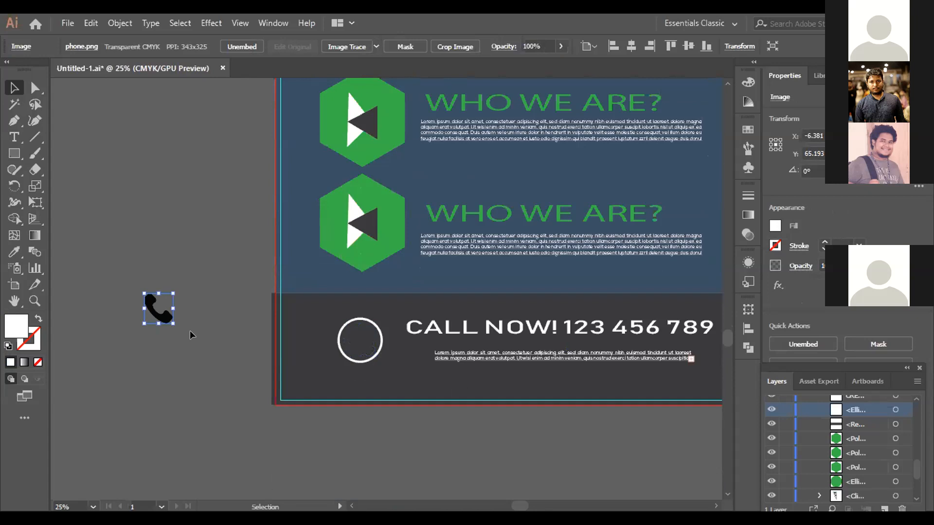
key("ctrl+h")
left_click(190, 331)
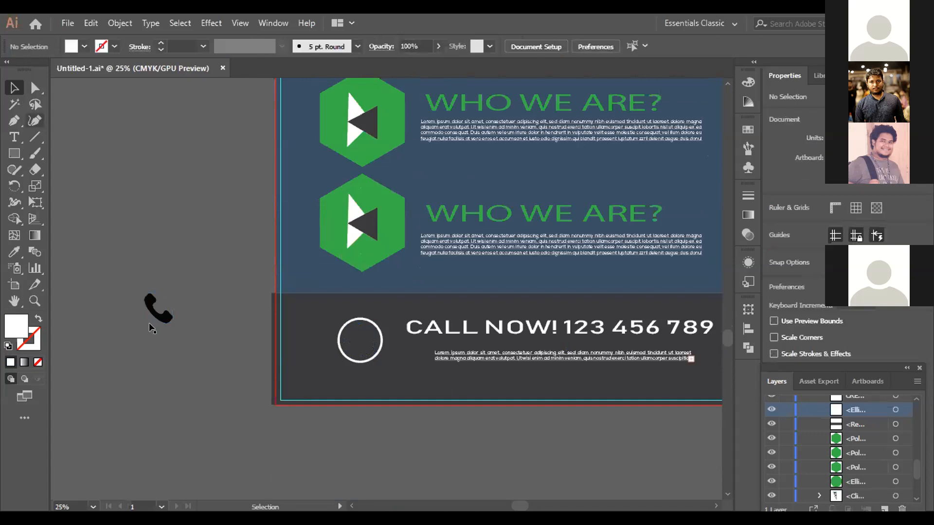
- Image Trace the phone icon with the default preset and expand it into ungrouped paths
left_click(189, 308)
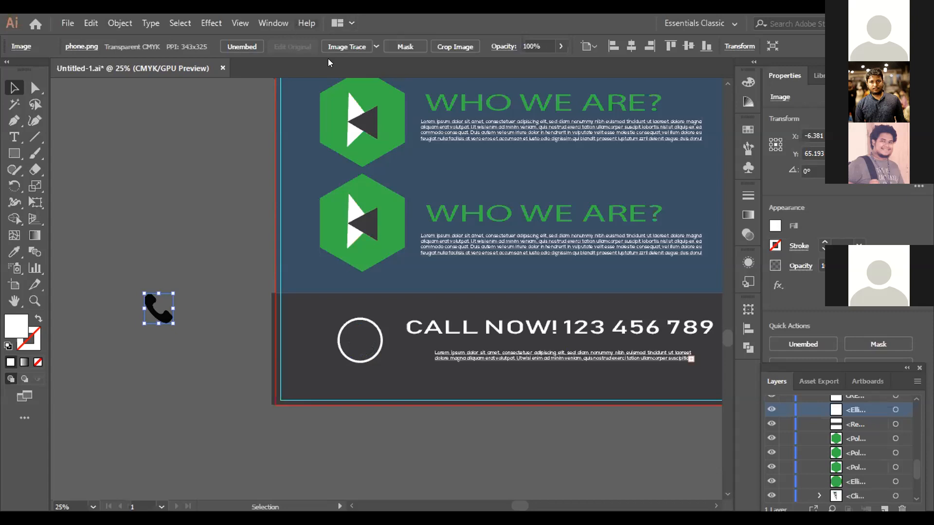
left_click(376, 46)
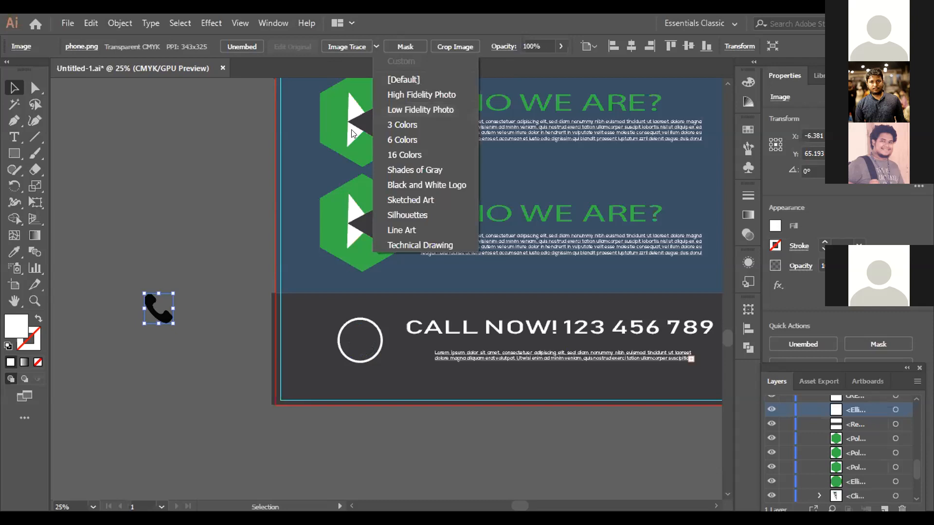
left_click(343, 42)
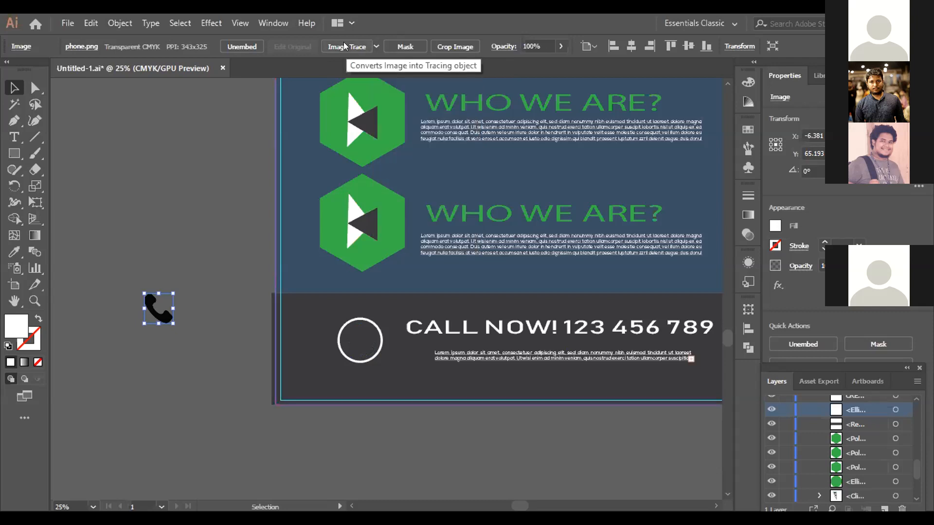
left_click(344, 43)
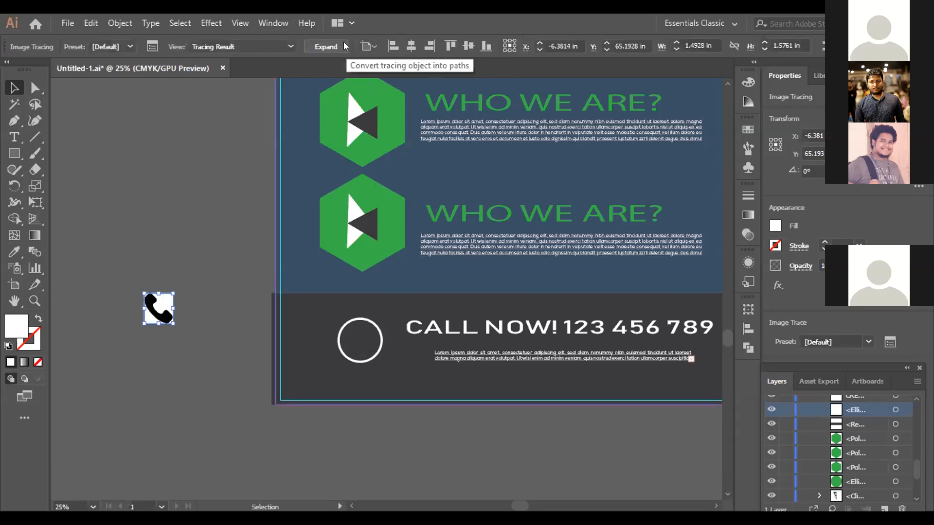
left_click(322, 45)
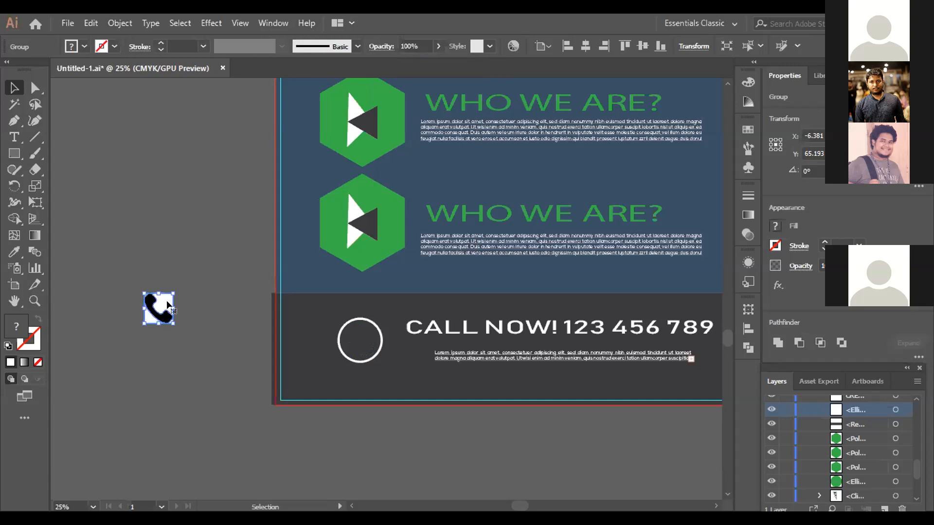
right_click(236, 184)
left_click(235, 183)
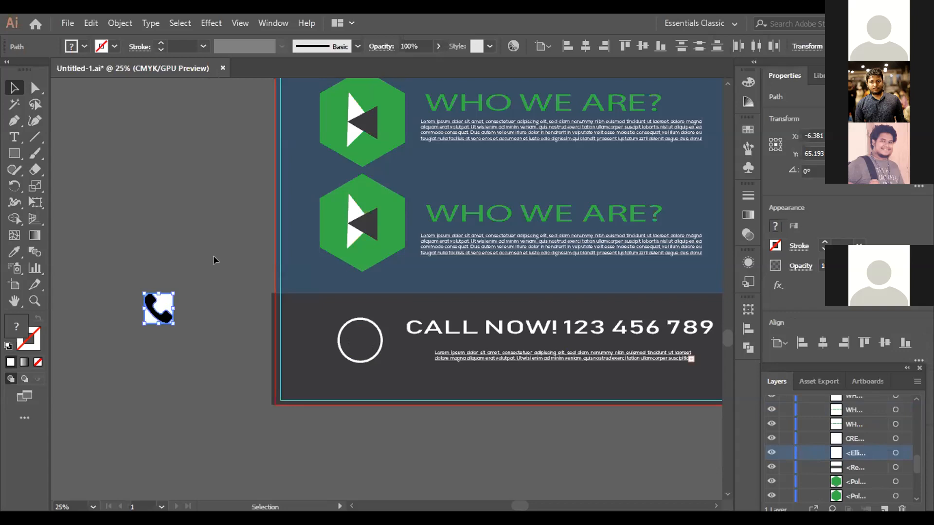
left_click(159, 303)
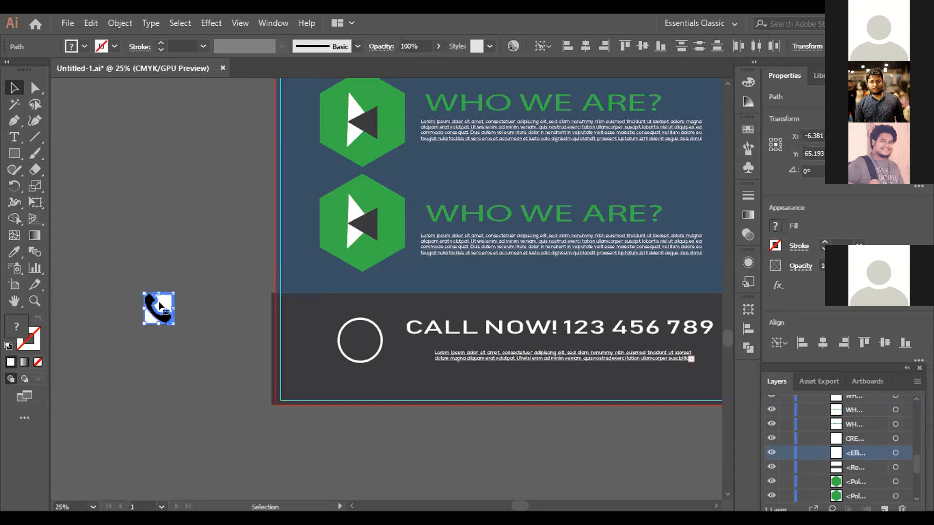
key("Delete")
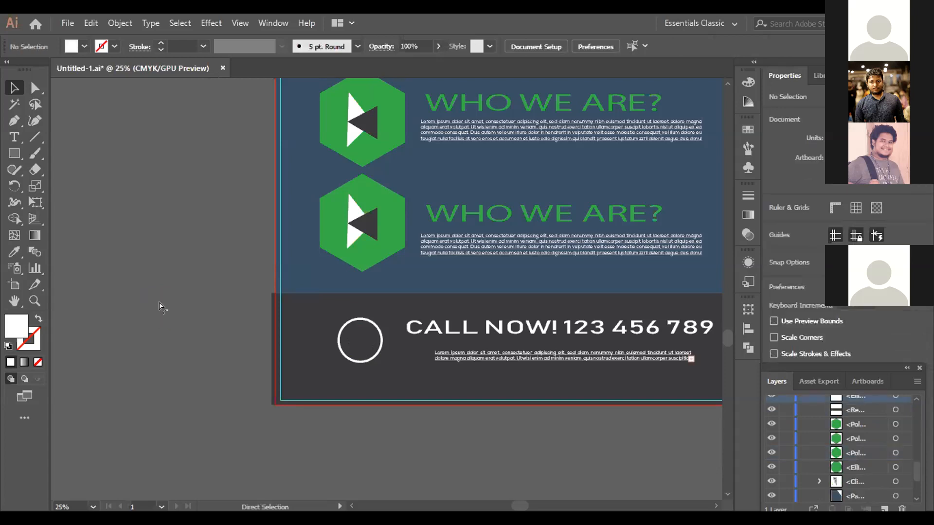
key("ctrl+z")
- Delete the white background pieces around the traced phone icon, including the small one at its upper-left corner
left_click(193, 315)
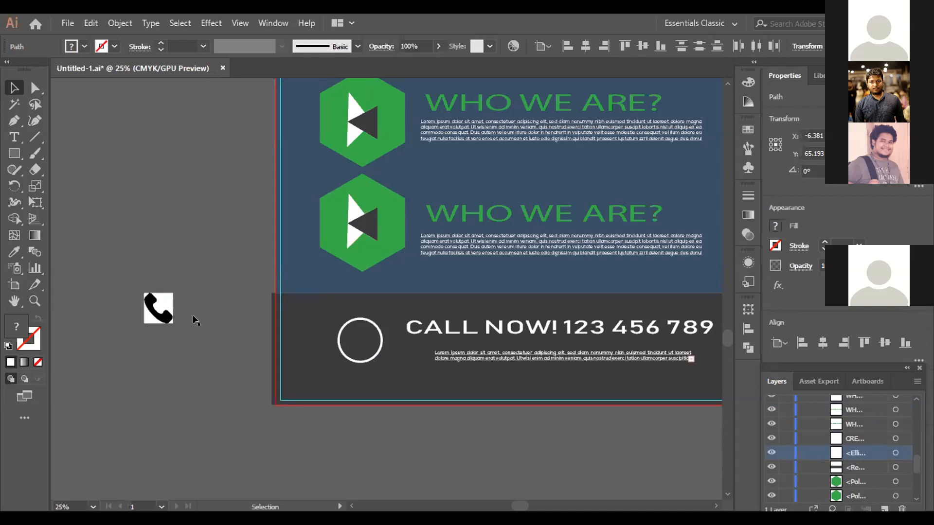
left_click(146, 316)
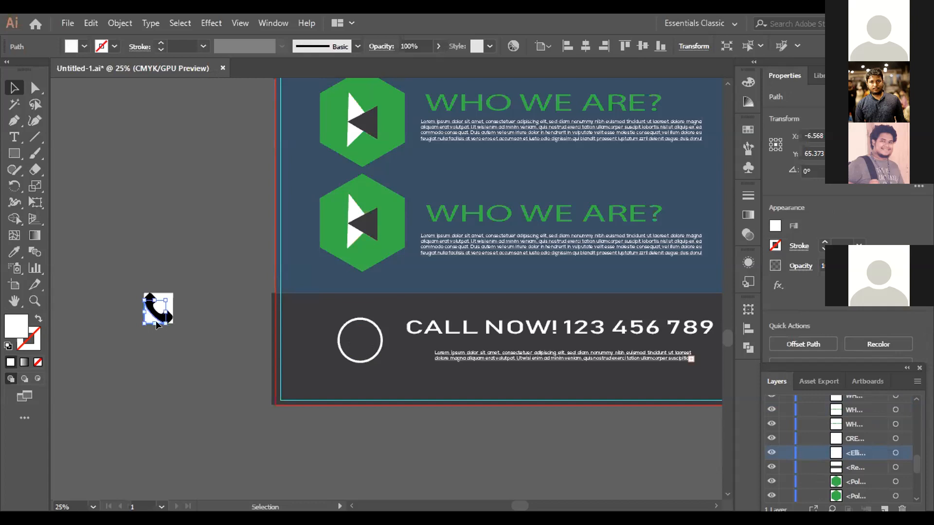
key("Delete")
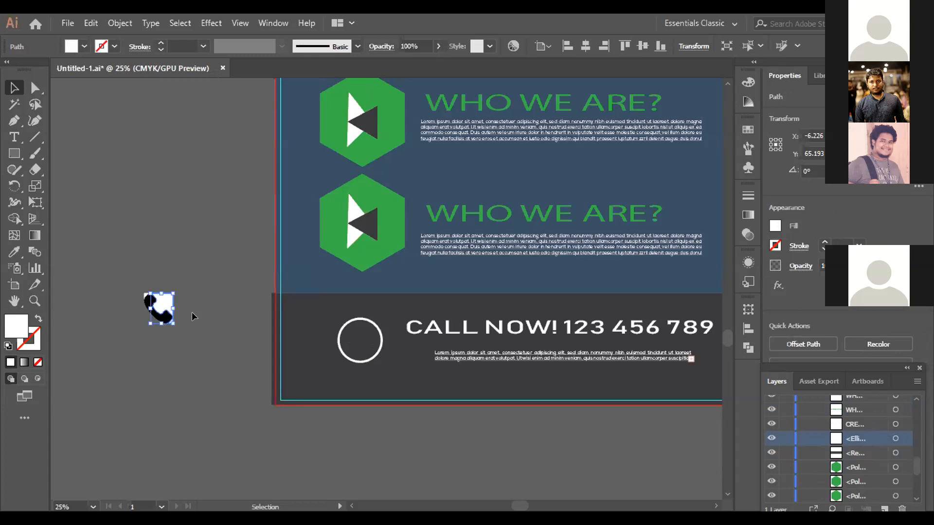
key("Delete")
key("ctrl+equal")
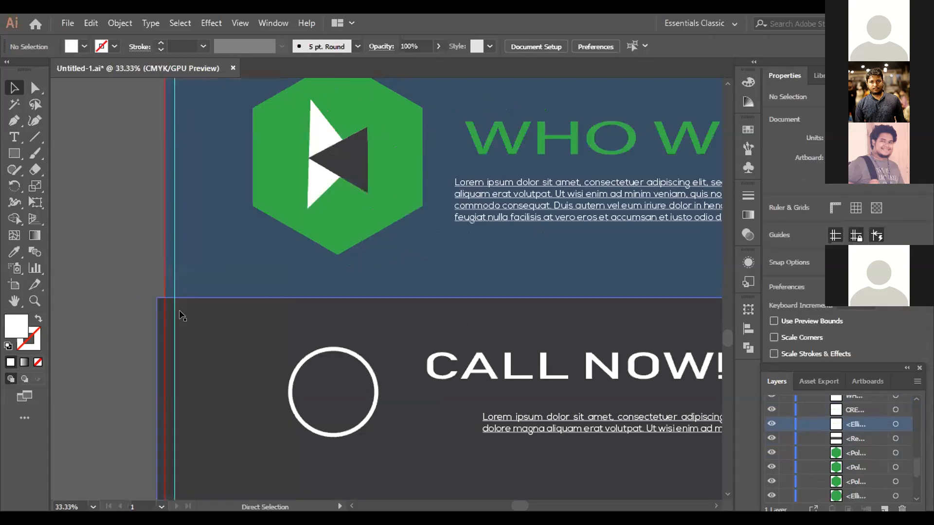
key("ctrl+equal")
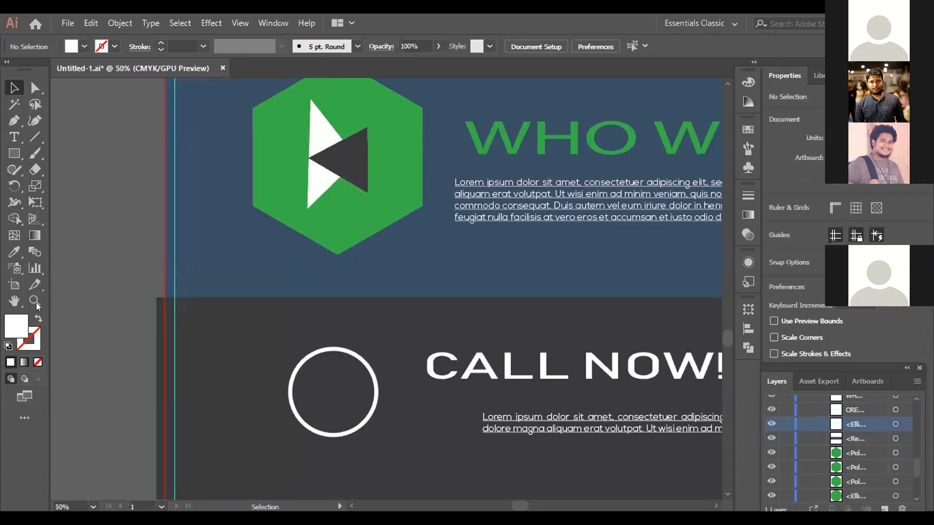
scroll(109, 335, "left", 2)
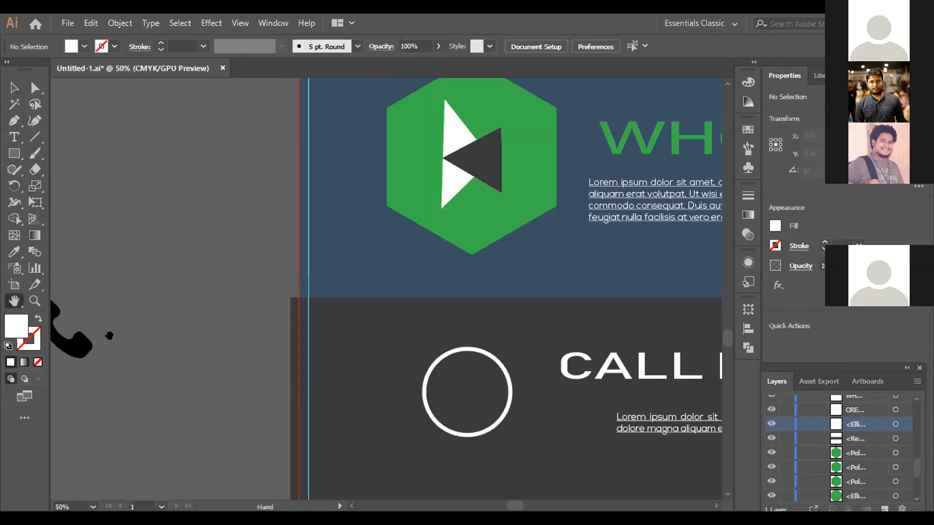
left_click_drag(112, 336, 253, 354)
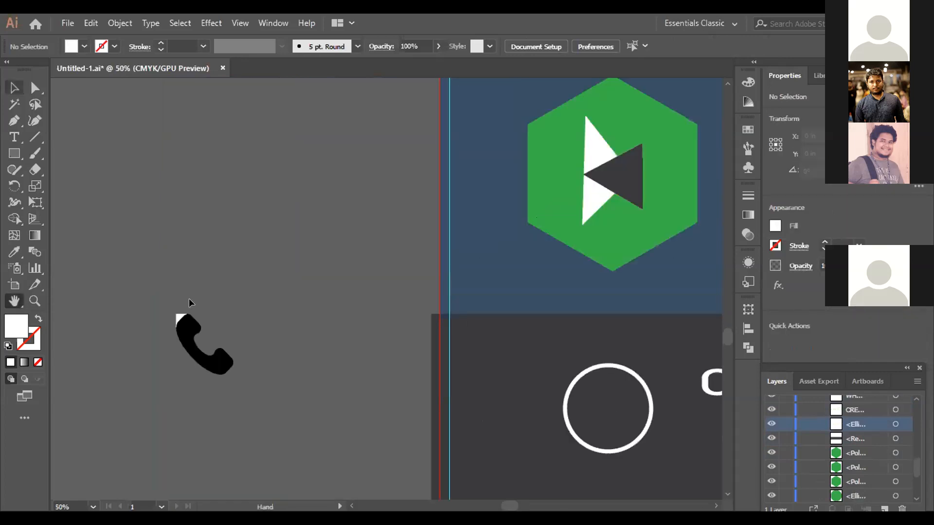
left_click(177, 316)
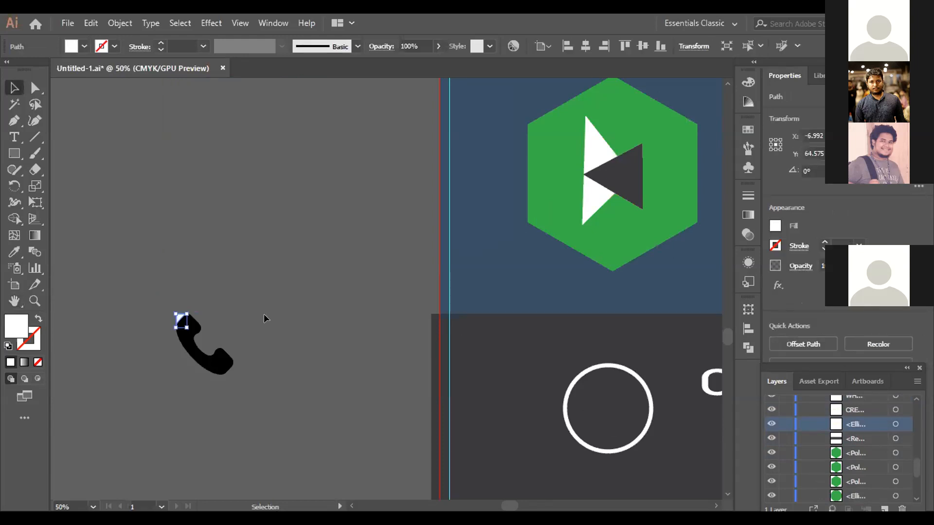
key("Delete")
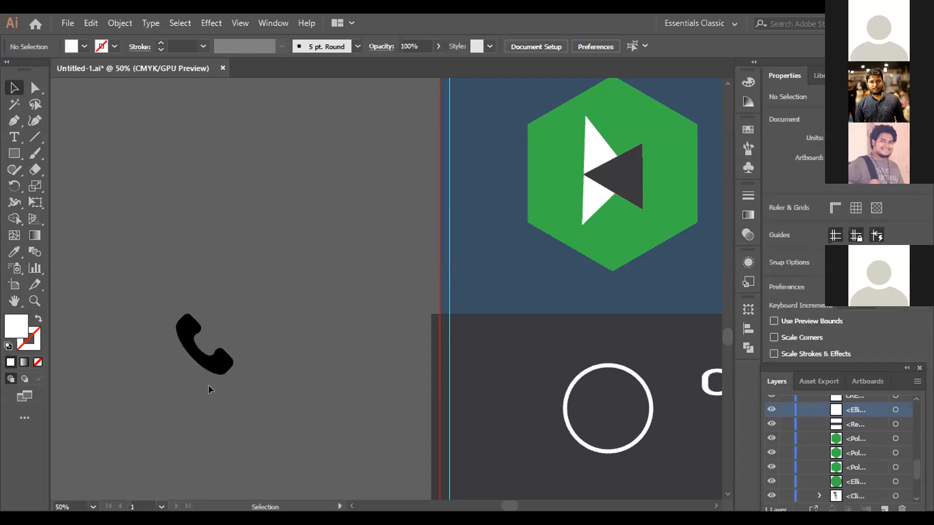
- Fill the phone icon with white and place it inside the circle beside the footer's CALL NOW! text
left_click(214, 360)
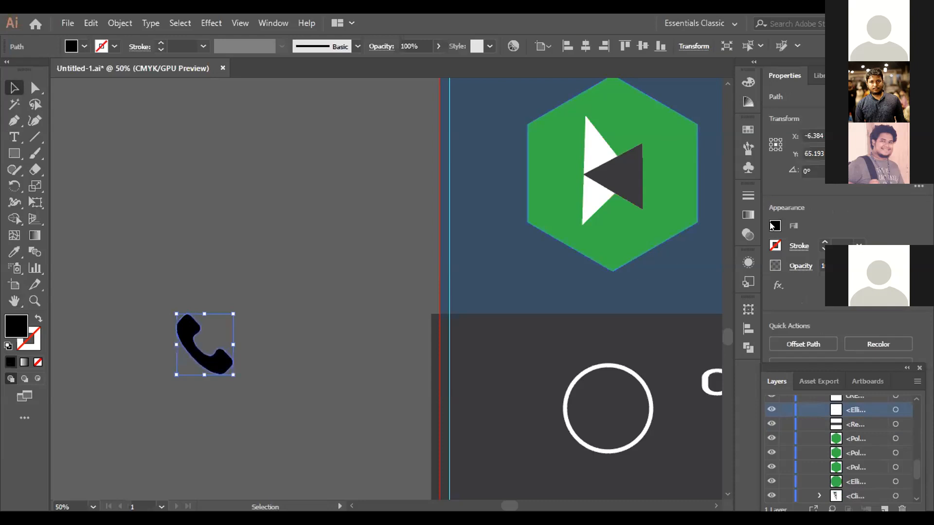
left_click(775, 226)
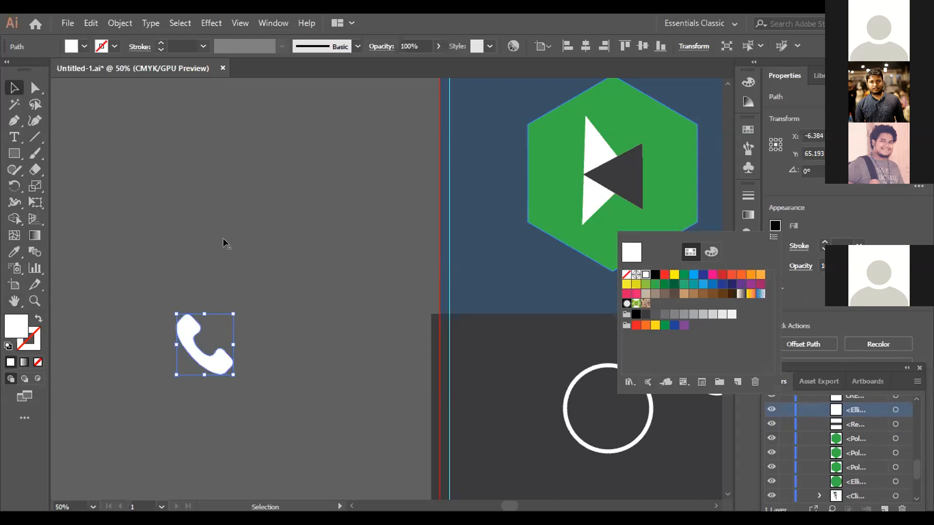
scroll(209, 235, "down", 4)
left_click_drag(209, 235, 615, 300)
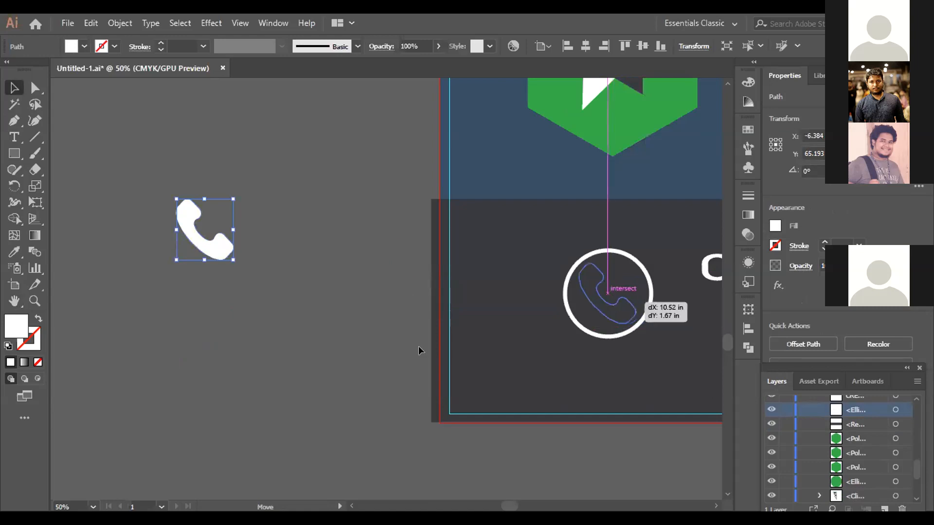
left_click(257, 298)
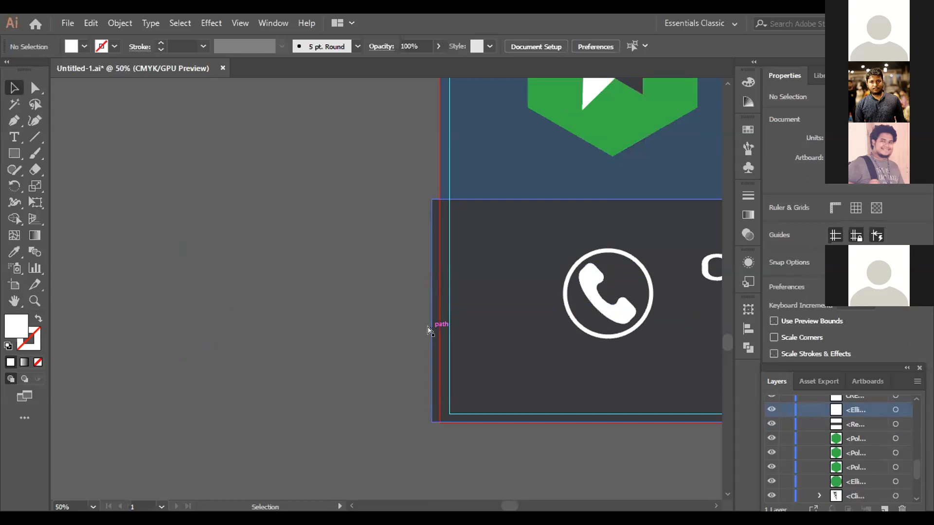
- Examine the whole navy and green banner from the header photo down to the footer with its phone icon
key("ctrl+minus")
key("ctrl+minus")
key("ctrl+minus")
key("ctrl+minus")
key("ctrl+minus")
key("ctrl+minus")
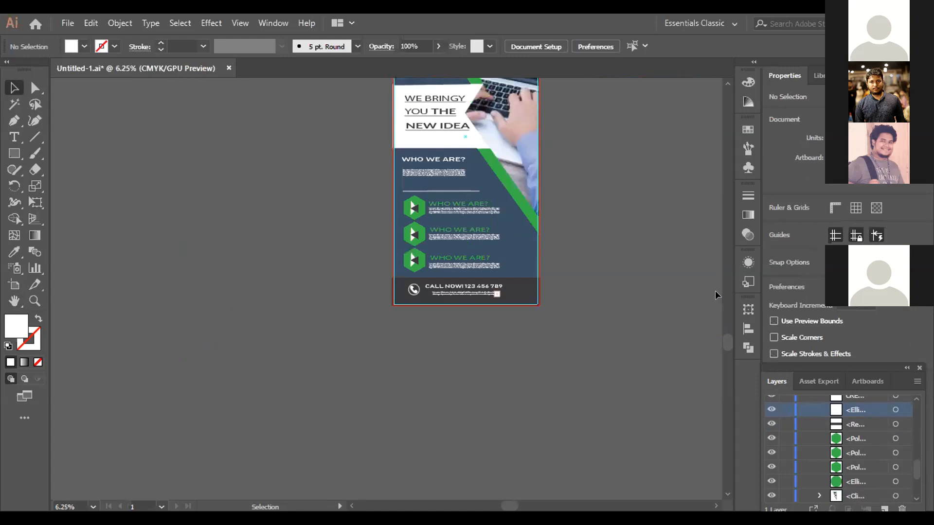
scroll(628, 282, "up", 5)
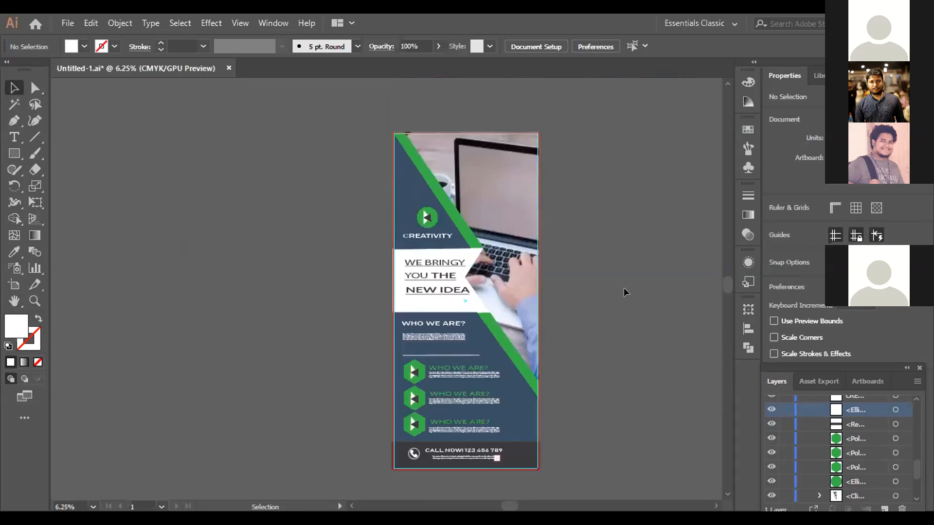
scroll(624, 289, "down", 1)
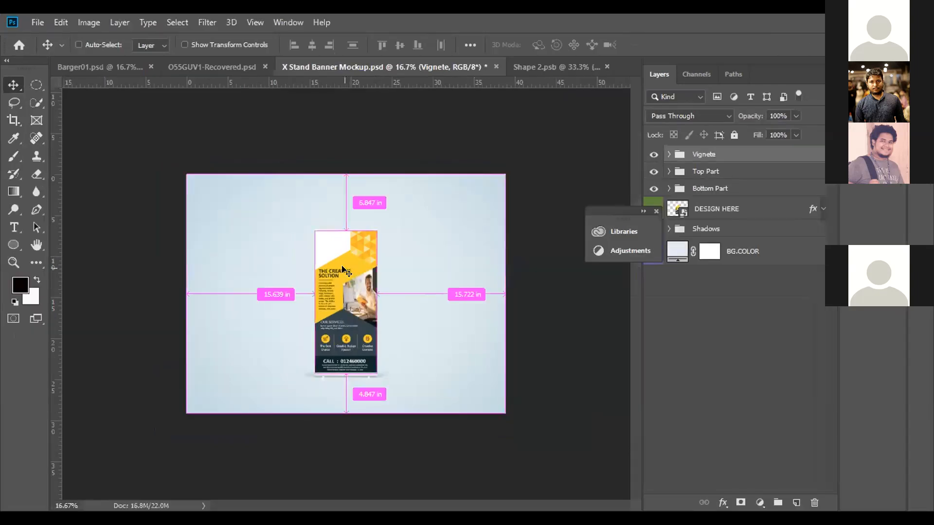
- Switch to Photoshop and examine the yellow banner in the X Stand Banner Mockup from its headline down to the footer
key("ctrl+plus")
key("ctrl+plus")
key("ctrl+plus")
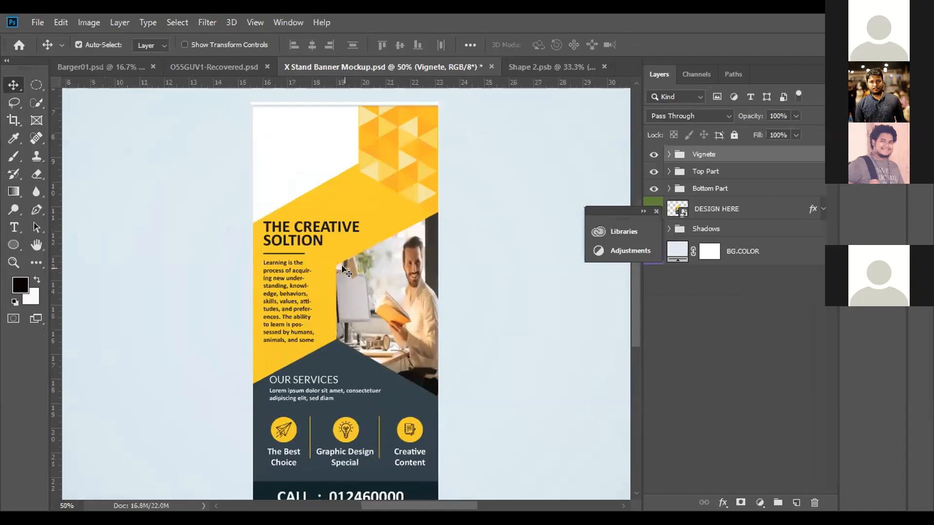
scroll(355, 261, "down", 2)
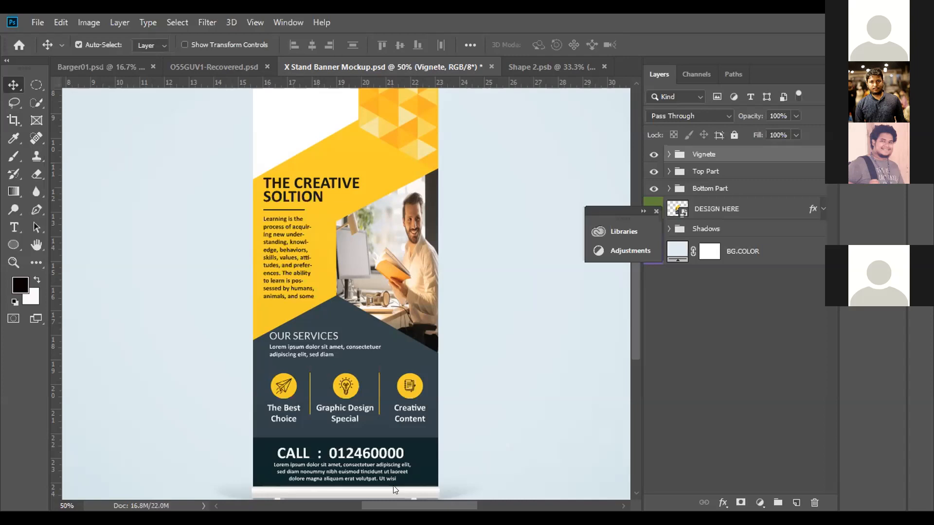
- Switch to Illustrator and turn off hyphenation for the paragraph below the THE CREATIVE SOLTION heading
key("alt+Tab")
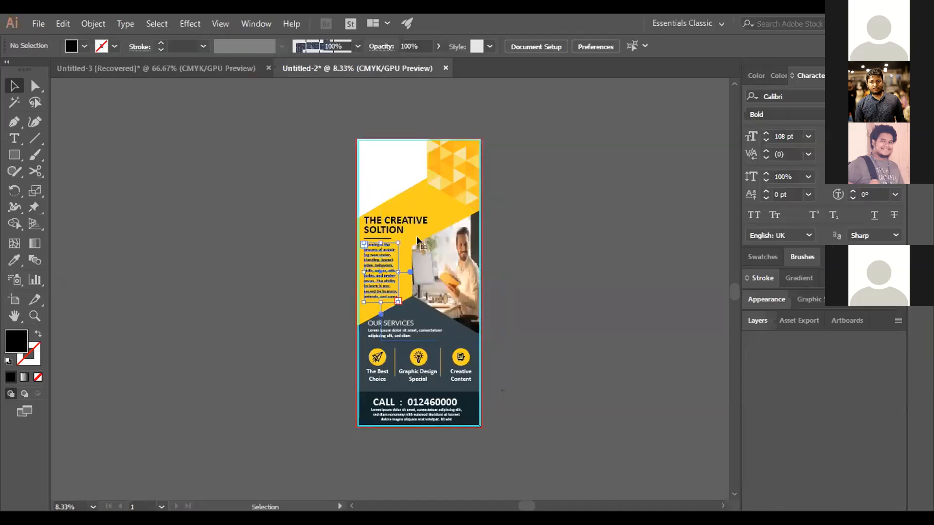
left_click(389, 273)
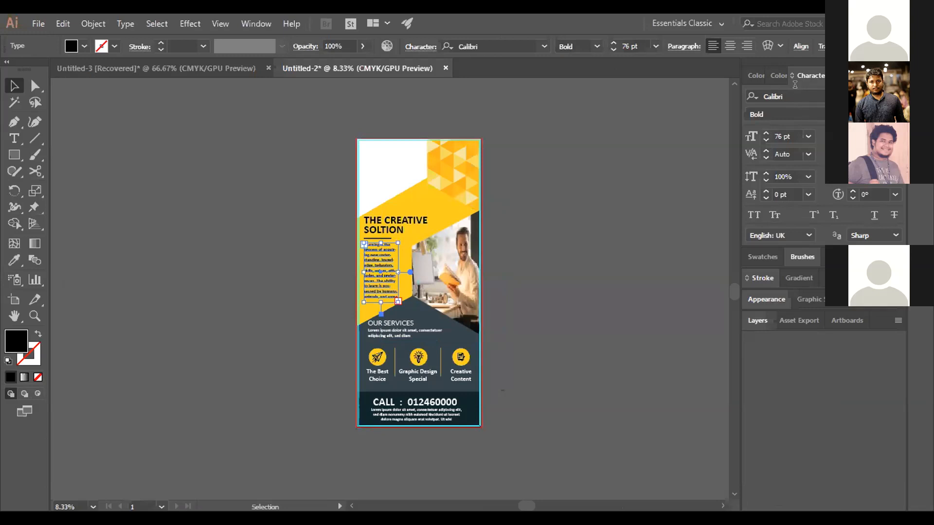
left_click(845, 76)
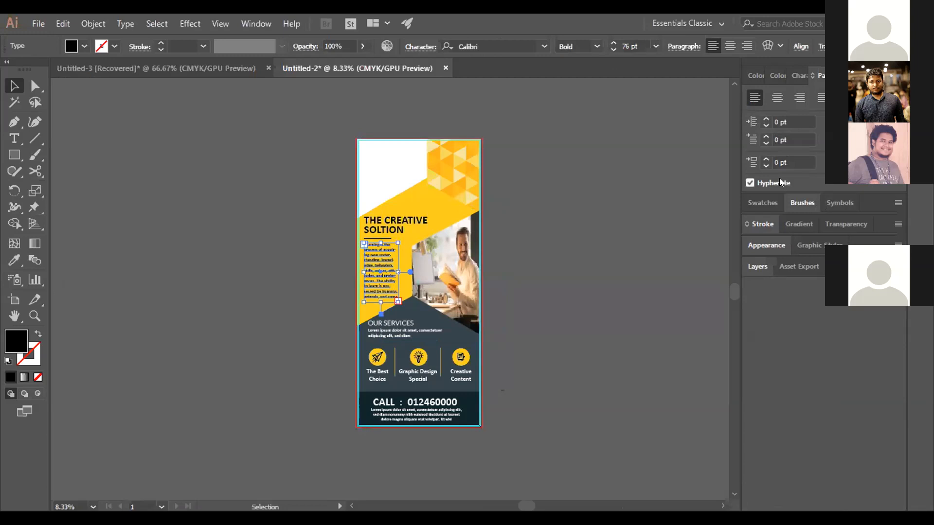
left_click(749, 182)
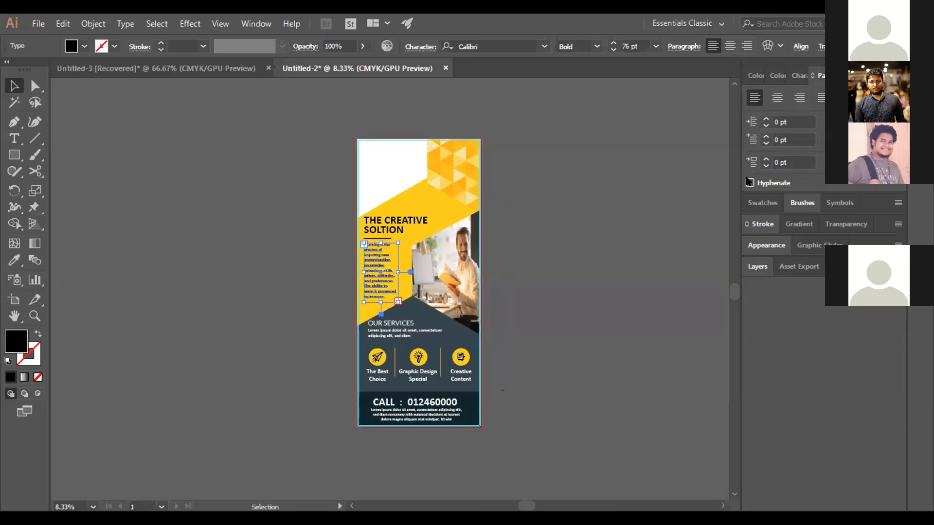
left_click(625, 170)
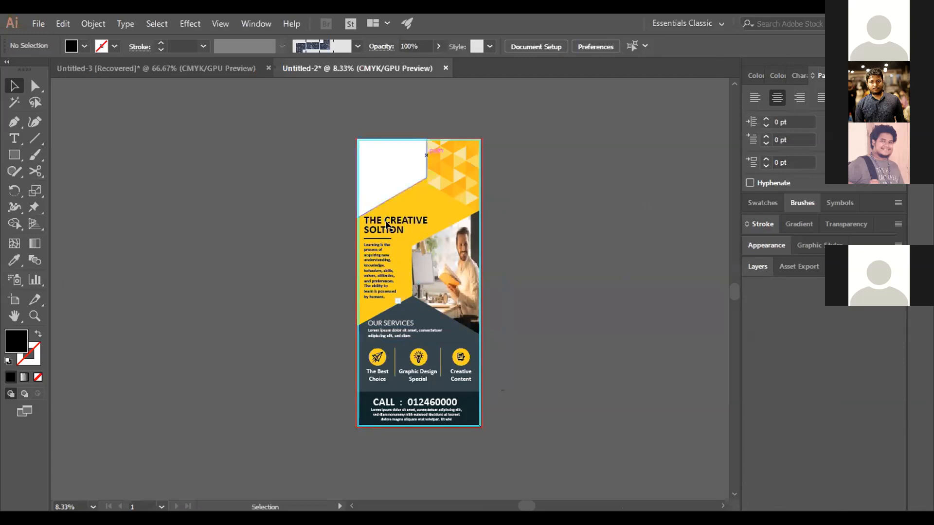
- Justify the paragraph below the heading, comparing it with left alignment before applying justification again
left_click(380, 262)
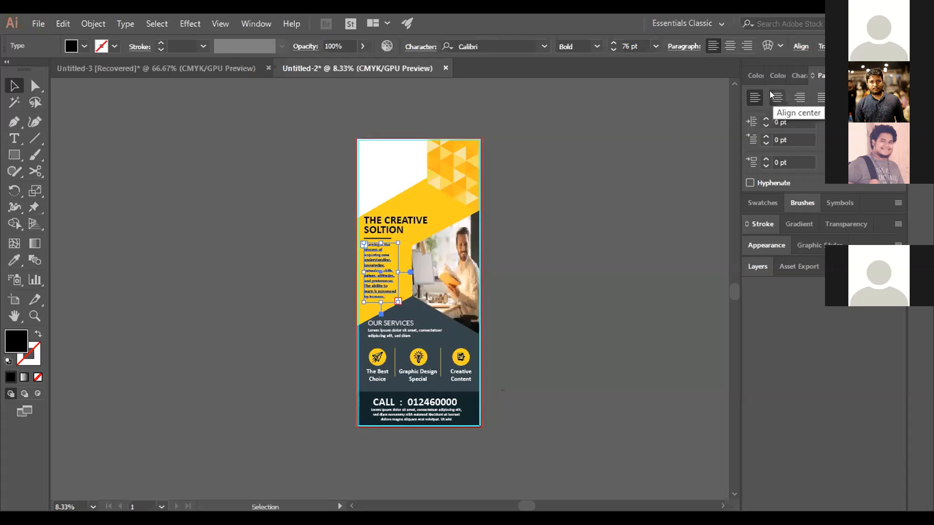
left_click(821, 97)
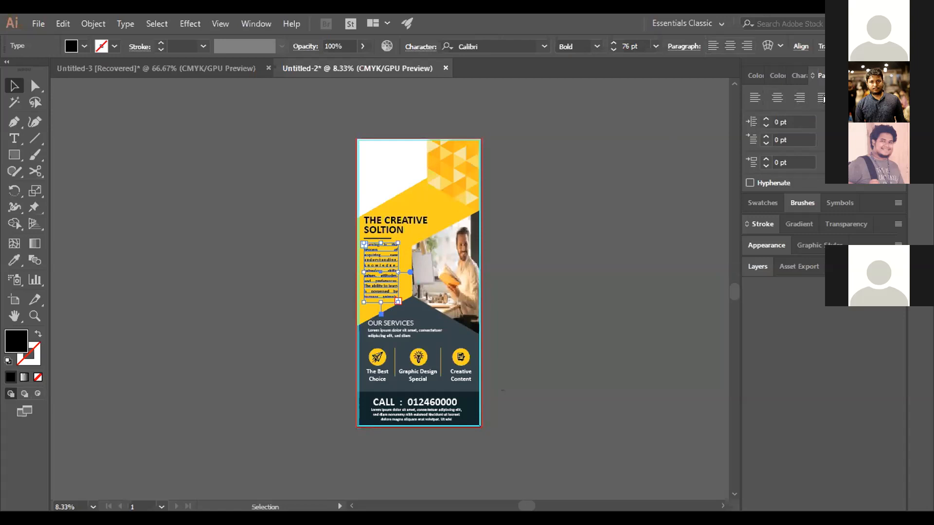
left_click(755, 98)
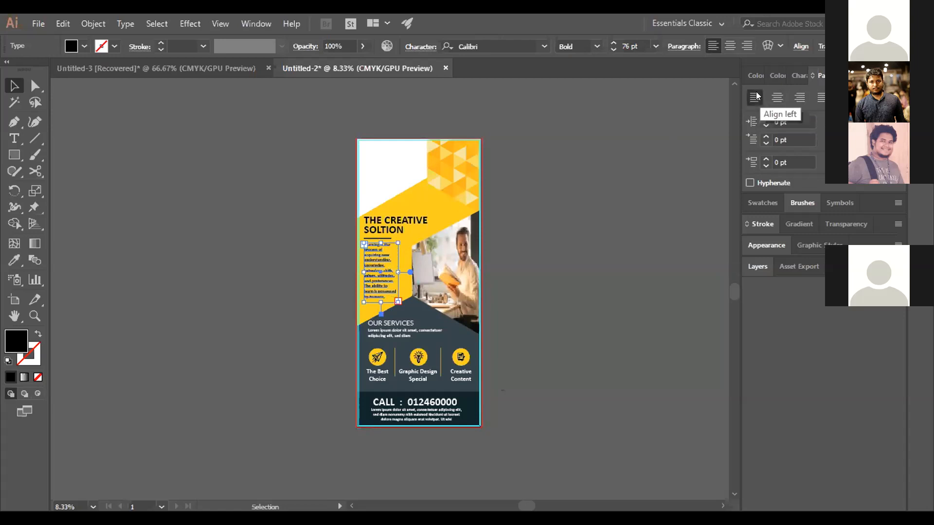
left_click(814, 93)
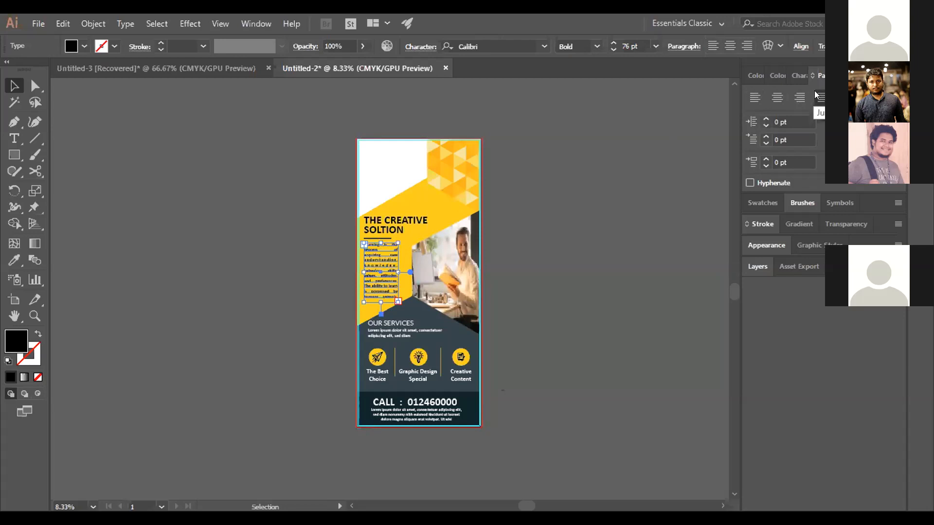
- Set the justified paragraph's font size to 102 pt and deselect it
key("ctrl+equal")
key("ctrl+equal")
key("ctrl+equal")
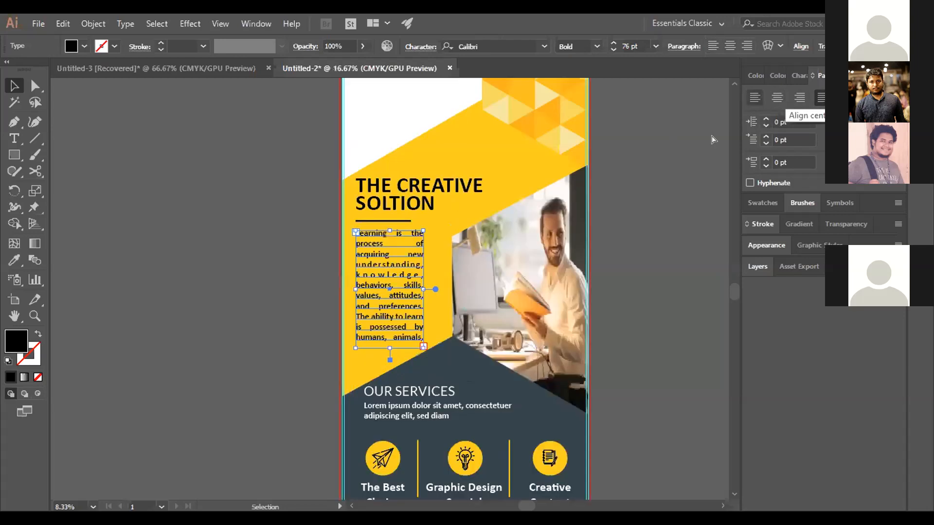
left_click(610, 41)
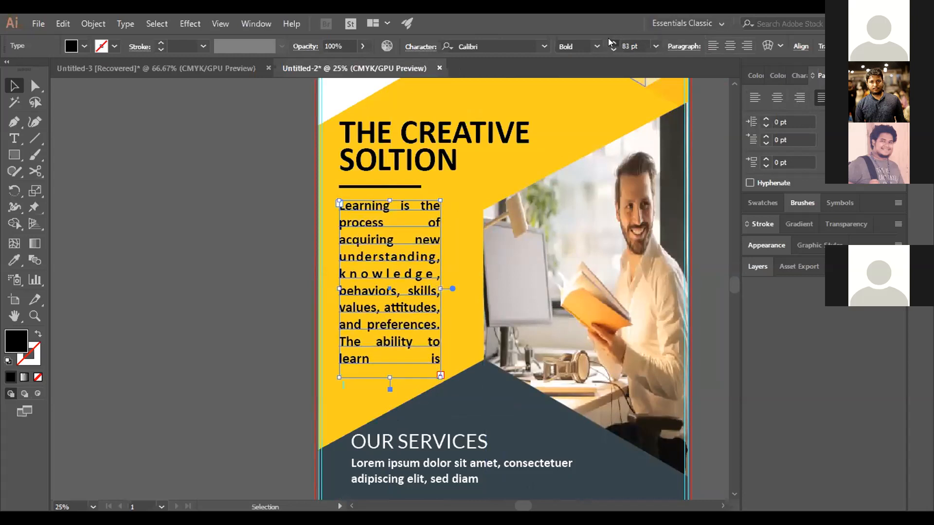
left_click(608, 40)
left_click(609, 40)
left_click(609, 40)
left_click(609, 39)
left_click(609, 40)
left_click(609, 40)
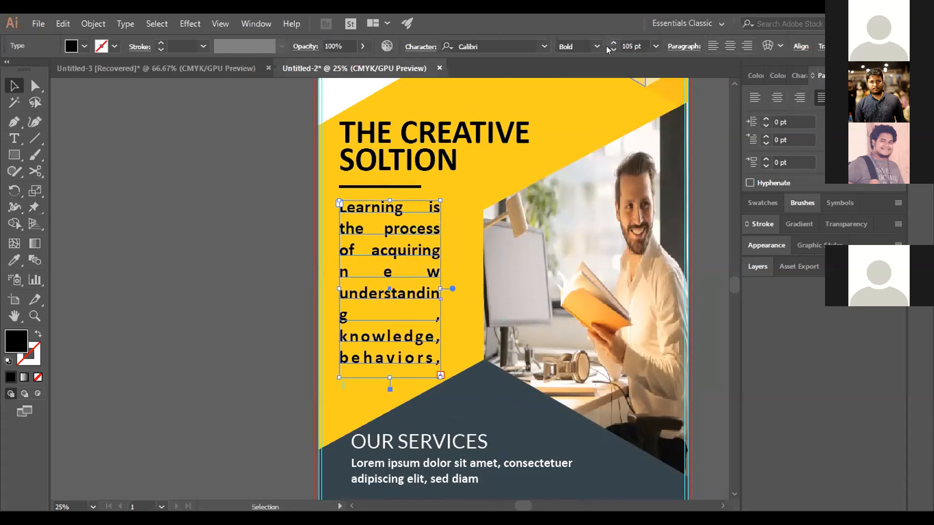
left_click(607, 49)
left_click(607, 48)
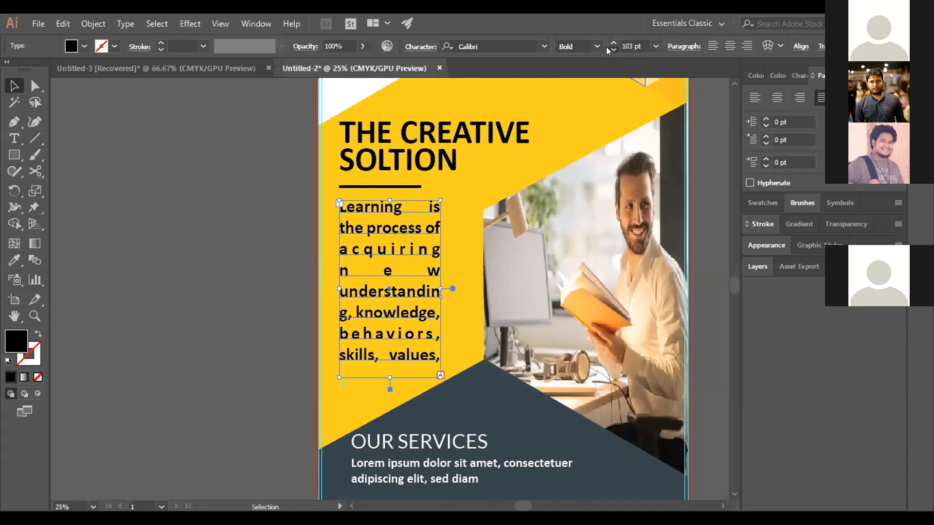
left_click(607, 48)
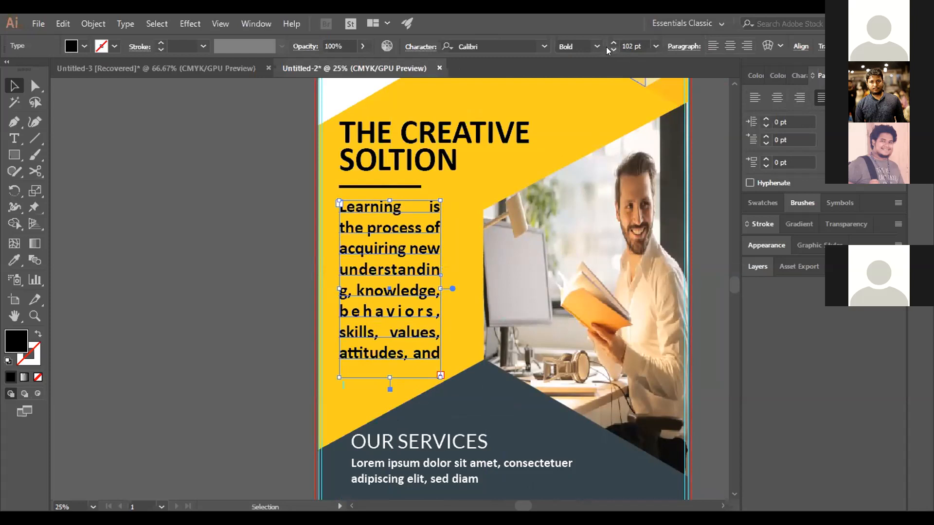
left_click(160, 145)
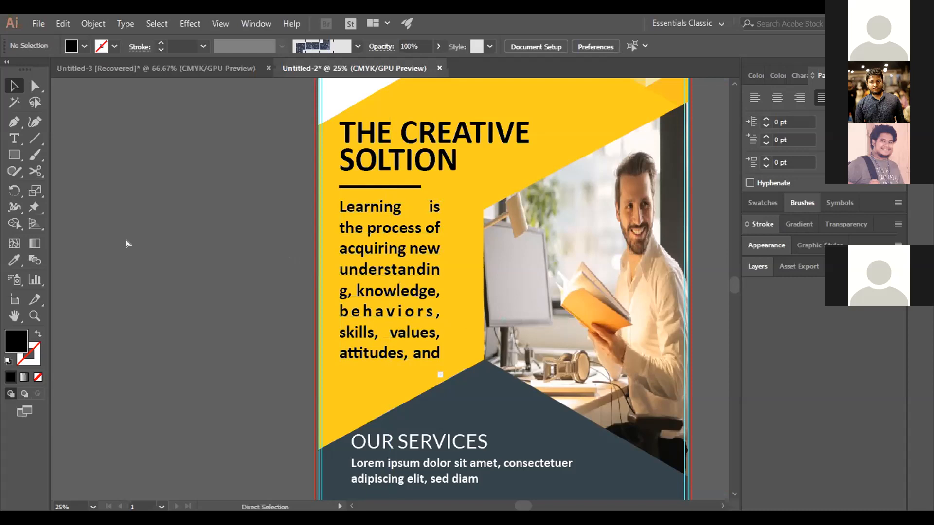
key("ctrl+minus")
key("ctrl+minus")
key("ctrl+minus")
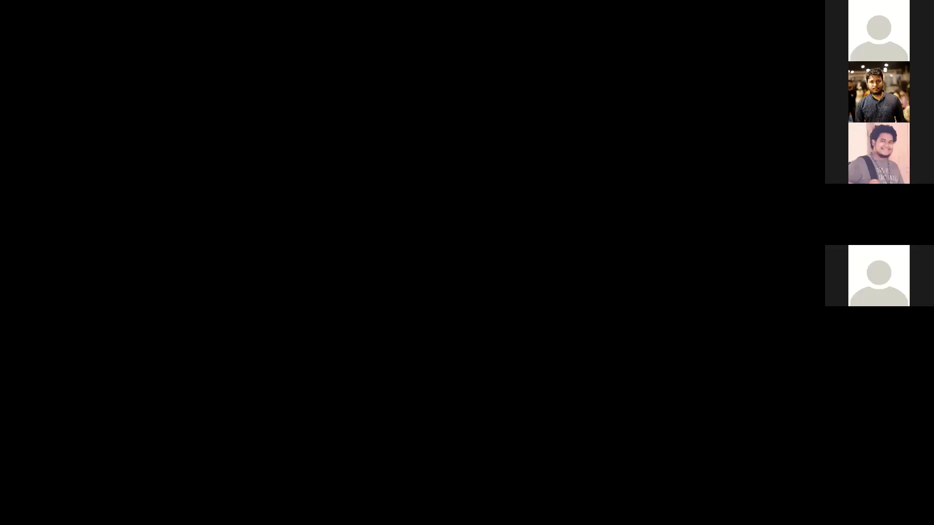
- Examine the overall layout of the blue CREATIVITY banner, from the laptop photo down to the CALL NOW! footer
scroll(638, 267, "down", 2)
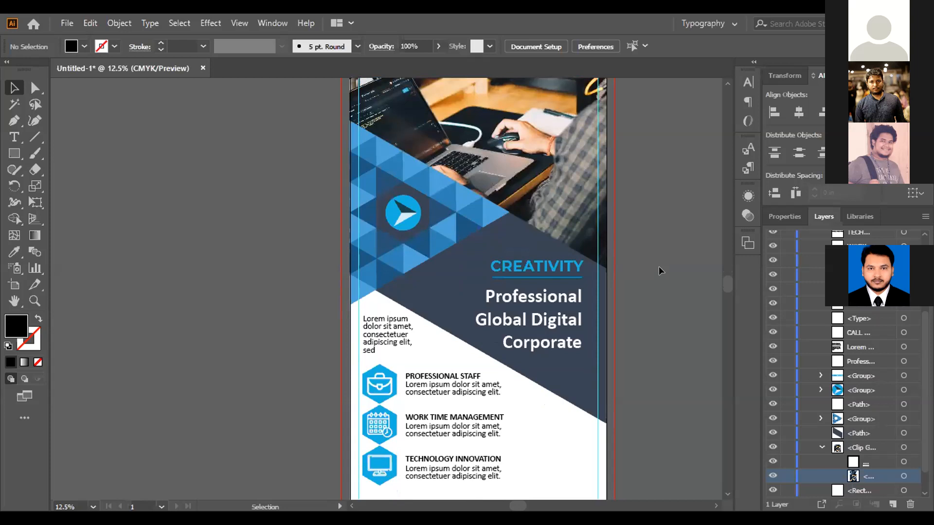
left_click(35, 301)
left_click(172, 304, "alt")
scroll(452, 448, "up", 3)
left_click_drag(484, 503, 551, 495)
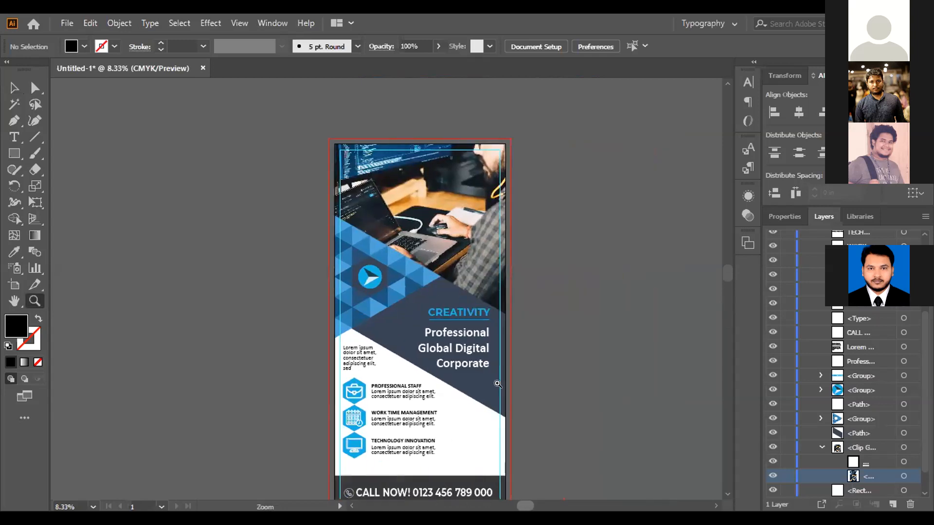
scroll(501, 384, "down", 3)
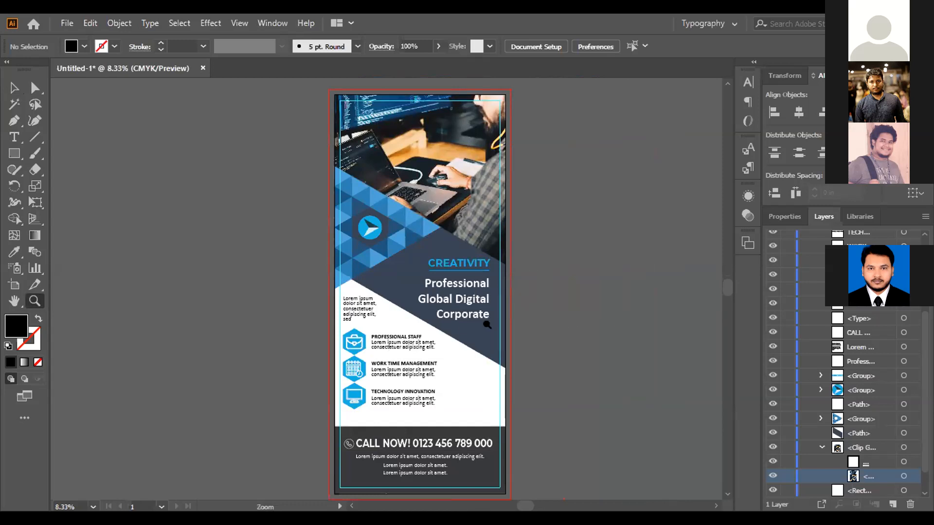
- Inspect the blue banner's service list, footer, headline and header photo up close, and return to an overview of the banner
left_click(423, 355)
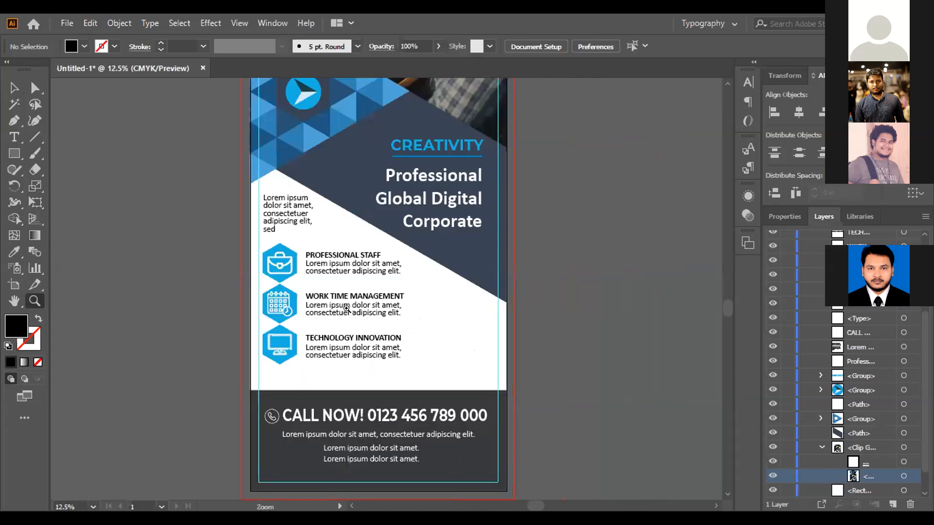
left_click(347, 308)
scroll(347, 308, "down", 1)
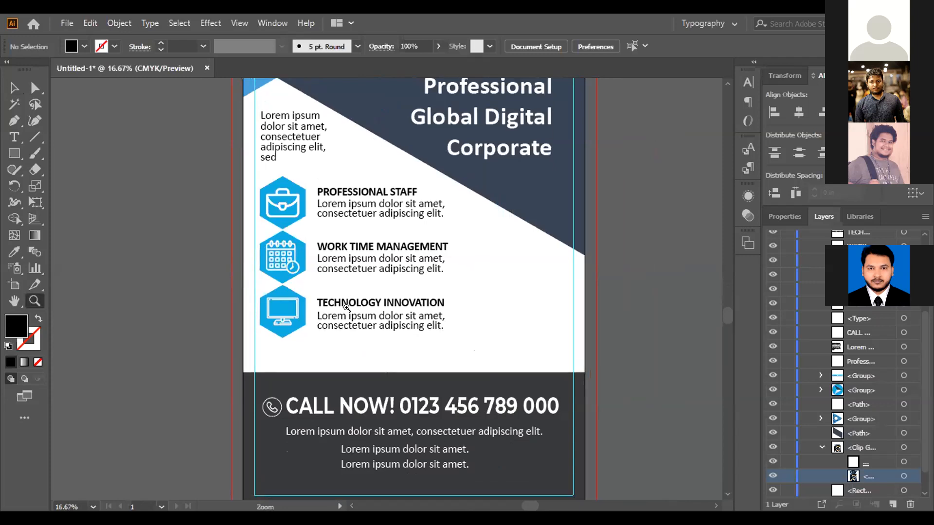
scroll(346, 308, "up", 10)
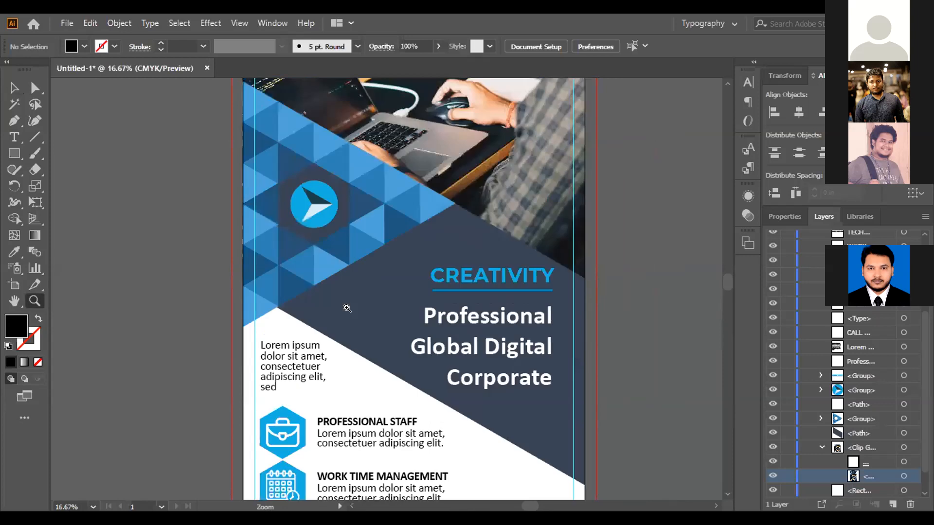
scroll(347, 308, "up", 10)
scroll(347, 308, "down", 3)
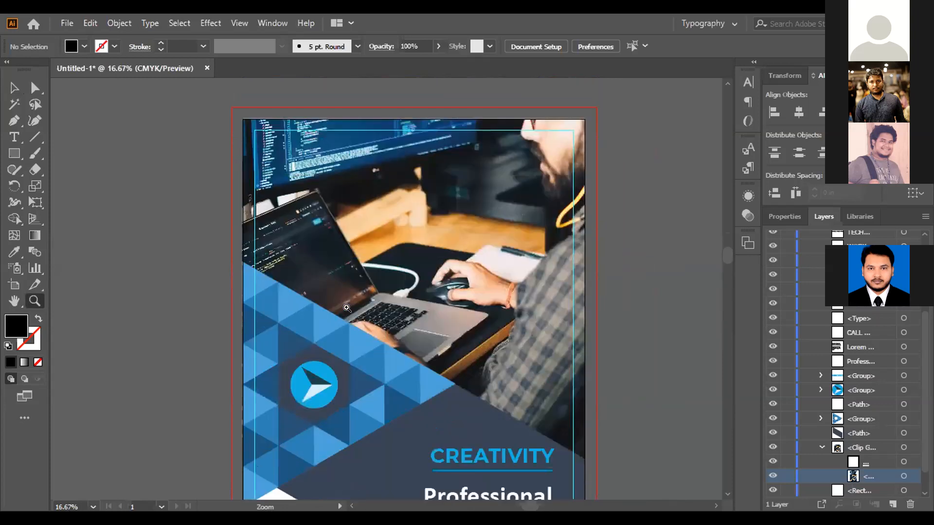
scroll(347, 308, "down", 6)
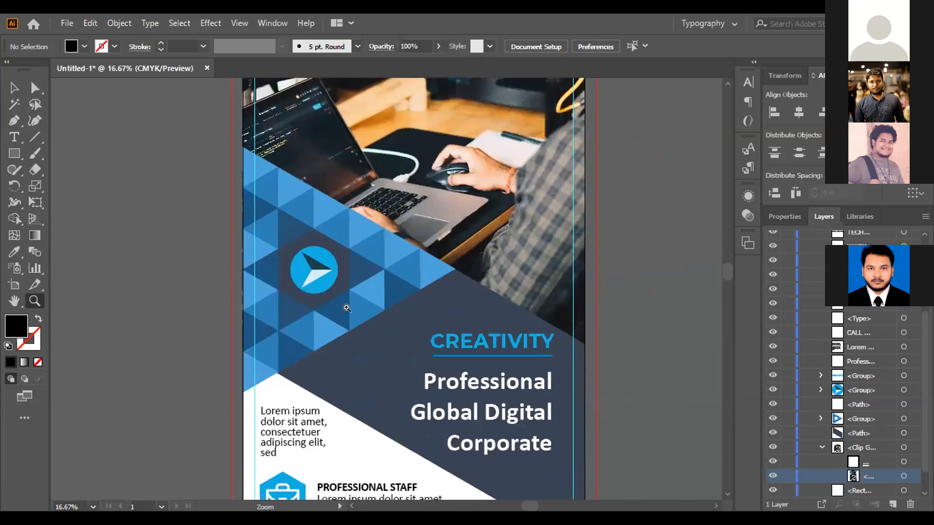
scroll(347, 308, "down", 10)
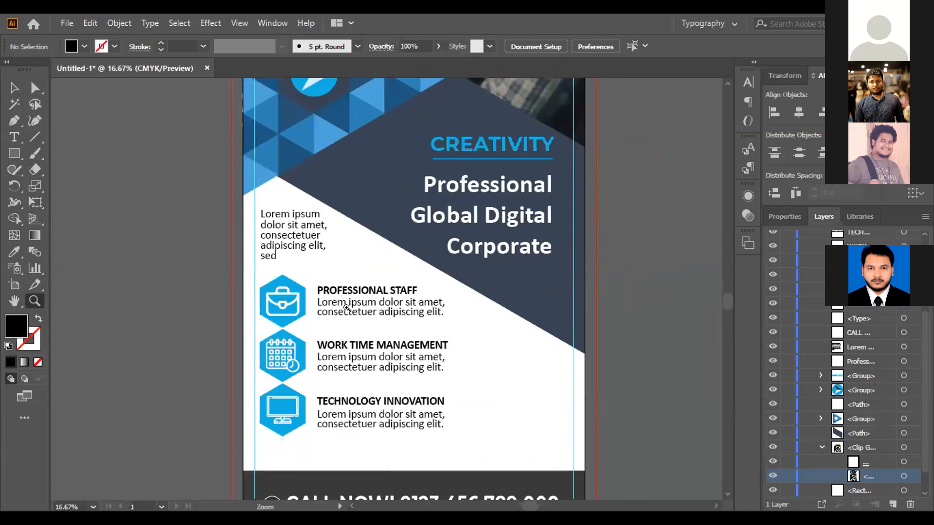
scroll(347, 308, "down", 8)
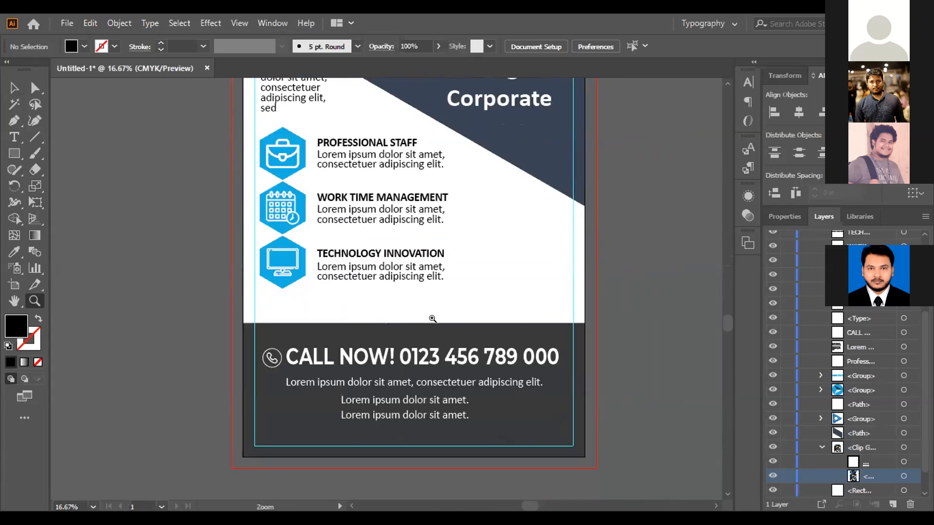
scroll(433, 318, "up", 2)
left_click(415, 329, "alt")
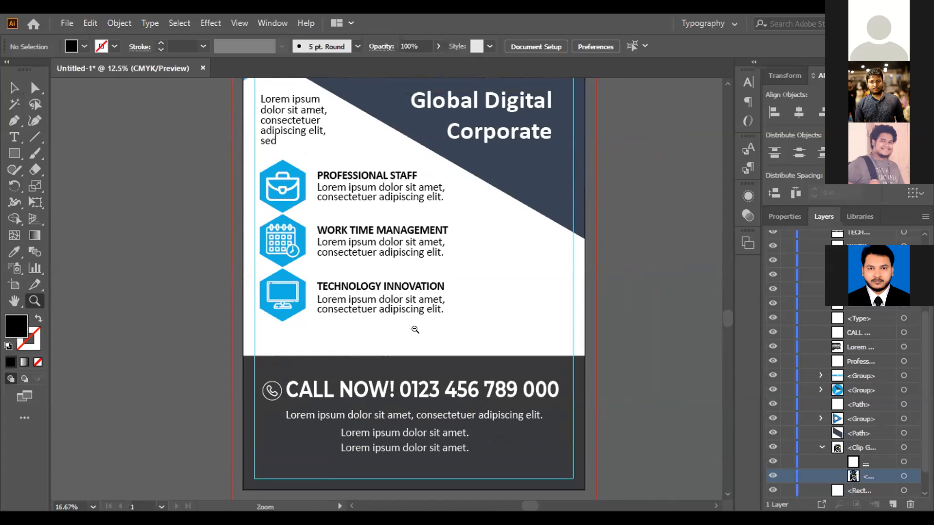
left_click(415, 330, "alt")
scroll(421, 297, "up", 8)
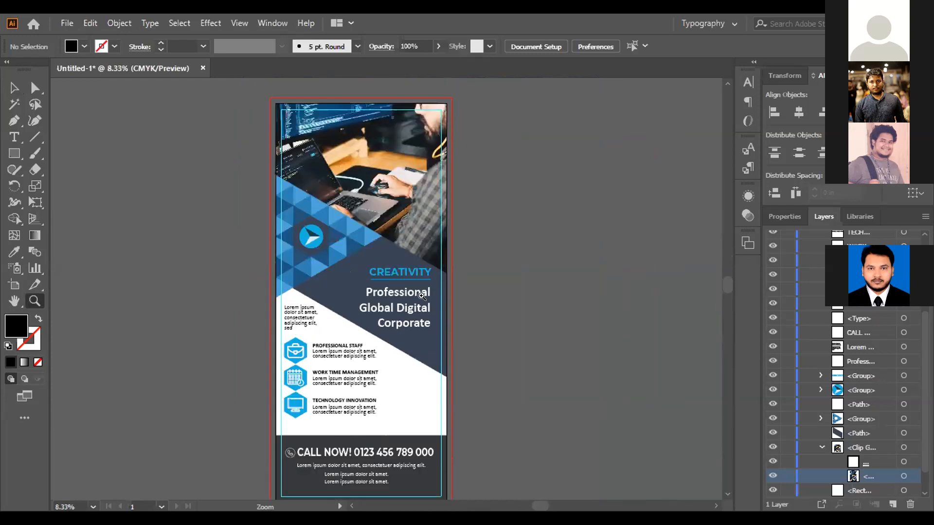
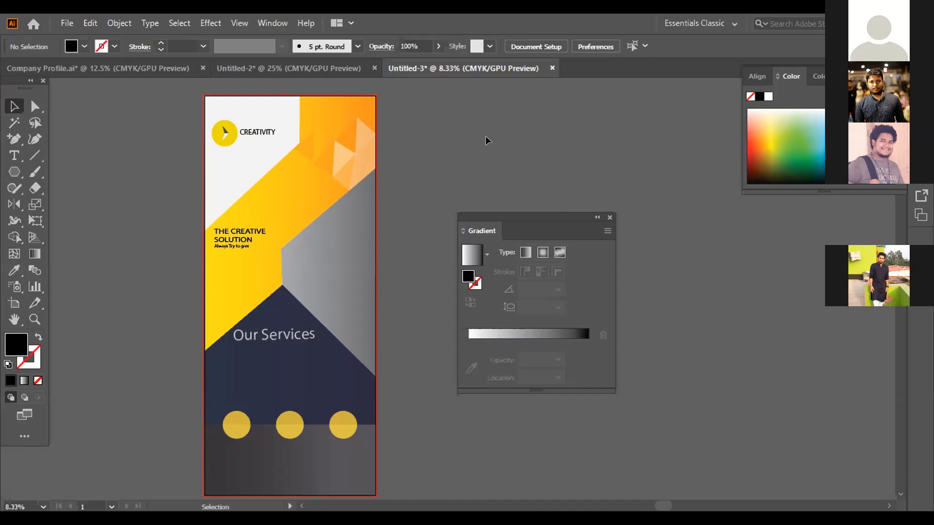
- Switch to the Untitled-2 company profile document and examine both cover pages, with the Gradient panel moved clear and the small text below deselected
left_click(329, 73)
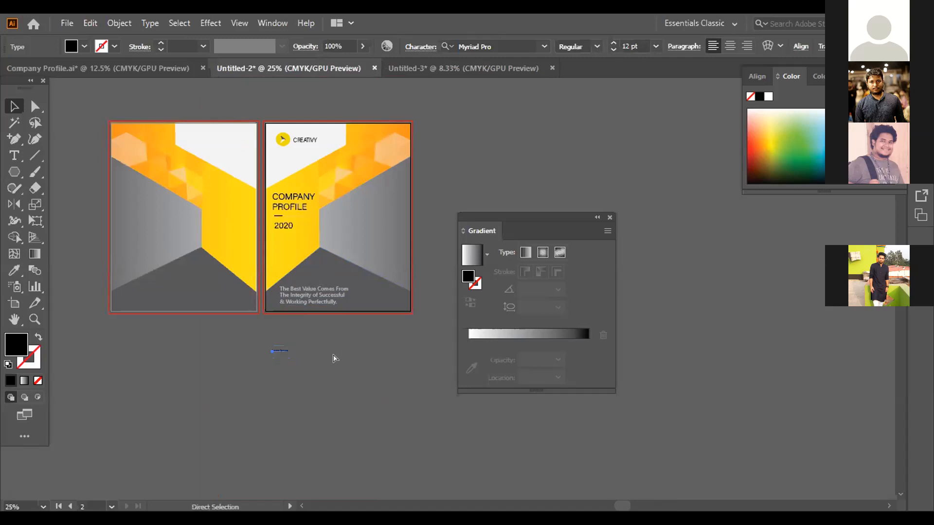
key("ctrl+equal")
scroll(333, 358, "up", 5)
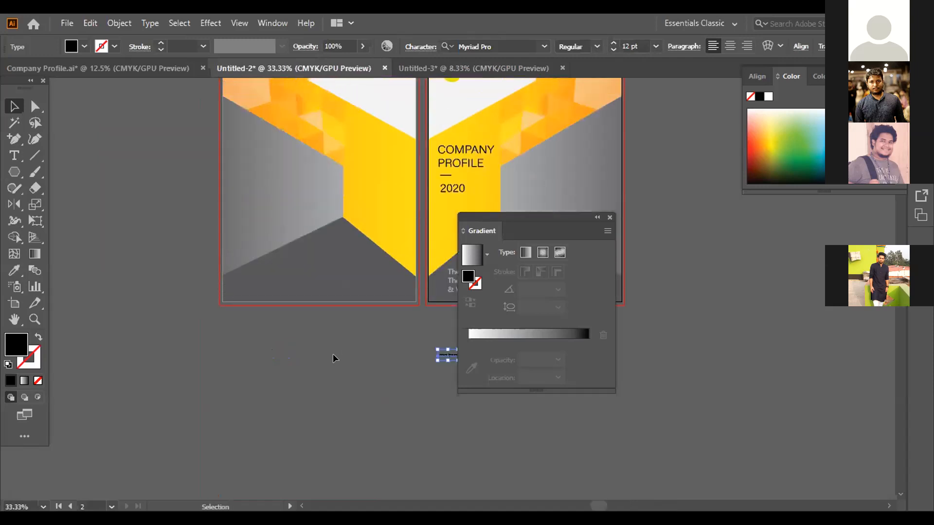
left_click_drag(550, 231, 771, 363)
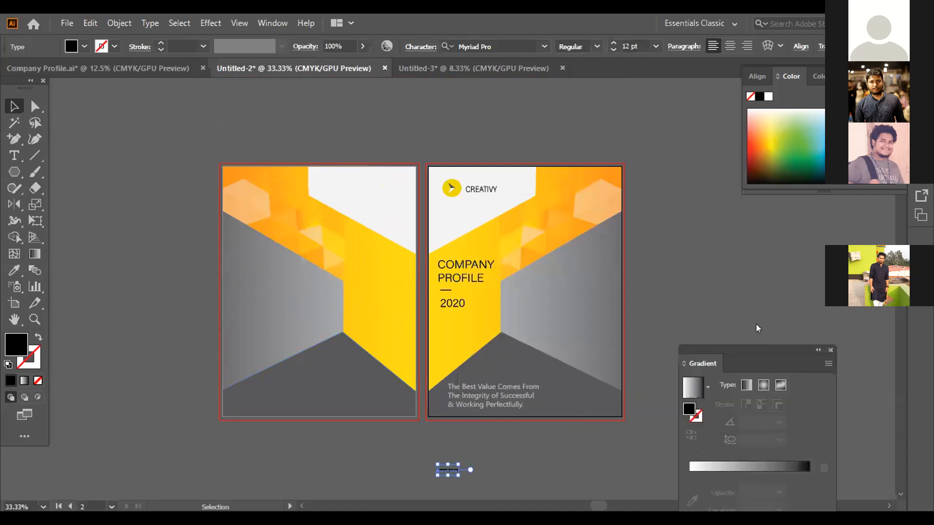
left_click(385, 467)
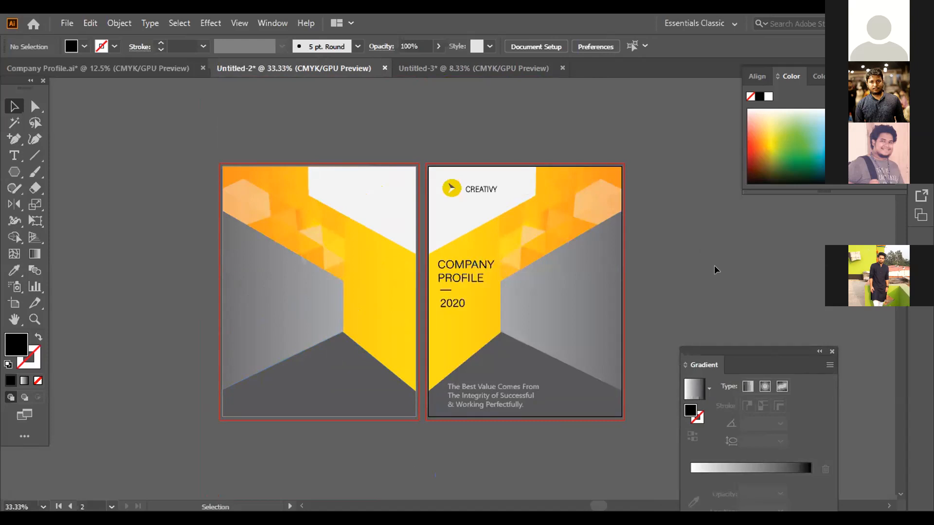
scroll(715, 270, "up", 3)
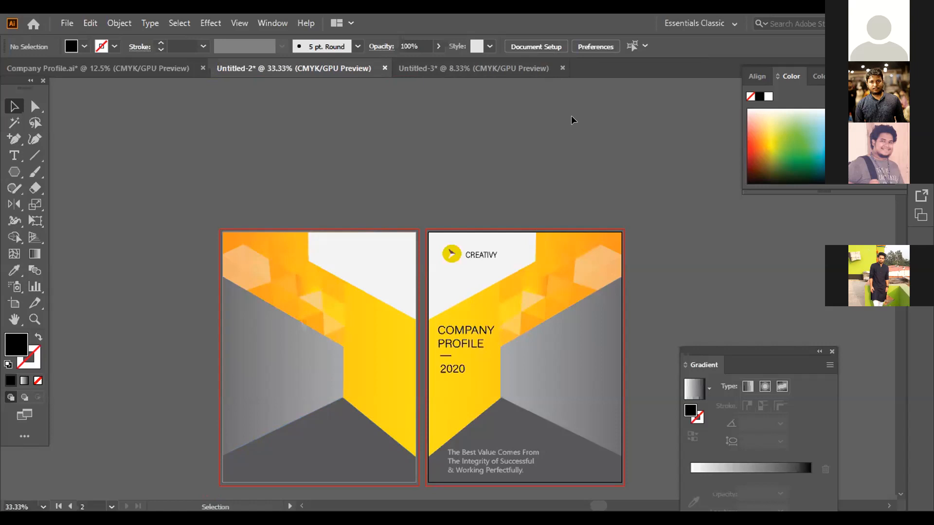
scroll(573, 120, "down", 1)
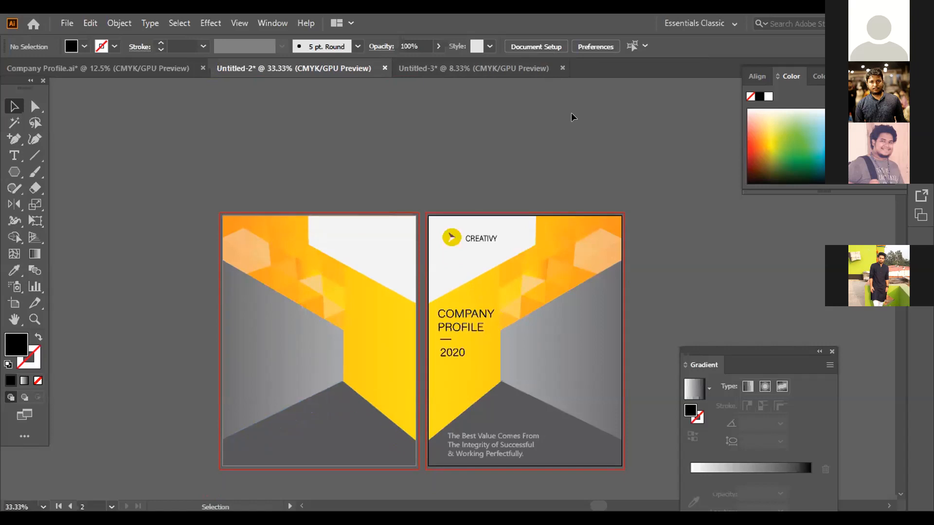